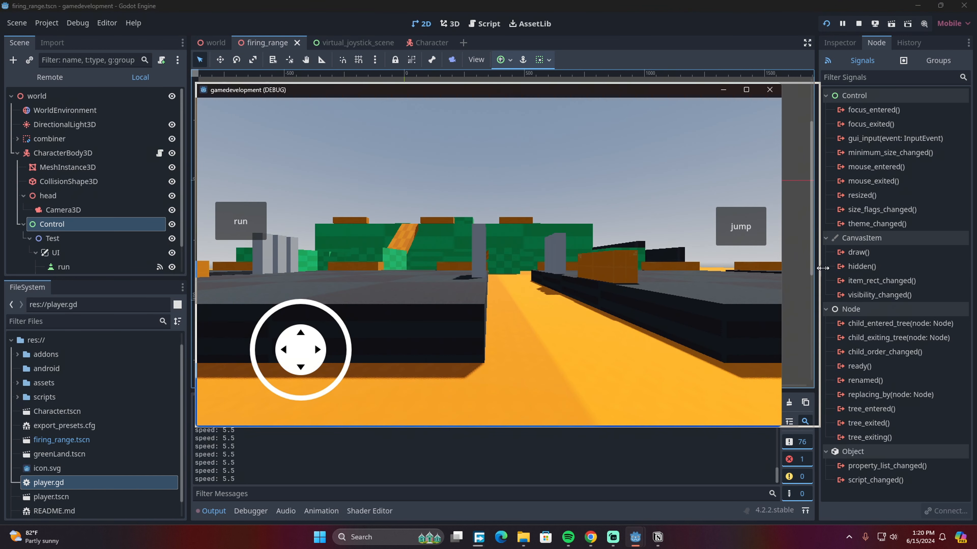
- Resize the running game window wider and narrower to check how the on-screen controls adapt
drag(823, 268, 787, 267)
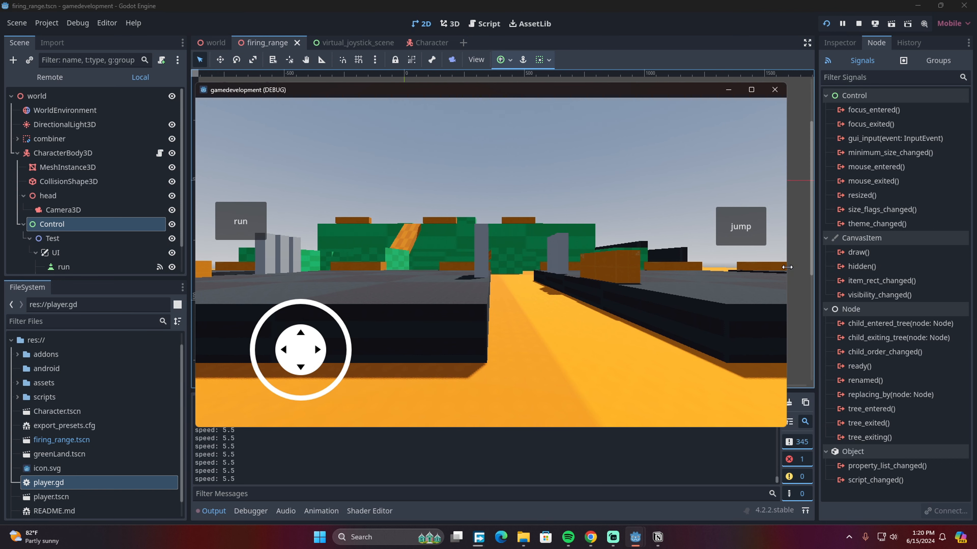
drag(787, 267, 950, 268)
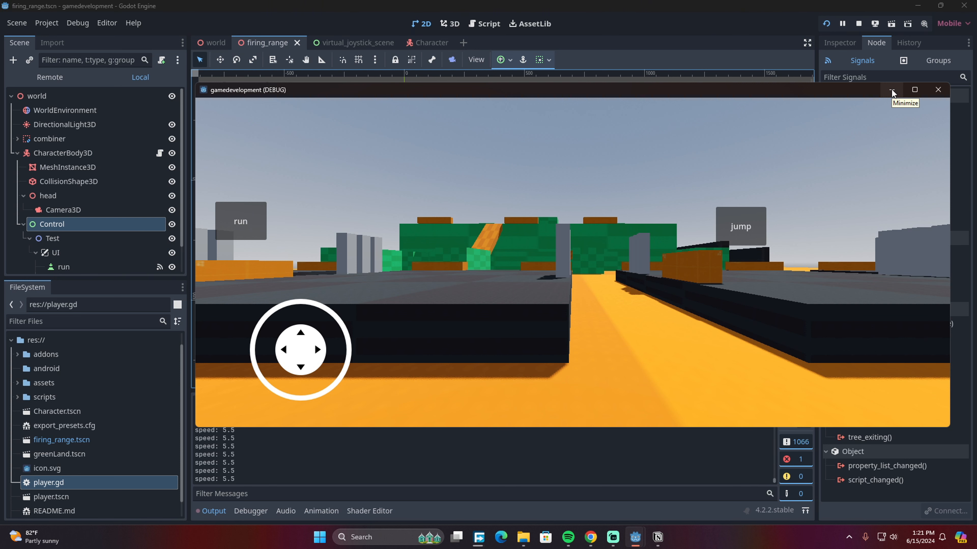
drag(950, 110, 689, 129)
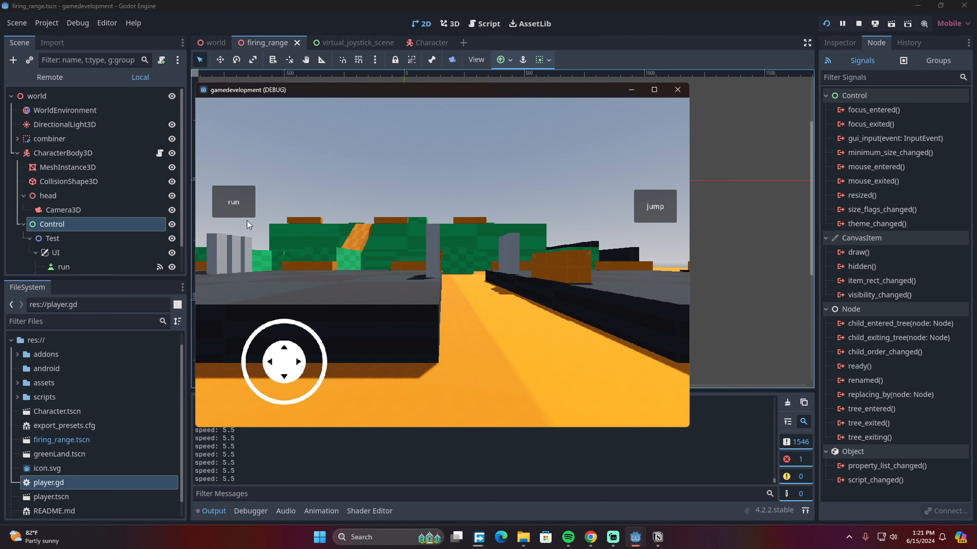
- Test the run and jump touch buttons while moving through the level, and close the running game
click(236, 206)
key(w)
key(d)
click(239, 208)
click(245, 207)
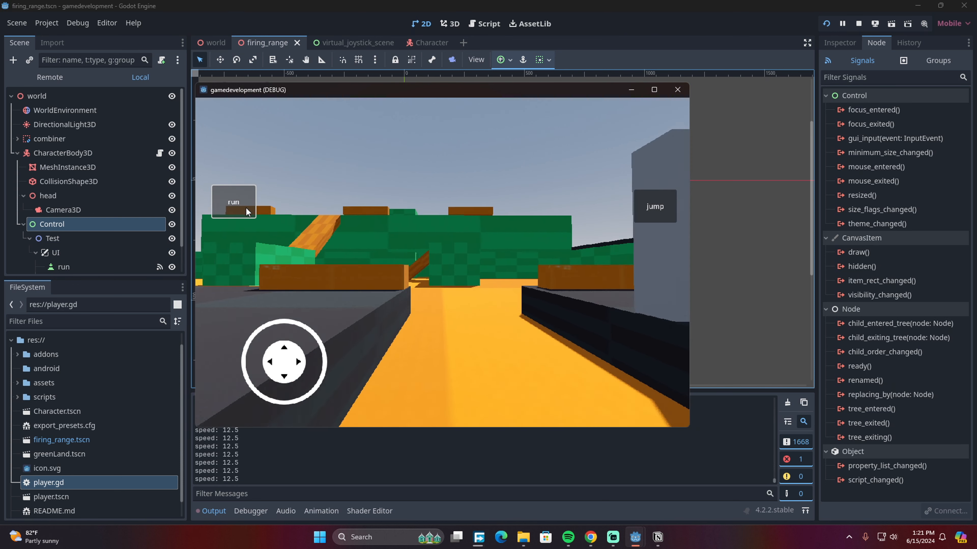
key(w)
drag(498, 213, 632, 218)
click(648, 203)
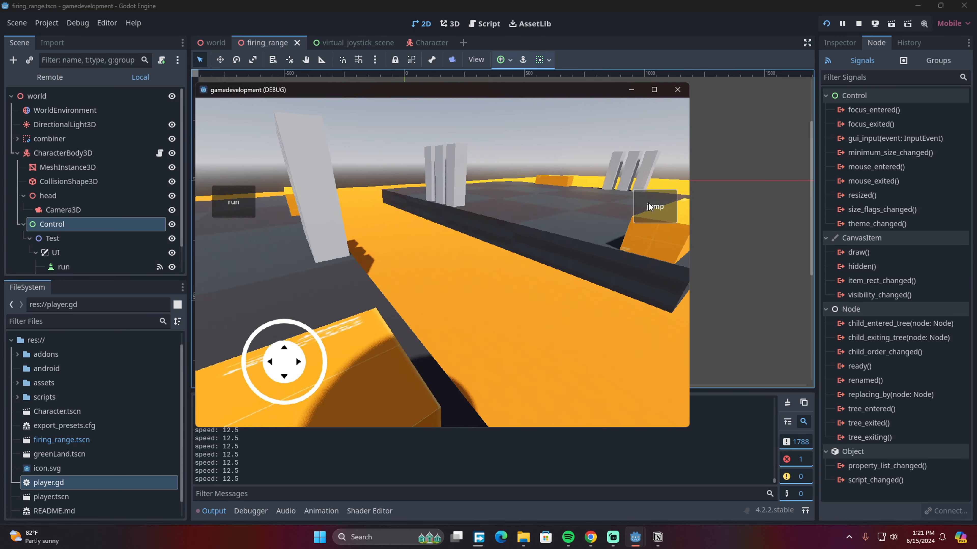
key(w)
drag(538, 238, 631, 246)
key(w)
click(641, 202)
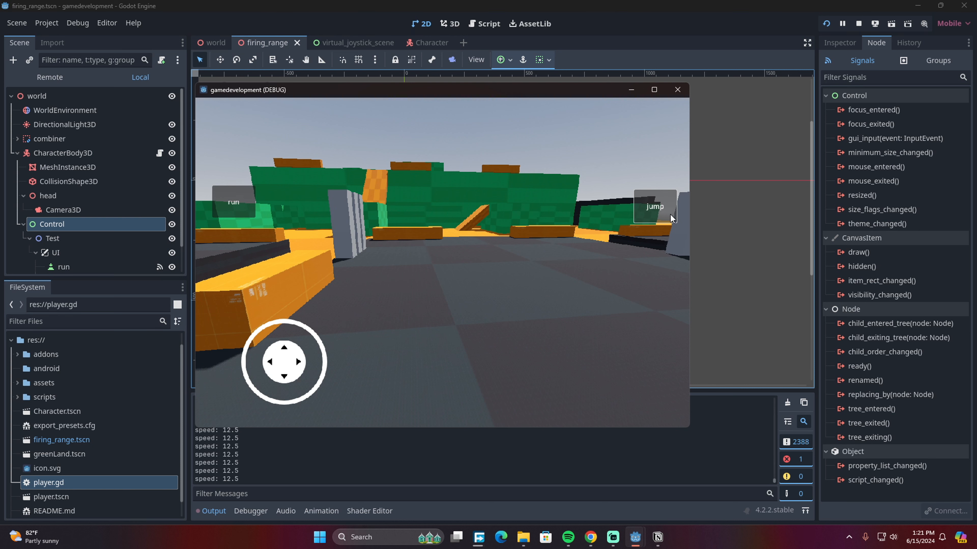
click(677, 89)
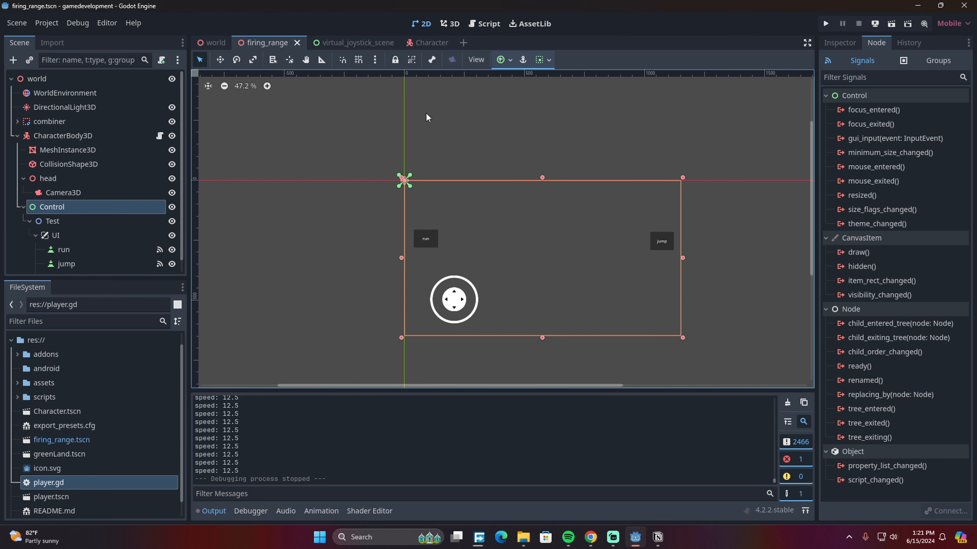
- Create a new scene with a User Interface root node
click(463, 42)
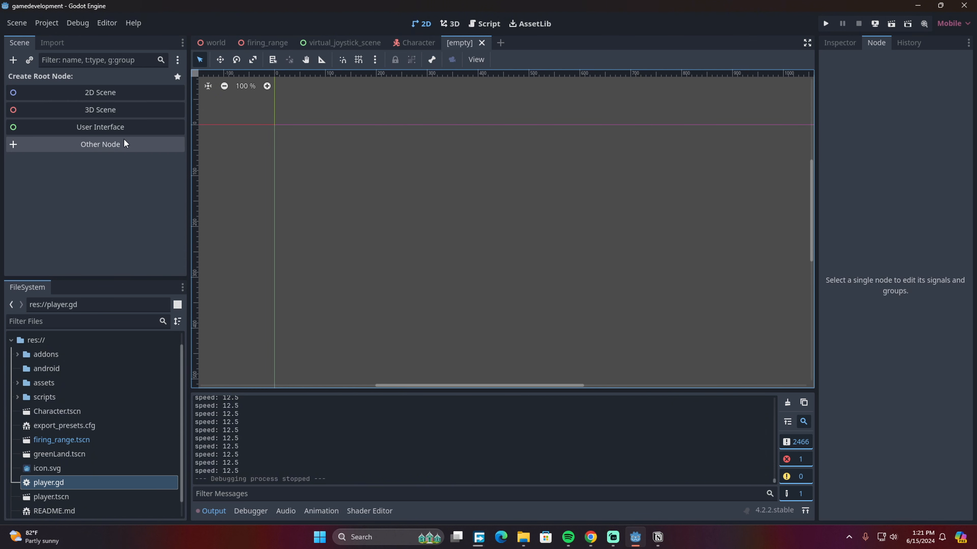
click(122, 128)
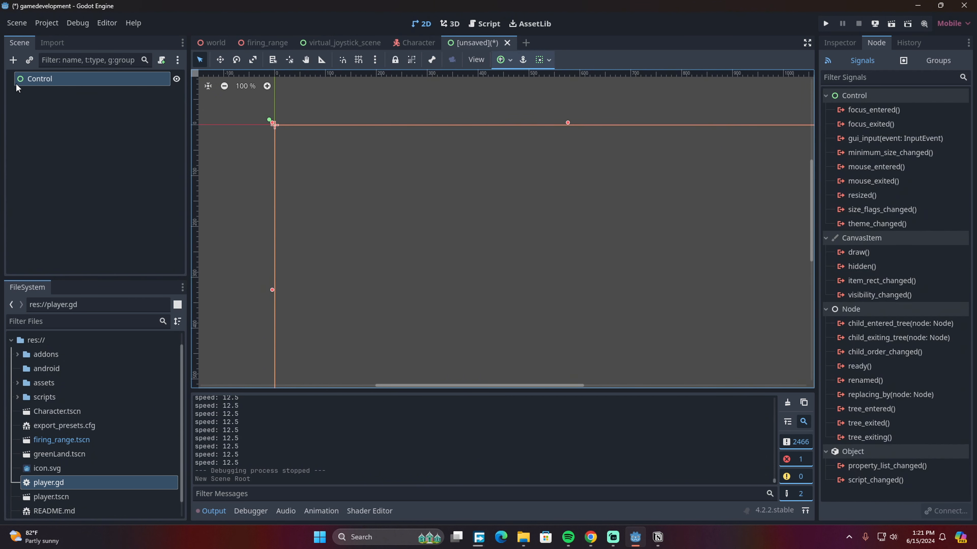
scroll(472, 185, down, 4)
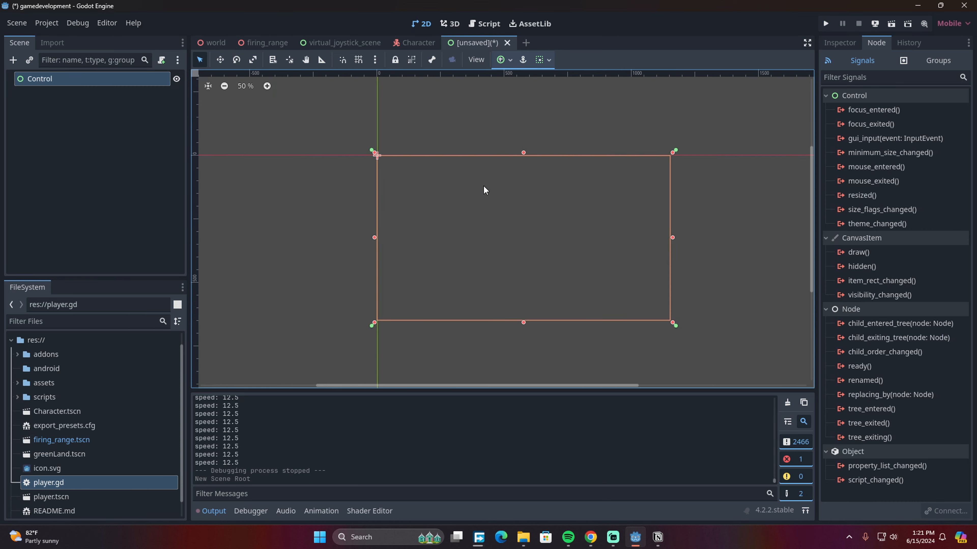
- Instantiate addons/virtual_joystick/test/test.tscn under the Control root and make the instance local
click(96, 172)
click(66, 82)
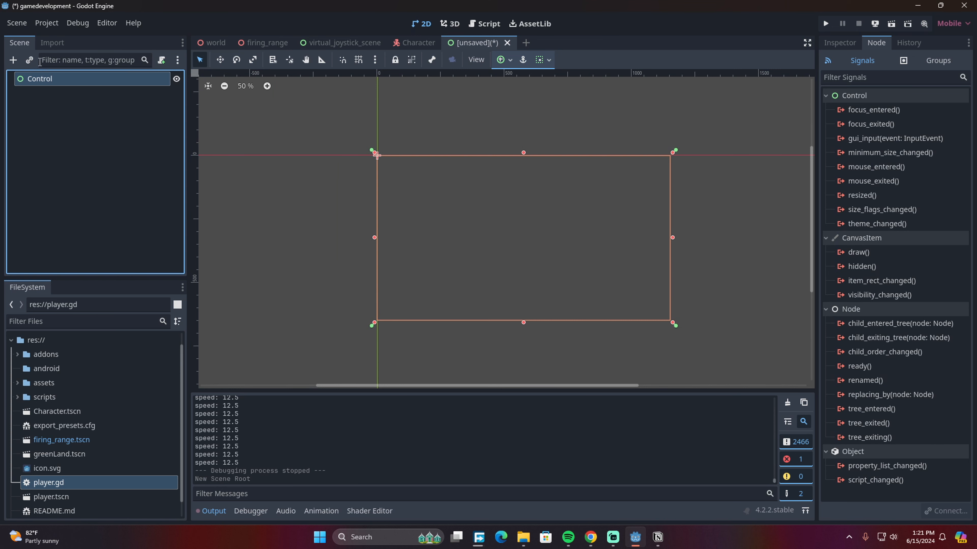
click(30, 60)
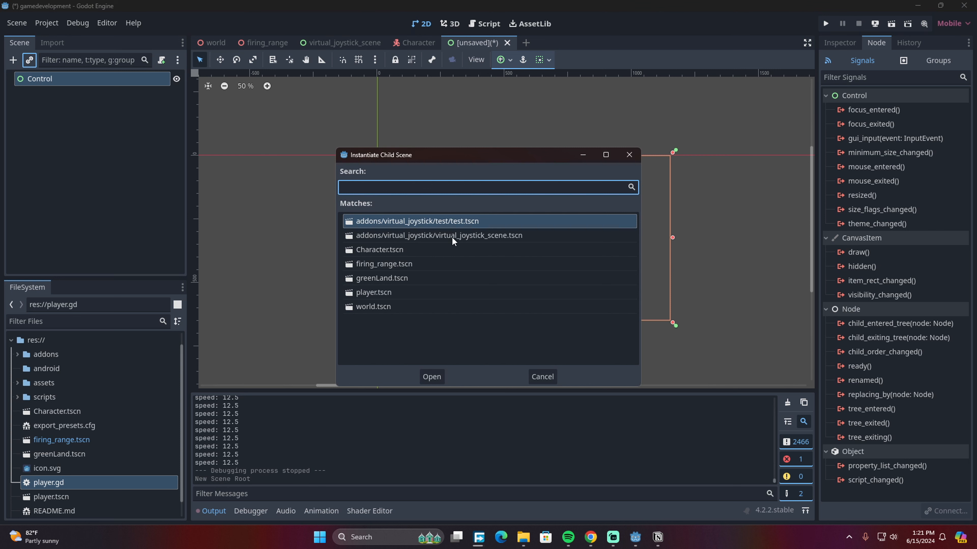
click(432, 376)
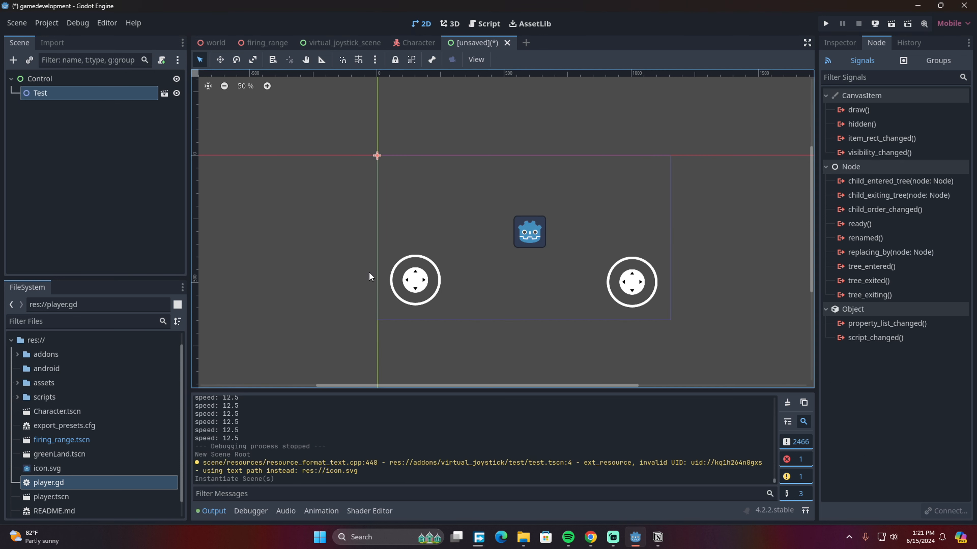
right_click(46, 90)
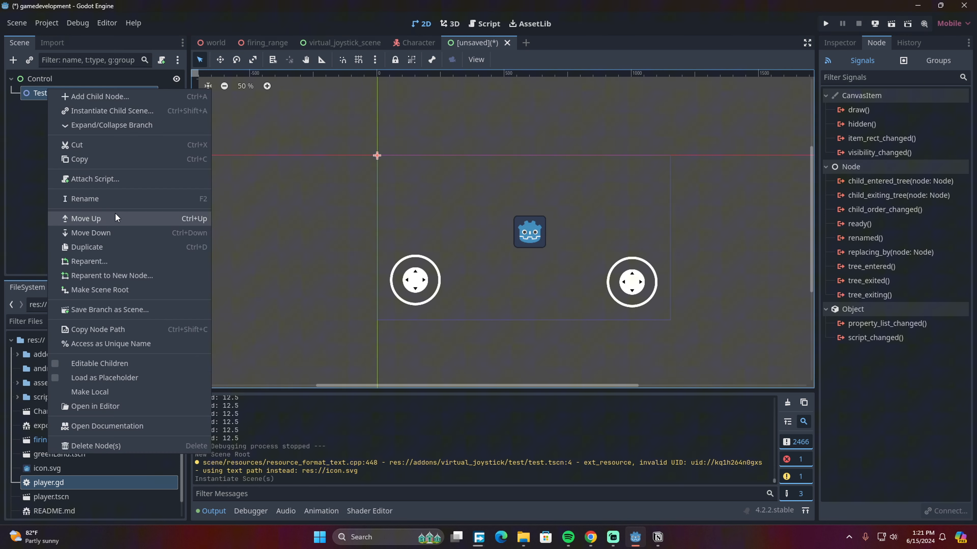
click(137, 390)
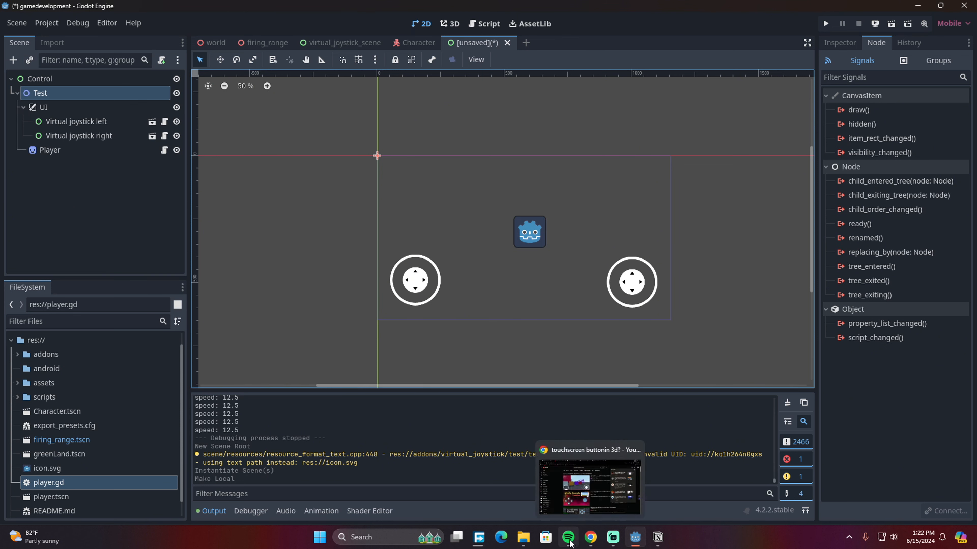
click(612, 538)
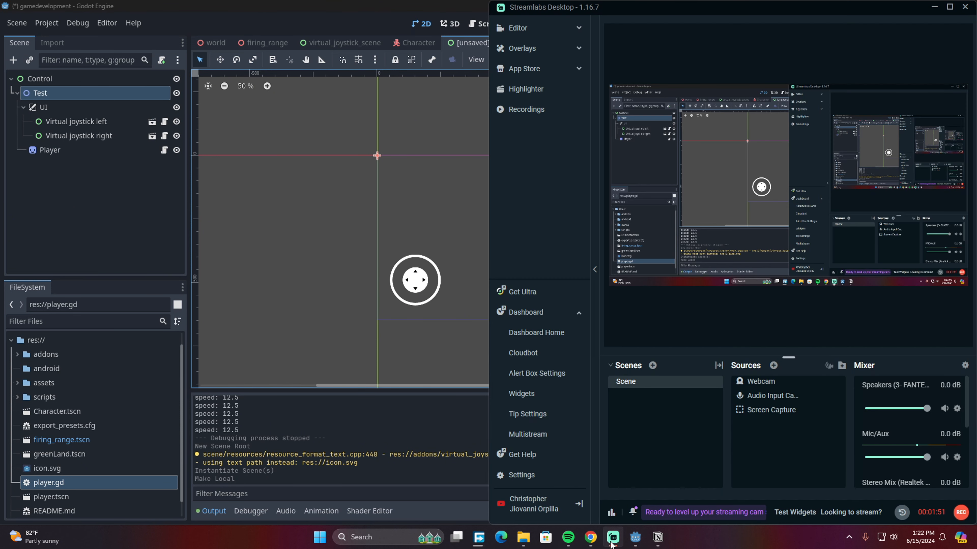
click(612, 538)
- Delete the Player and Virtual joystick right nodes from the scene
click(71, 173)
click(68, 150)
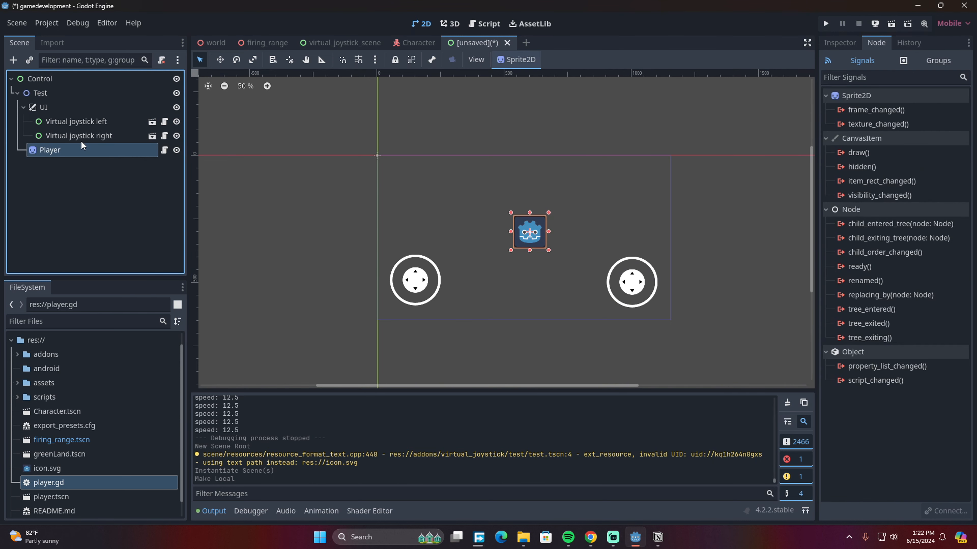
ctrl+click(93, 140)
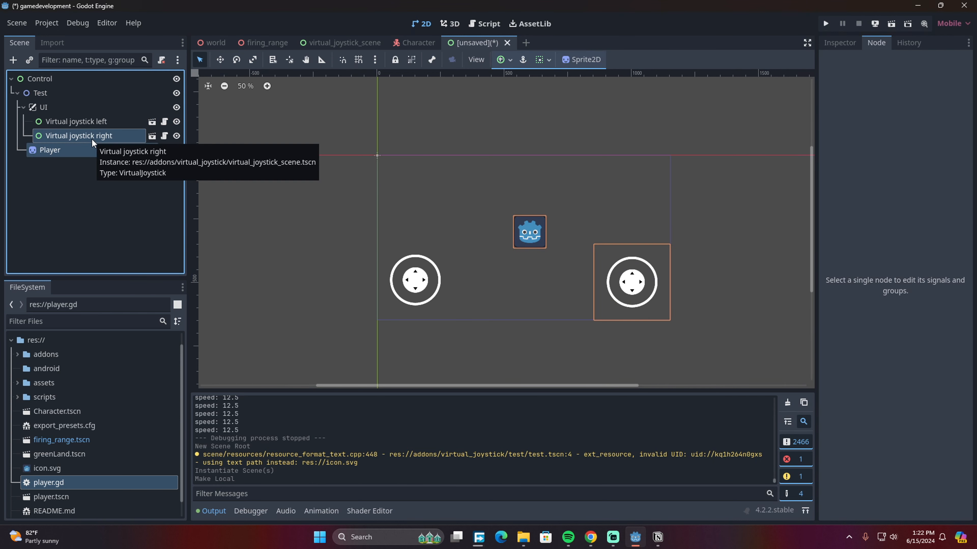
key(Delete)
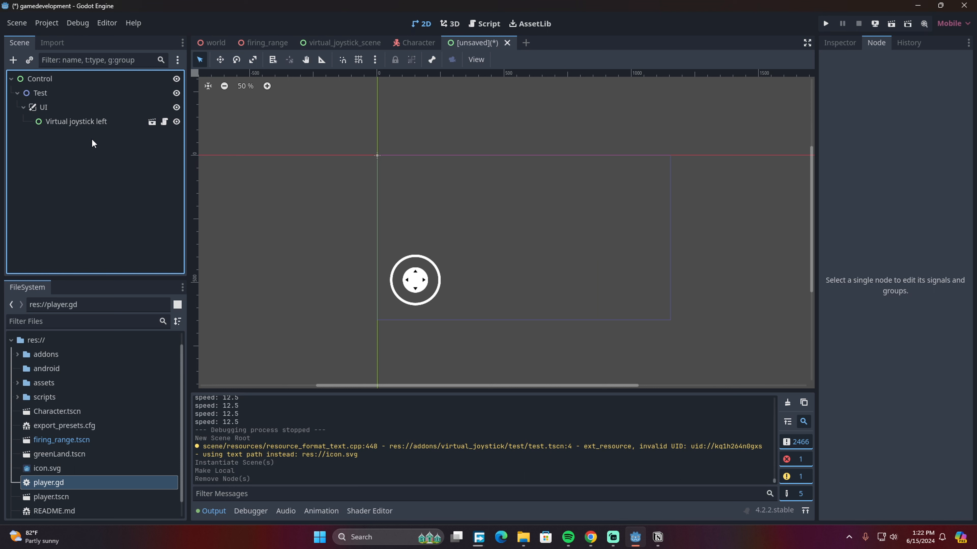
- Inspect the Virtual joystick left node's layout properties and its available anchor presets
click(87, 122)
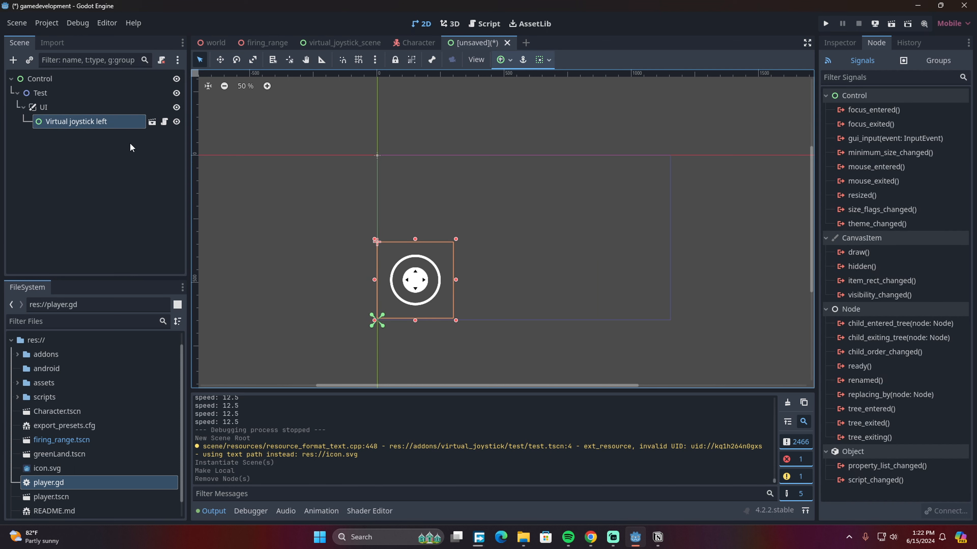
click(842, 46)
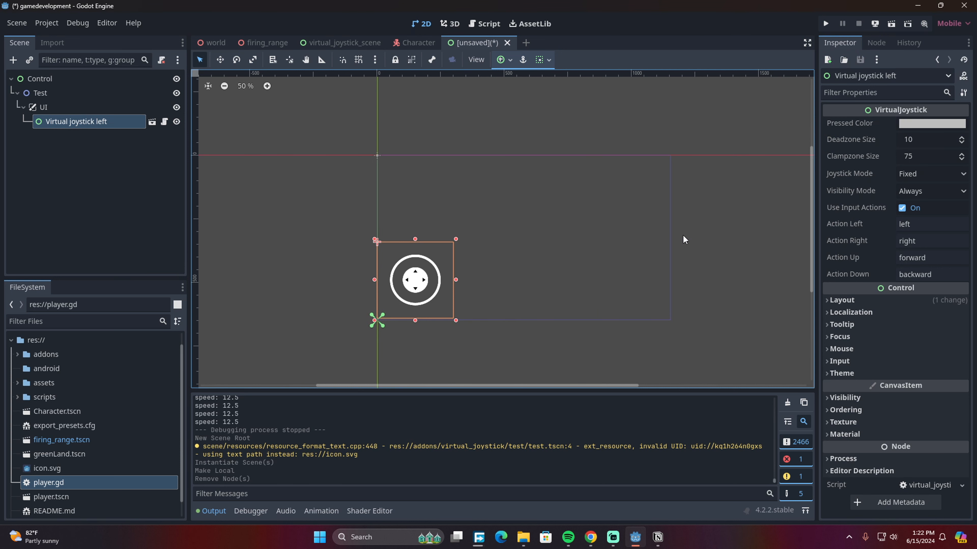
click(839, 301)
scroll(835, 306, down, 4)
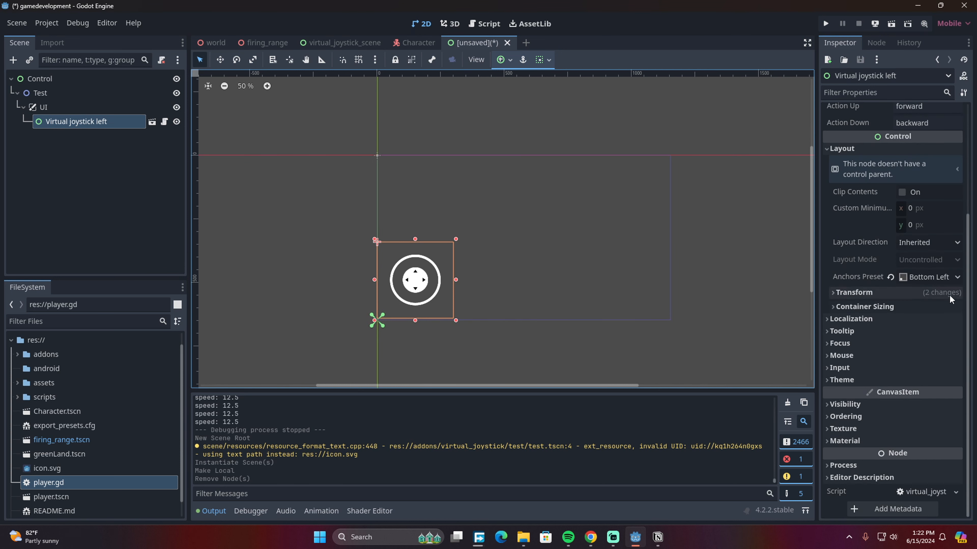
click(957, 277)
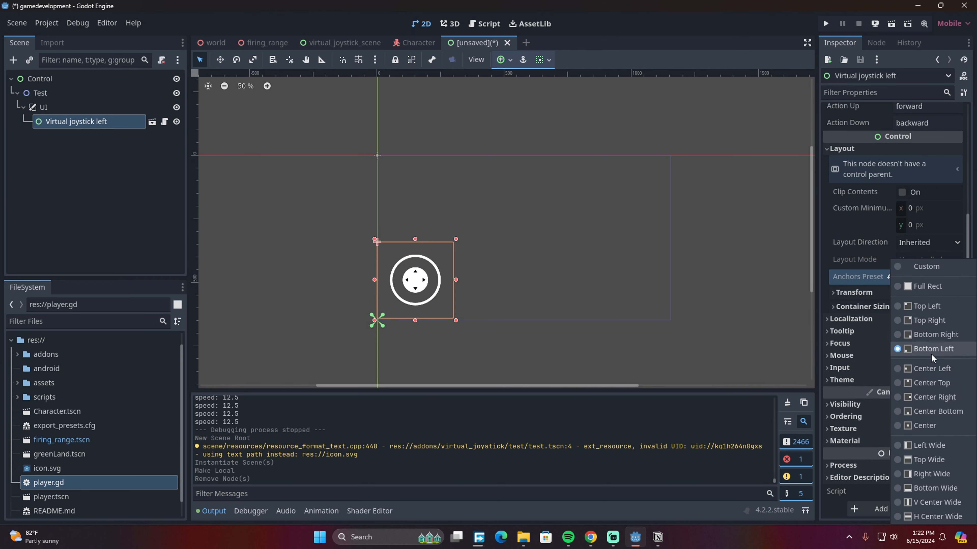
click(322, 329)
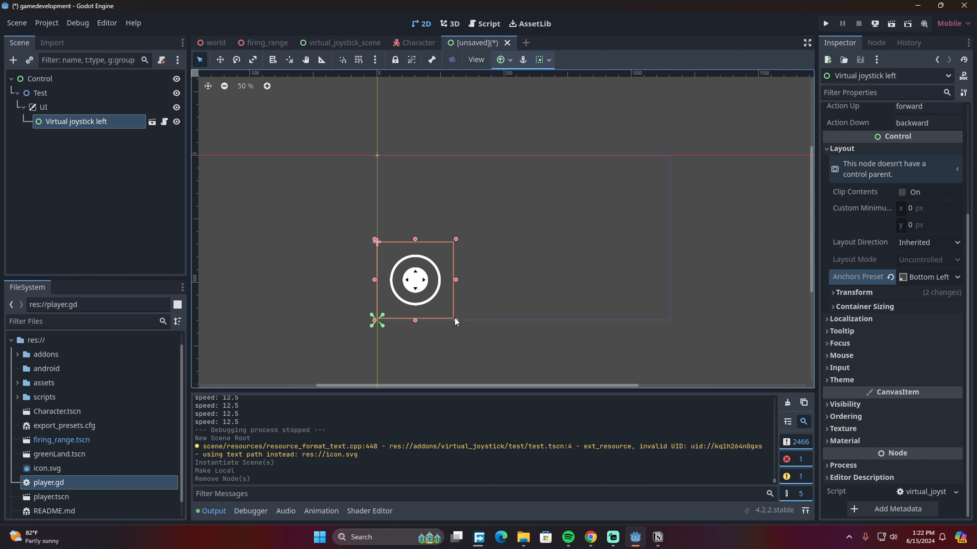
- Try resizing the left virtual joystick's box horizontally, and undo the Control node's move and the last resize
mouse_move(456, 279)
mouse_down()
mouse_move(511, 283)
mouse_move(449, 280)
mouse_move(491, 283)
mouse_move(461, 281)
mouse_up()
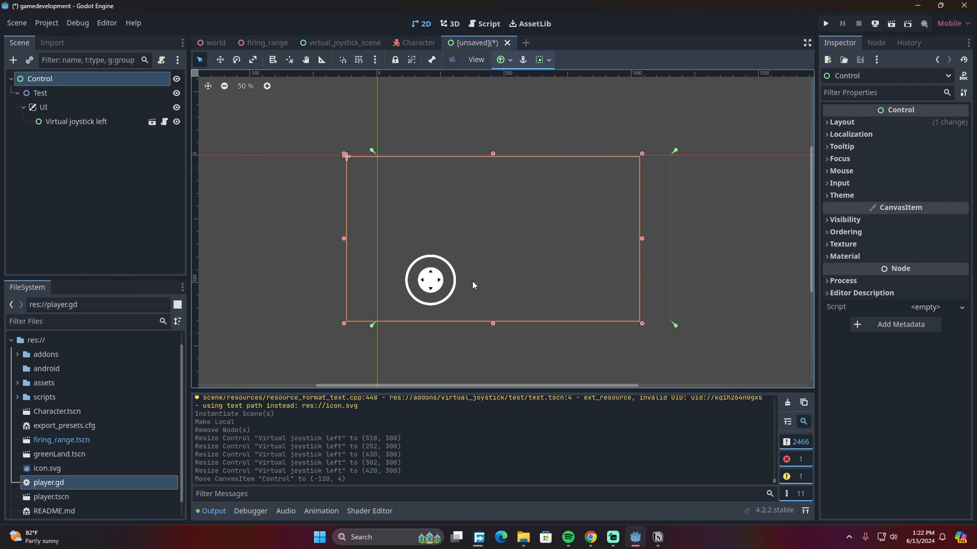
key(ctrl+z)
click(731, 282)
key(ctrl+z)
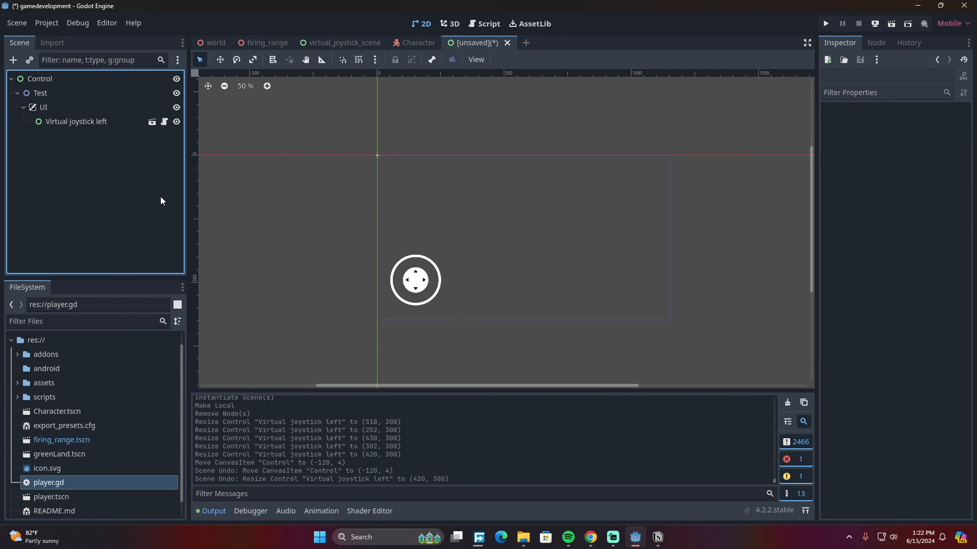
- Start saving the new scene and create a folder named scenes in the project root for it
key(ctrl+s)
click(743, 89)
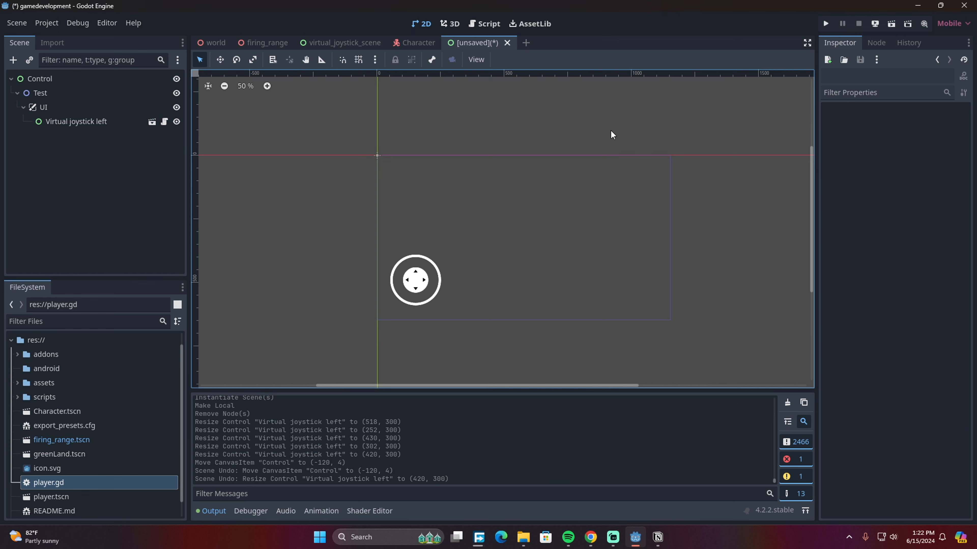
key(ctrl+s)
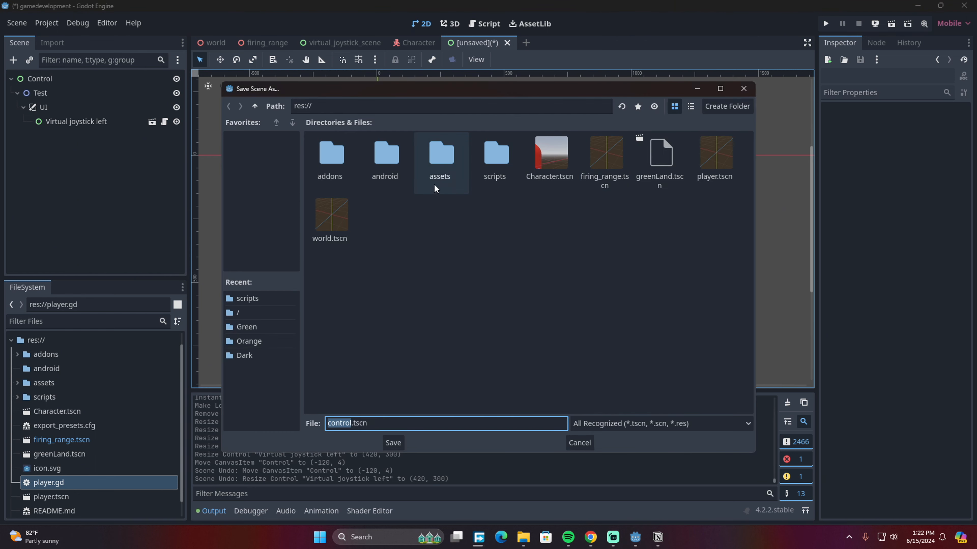
right_click(423, 212)
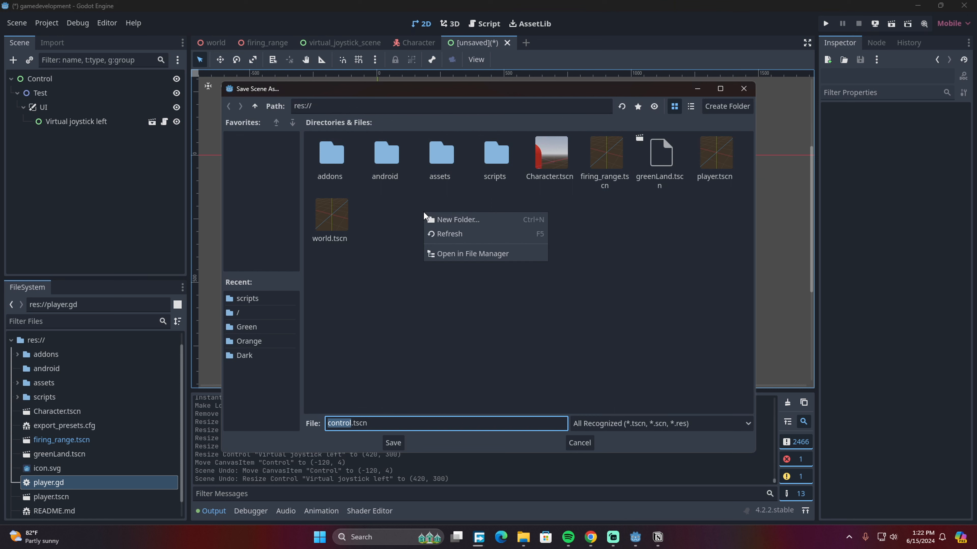
click(451, 266)
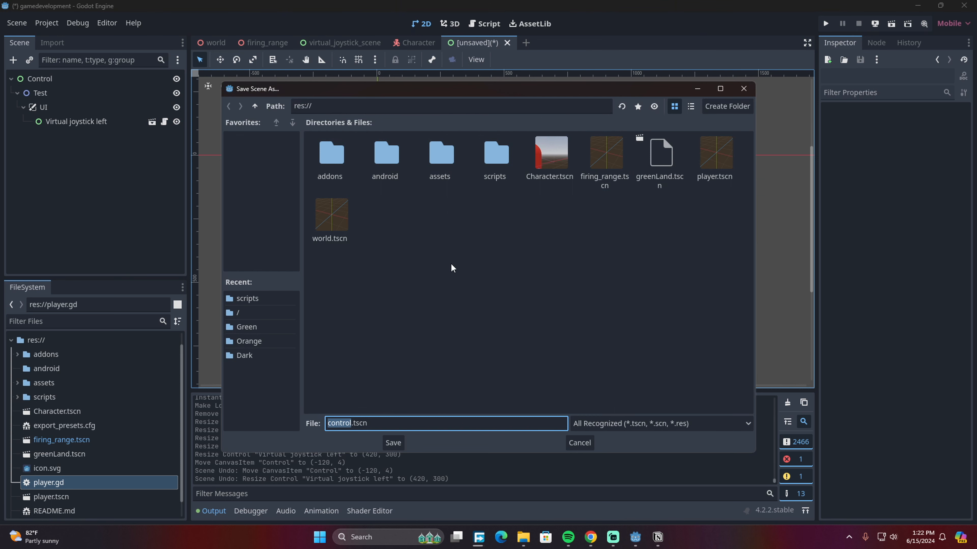
click(731, 106)
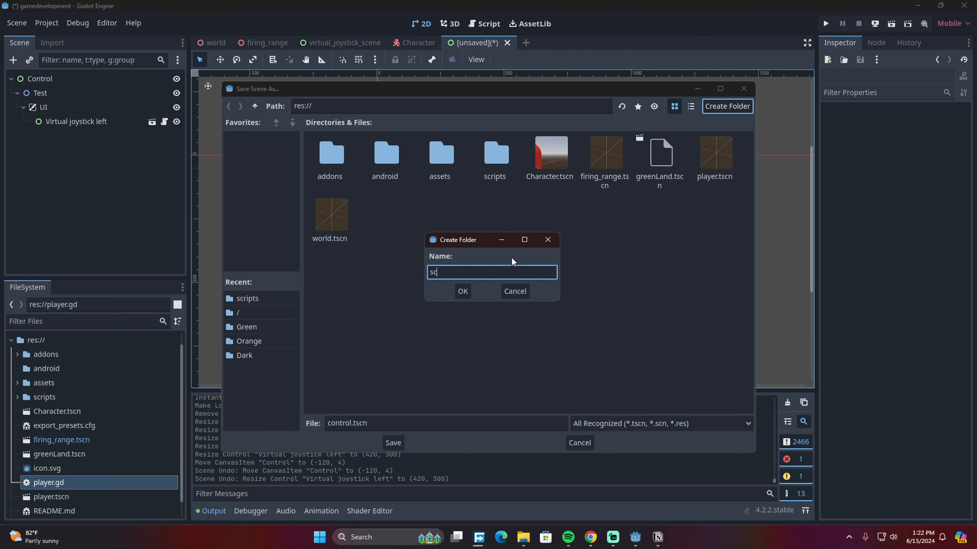
text(scenes)
key(Return)
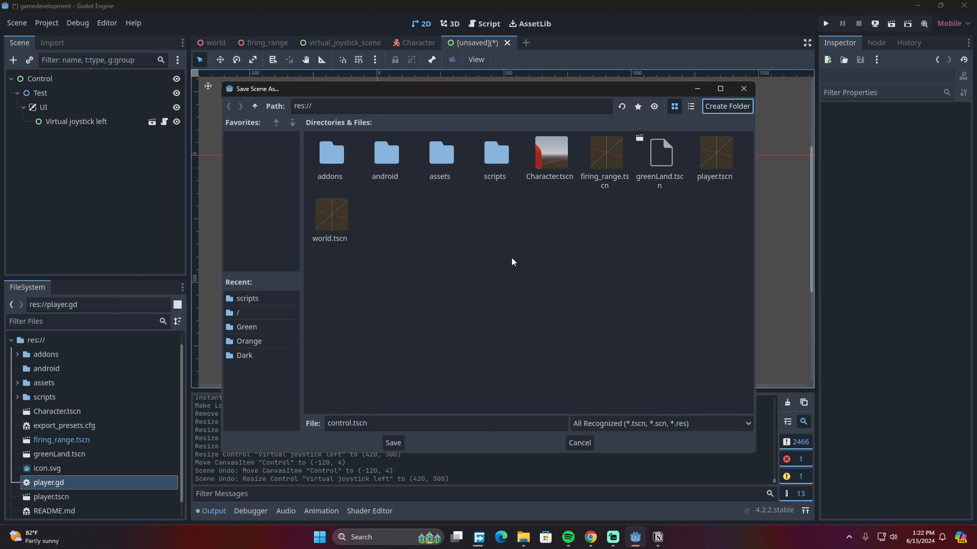
- Save the scene as player_control.tscn in the scenes folder
click(350, 423)
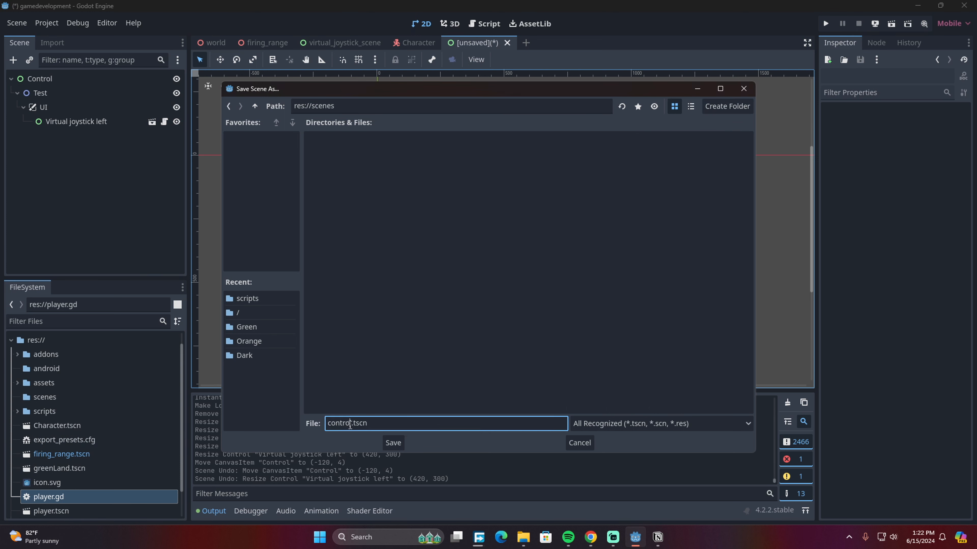
key(BackSpace)
key(BackSpace)
key(BackSpace)
key(BackSpace)
key(BackSpace)
key(BackSpace)
key(BackSpace)
text(player_control)
key(Return)
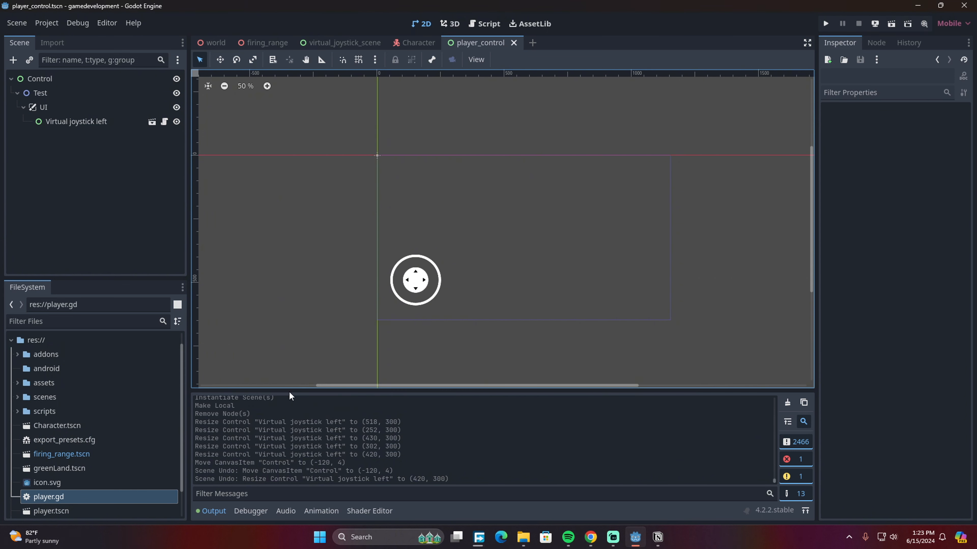
- Make the instanced Virtual joystick left node local to the scene and save the scene
click(75, 121)
right_click(76, 121)
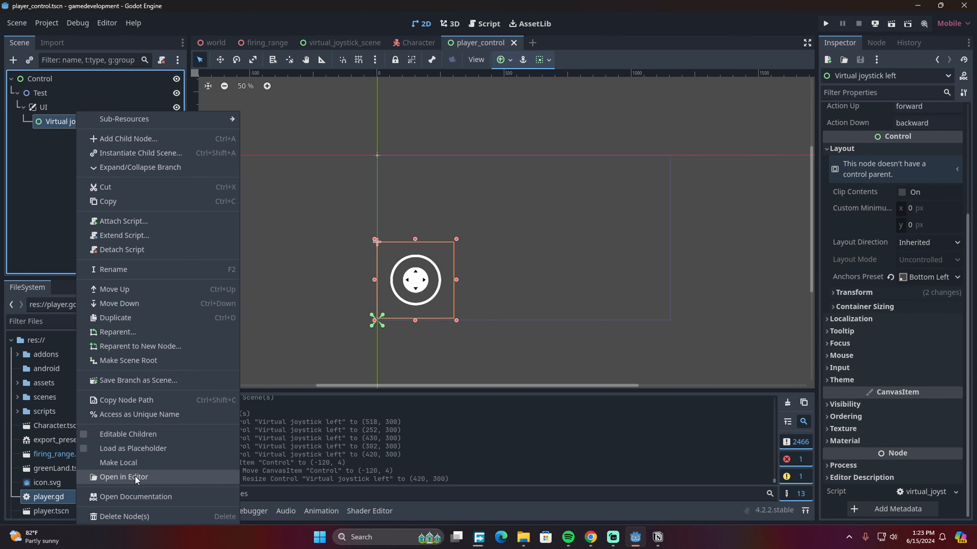
click(198, 464)
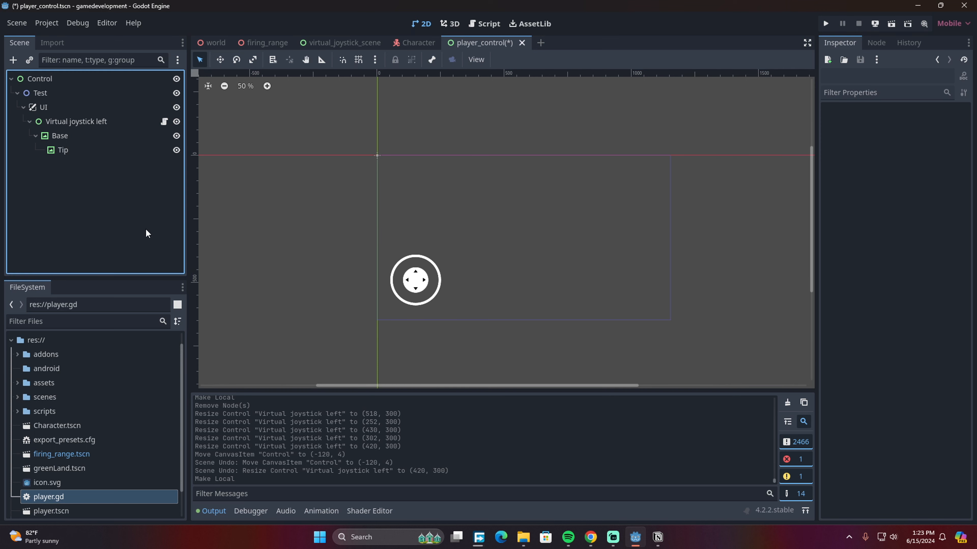
key(ctrl+s)
- Try moving the Virtual joystick left node to about (102, 344) and test-run the current scene
click(67, 120)
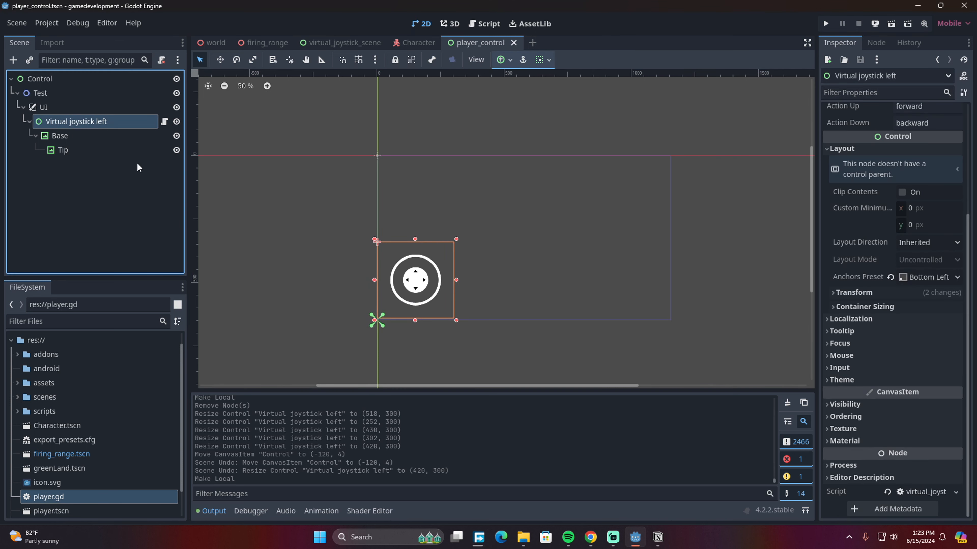
click(420, 288)
click(119, 133)
click(127, 121)
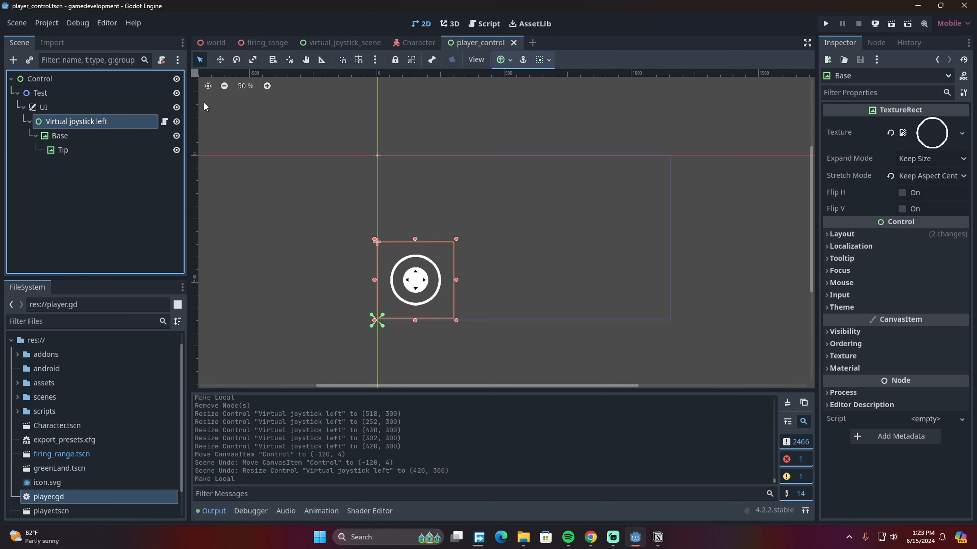
click(220, 60)
drag(416, 287, 443, 290)
click(891, 24)
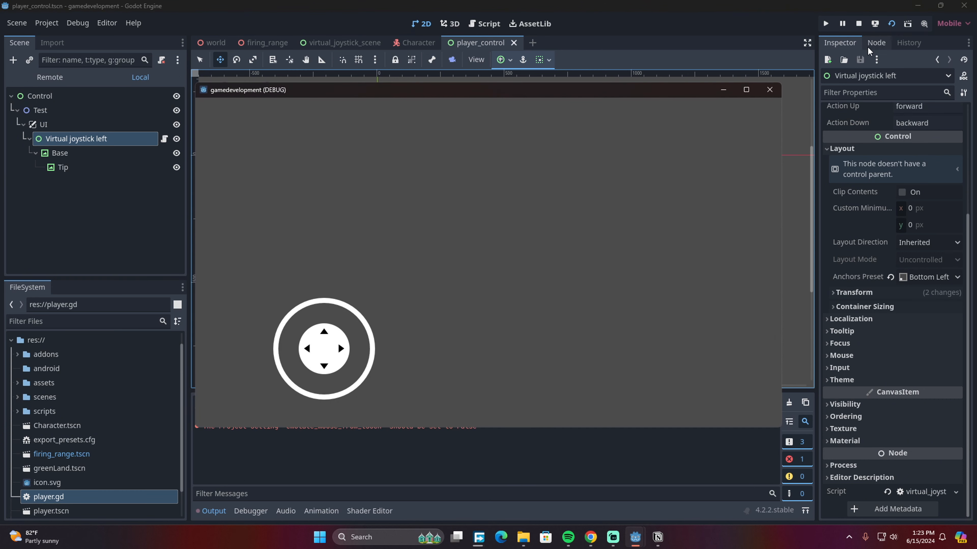
click(770, 90)
- Try moving the joystick further along the canvas to about (476, 336) and test-run the scene again
drag(438, 278, 532, 276)
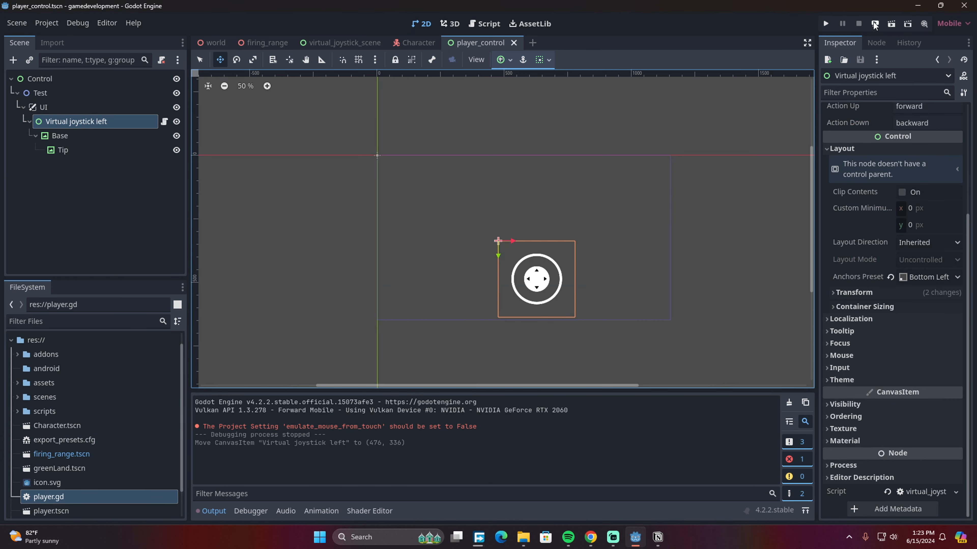
click(891, 25)
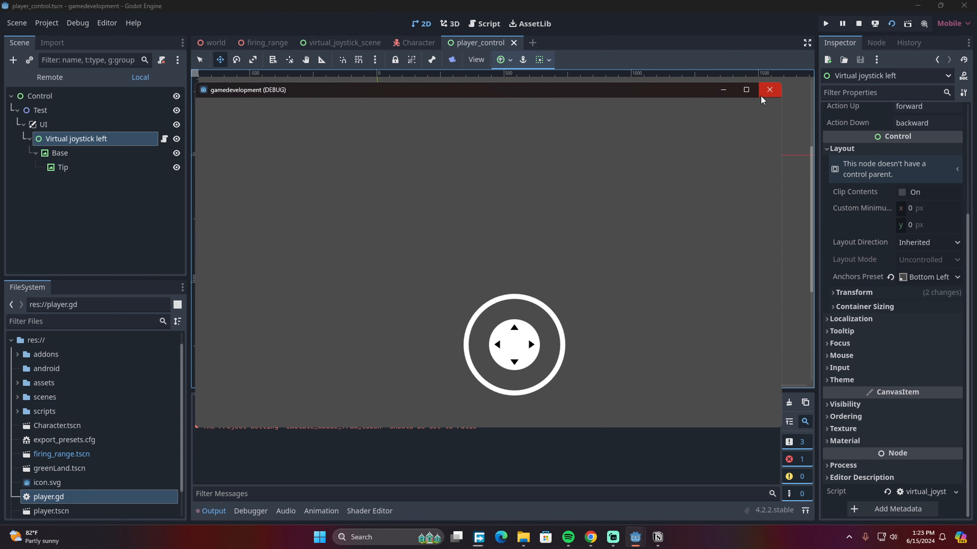
click(767, 92)
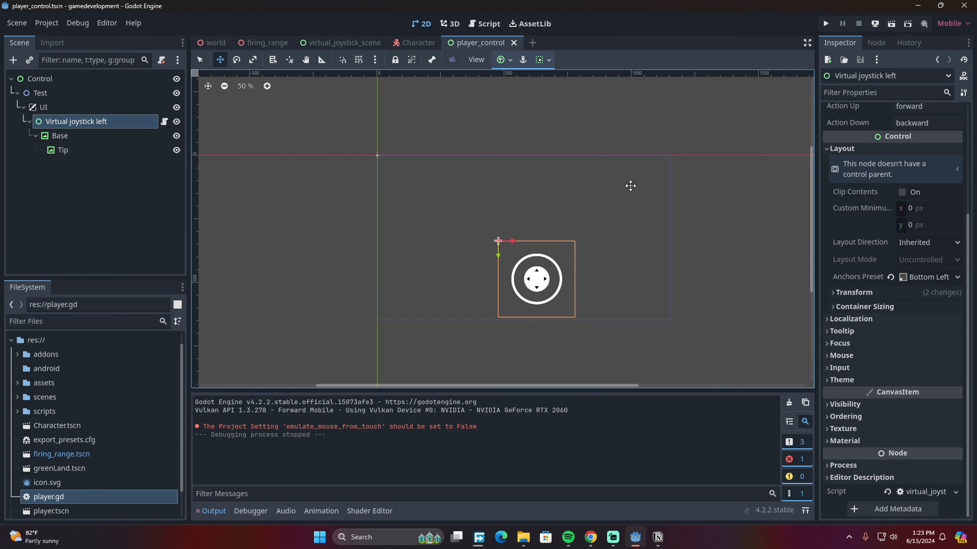
- Undo both moves of the Virtual joystick left node and its conversion to local
key(ctrl+z)
key(ctrl+z)
key(ctrl+z)
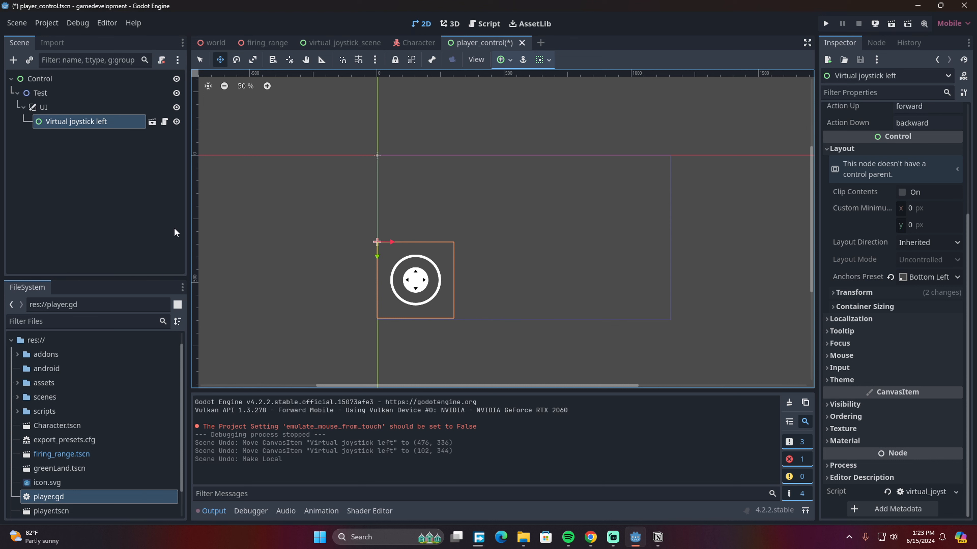
- Make the Virtual joystick left instance local so its Base and Tip nodes belong to this scene
right_click(110, 123)
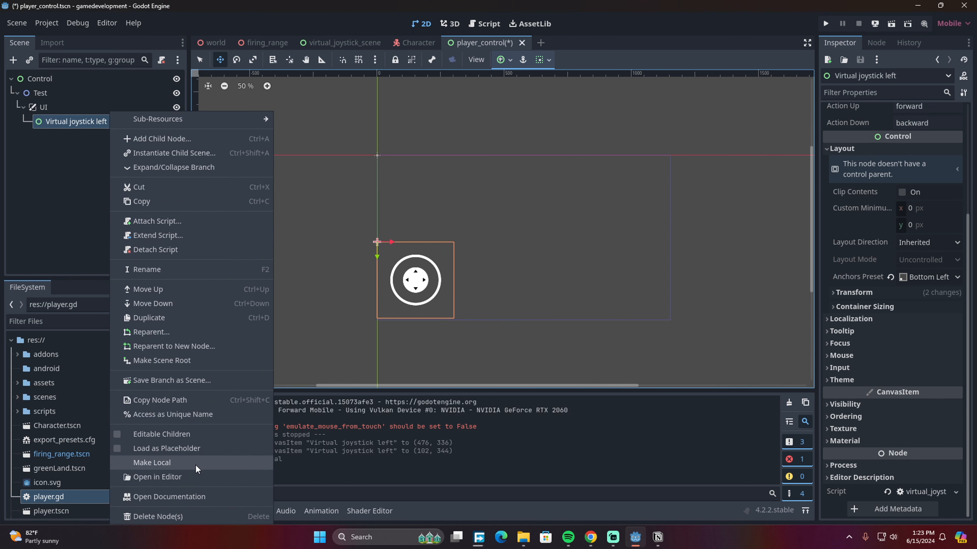
click(161, 463)
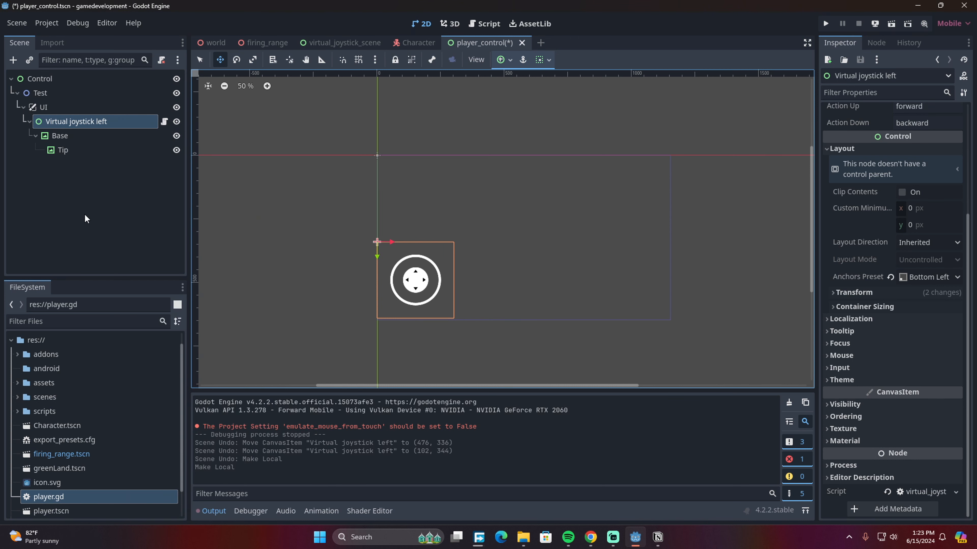
click(101, 135)
click(128, 210)
click(86, 123)
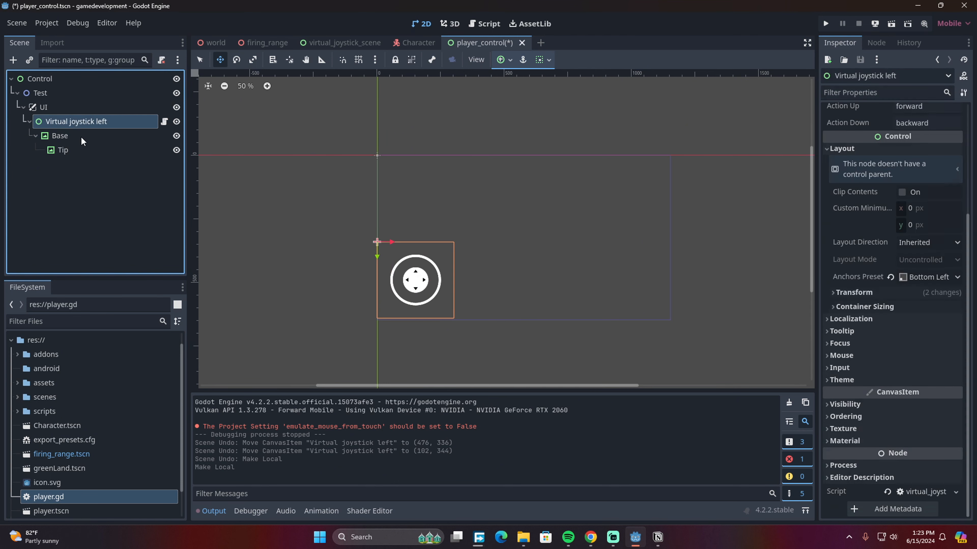
- Try moving only the joystick's Base node to about (73, 78) within its parent, and undo the move
click(82, 138)
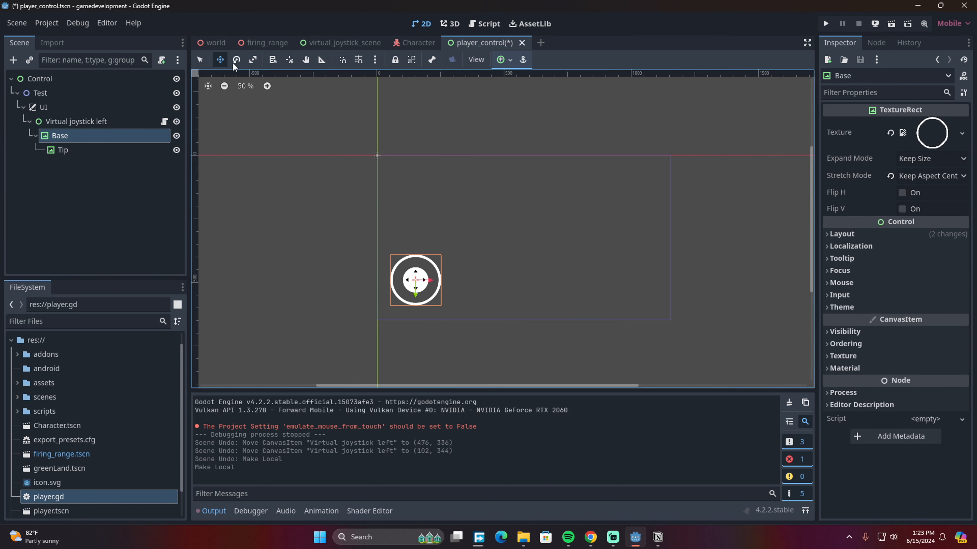
click(106, 121)
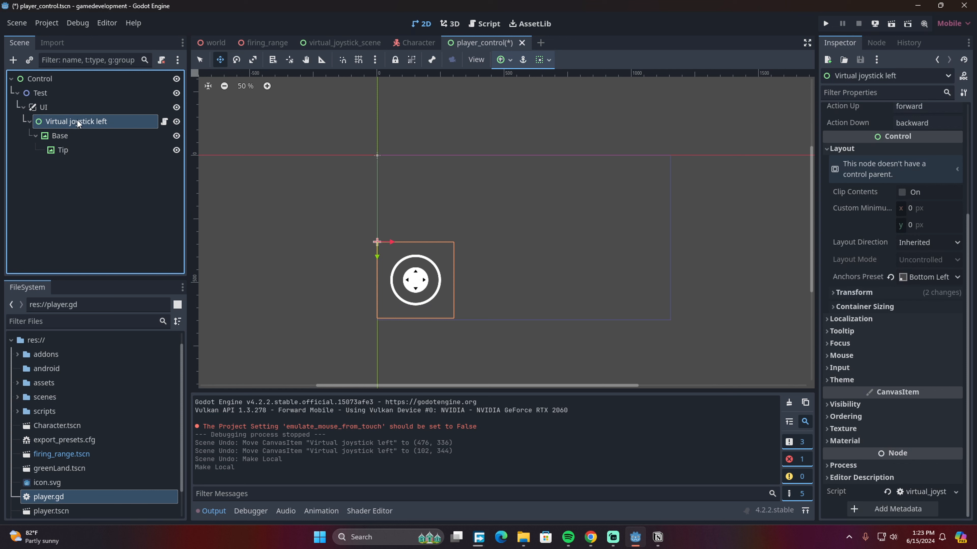
click(69, 135)
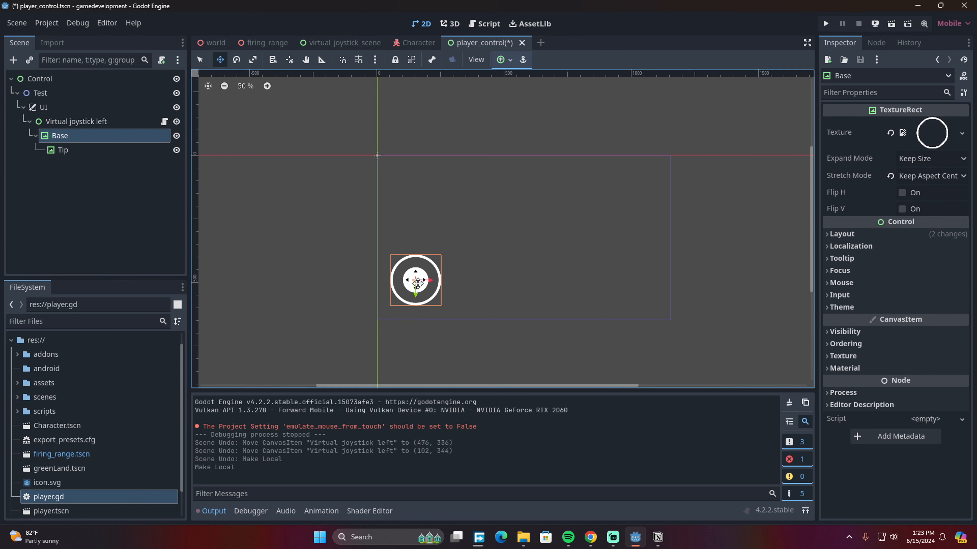
drag(419, 283, 423, 289)
click(108, 198)
click(89, 122)
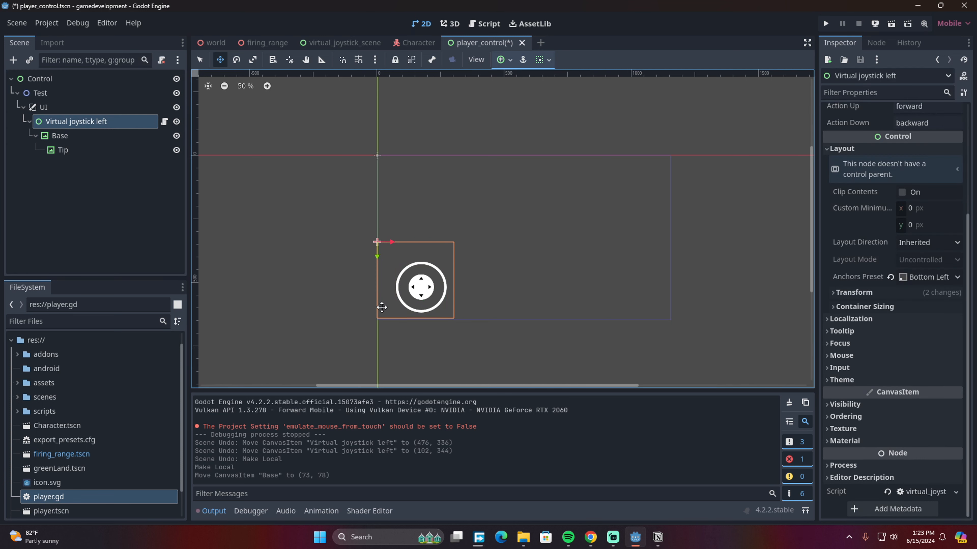
key(ctrl+z)
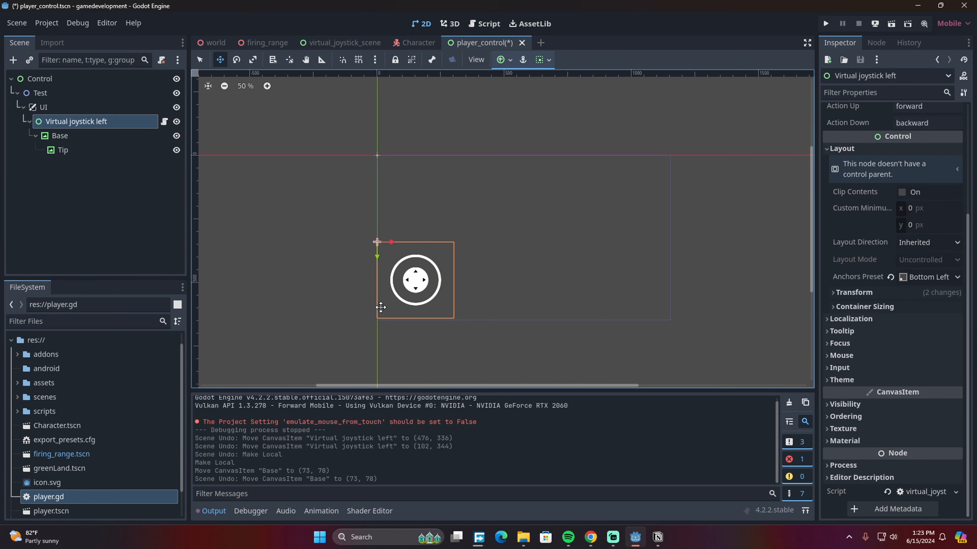
- Try widening the Base node to about (210, 200), and undo the resize
click(200, 60)
click(101, 138)
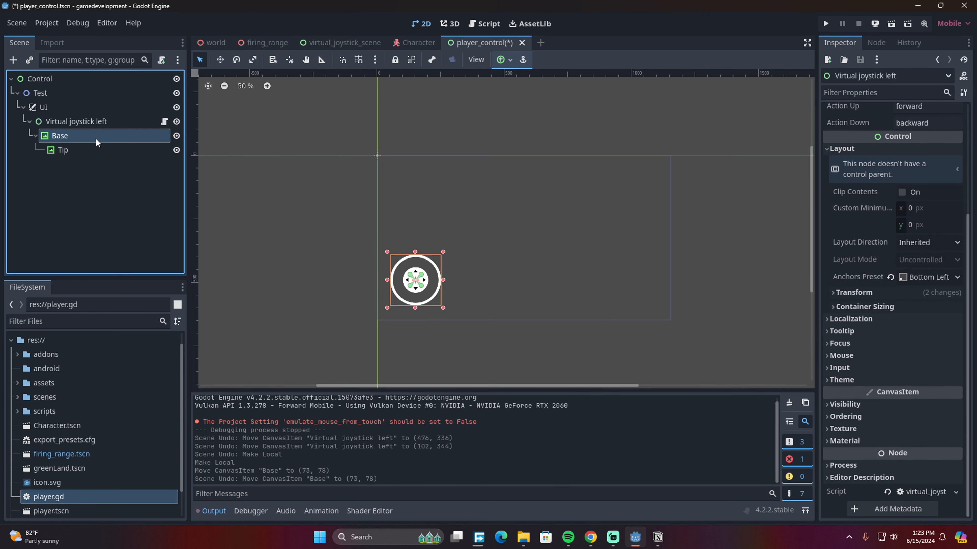
drag(444, 280, 446, 281)
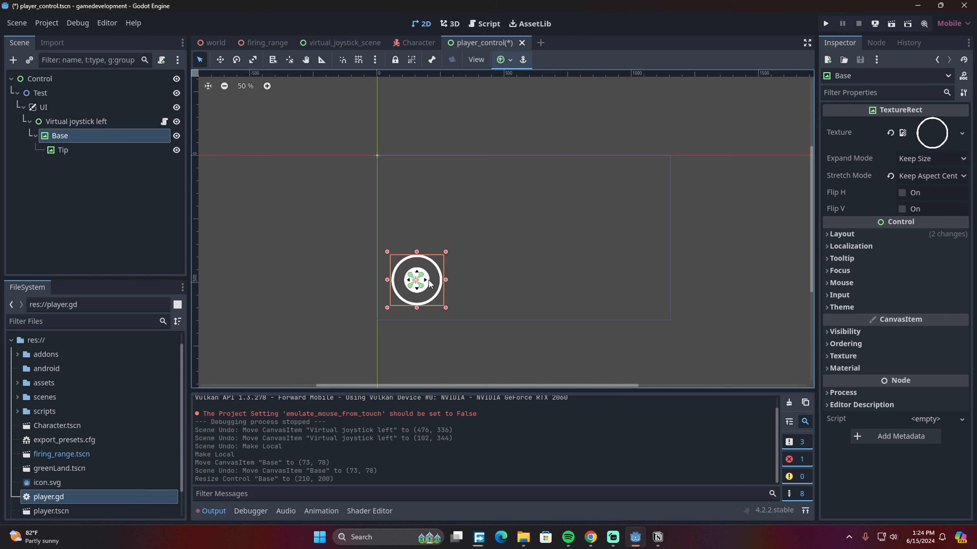
key(ctrl+z)
click(133, 192)
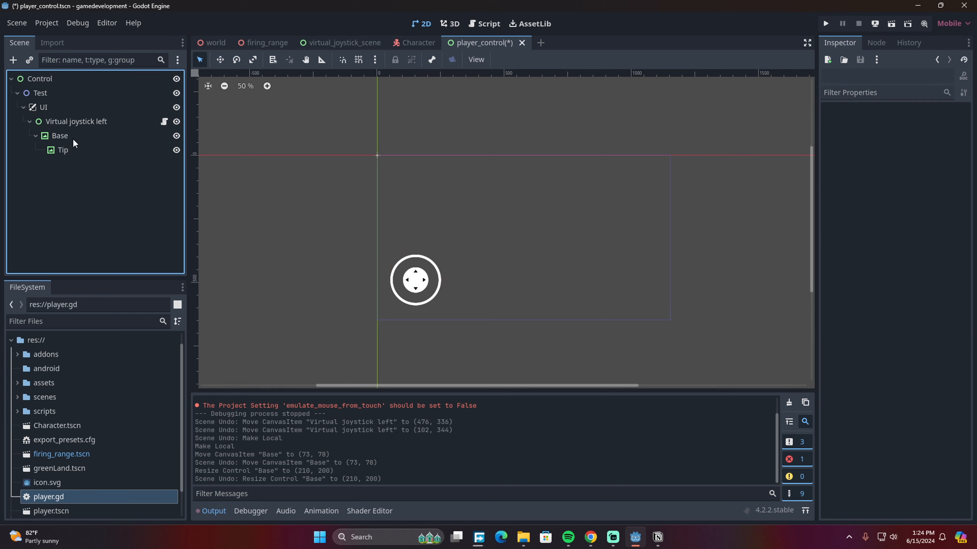
- Move the whole Virtual joystick left node to about (30, 340) and save the scene
click(72, 110)
click(74, 121)
click(220, 60)
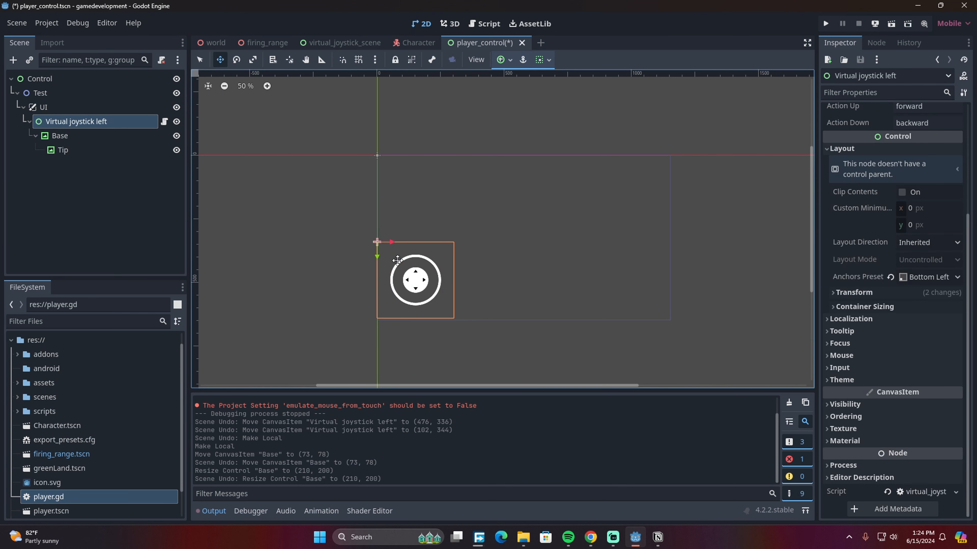
drag(402, 265, 409, 266)
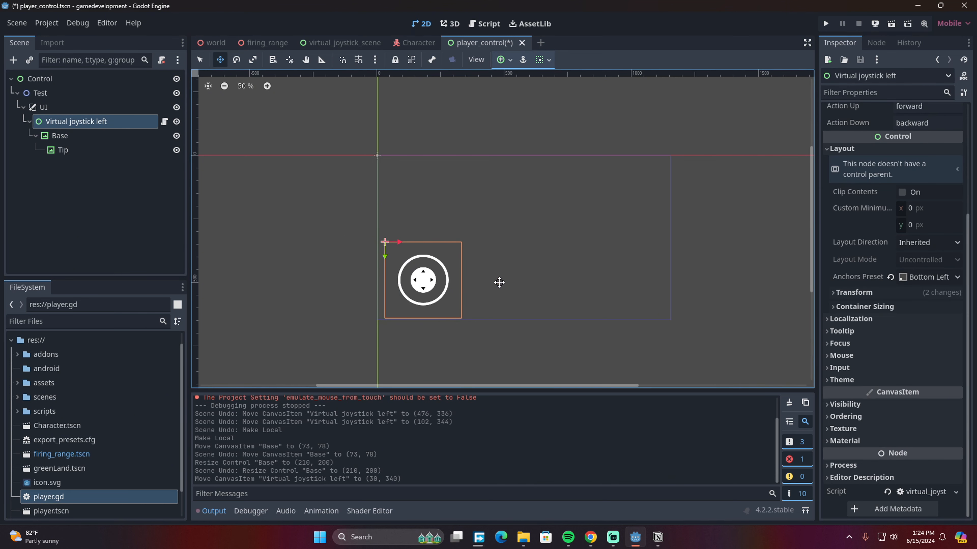
key(ctrl+s)
- Examine the joystick's anchor presets and how its anchor lines up with the lower-left corner of the Control area, and save the scene
click(123, 188)
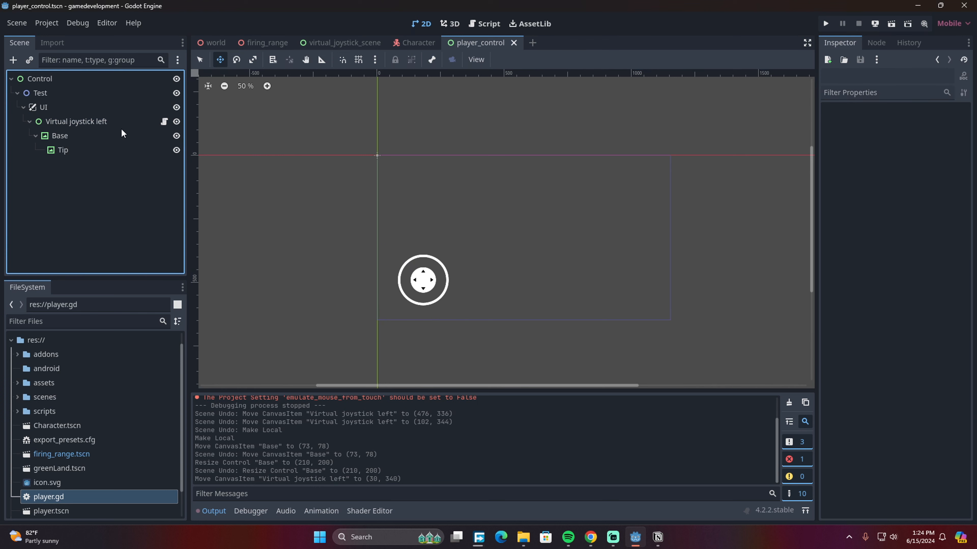
click(109, 122)
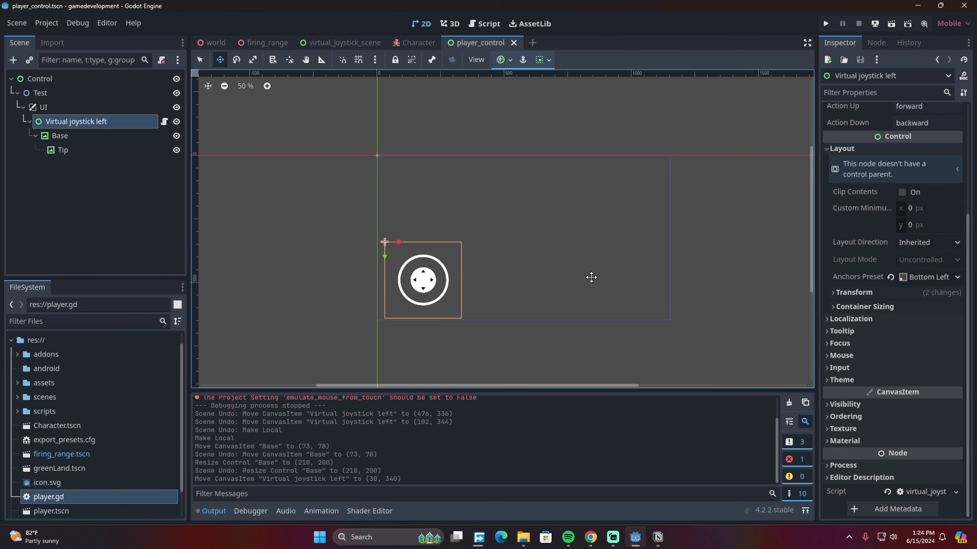
click(928, 277)
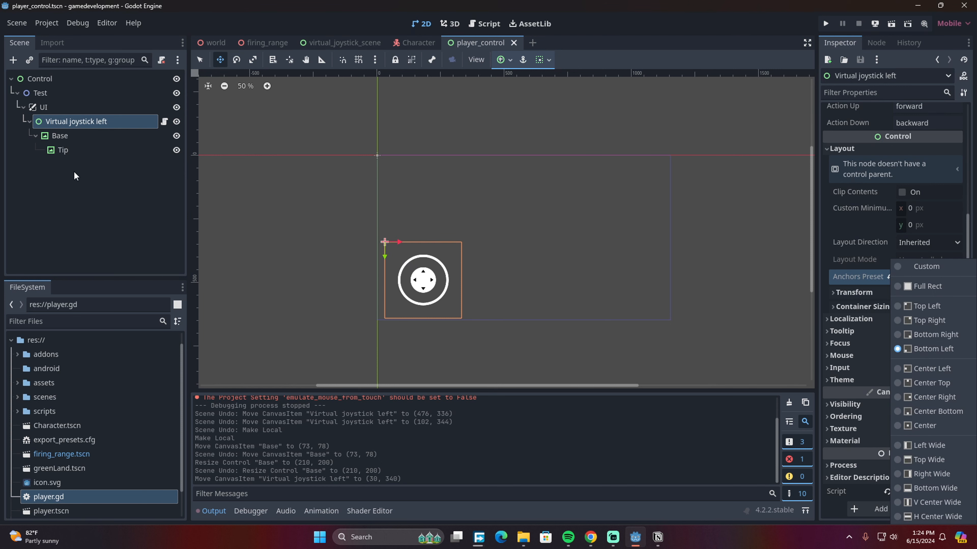
click(112, 143)
click(61, 136)
key(q)
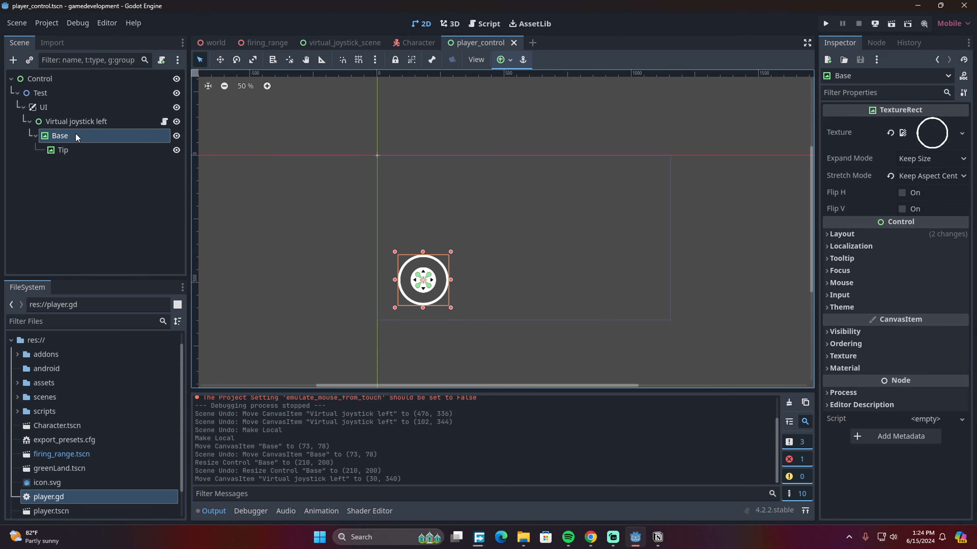
click(63, 77)
scroll(381, 331, up, 4)
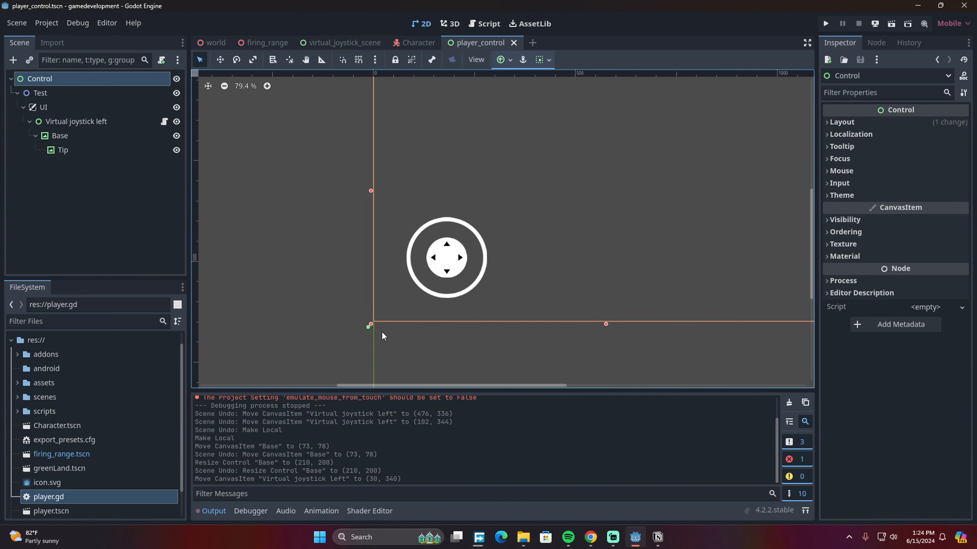
scroll(382, 331, up, 5)
click(372, 307)
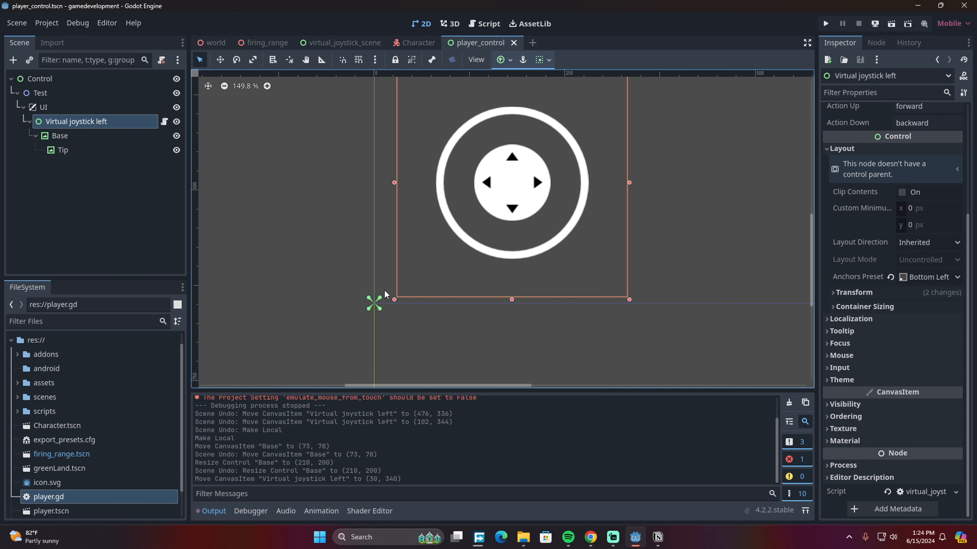
scroll(353, 309, down, 10)
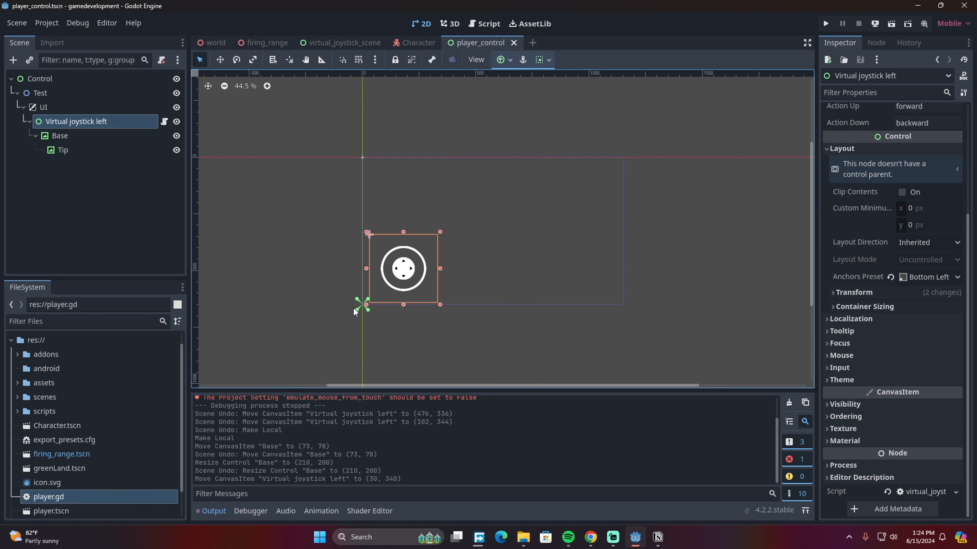
click(81, 187)
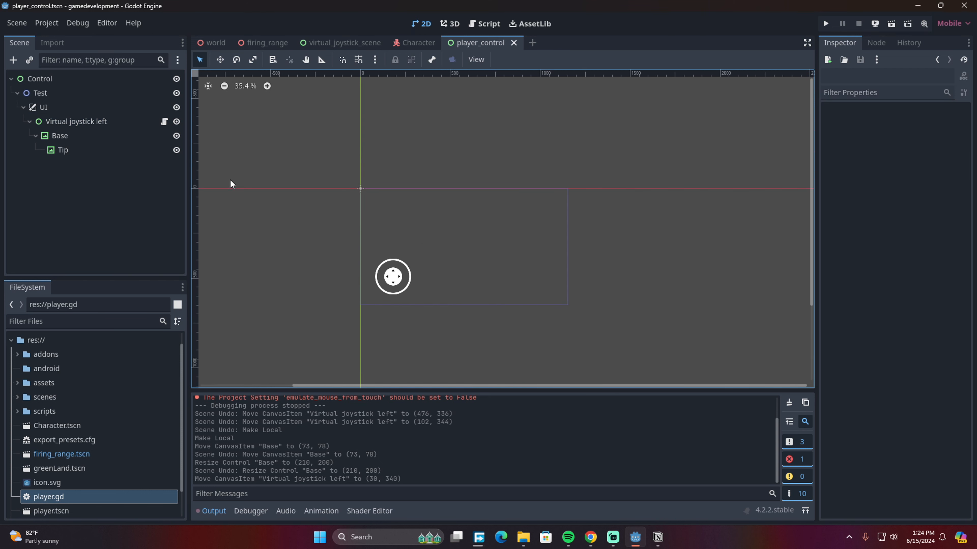
key(ctrl+s)
- Collapse the UI branch and add a TouchScreenButton node as a child of the root Control node
click(22, 106)
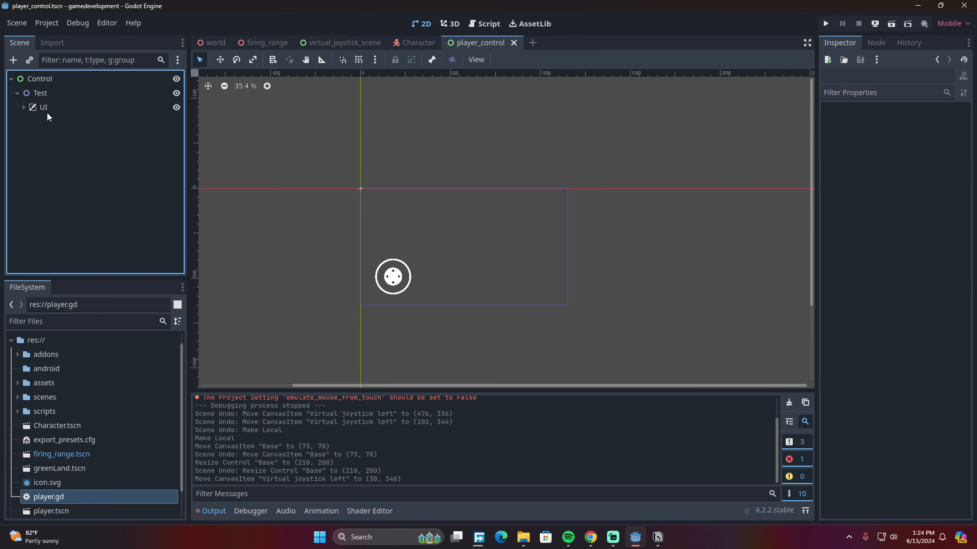
click(54, 78)
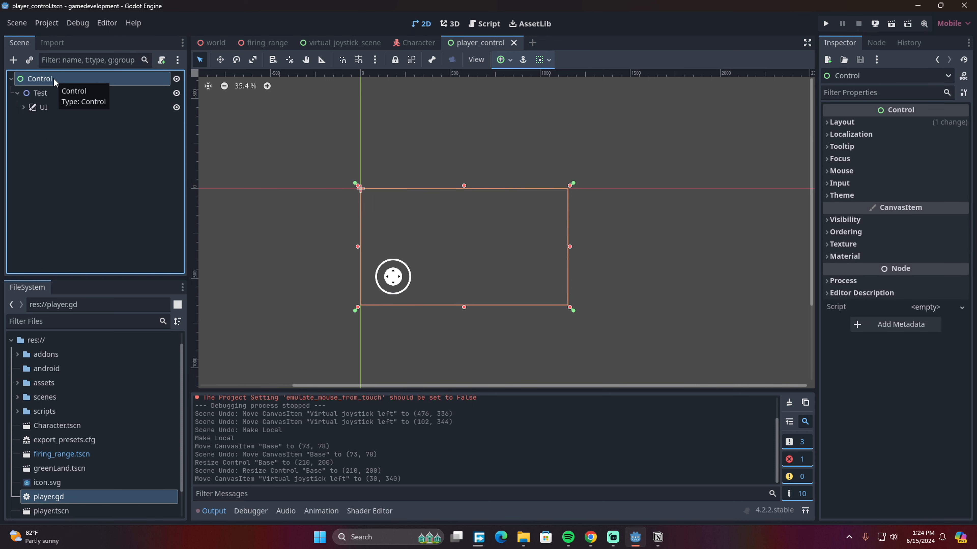
key(ctrl+a)
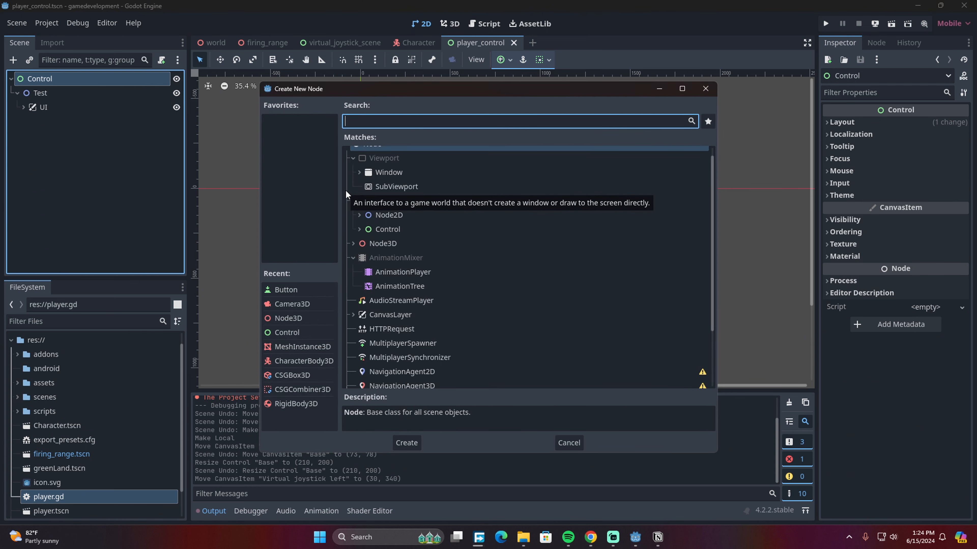
text(button)
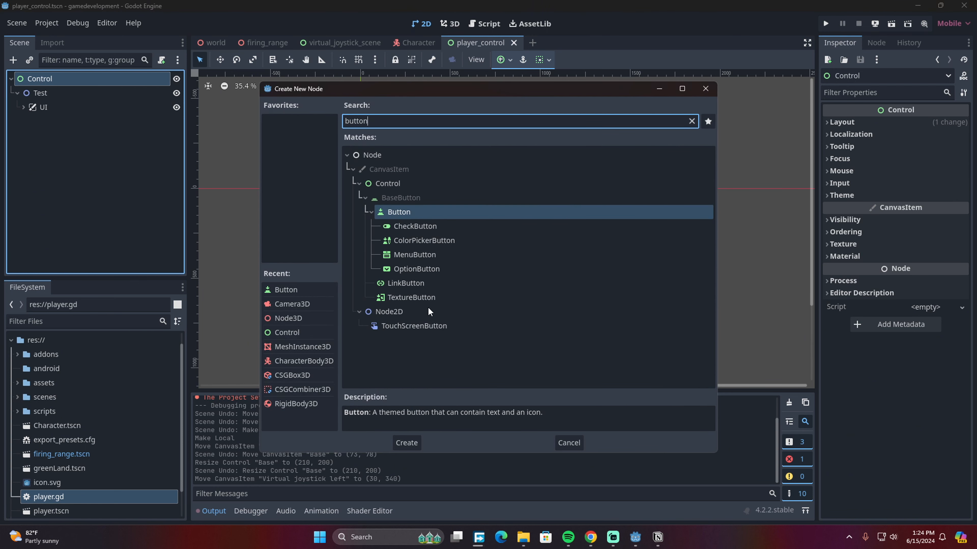
click(417, 326)
click(404, 443)
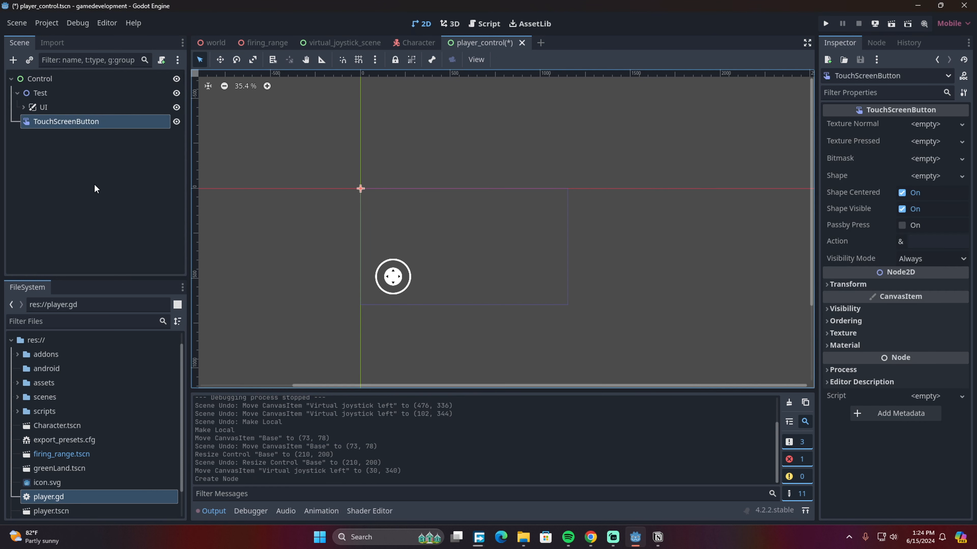
- Duplicate the TouchScreenButton node under the root Control node
click(94, 185)
click(49, 122)
right_click(47, 123)
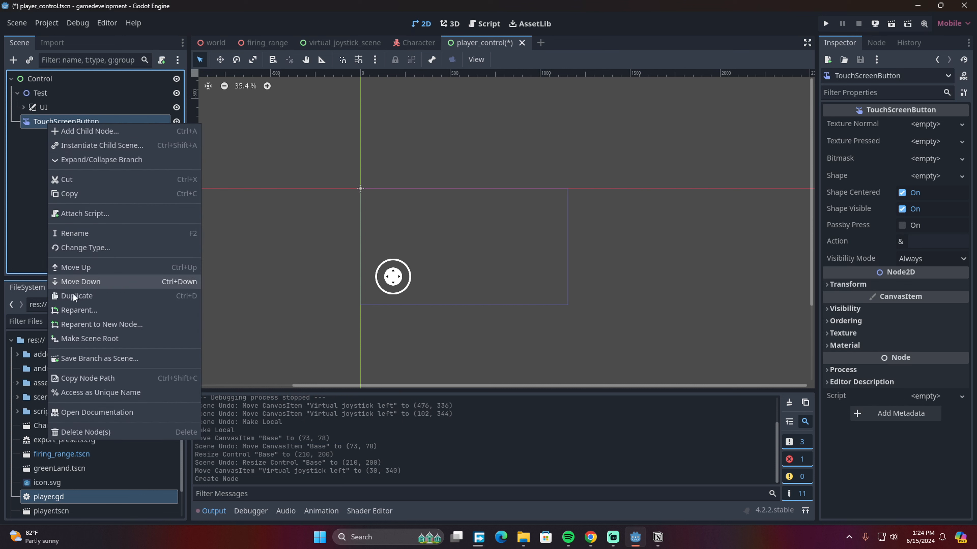
click(29, 211)
click(61, 125)
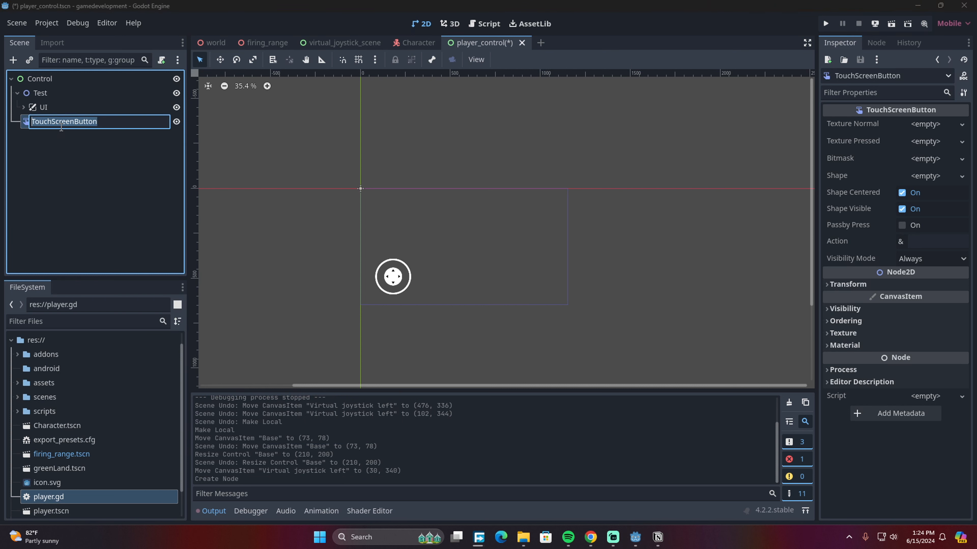
key(Escape)
key(ctrl+d)
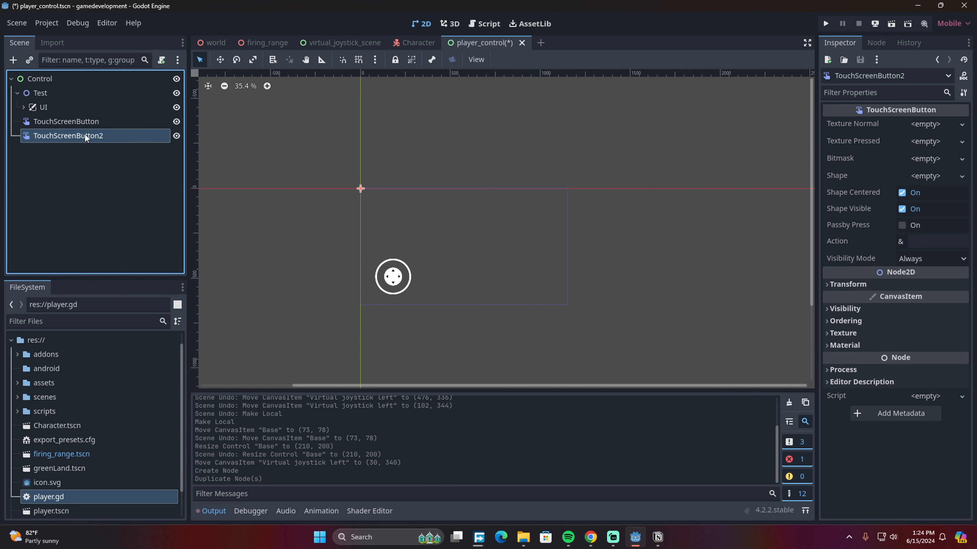
- Rename the original touch screen button as jump and its duplicate as run
click(84, 122)
click(84, 122)
text(jump)
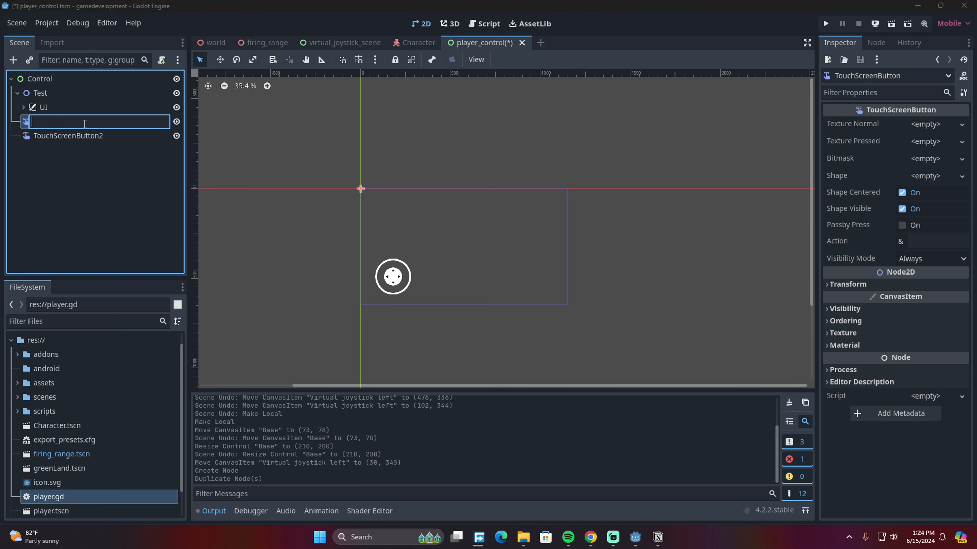
key(Return)
click(80, 135)
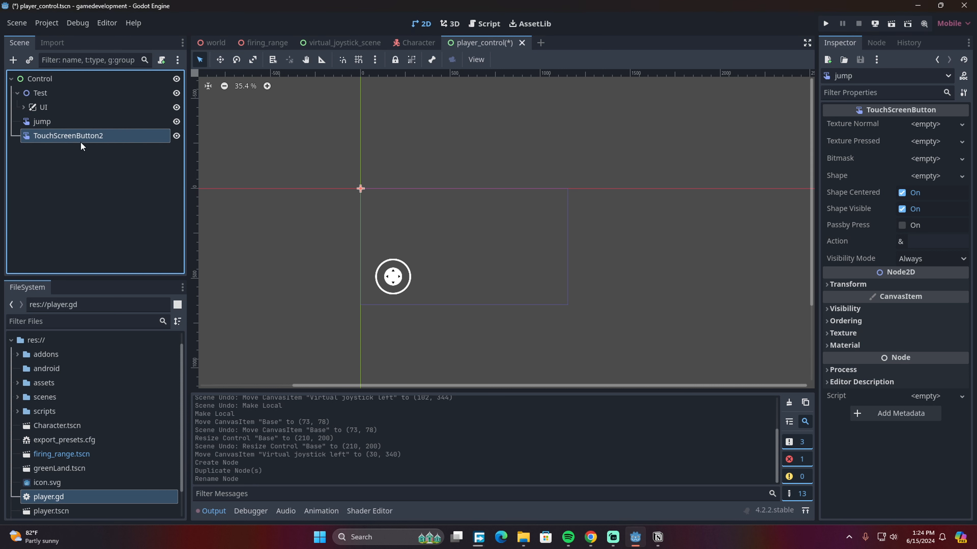
click(82, 136)
key(BackSpace)
text(run)
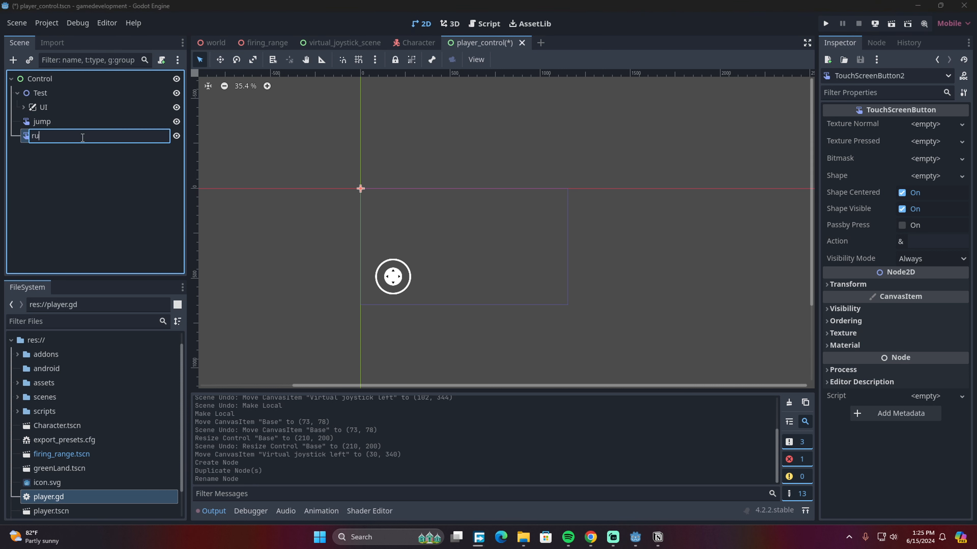
key(Return)
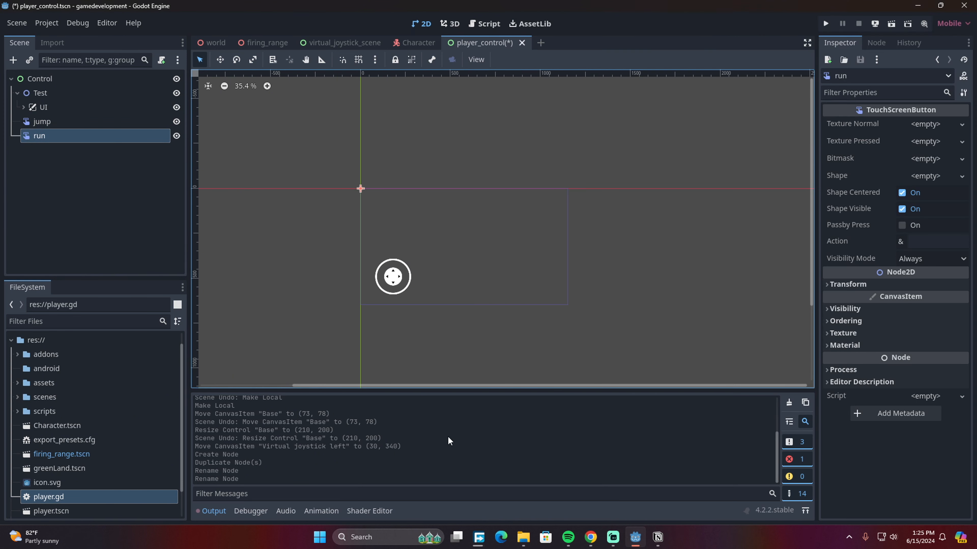
click(92, 230)
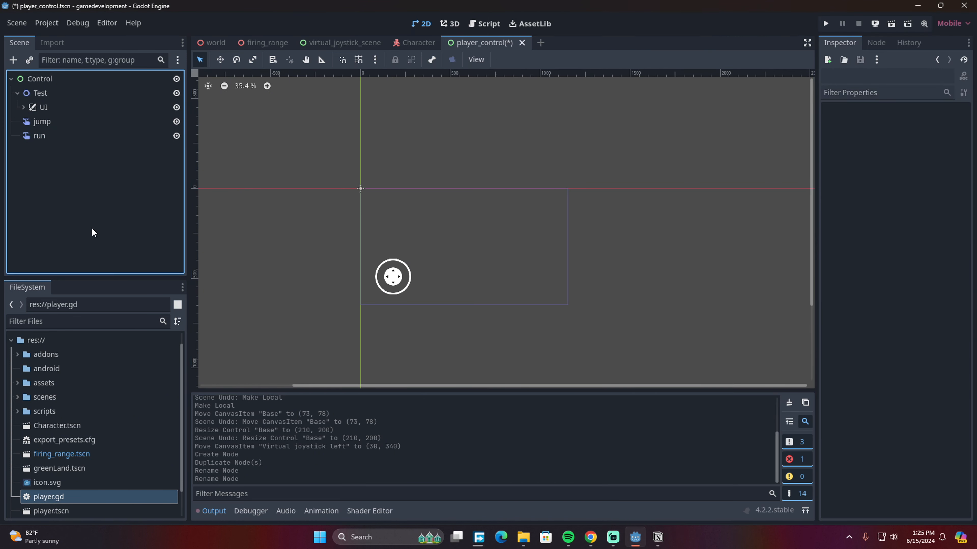
click(51, 123)
click(54, 133)
click(55, 123)
click(55, 132)
click(56, 124)
click(55, 133)
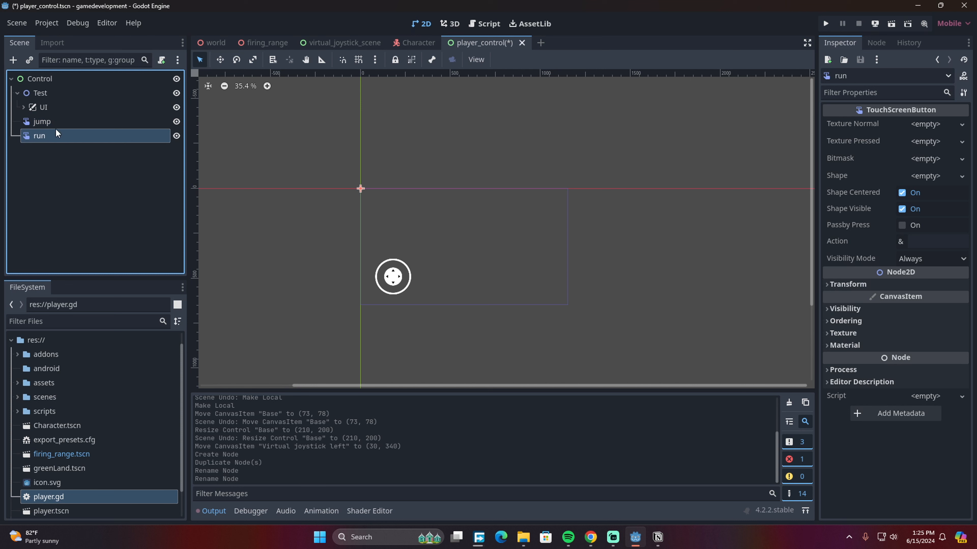
click(59, 122)
click(48, 130)
click(56, 122)
- Add a CanvasLayer node as a child of the root Control node
click(63, 80)
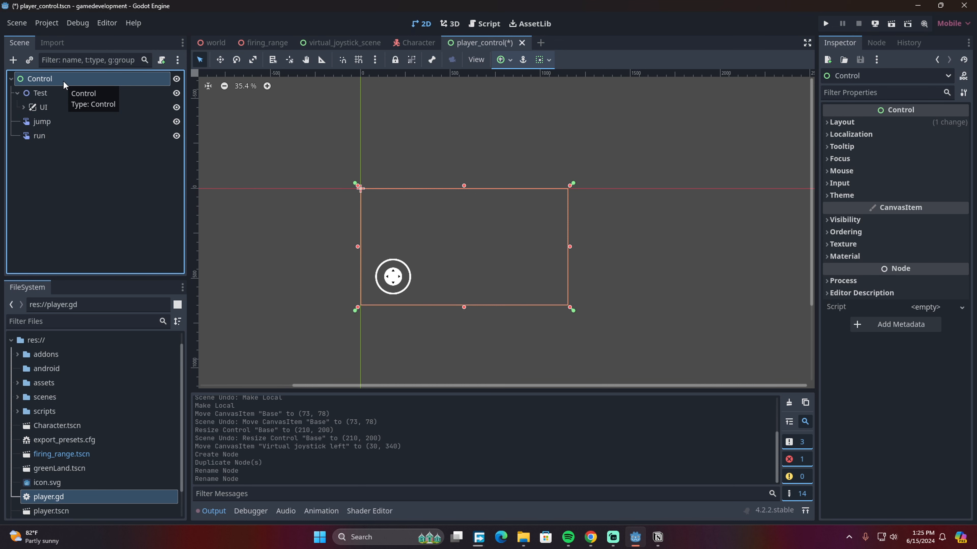
key(ctrl+a)
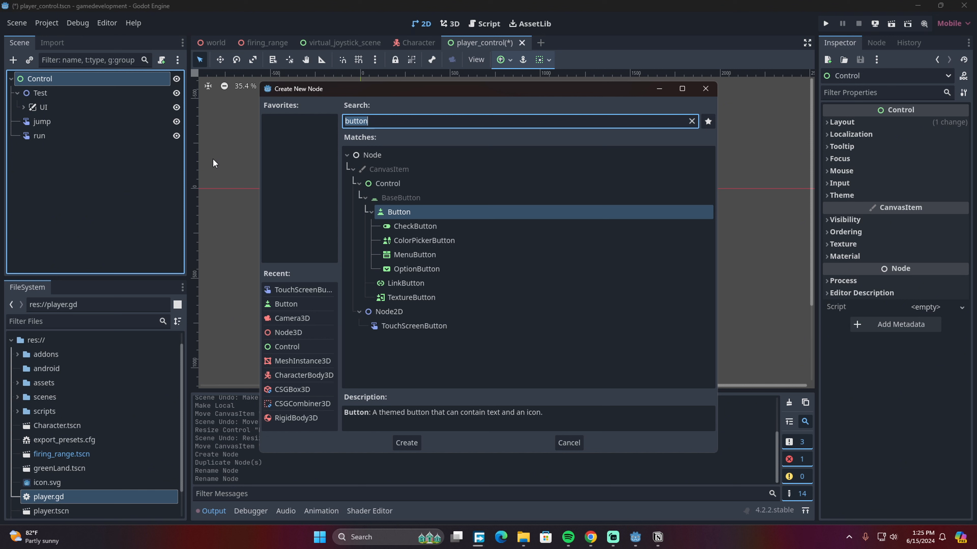
key(BackSpace)
text(canvas)
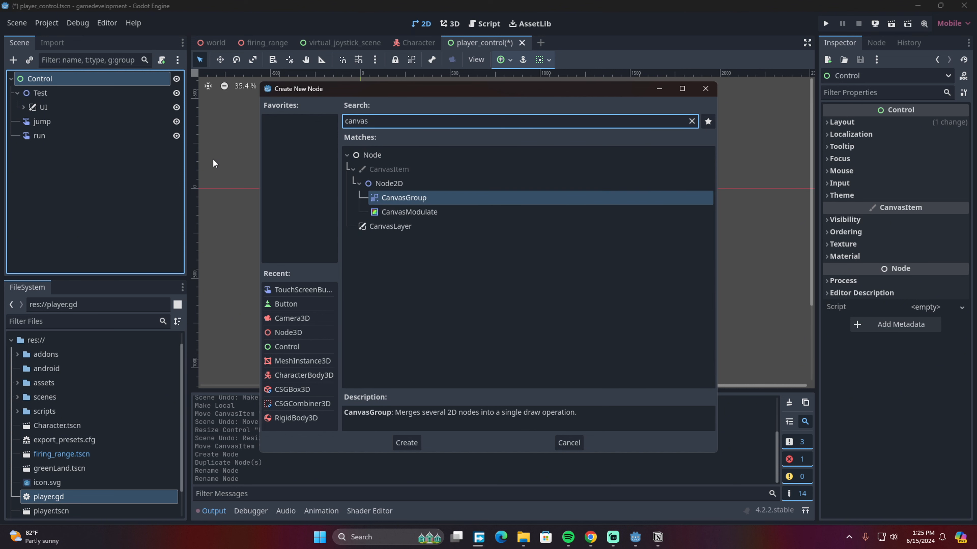
key(Down)
key(Down)
key(Return)
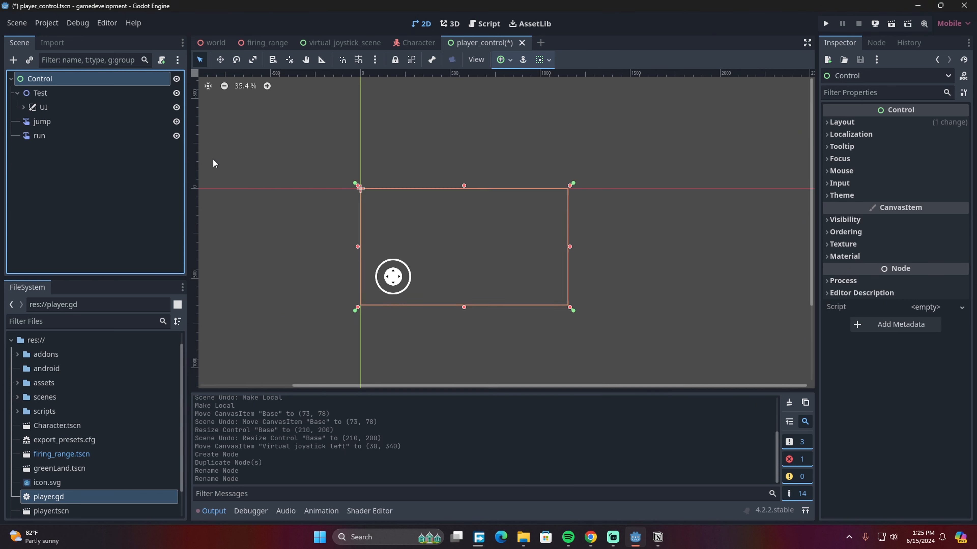
- Try moving the jump and run buttons into the CanvasLayer, and undo the reparenting
click(109, 190)
click(67, 148)
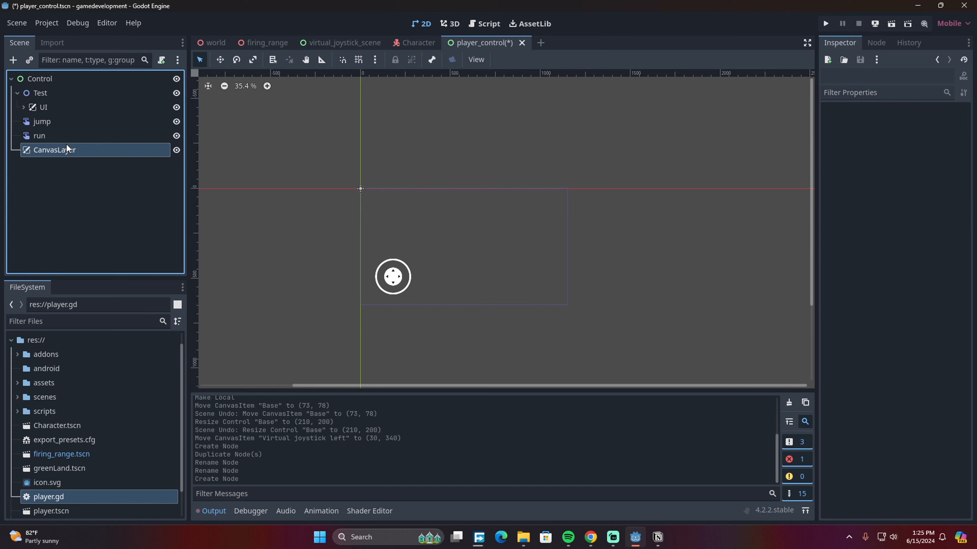
ctrl+click(61, 121)
ctrl+click(54, 136)
click(55, 160)
click(58, 122)
ctrl+click(50, 135)
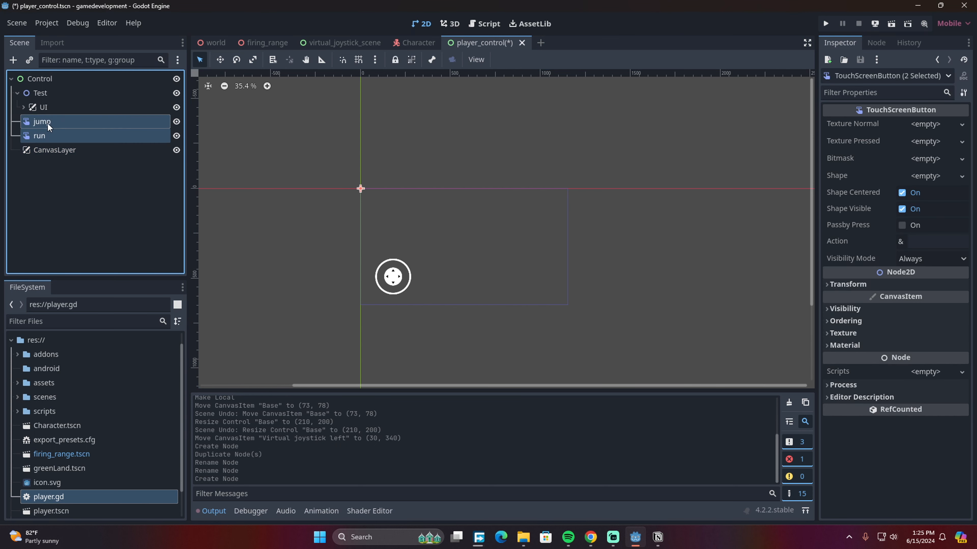
drag(47, 124, 66, 151)
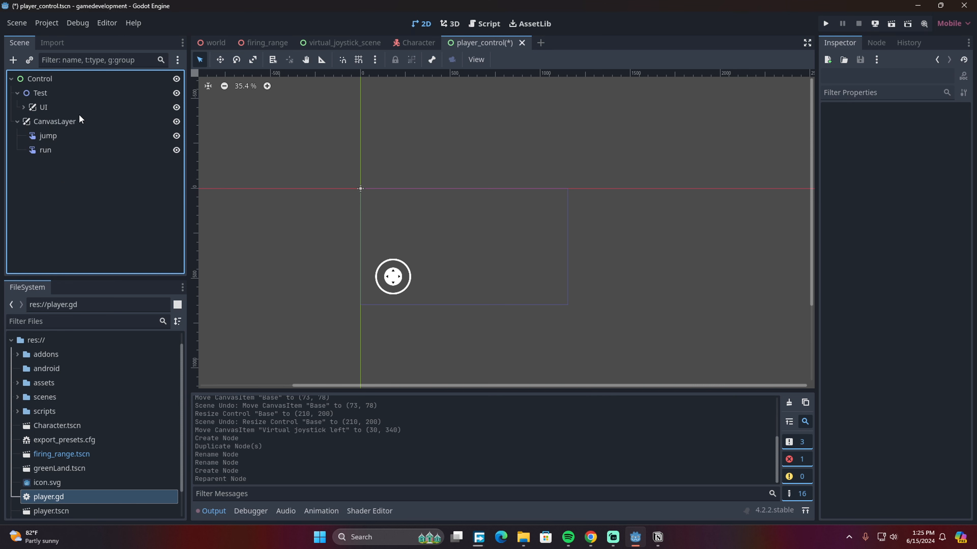
click(67, 137)
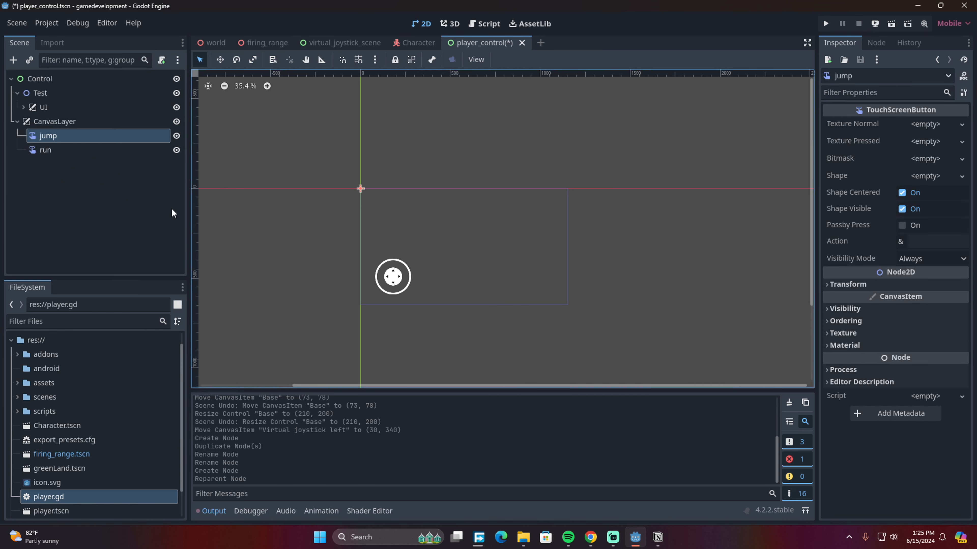
key(ctrl+z)
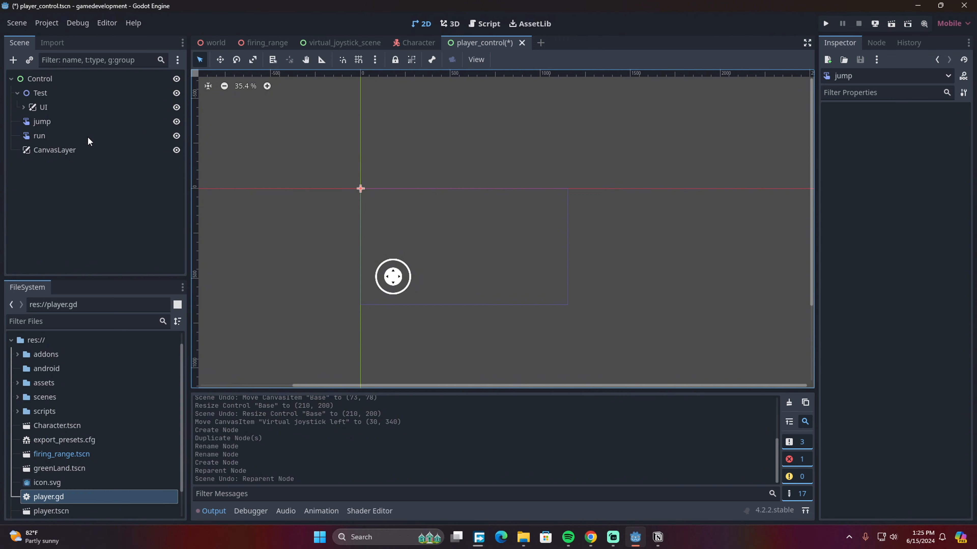
- Give the jump button a new CircleShape2D shape and move it to about (976, 310) in the Control area
click(87, 136)
click(79, 121)
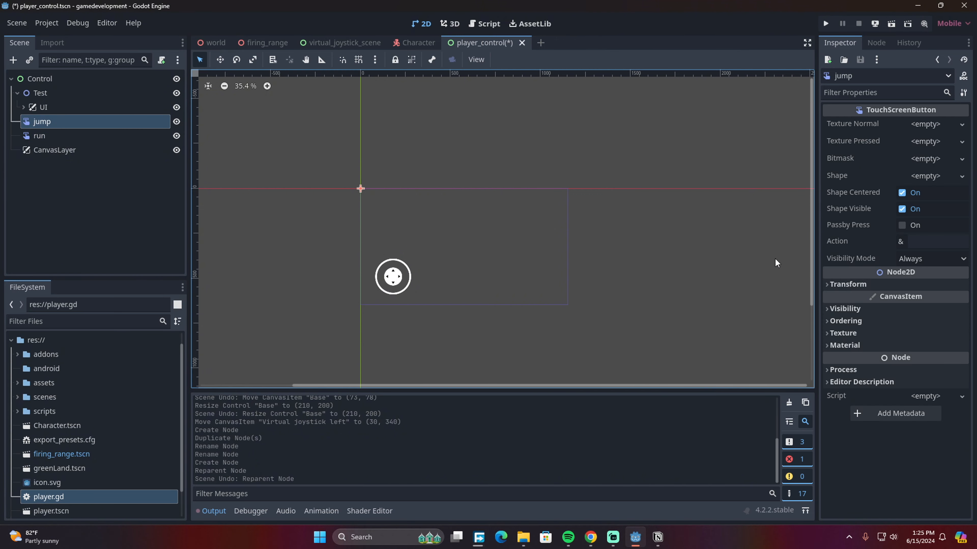
scroll(339, 250, up, 2)
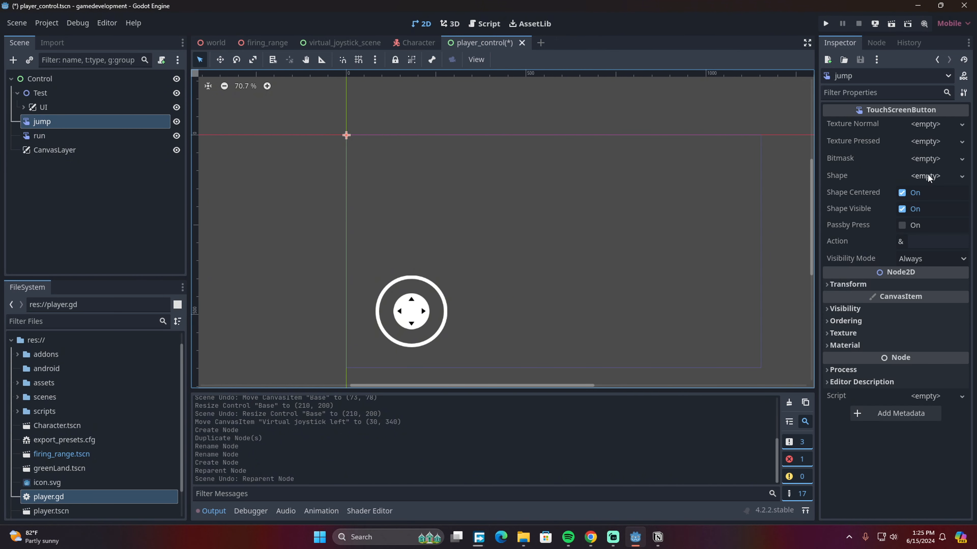
click(952, 178)
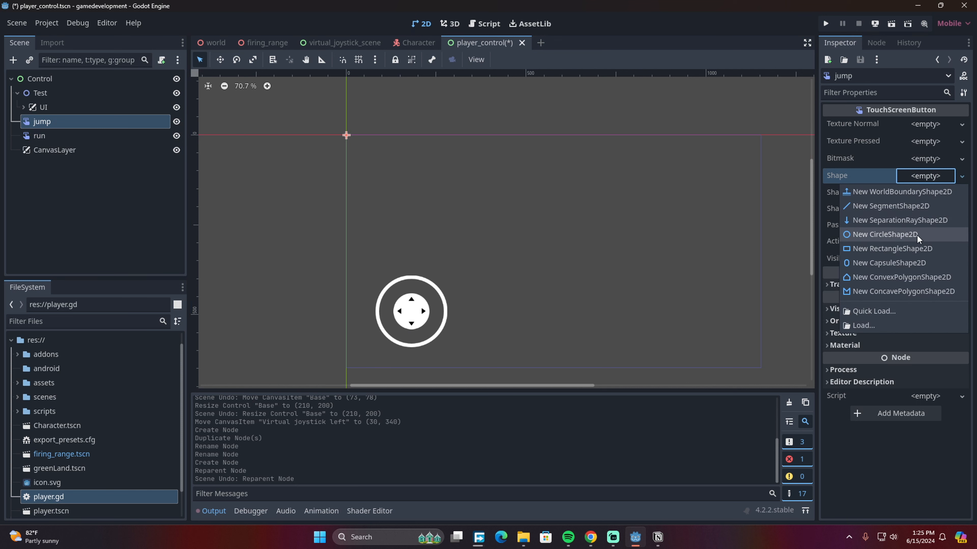
click(916, 234)
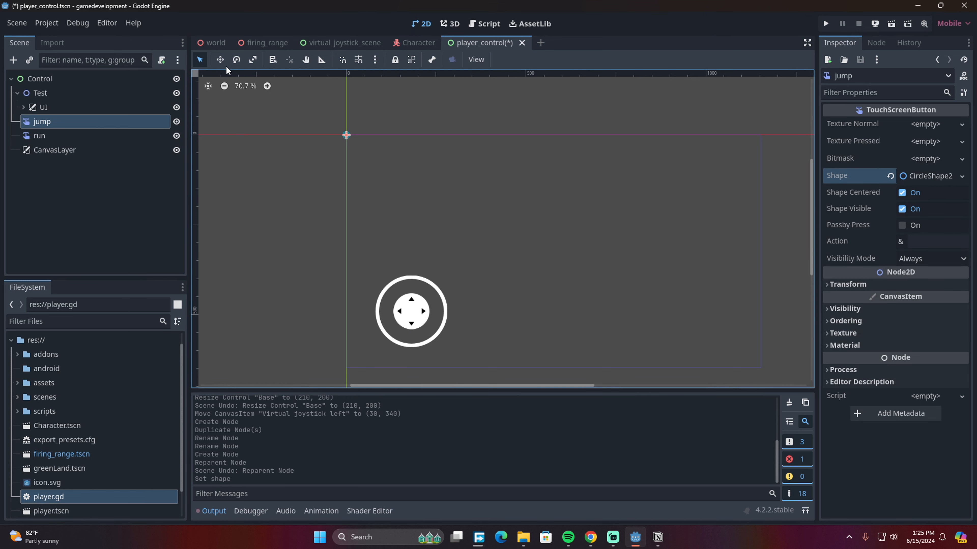
click(220, 59)
drag(347, 135, 700, 248)
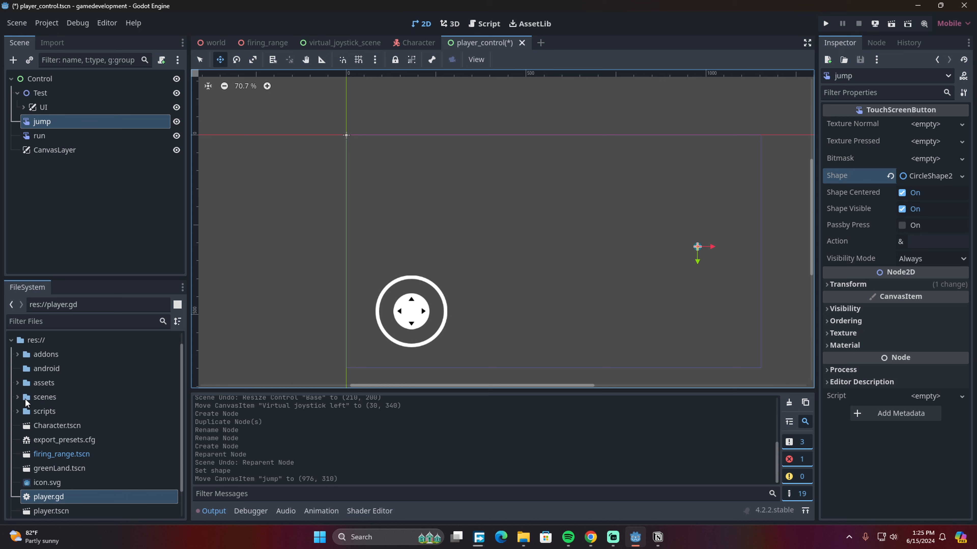
- Look through the project's assets, scenes, addons and scripts folders for the mobile control button images
click(19, 382)
scroll(58, 396, down, 3)
scroll(82, 409, up, 4)
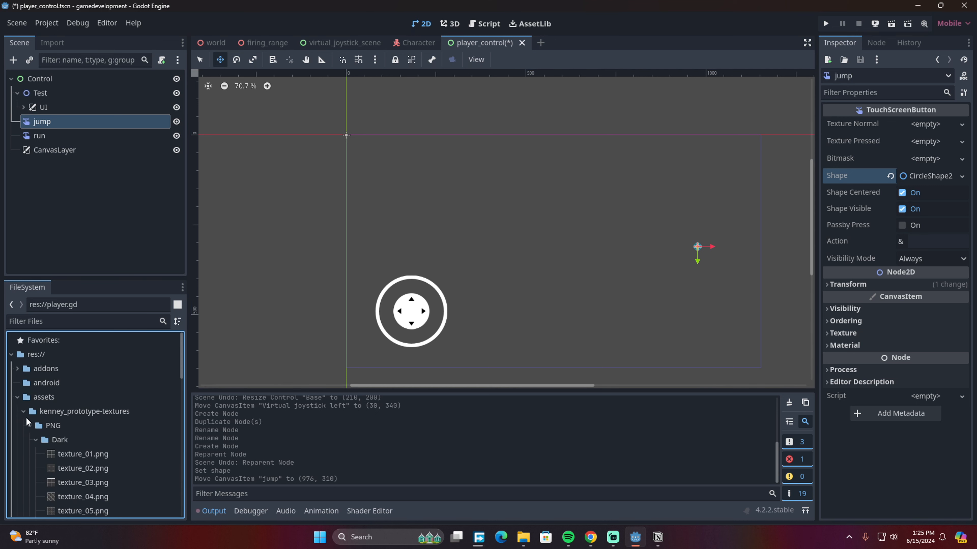
click(18, 397)
click(18, 411)
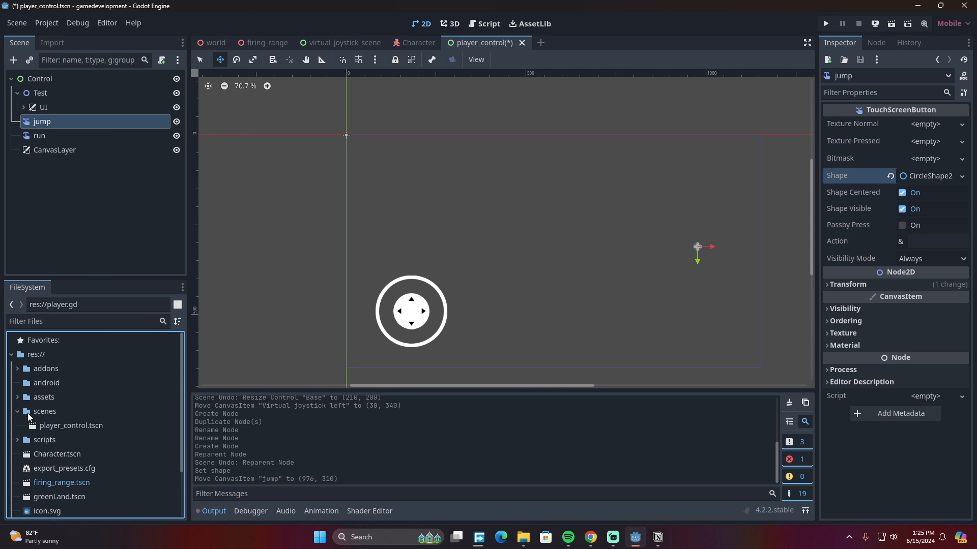
click(18, 412)
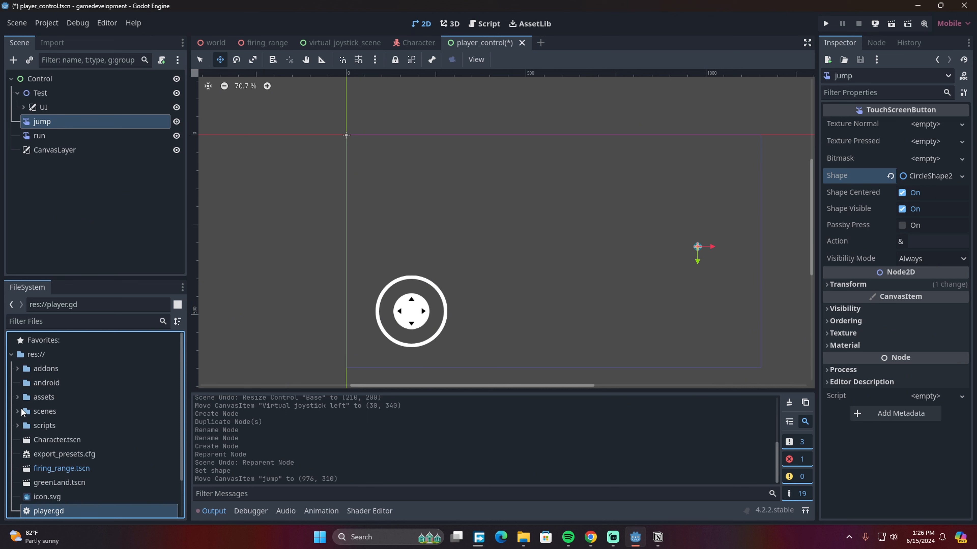
click(17, 370)
scroll(33, 377, down, 2)
scroll(54, 439, down, 2)
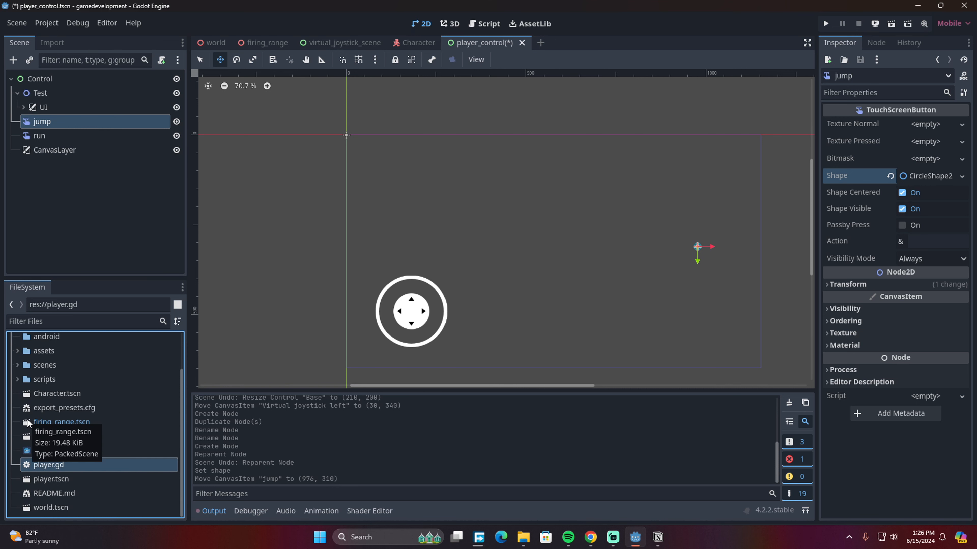
click(17, 380)
click(17, 380)
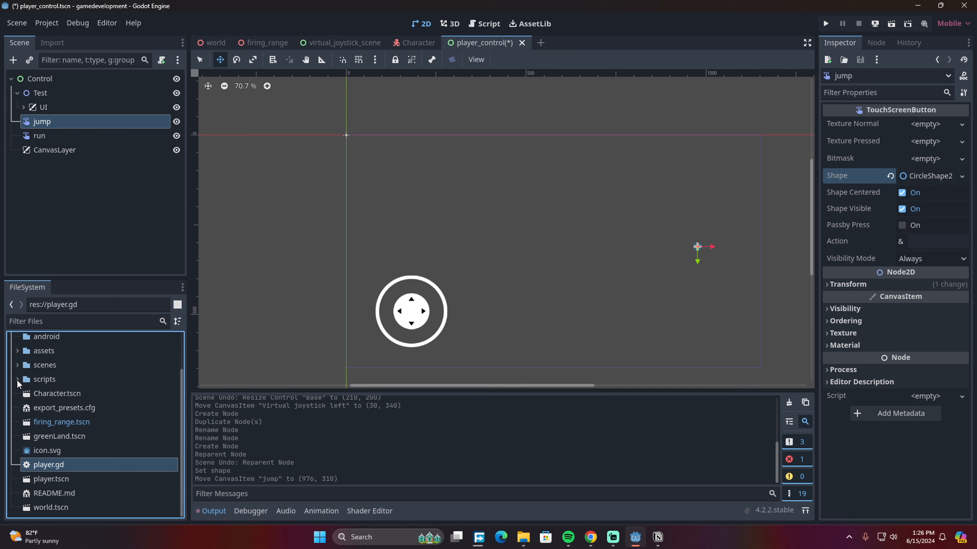
click(17, 366)
click(17, 366)
- Collapse the kenney_prototype-textures folder and expand assets/Mobile-Controls/UI to examine its icon images
click(41, 351)
click(16, 351)
click(26, 345)
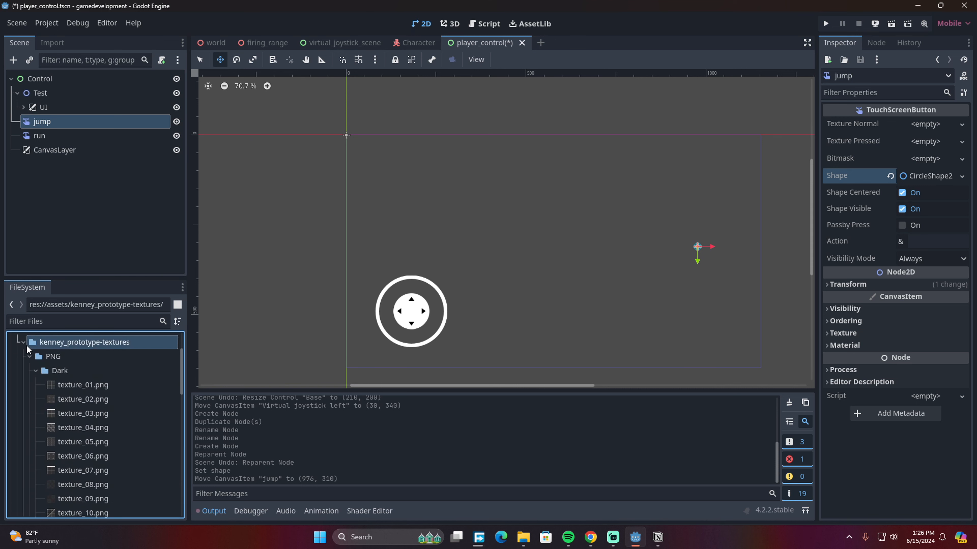
click(26, 345)
click(45, 357)
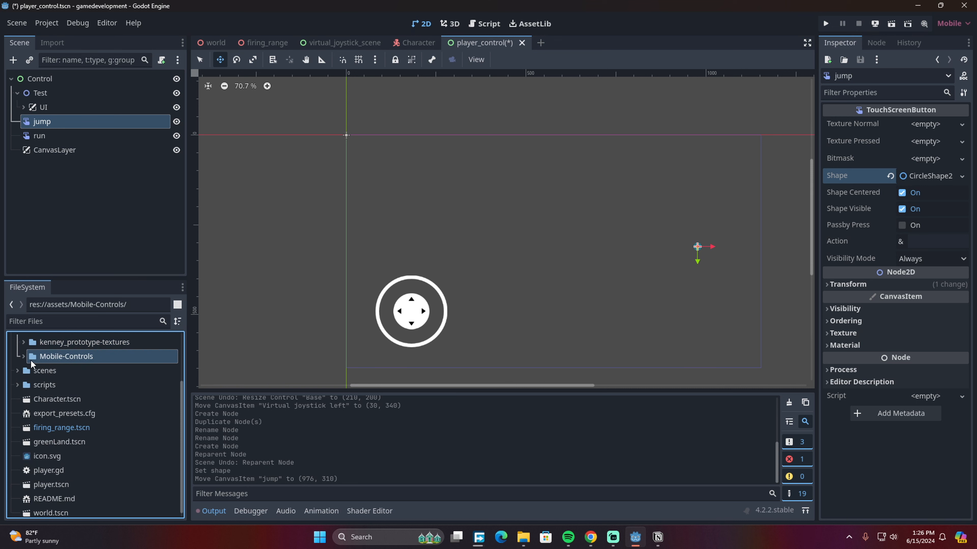
click(24, 357)
click(30, 399)
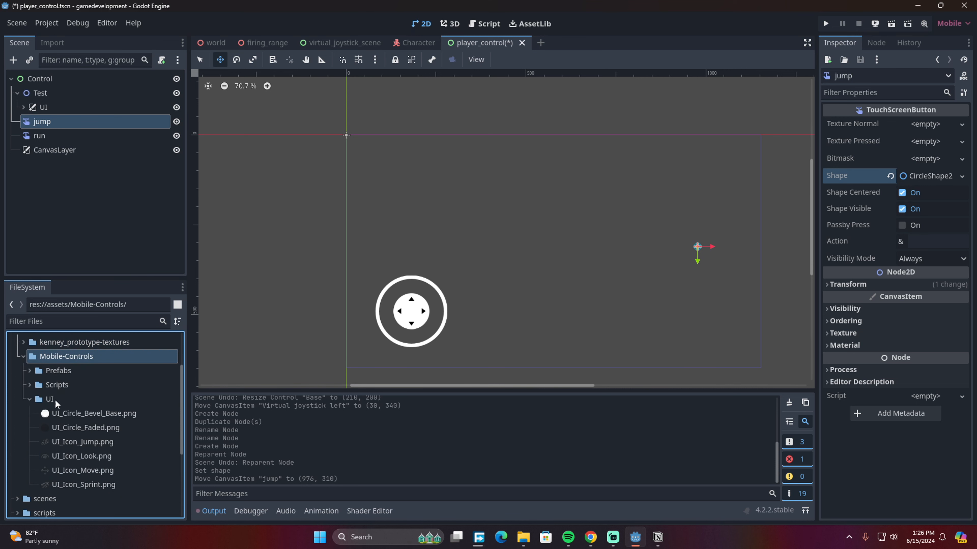
scroll(62, 397, down, 2)
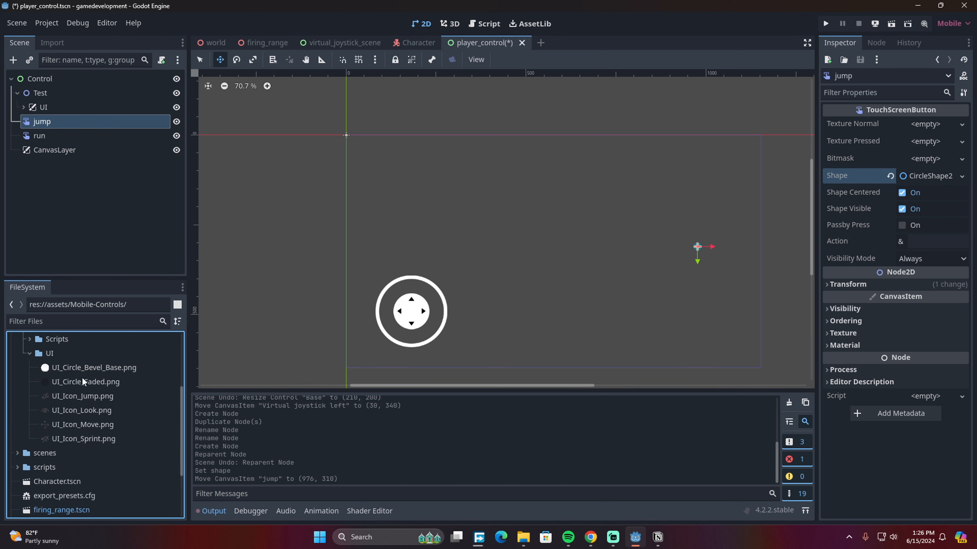
- Load UI_Circle_Bevel_Base.png from assets/Mobile-Controls/UI as the jump button's normal texture
click(939, 123)
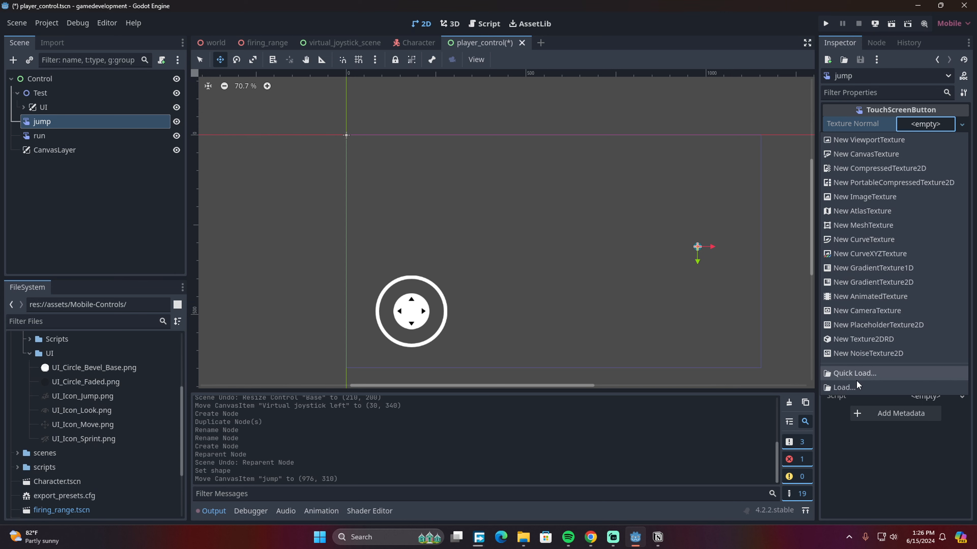
click(854, 387)
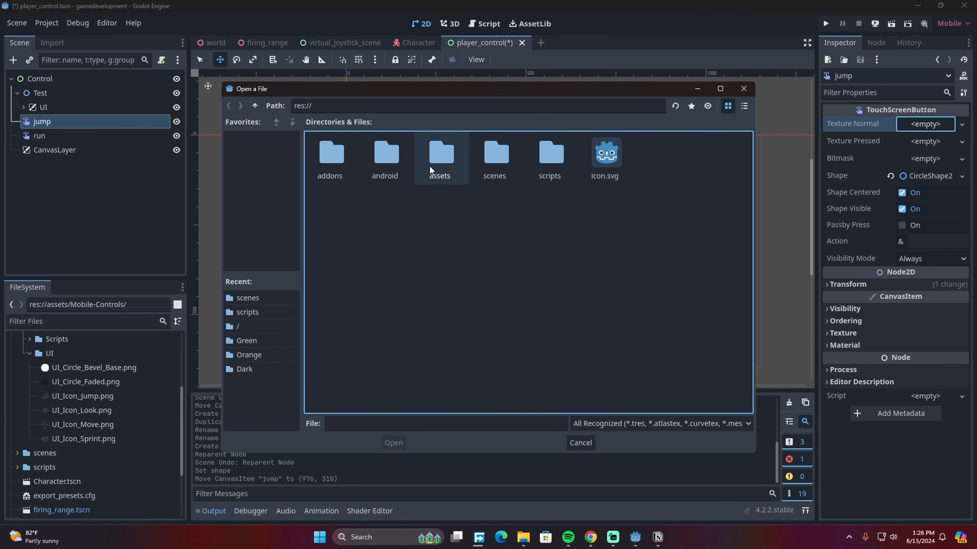
double_click(439, 161)
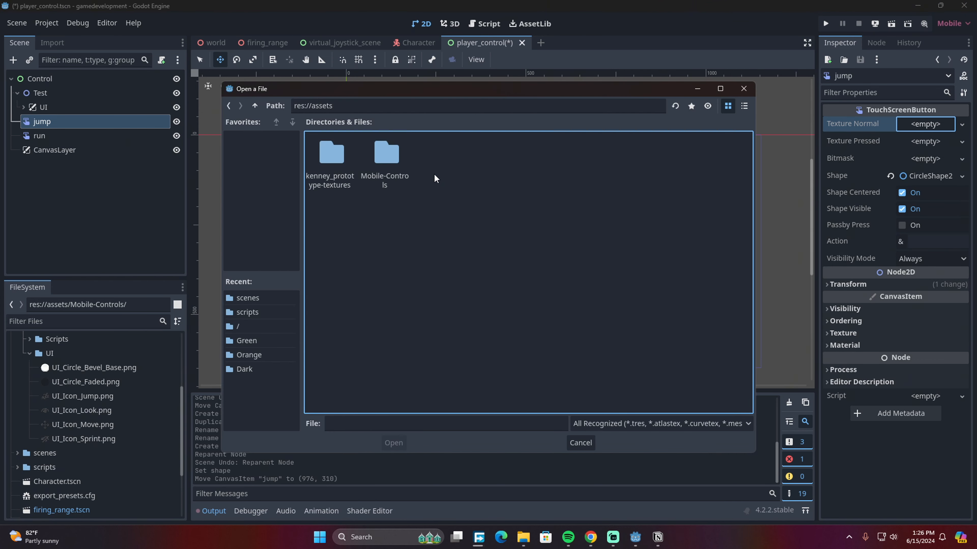
double_click(390, 154)
click(450, 171)
double_click(450, 170)
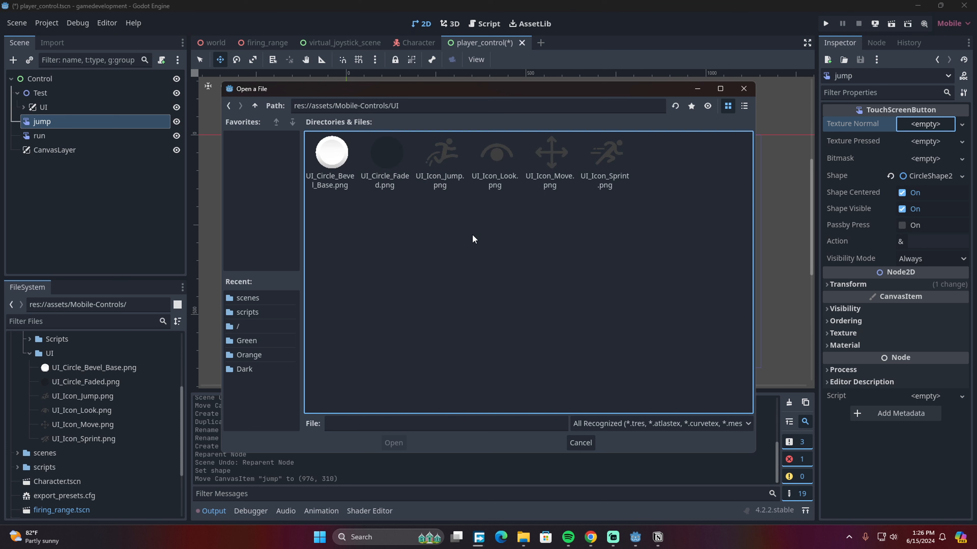
click(348, 170)
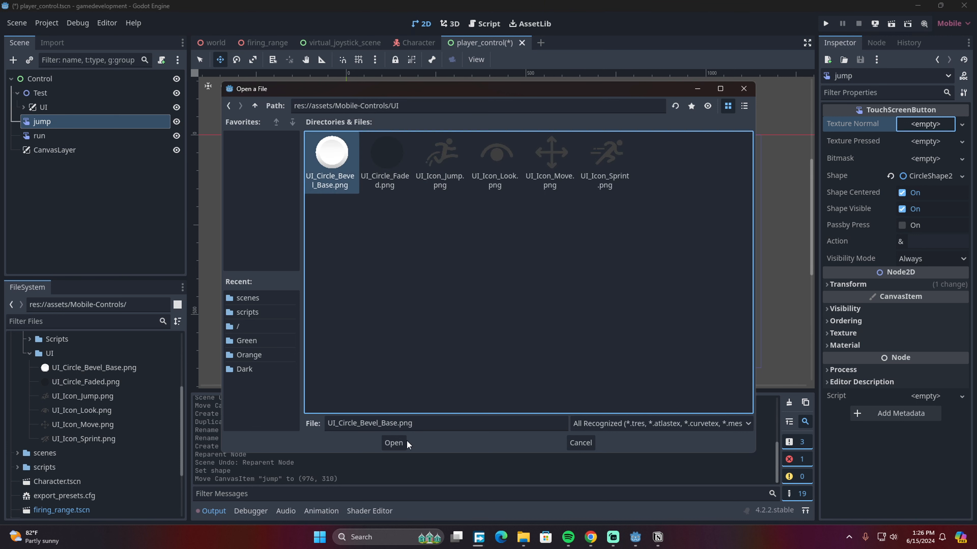
click(394, 443)
- Scale the jump button down to about (0.09, 0.09) and move it to about (948, 247) inside the Control area
scroll(704, 332, down, 3)
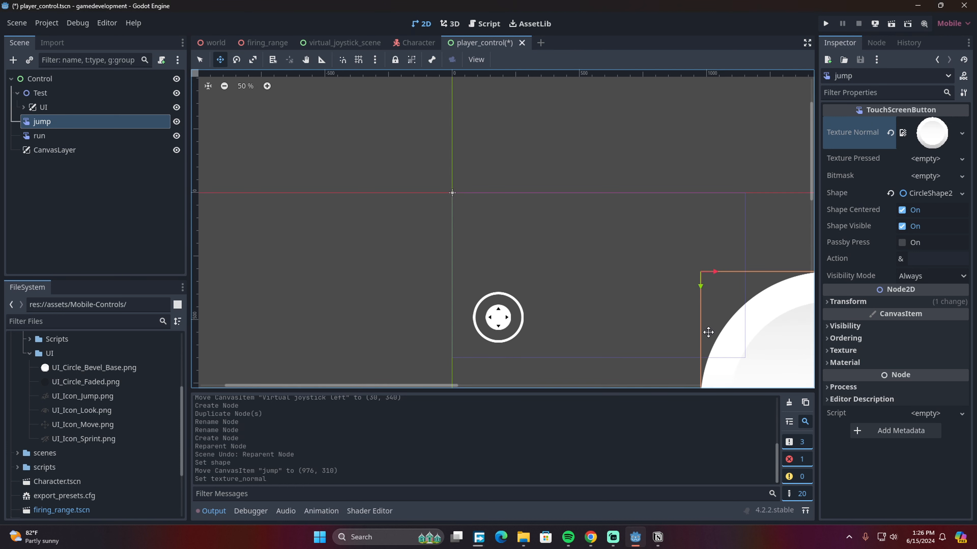
drag(766, 356, 619, 253)
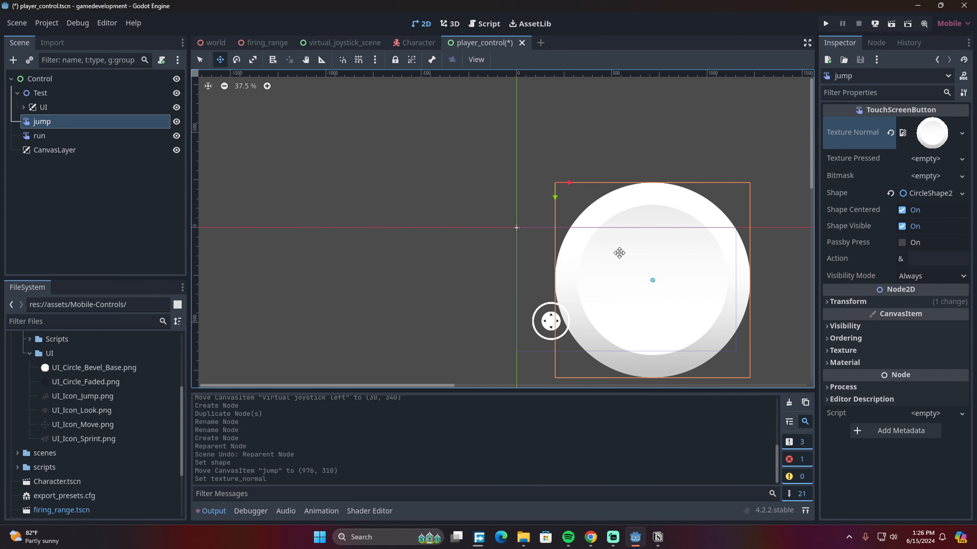
click(199, 59)
drag(547, 183, 684, 320)
scroll(729, 333, up, 2)
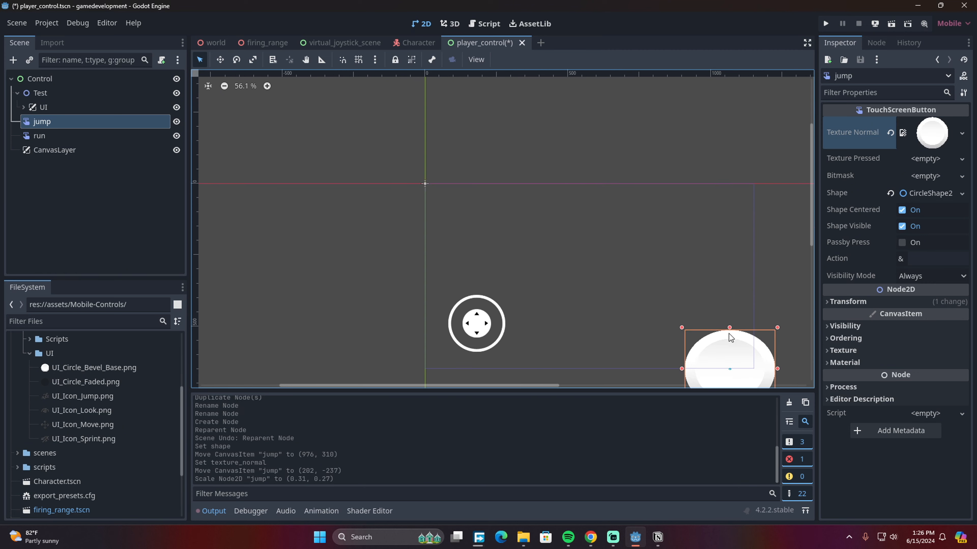
click(789, 322)
middle_drag(788, 328, 622, 252)
scroll(598, 299, up, 5)
click(552, 304)
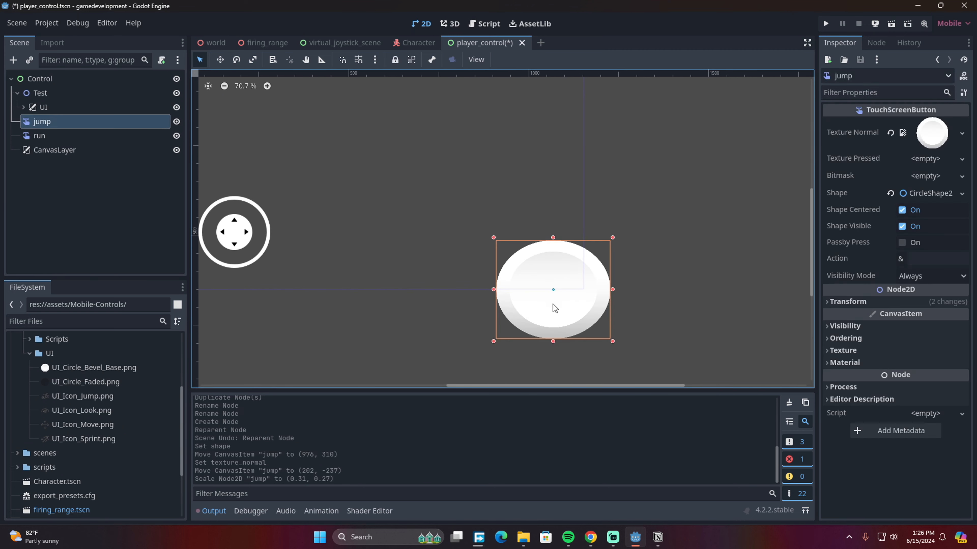
drag(549, 322, 493, 199)
drag(556, 218, 487, 162)
drag(463, 138, 255, 251)
drag(254, 210, 526, 180)
click(645, 180)
- Open the jump button's circle shape properties and enlarge its radius to about 509.51 px to cover the texture
click(69, 121)
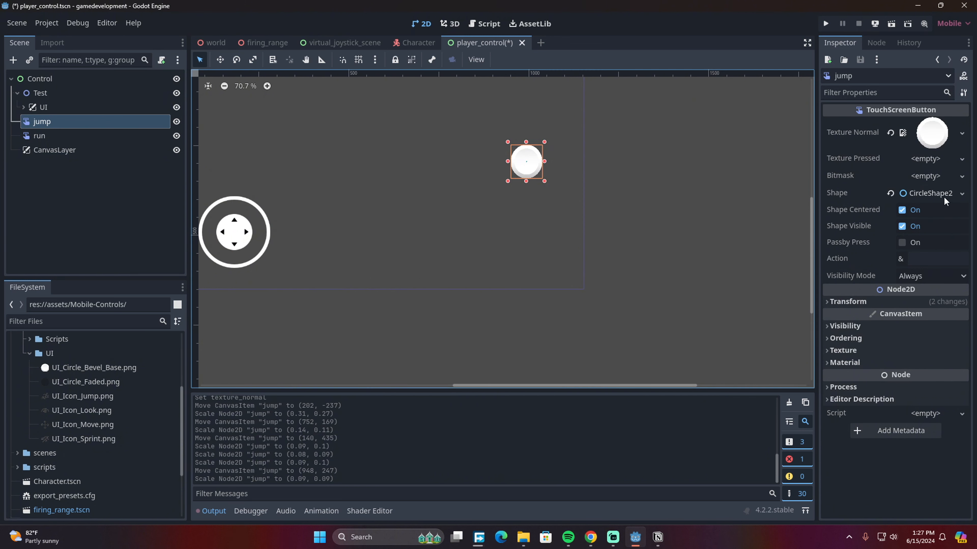
click(933, 132)
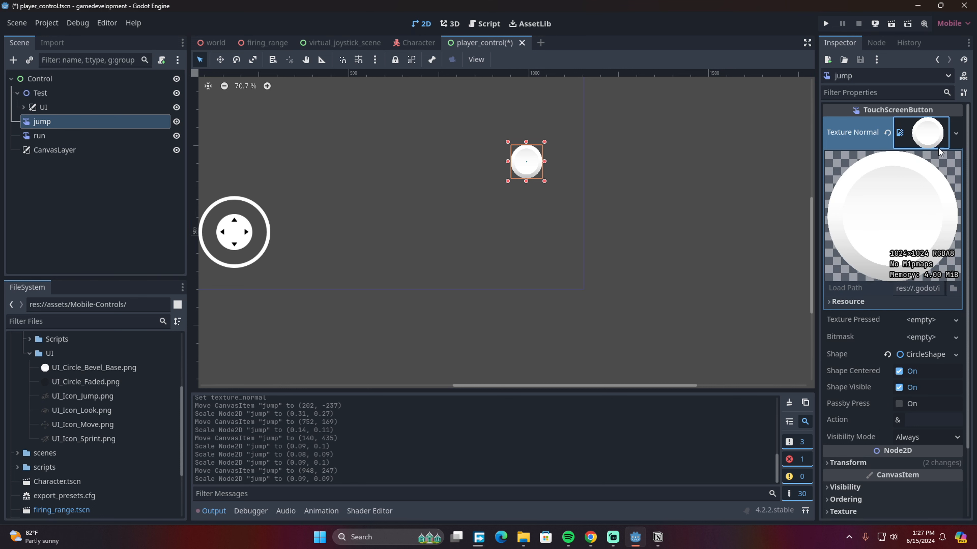
click(937, 135)
click(925, 194)
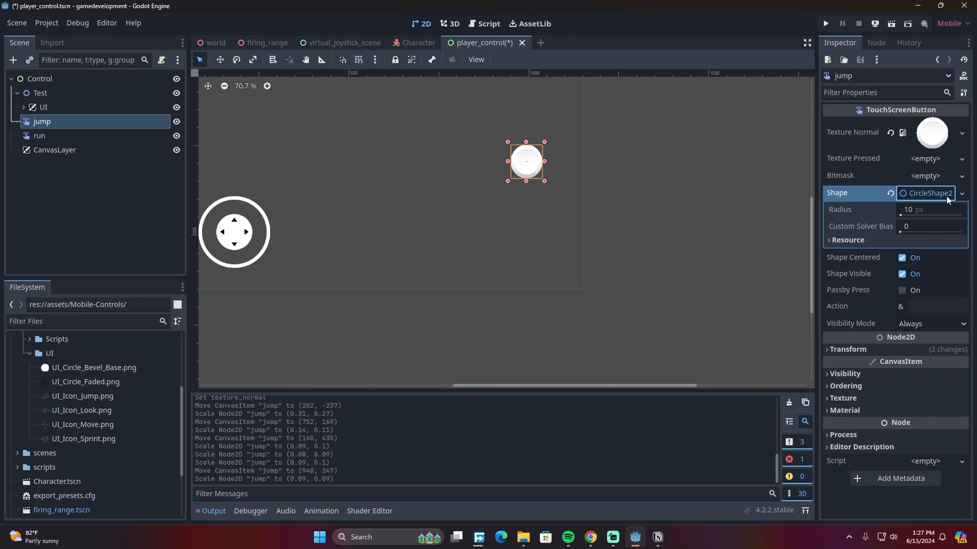
drag(901, 216, 933, 215)
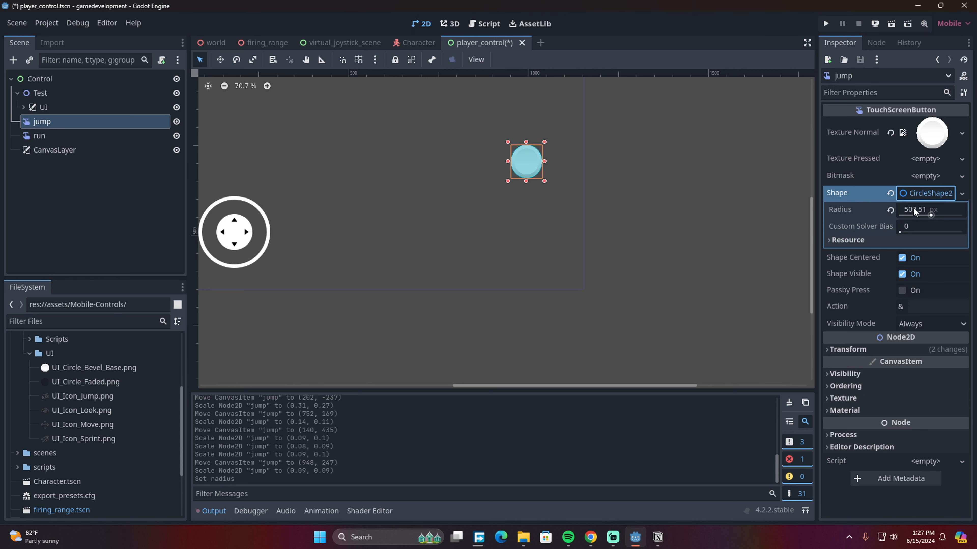
- Set the radius of the jump button's circle shape to 500 px and save the scene
click(916, 210)
key(BackSpace)
key(Up)
key(Right)
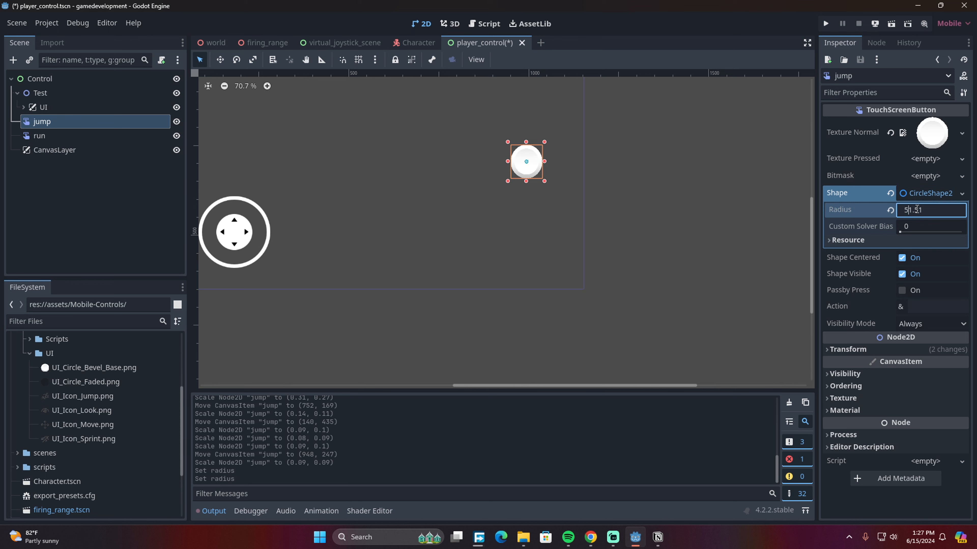
key(BackSpace)
key(BackSpace)
text(00)
key(Return)
key(ctrl+s)
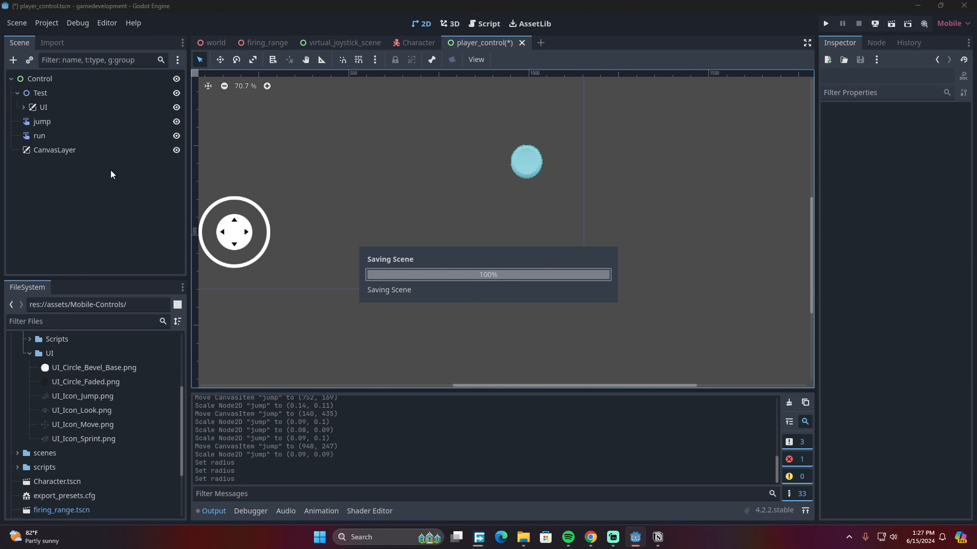
- Delete the old untextured run button from the scene tree
click(183, 123)
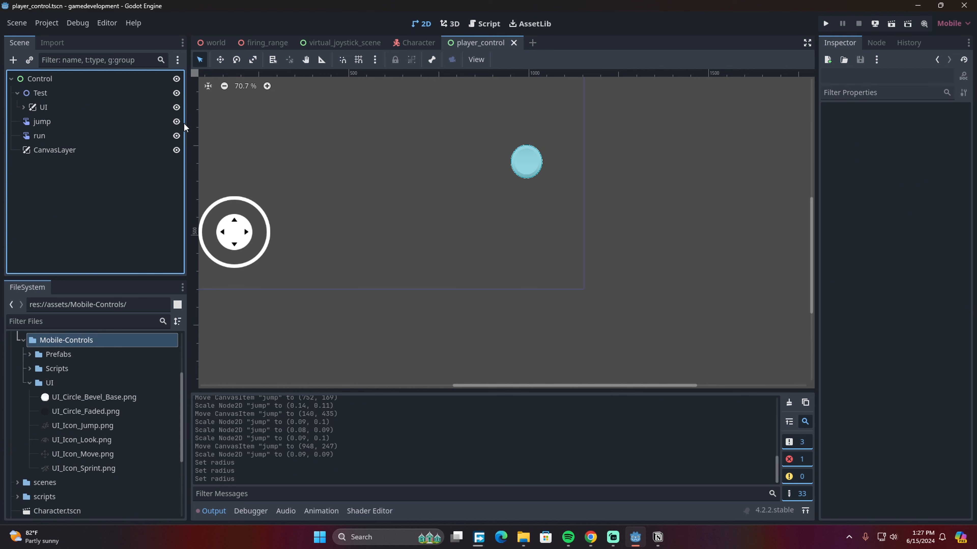
click(178, 125)
click(179, 125)
click(176, 133)
click(153, 136)
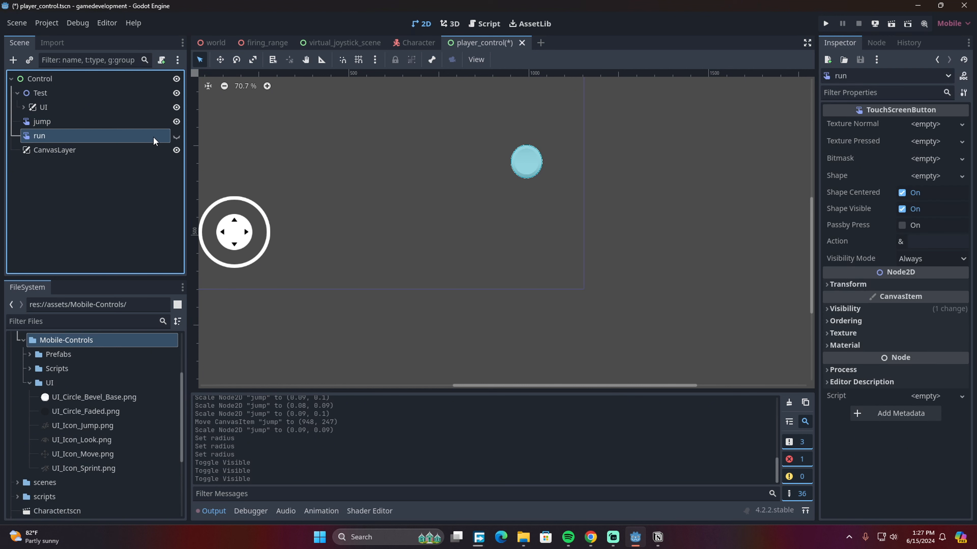
key(Delete)
key(Return)
- Duplicate the textured jump button and rename the copy run
click(84, 123)
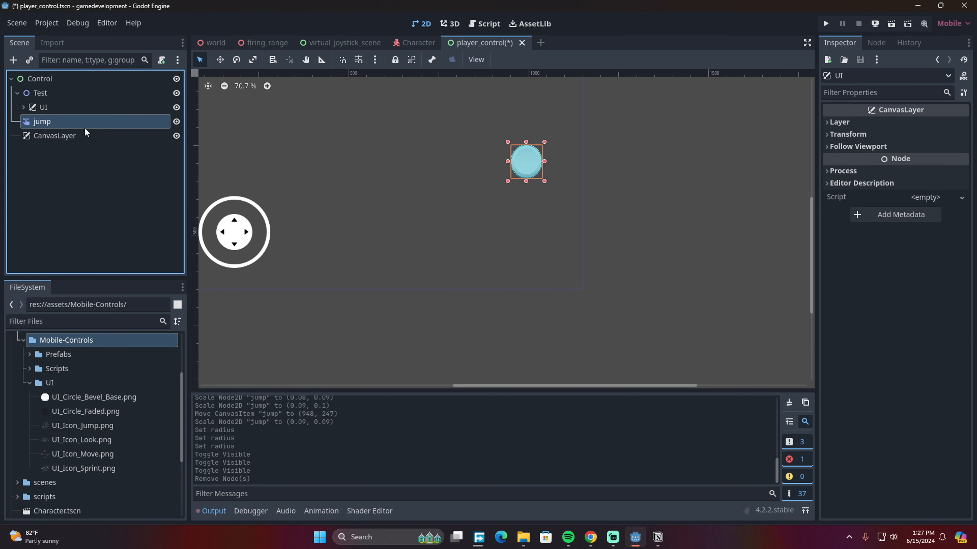
key(ctrl+d)
double_click(46, 136)
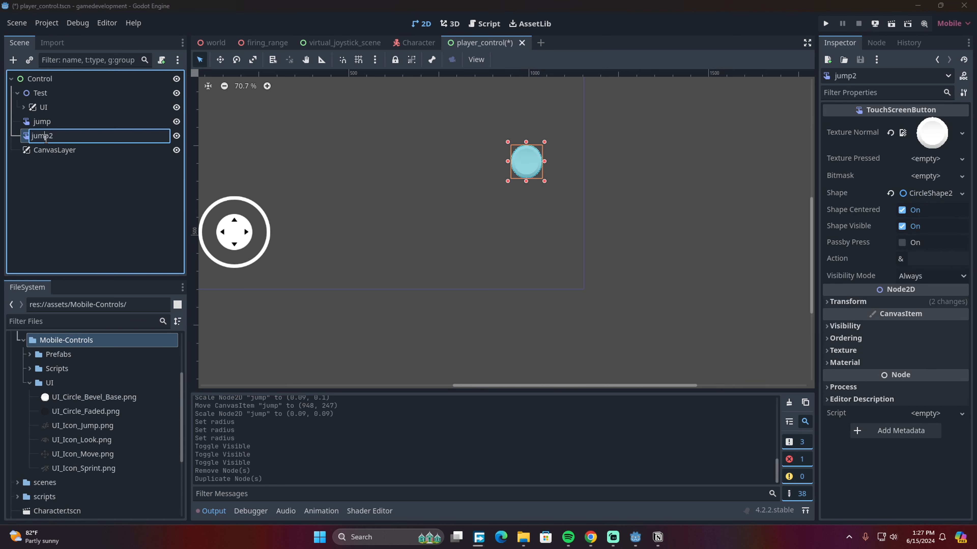
key(BackSpace)
text(run)
key(Return)
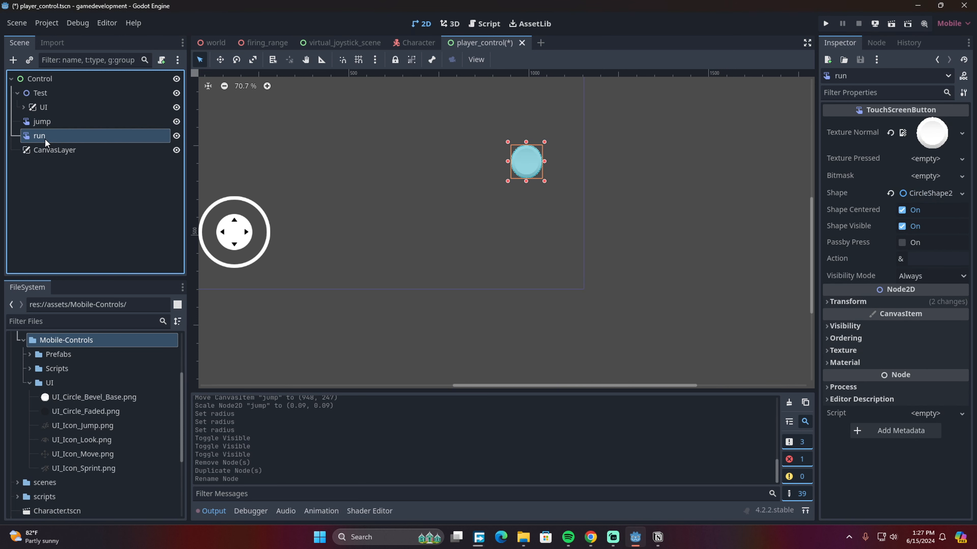
- Move the run button to about (842, 247), beside the jump button, and save the scene
drag(506, 162, 494, 162)
click(636, 165)
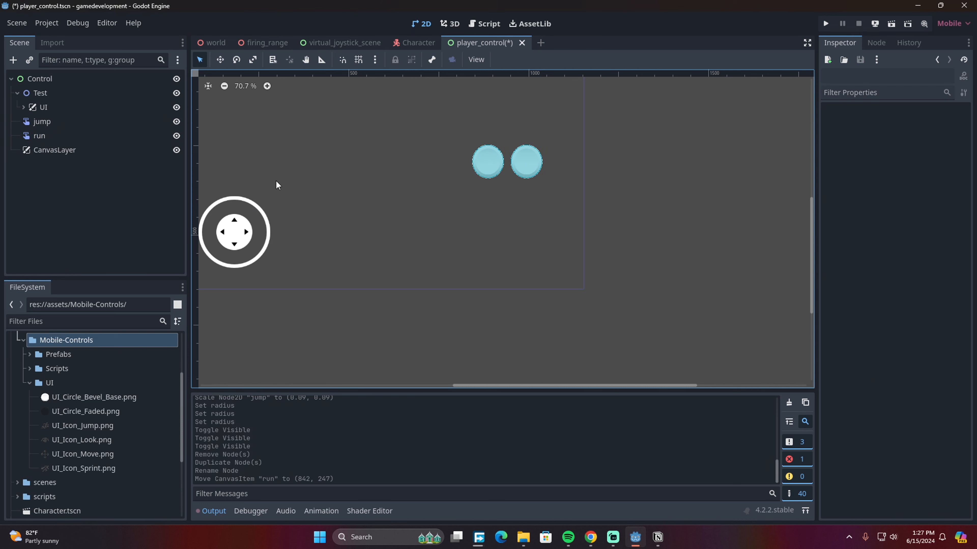
click(80, 122)
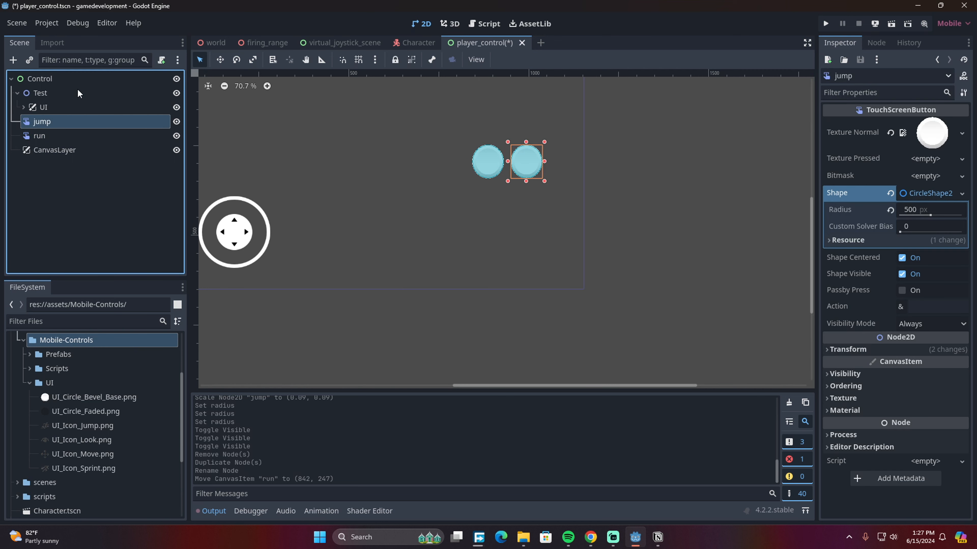
click(77, 92)
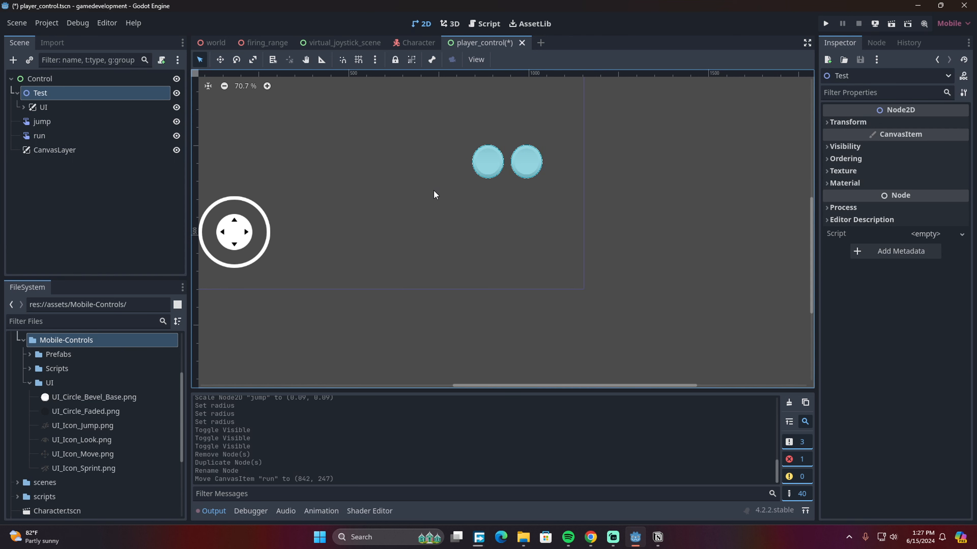
scroll(434, 195, down, 2)
click(479, 170)
click(506, 171)
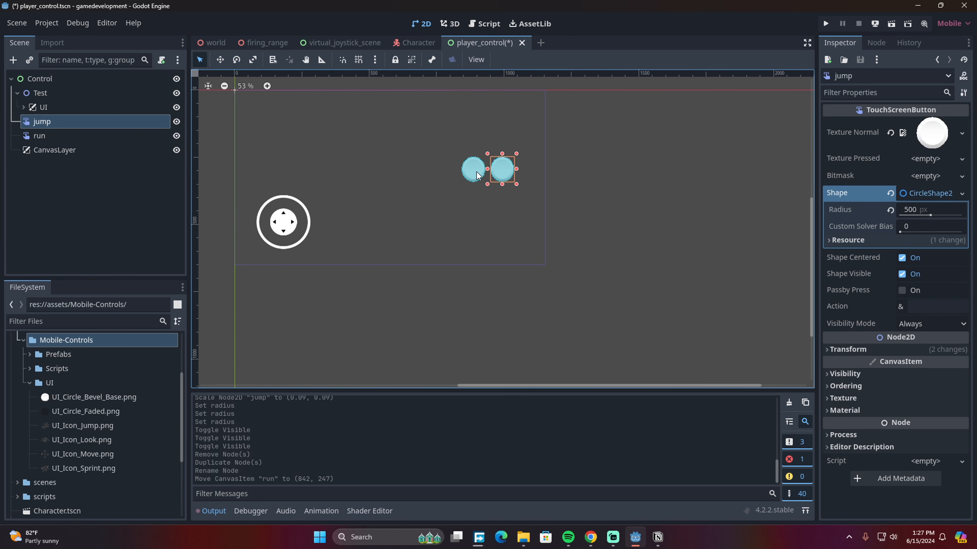
click(476, 172)
click(502, 172)
click(479, 174)
key(ctrl+s)
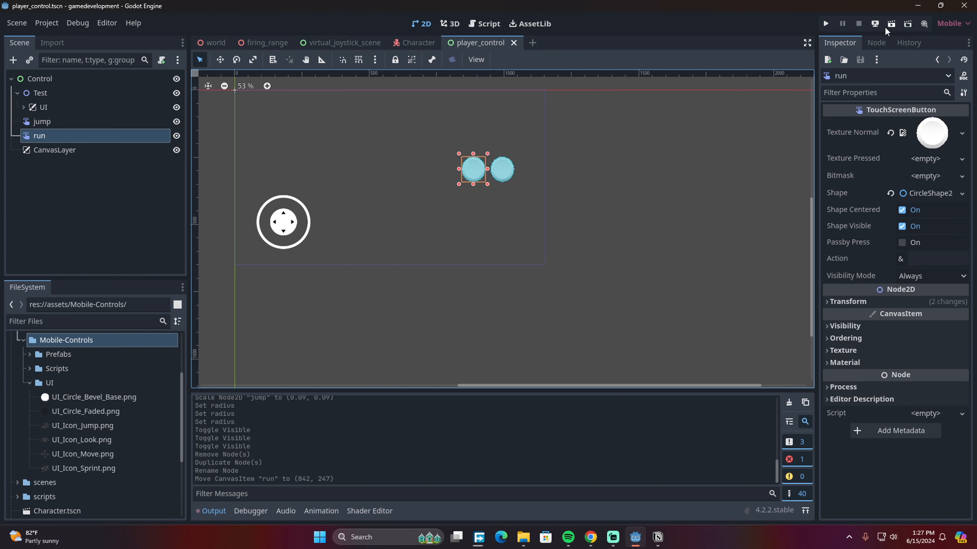
key(ctrl+s)
- Run the player_control scene, resize the game window to check the control placement, and close it
key(F6)
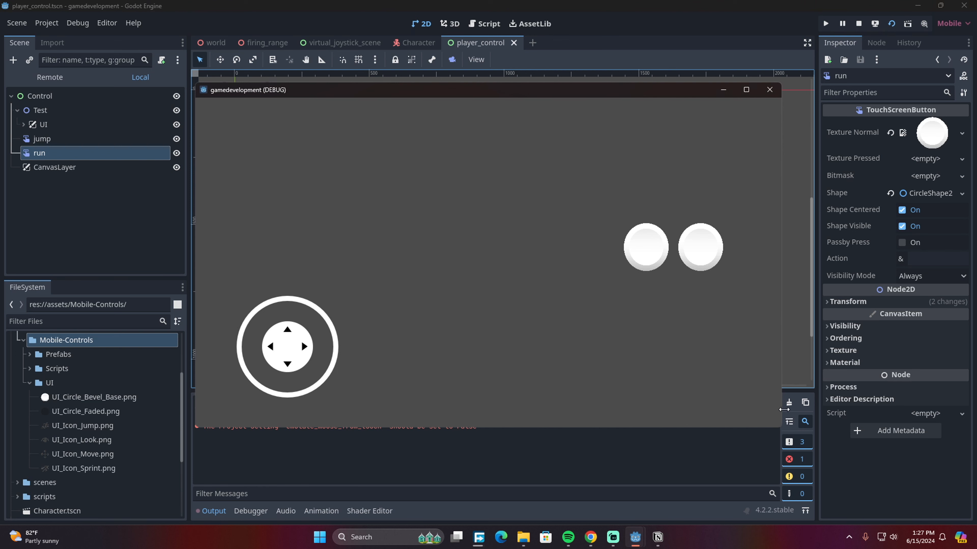
drag(779, 424, 957, 394)
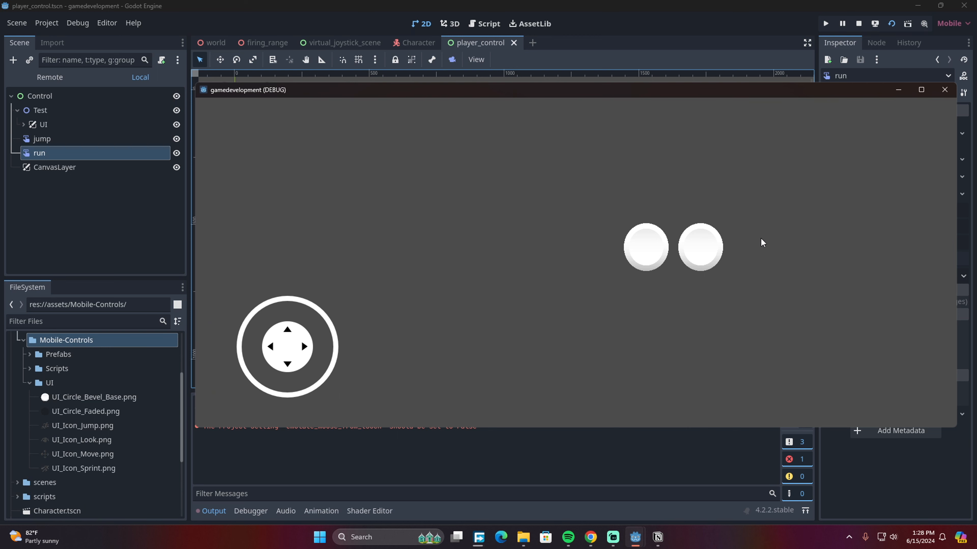
drag(957, 268, 809, 239)
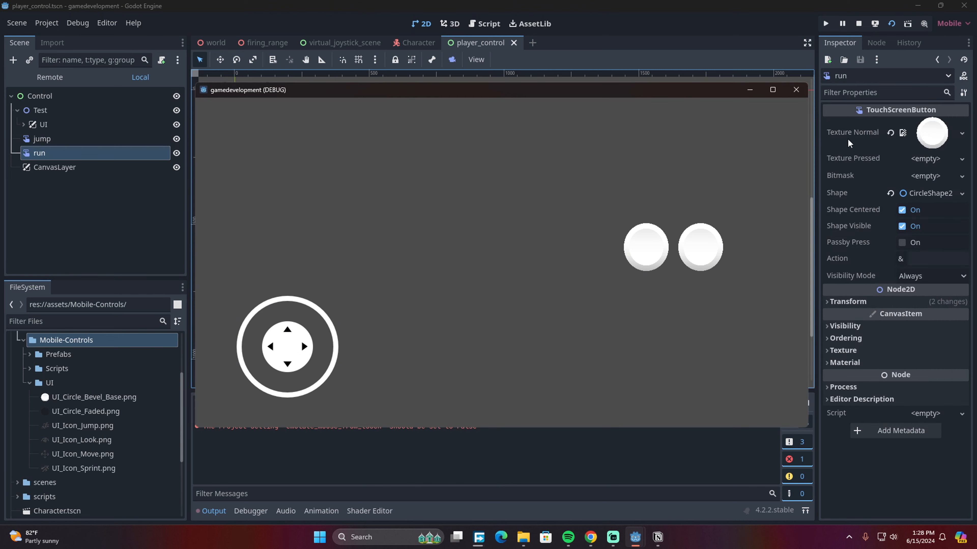
click(796, 89)
- Add a Control node under the root Control and rename it buttons
click(88, 164)
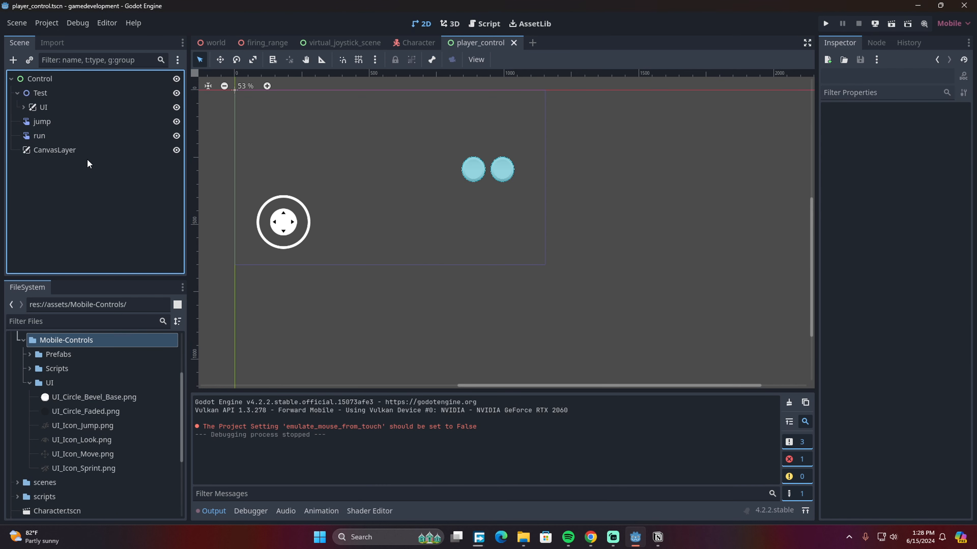
click(84, 137)
click(71, 78)
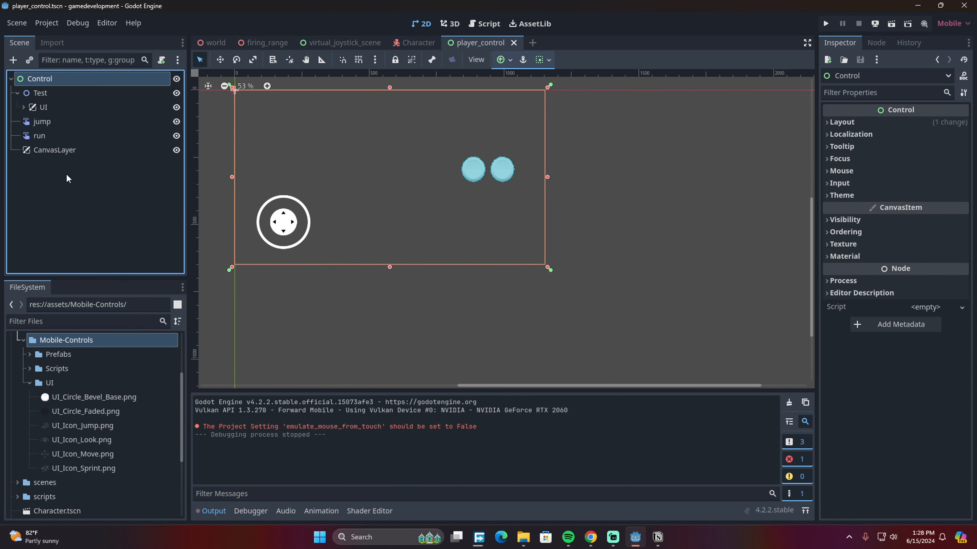
key(ctrl+a)
key(BackSpace)
text(control)
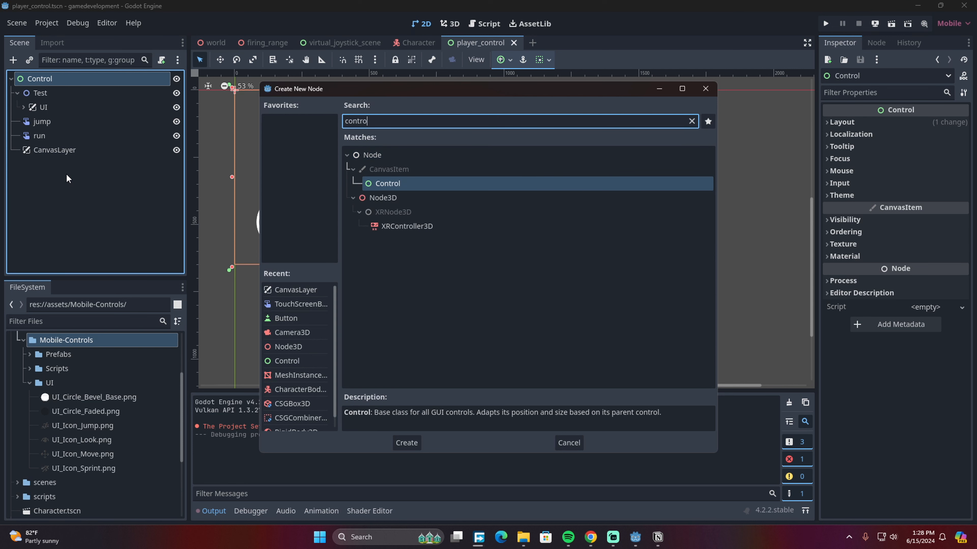
key(Return)
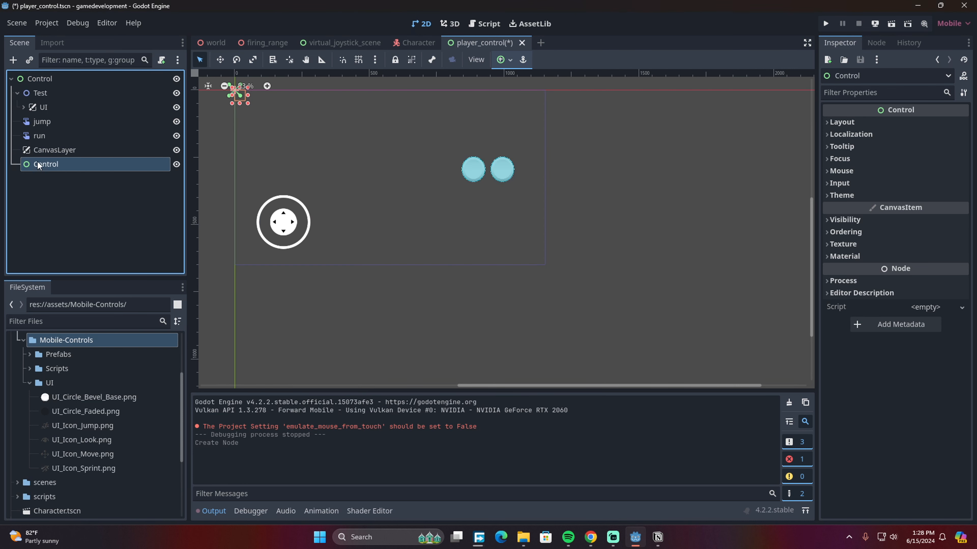
double_click(47, 162)
key(BackSpace)
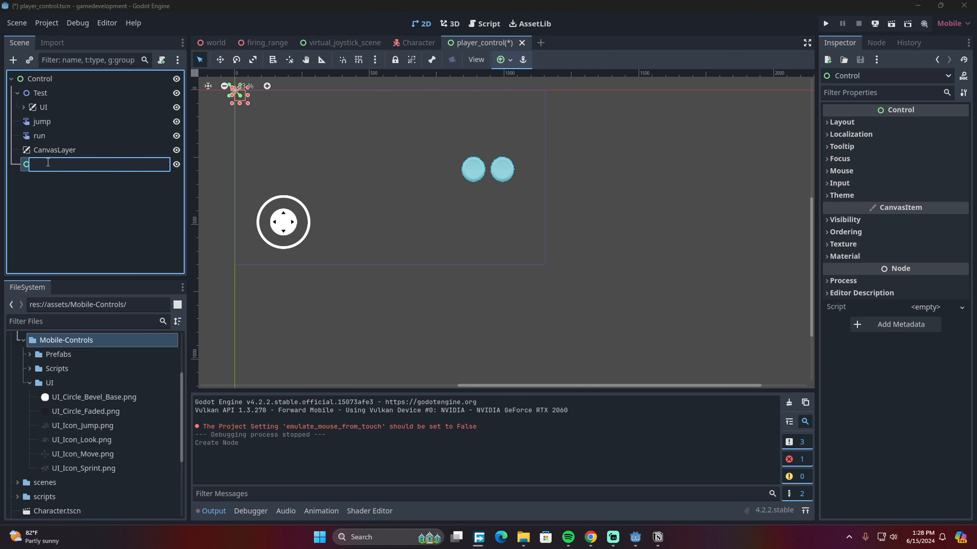
text(buttons)
key(Return)
- Move the buttons Control to (840, 232) over the two round buttons and size it to about 200 × 121
click(51, 190)
click(74, 136)
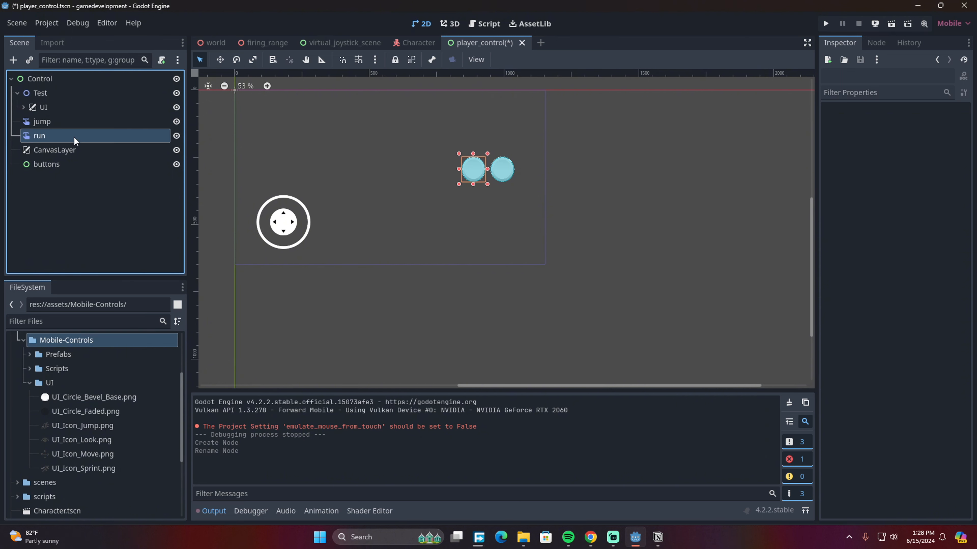
shift+click(72, 125)
click(64, 174)
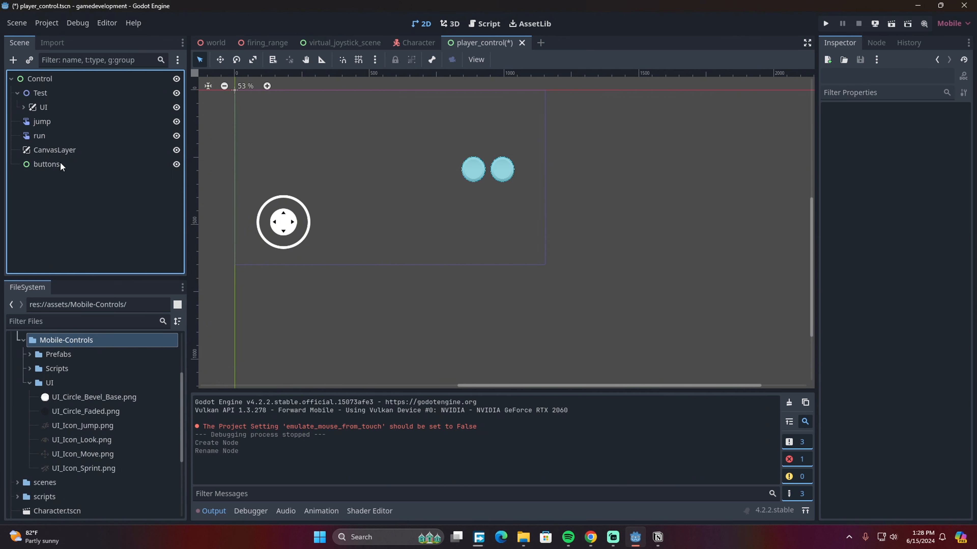
click(60, 162)
drag(248, 103, 453, 190)
- Enlarge the buttons Control to about 238 × 129 to enclose both the jump and run buttons
click(54, 136)
shift+click(56, 127)
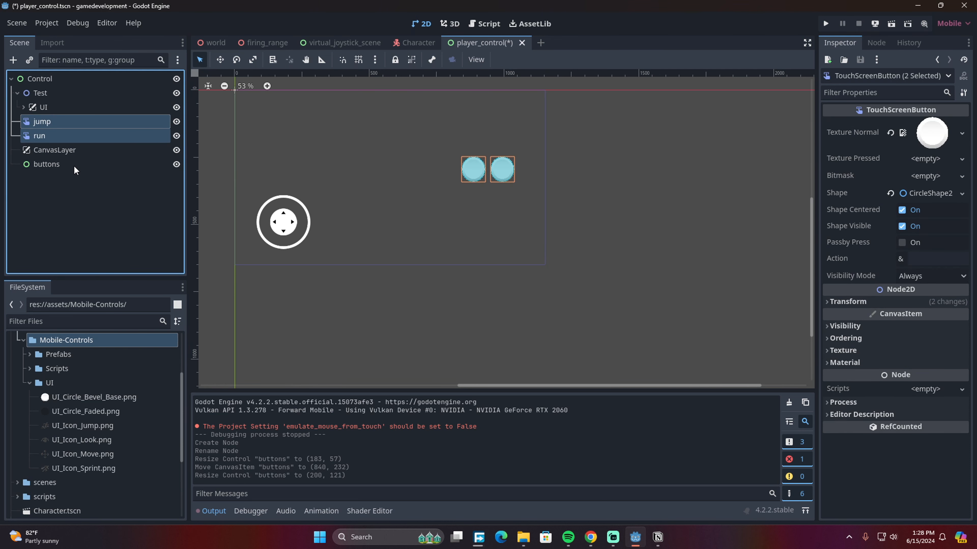
click(46, 168)
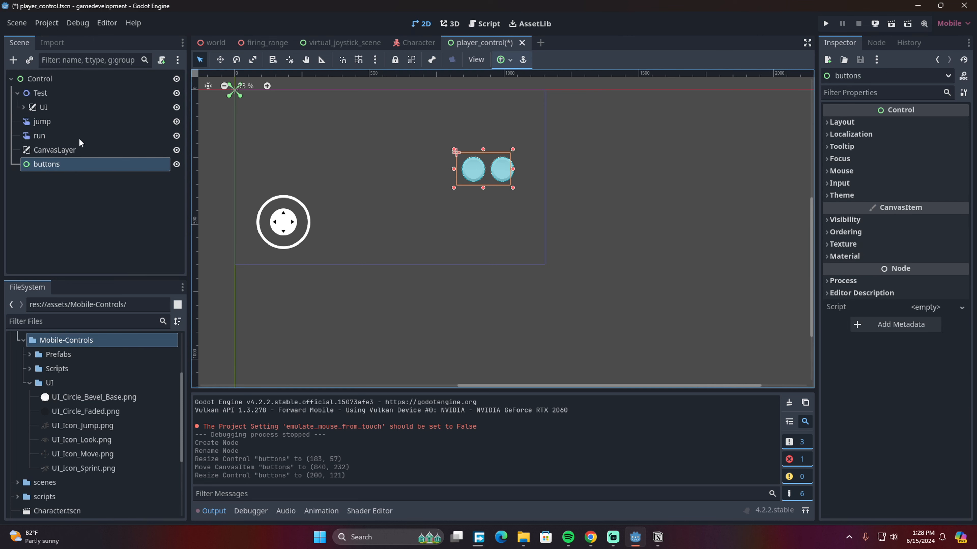
click(77, 122)
click(92, 162)
drag(513, 190, 523, 190)
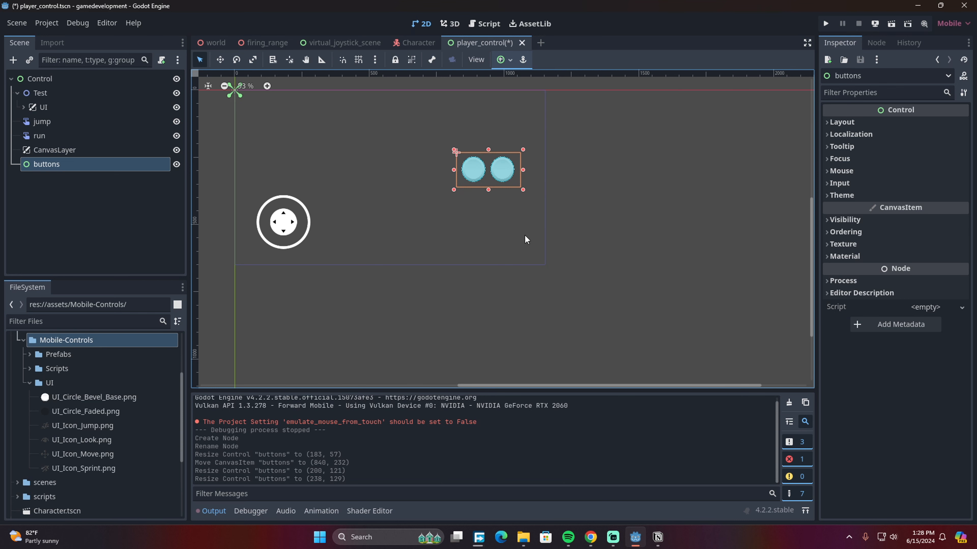
- Switch to Chrome, search for "congest meaning", read the definition, and return to Godot
click(591, 537)
click(632, 10)
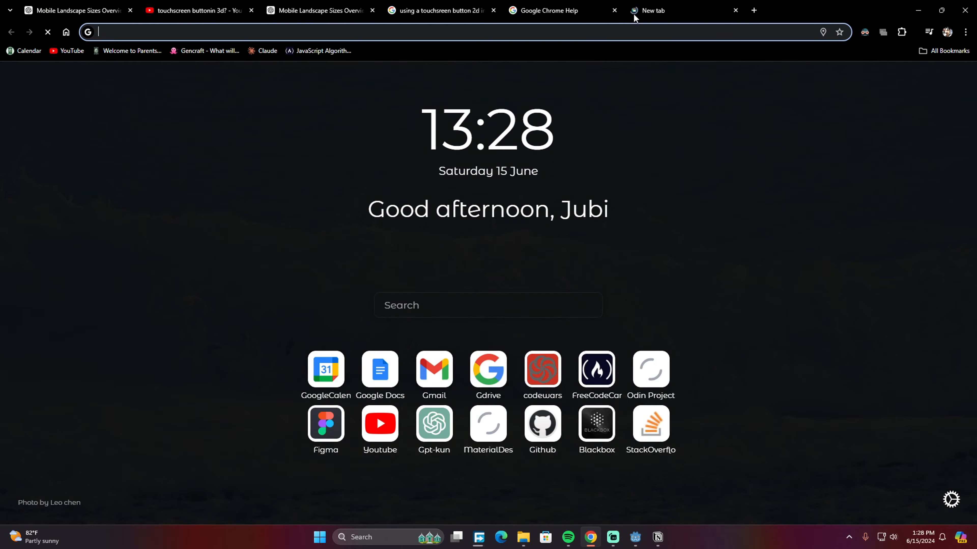
text(congest meaning)
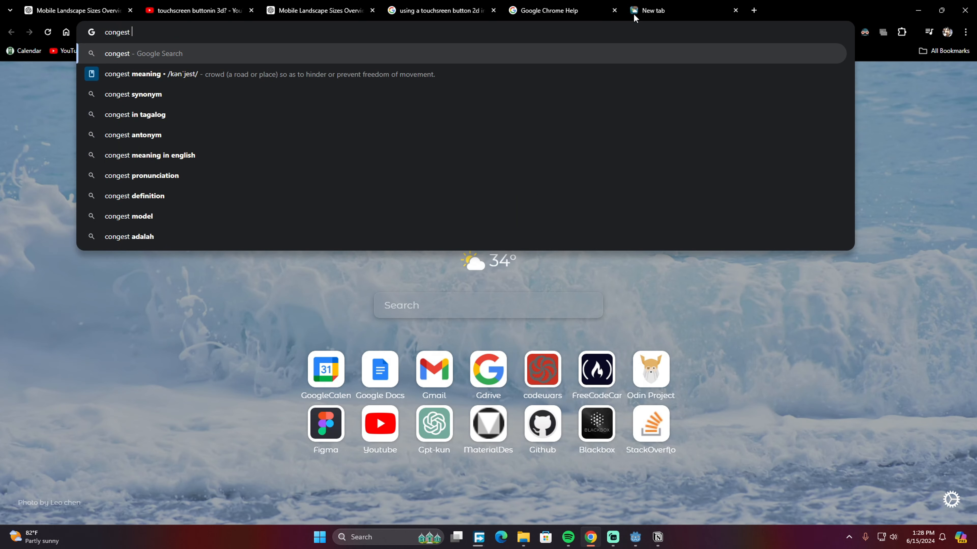
key(Return)
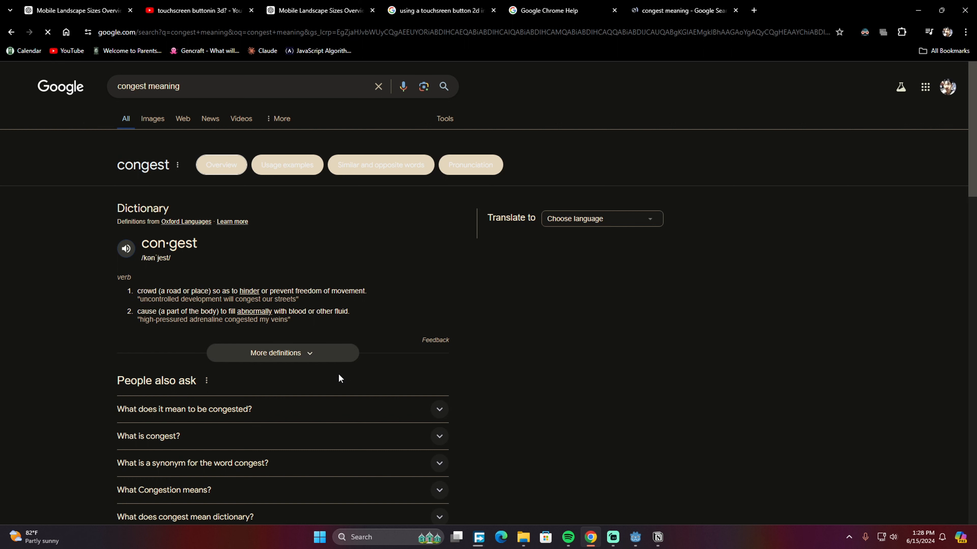
click(369, 410)
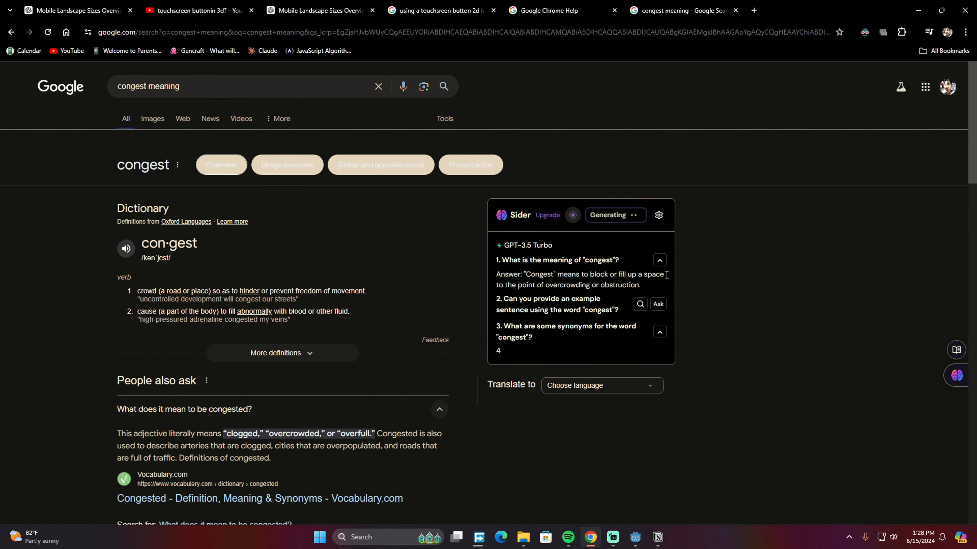
click(918, 10)
- Shrink the buttons Control to about 199 × 97 to fit tightly around the jump and run buttons
scroll(517, 189, up, 4)
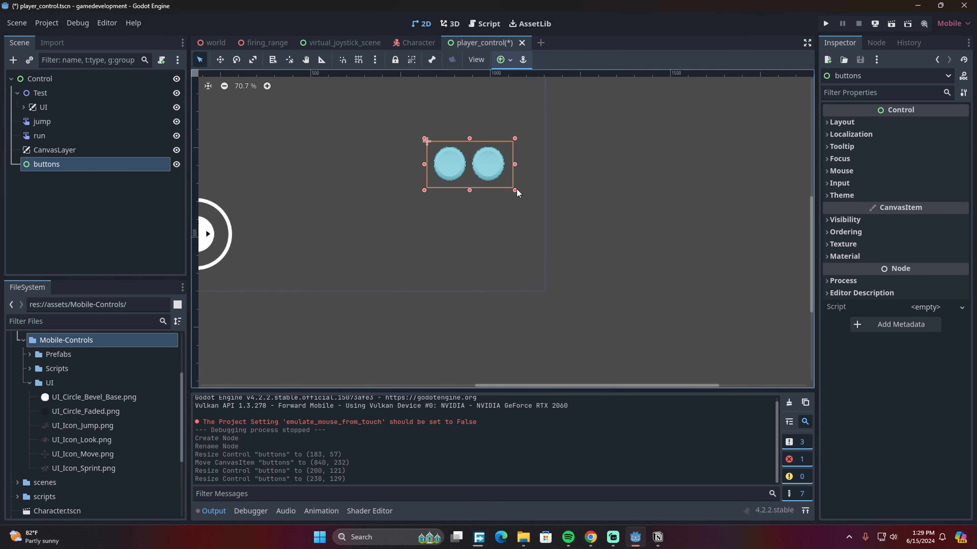
scroll(402, 220, up, 1)
scroll(401, 220, down, 1)
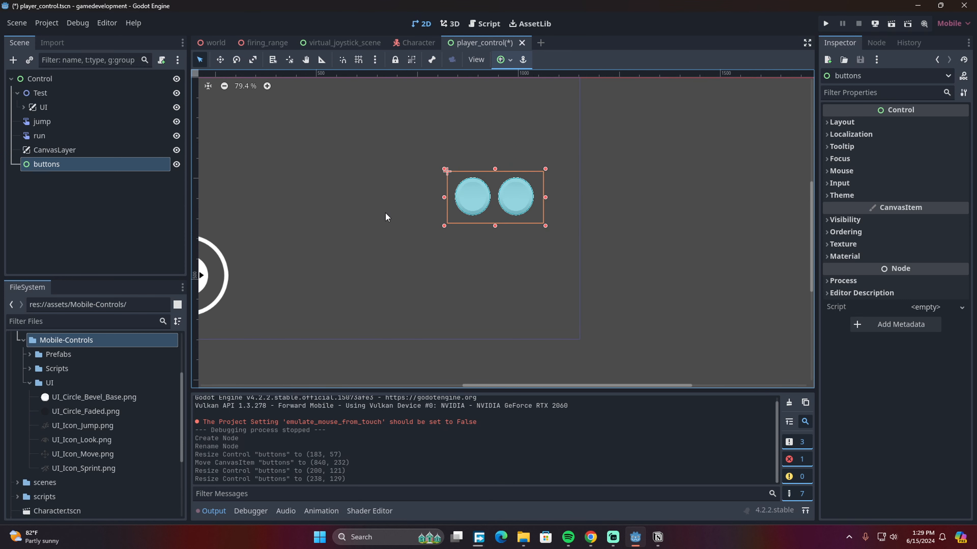
drag(447, 170, 452, 167)
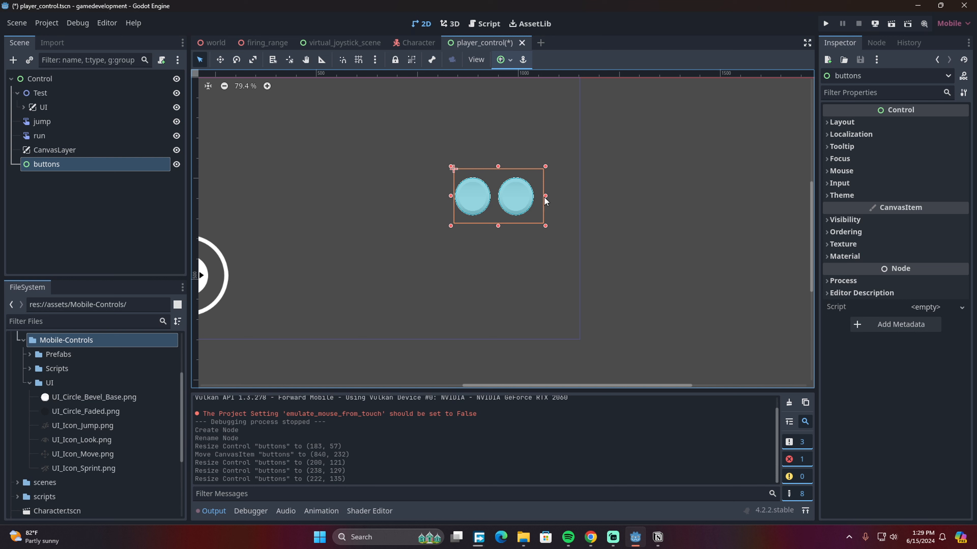
drag(545, 198, 536, 219)
drag(494, 166, 494, 176)
scroll(538, 208, down, 2)
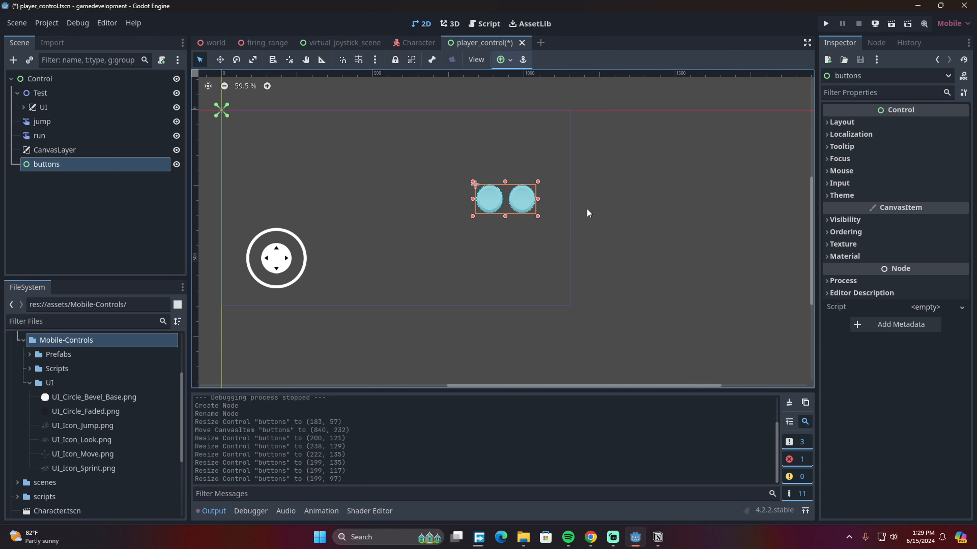
- Apply the Center Right anchor preset to the buttons Control
scroll(225, 109, up, 5)
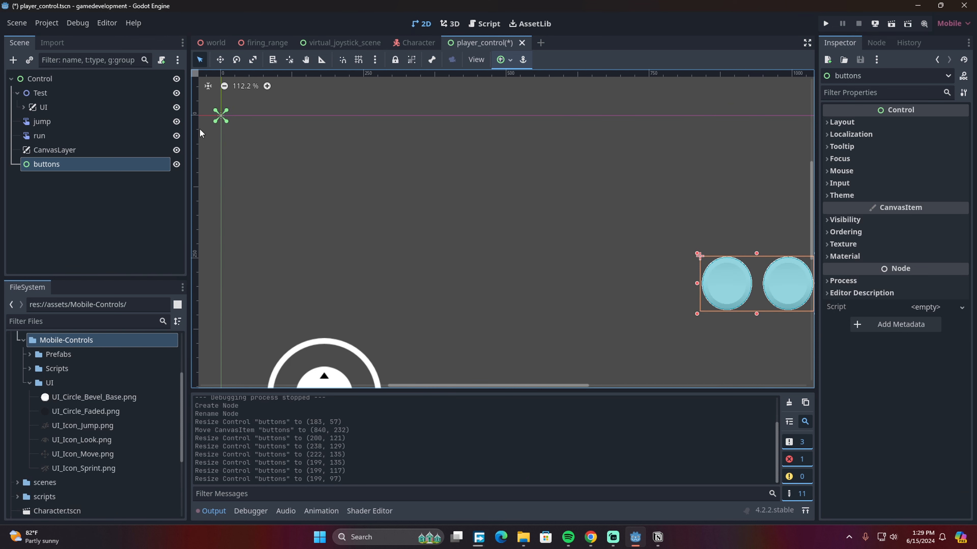
click(233, 129)
scroll(233, 129, down, 2)
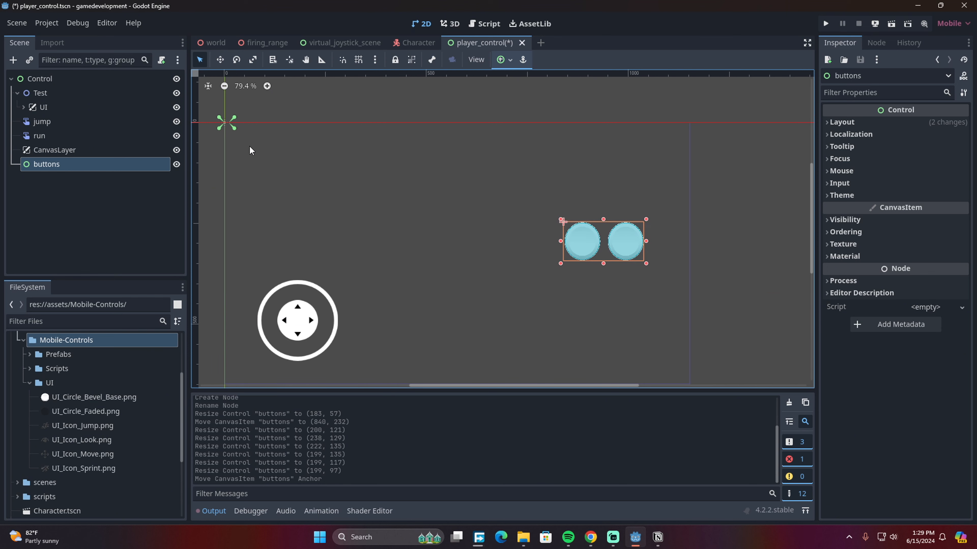
click(509, 62)
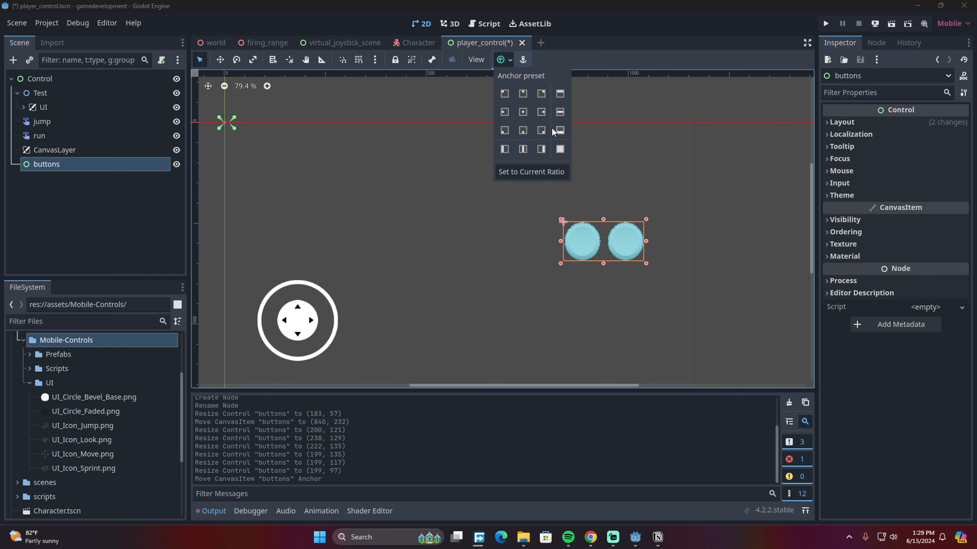
click(541, 113)
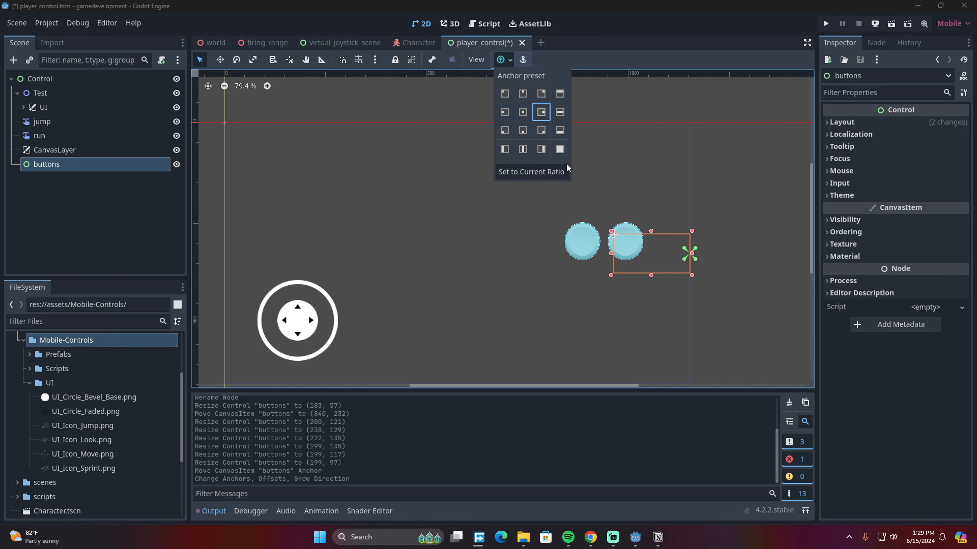
click(85, 186)
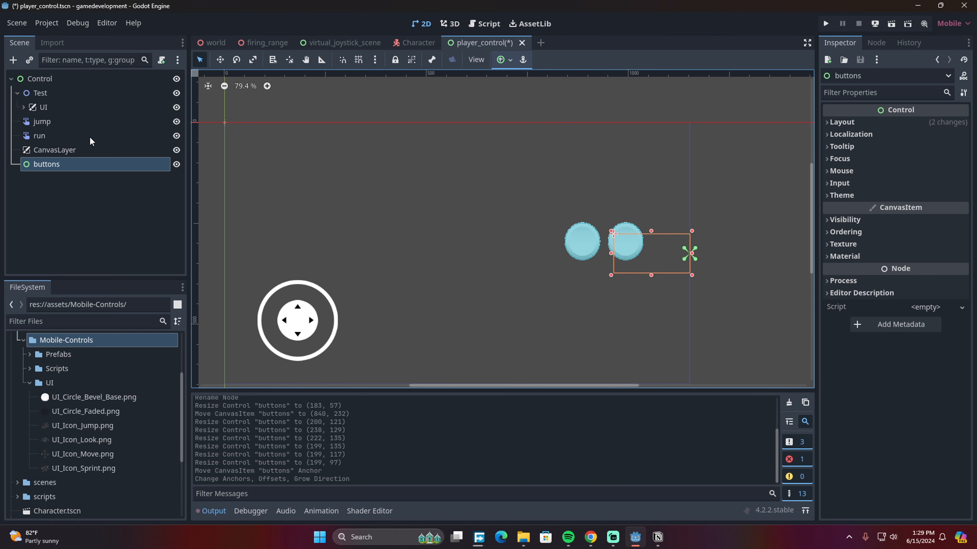
click(74, 134)
shift+click(72, 122)
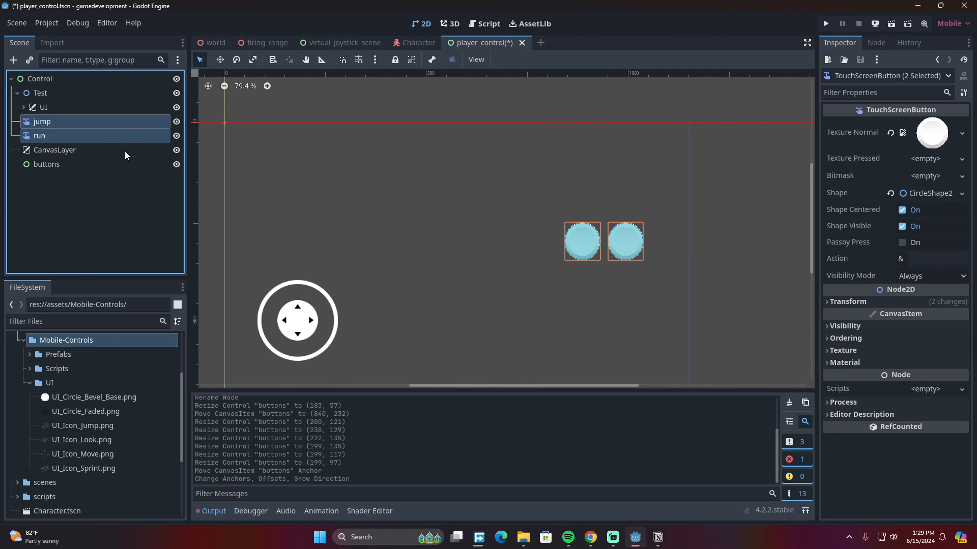
drag(629, 245, 678, 256)
key(ctrl+z)
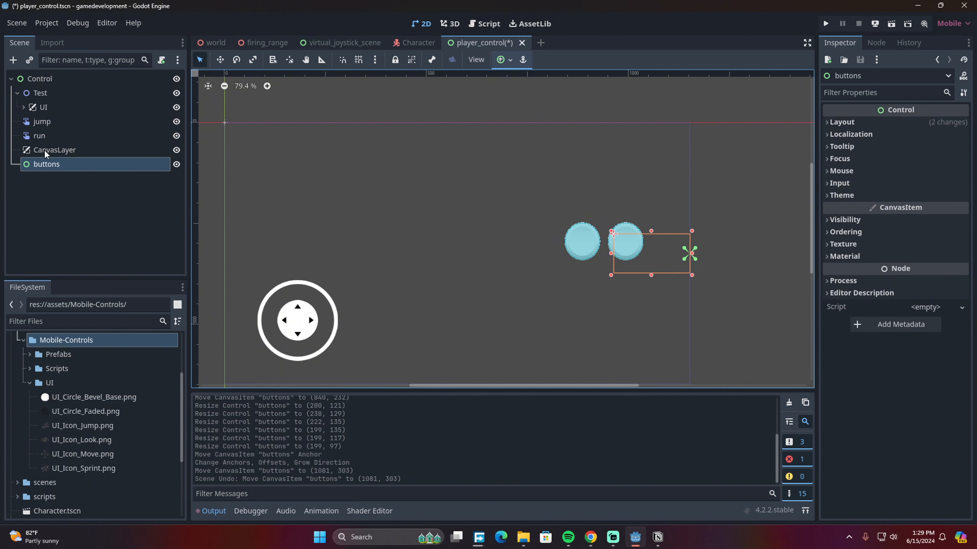
- Move the jump and run buttons together into the anchored buttons Control and resize that Control to about 214 × 108
click(72, 184)
click(73, 136)
shift+click(80, 123)
drag(585, 245, 605, 275)
click(82, 165)
- Reparent the jump and run nodes under the buttons node, with jump above run
click(68, 136)
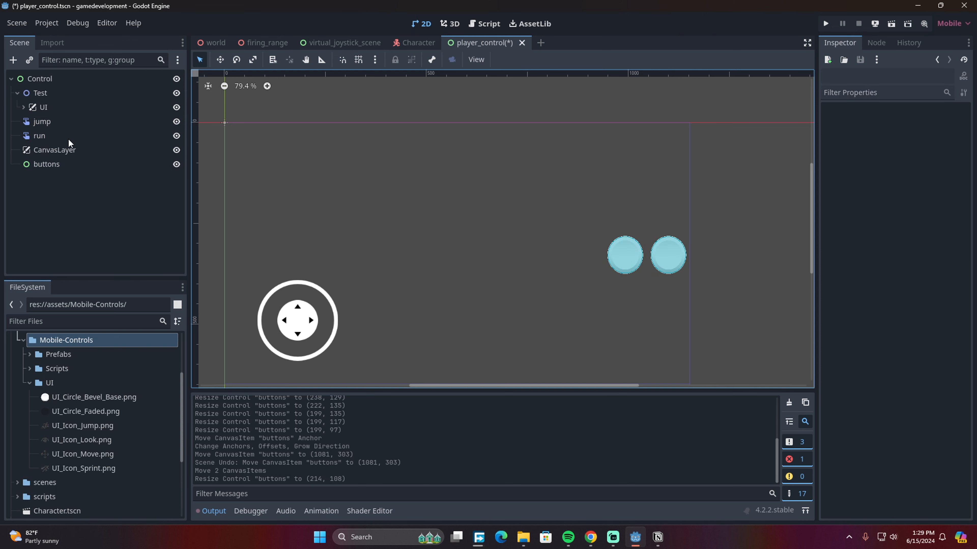
shift+click(70, 122)
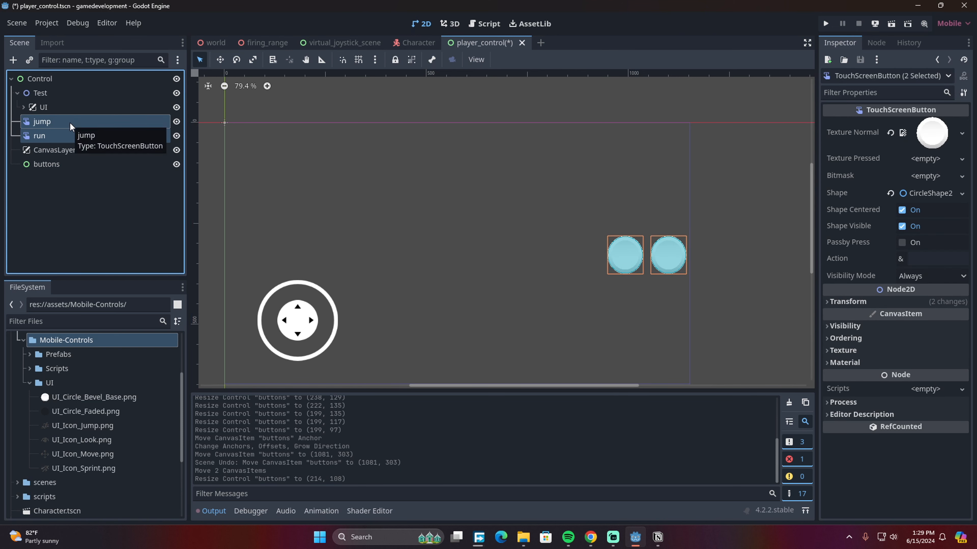
mouse_move(69, 123)
mouse_down()
mouse_move(80, 169)
mouse_move(75, 137)
mouse_up()
click(57, 185)
click(50, 147)
click(53, 163)
key(super)
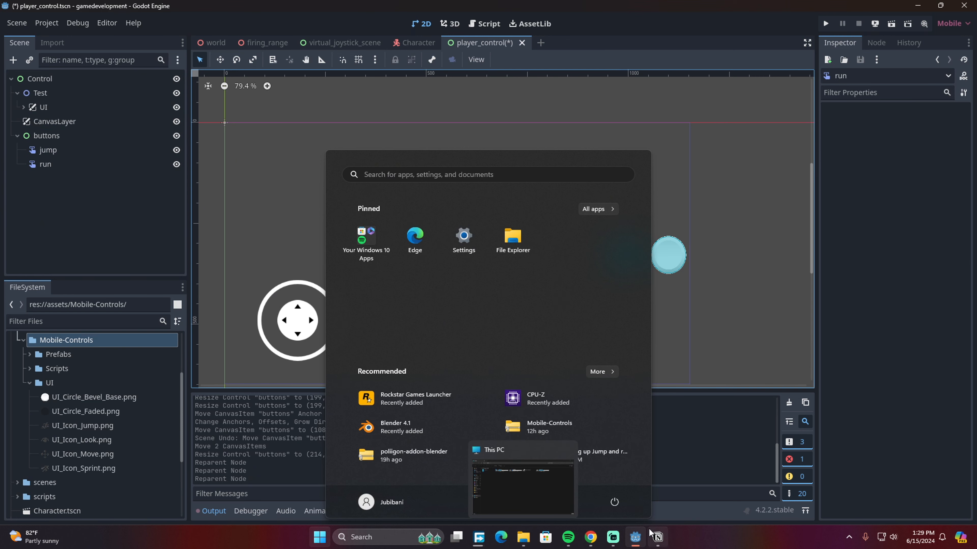
click(327, 536)
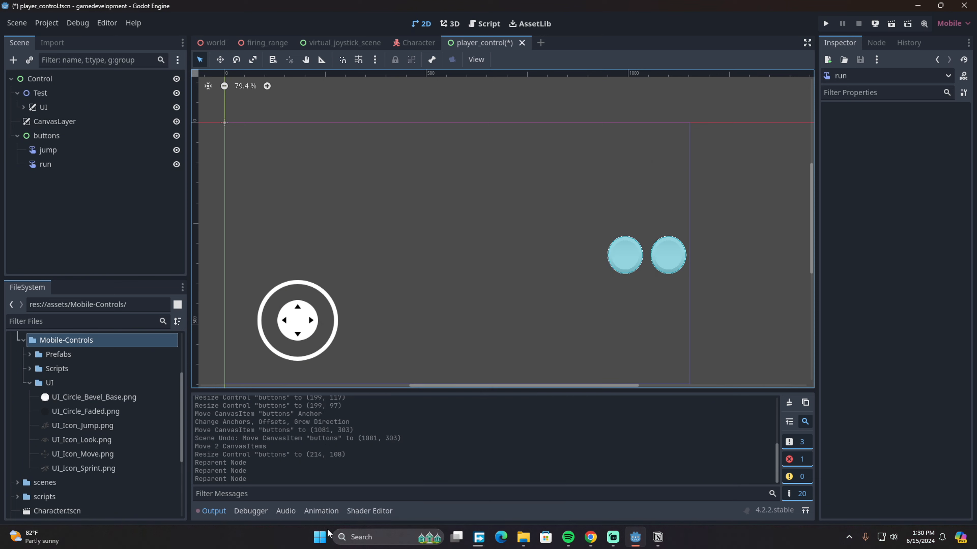
- Select the buttons Control to check its anchor and save the player_control scene
click(93, 139)
scroll(692, 259, down, 2)
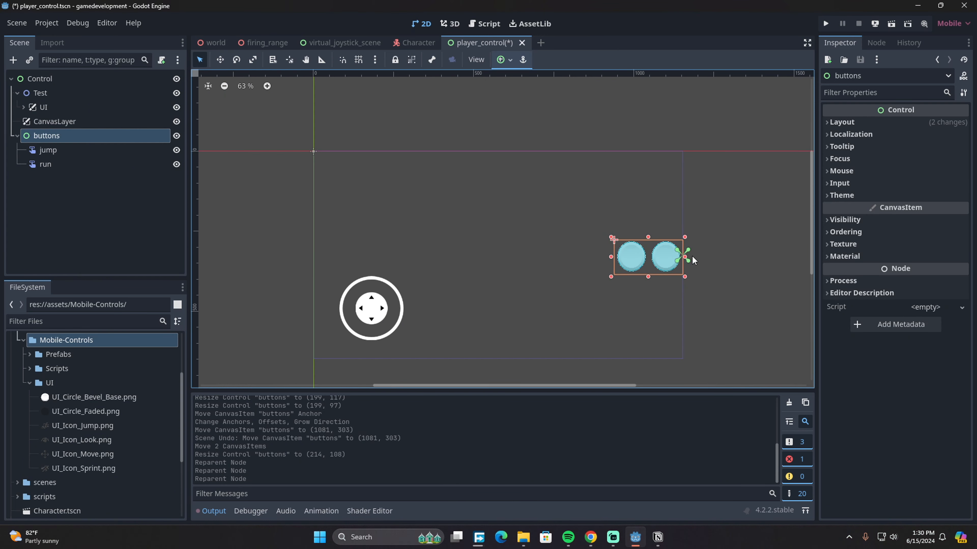
key(ctrl+s)
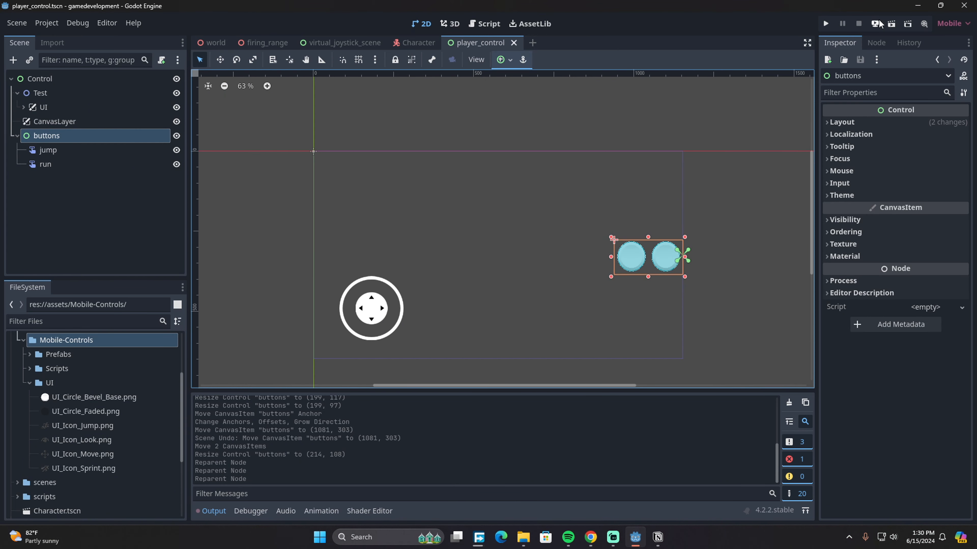
- Run the player_control scene, widen and narrow the game window to check the buttons' anchoring, and close it
click(888, 22)
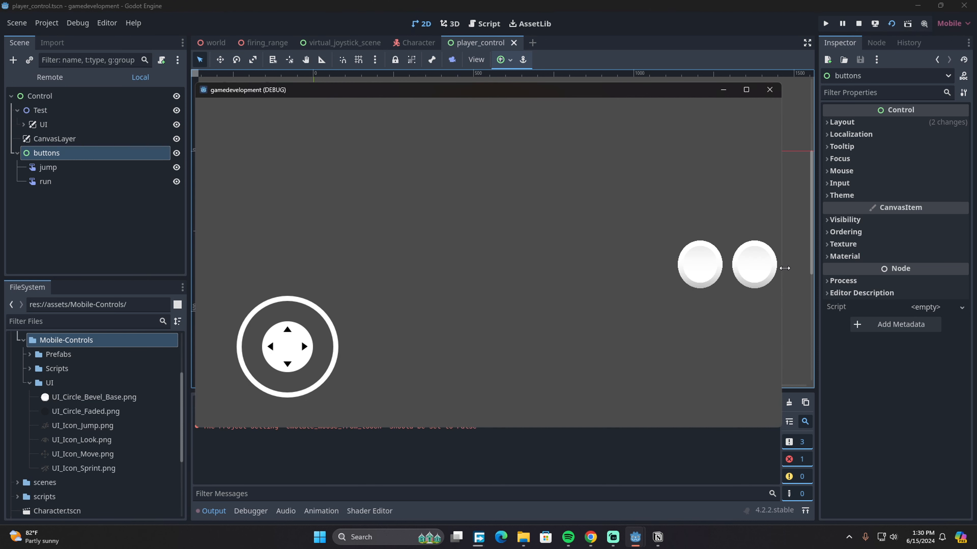
drag(905, 268, 963, 268)
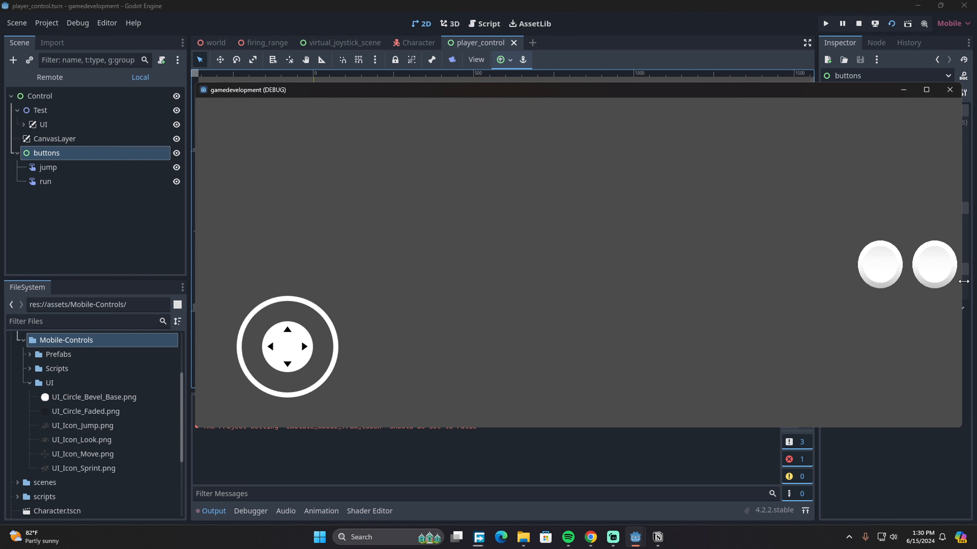
mouse_move(963, 282)
mouse_down()
mouse_move(647, 275)
mouse_move(973, 288)
mouse_up()
drag(802, 92, 705, 88)
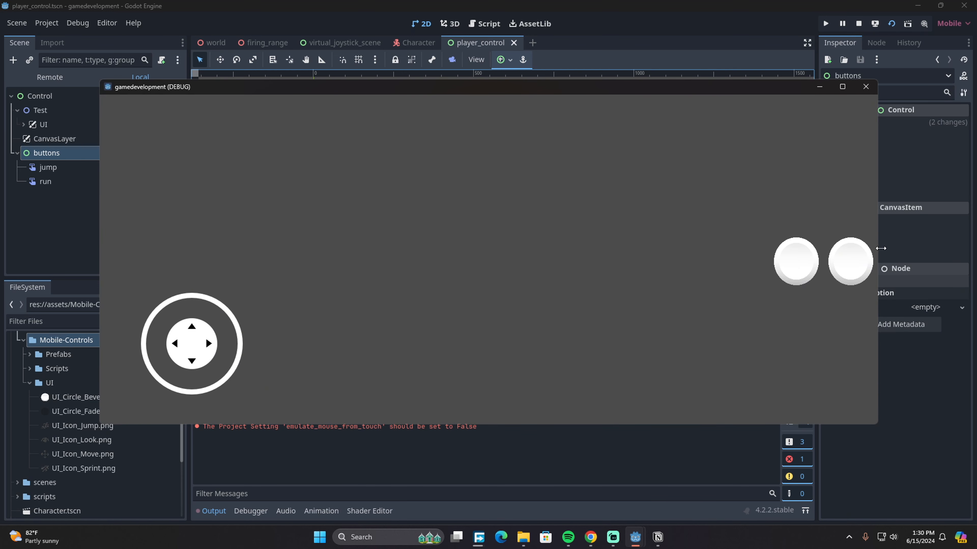
drag(878, 250, 694, 231)
click(683, 87)
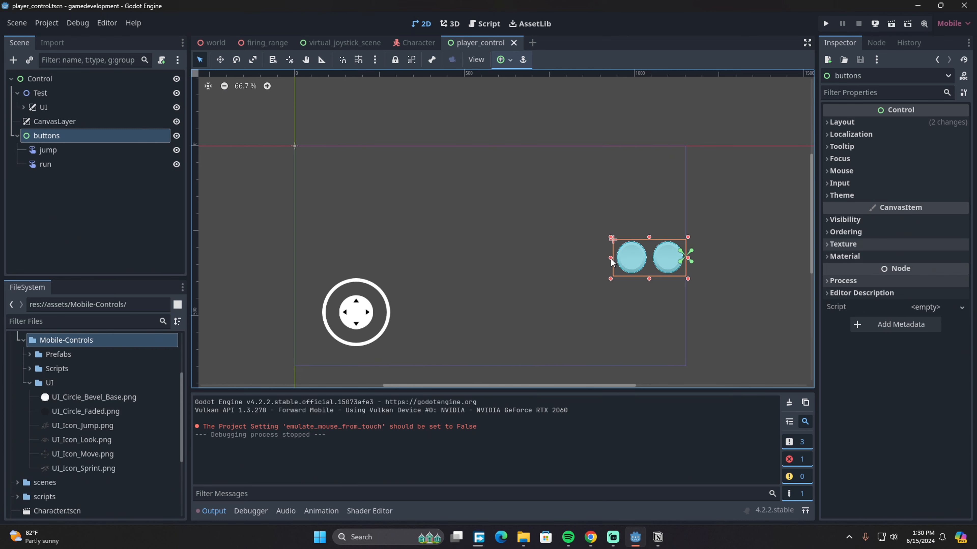
- Widen the buttons Control leftward to 268 × 108, and test the scene's button spacing in a wider game window
drag(611, 259, 592, 259)
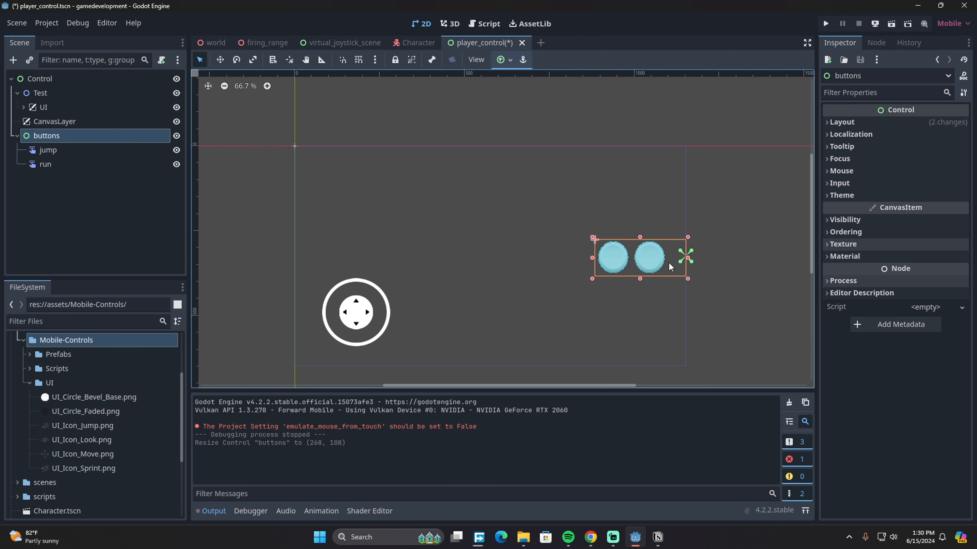
click(890, 25)
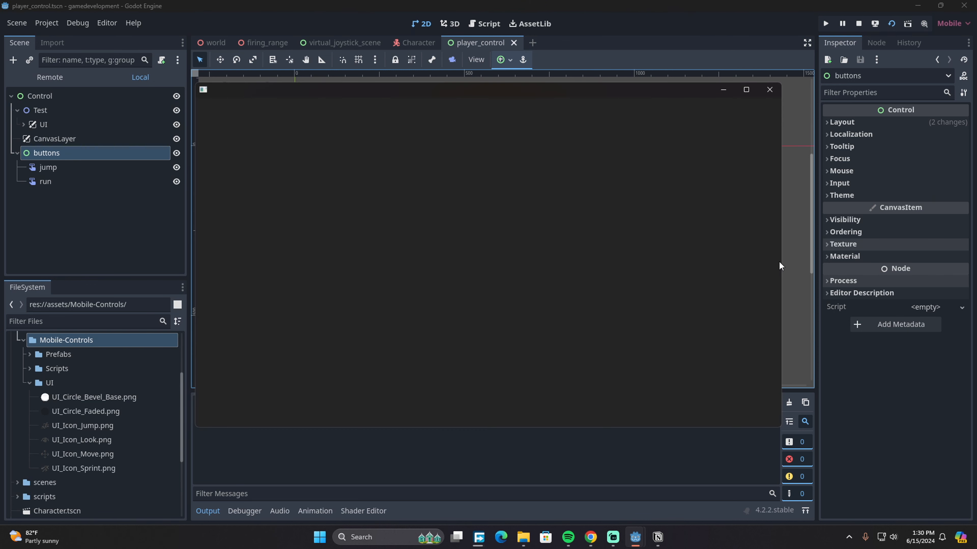
drag(781, 262, 898, 262)
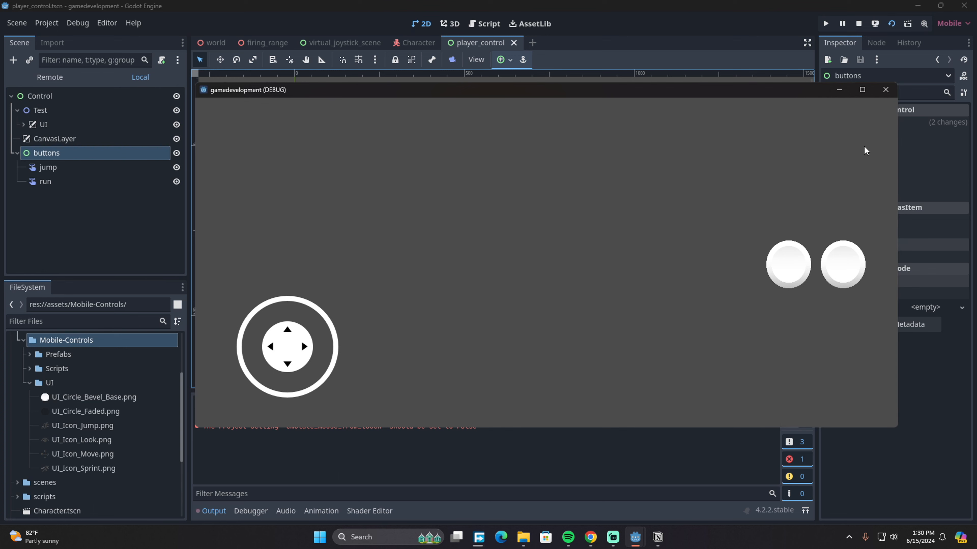
click(885, 90)
- Resize the Virtual joystick left control to 348 × 361 by extending its right and upper edges, and save the player_control scene
click(349, 297)
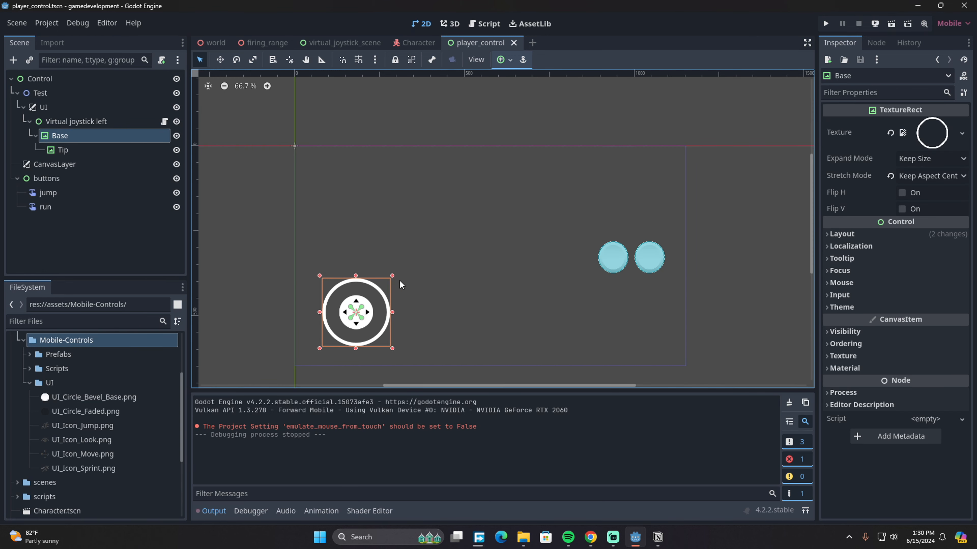
click(58, 108)
click(79, 122)
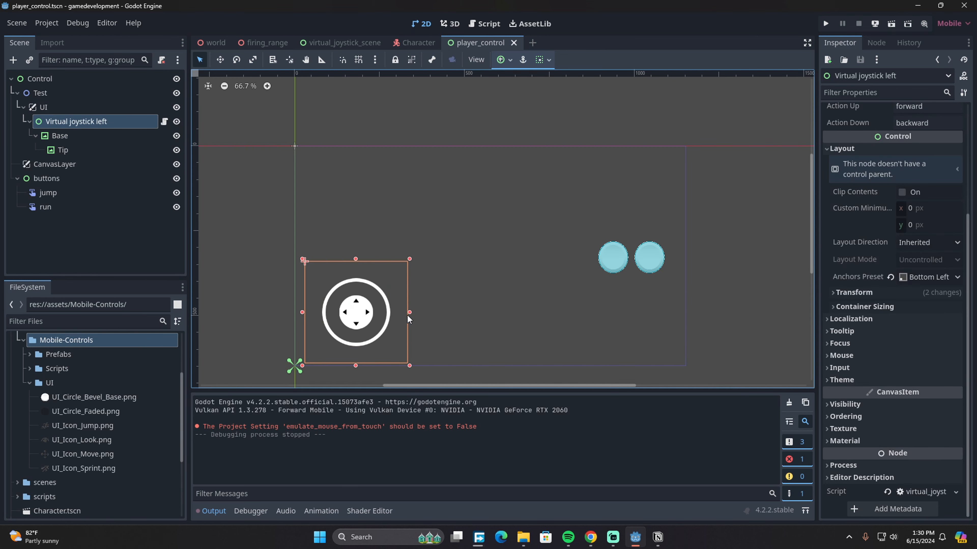
drag(407, 319, 423, 314)
drag(364, 259, 358, 238)
key(ctrl+s)
click(759, 218)
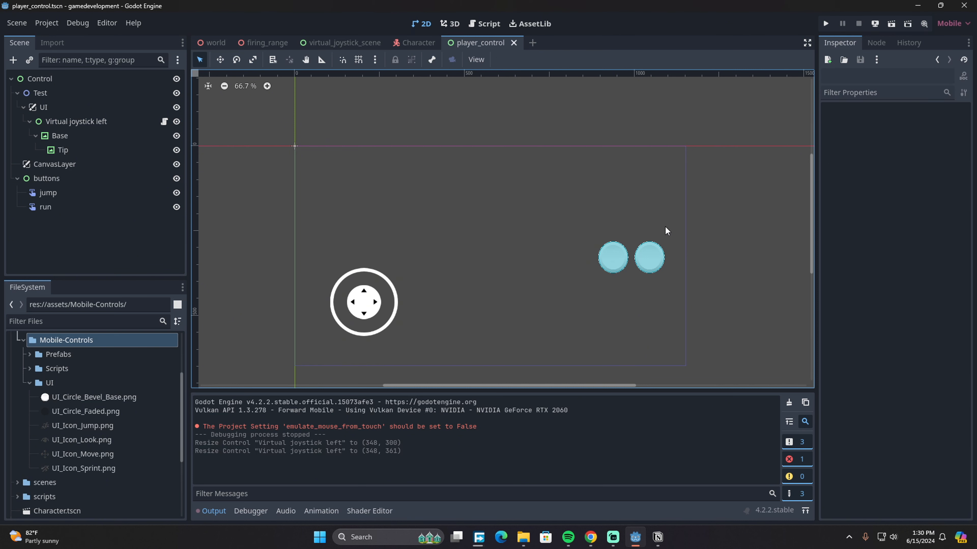
- Run the project from the firing_range scene, move the character with the virtual joystick, and close the game window
click(10, 80)
click(254, 43)
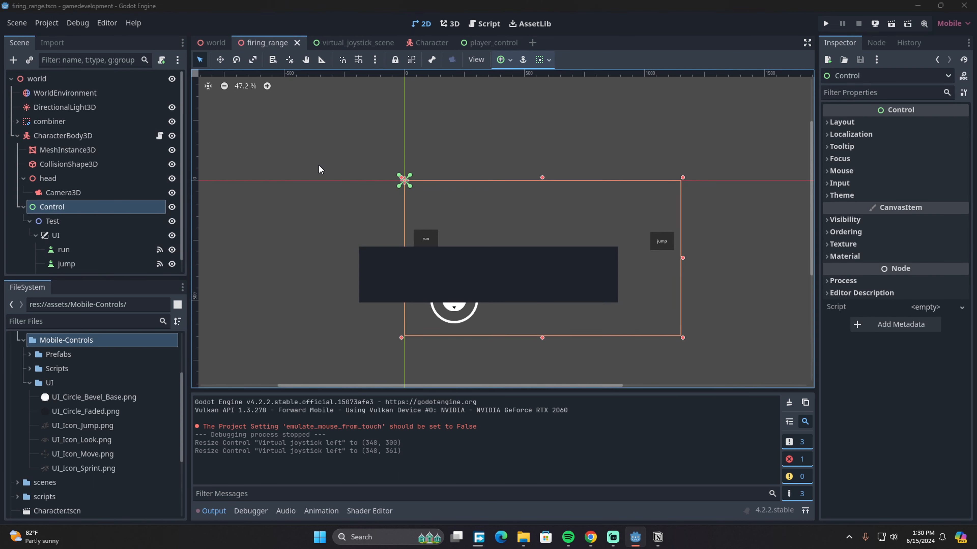
click(702, 94)
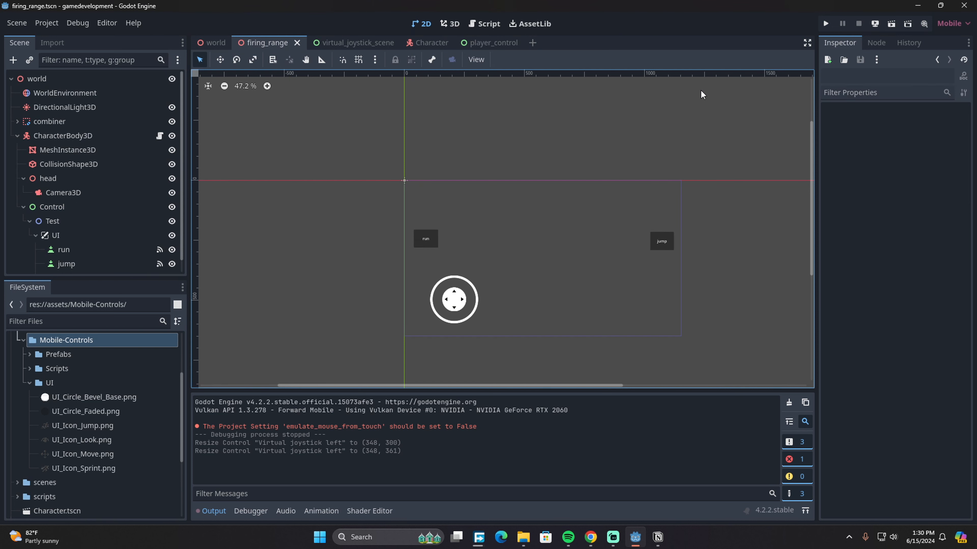
click(824, 23)
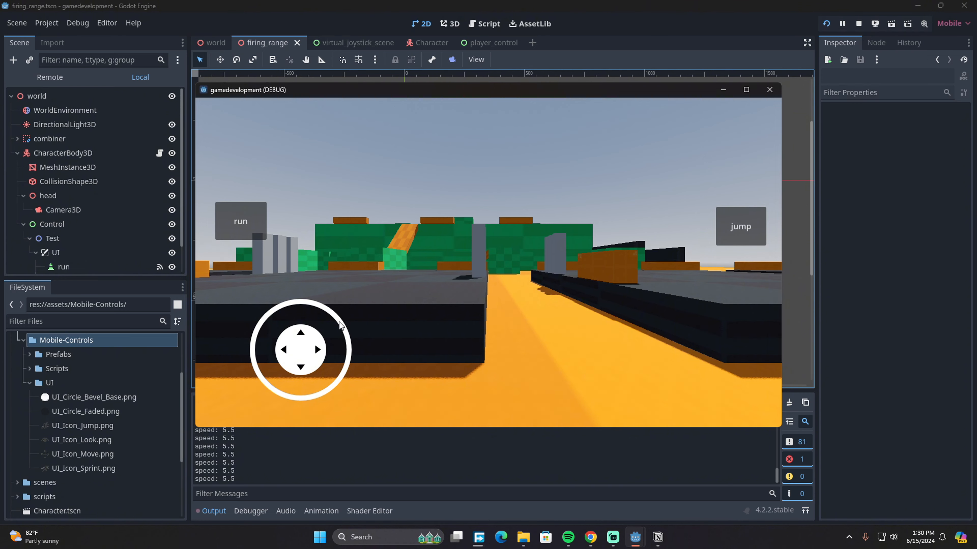
drag(292, 352, 250, 329)
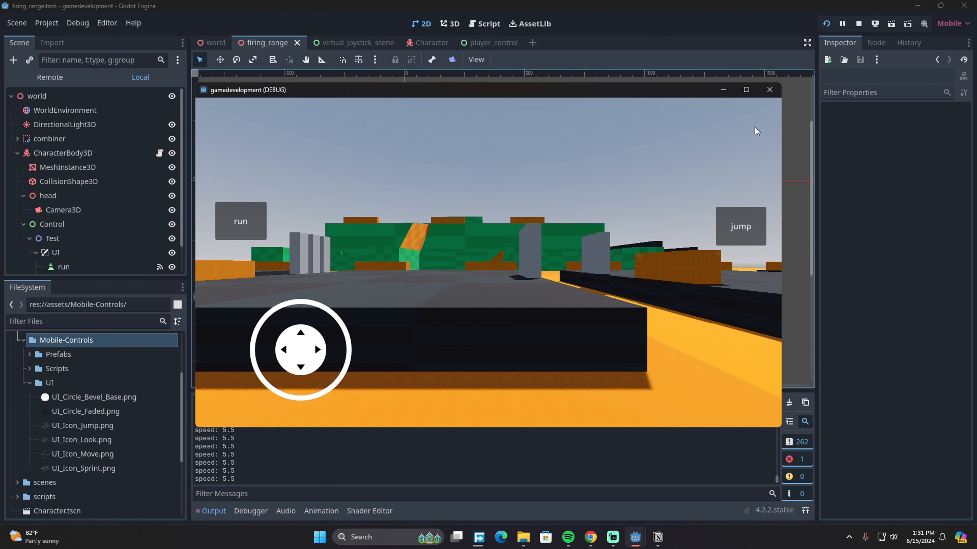
click(770, 89)
- Delete the CharacterBody3D node and its children from the firing_range scene
click(478, 43)
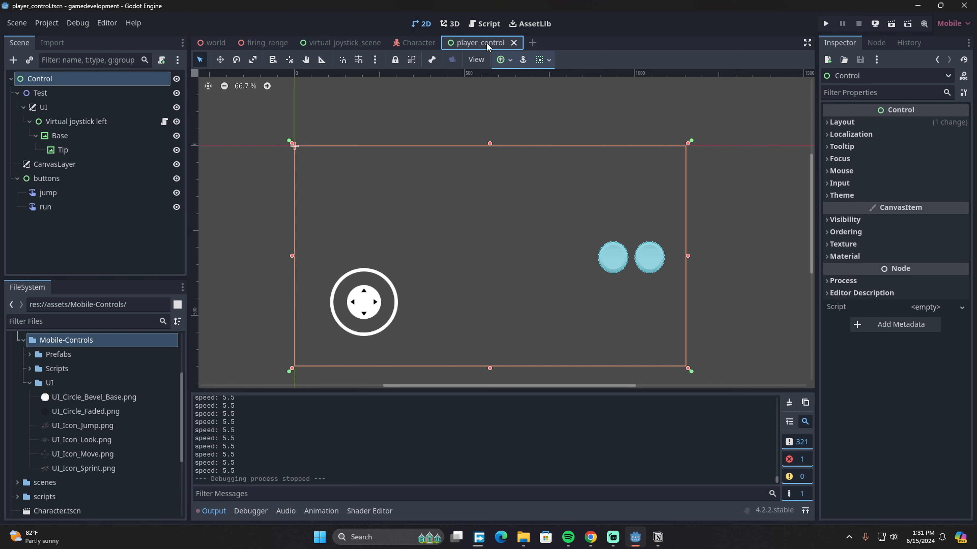
click(426, 43)
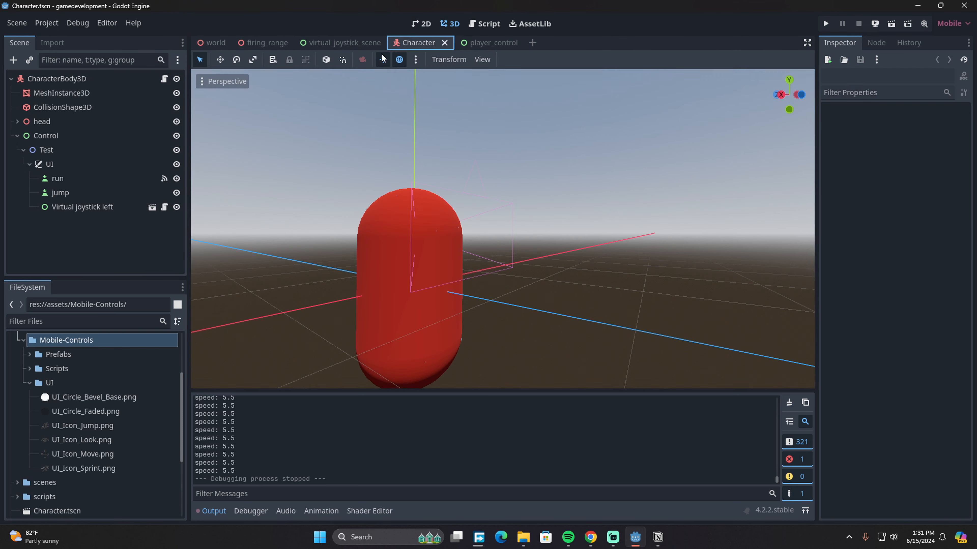
click(259, 46)
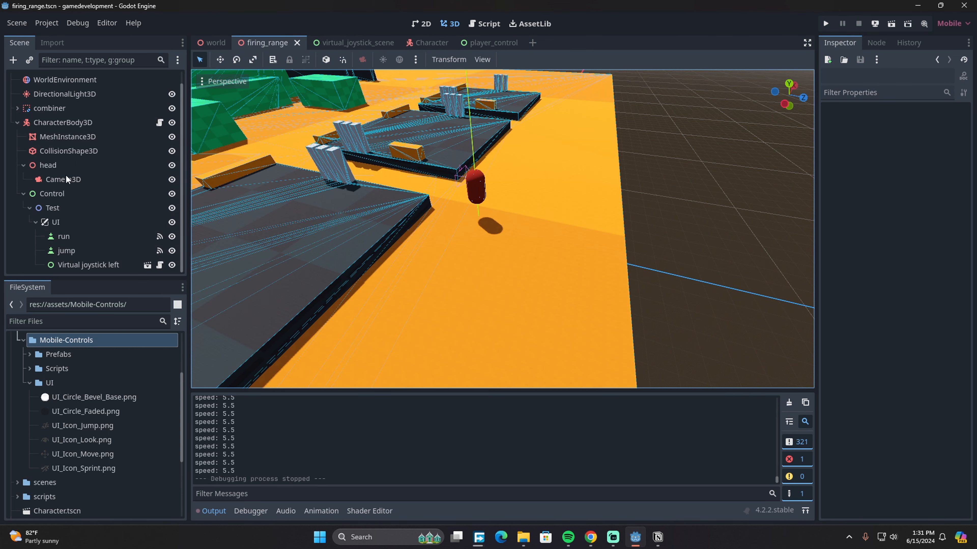
scroll(90, 149, up, 1)
click(73, 134)
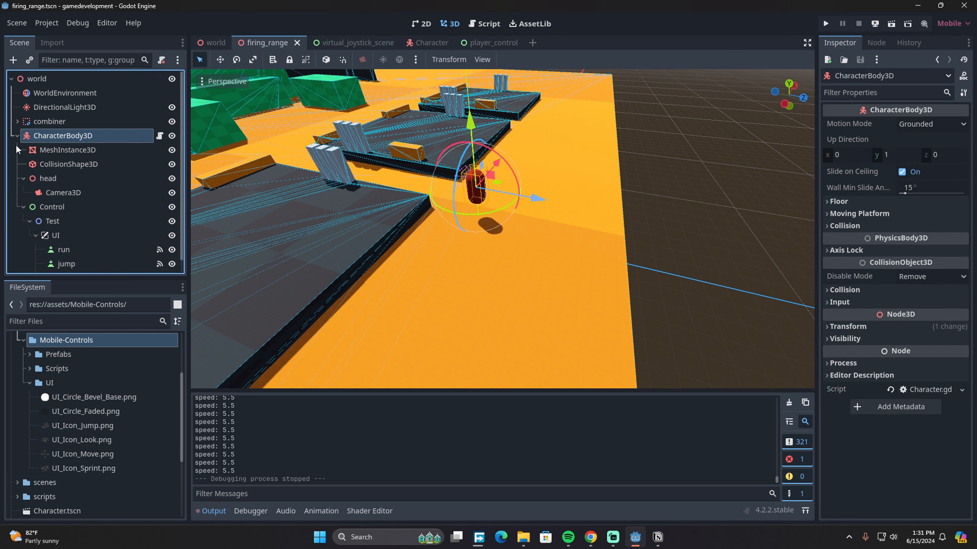
click(17, 136)
key(Delete)
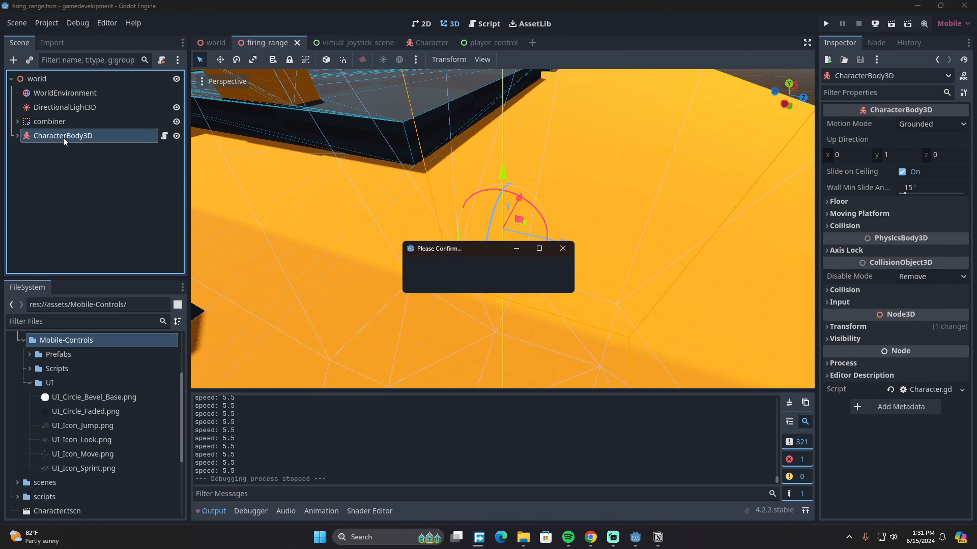
key(Return)
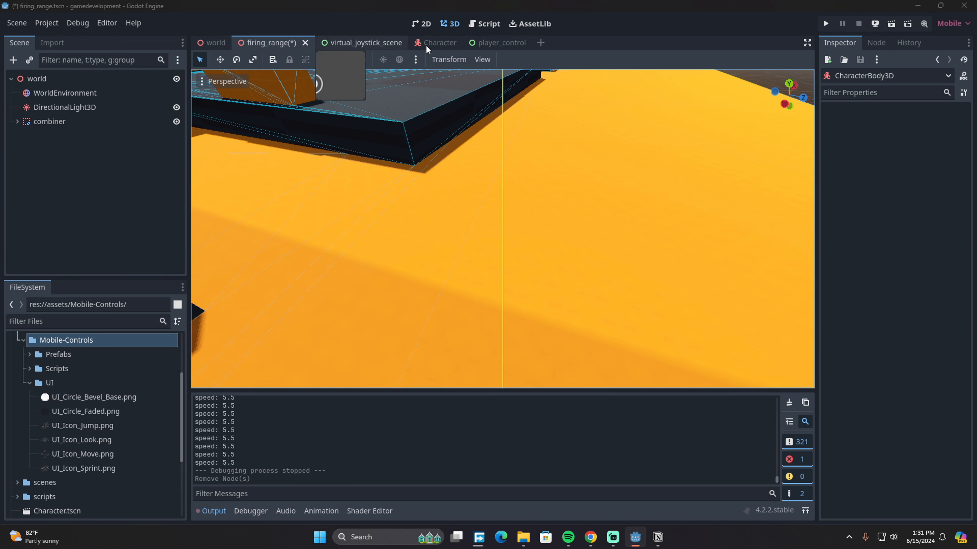
- Delete the Control node and its children from the Character scene
click(434, 45)
click(43, 136)
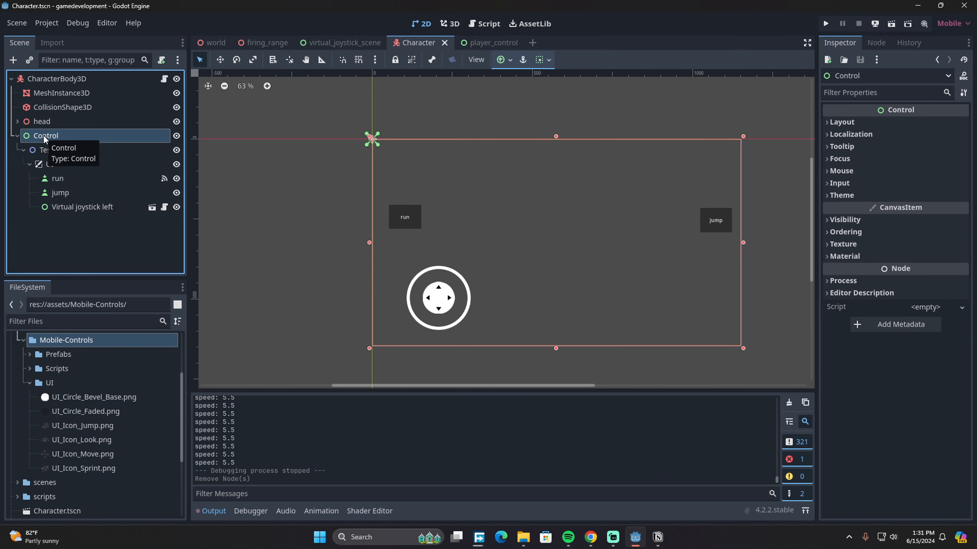
key(Delete)
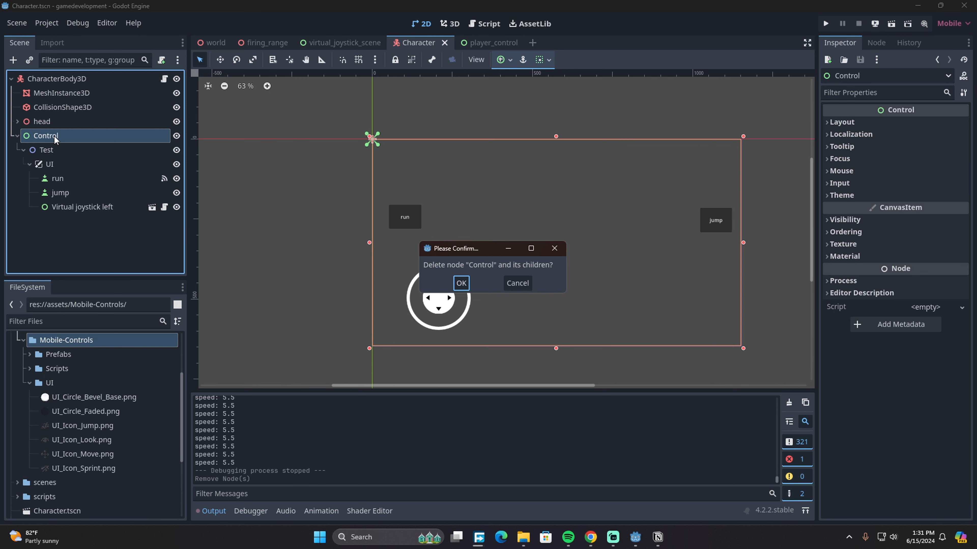
click(461, 283)
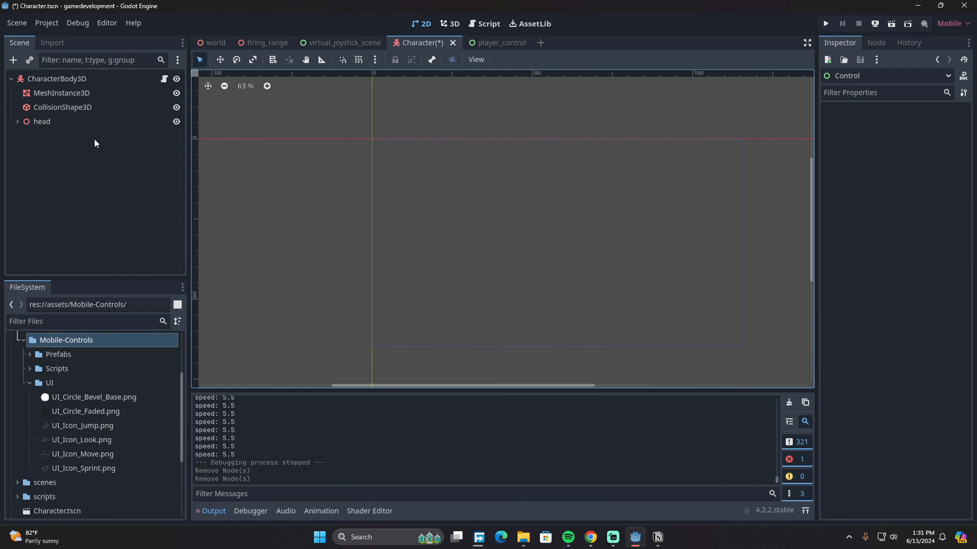
click(83, 138)
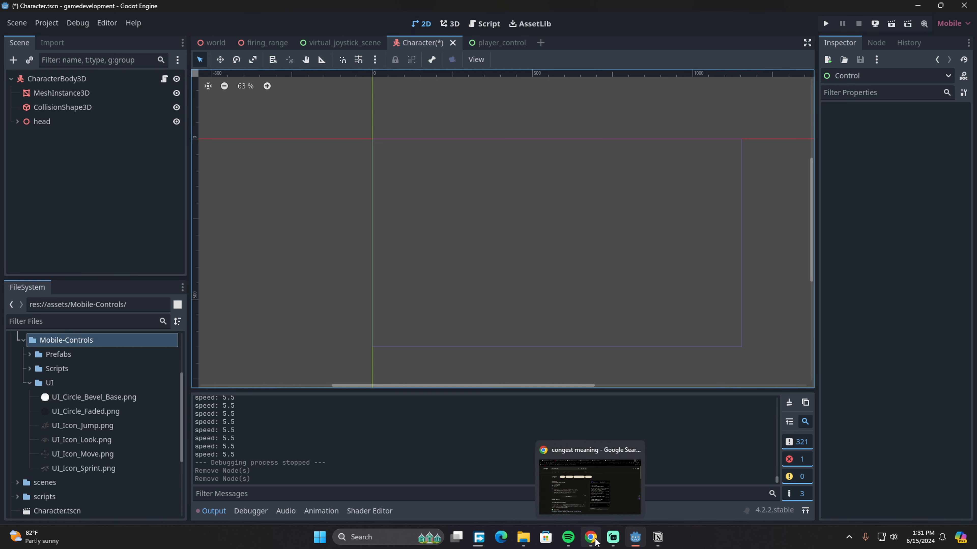
click(613, 539)
click(614, 539)
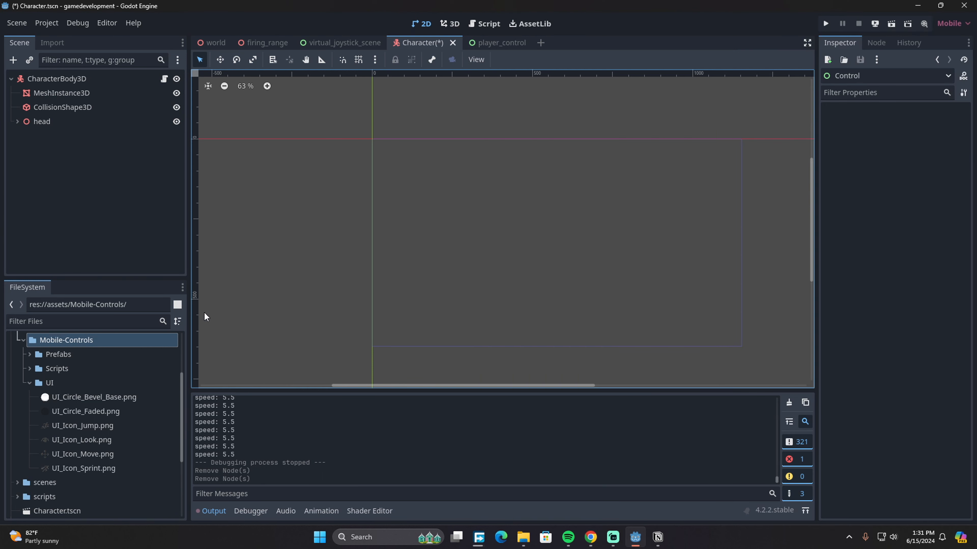
click(119, 226)
- Instantiate scenes/player_control.tscn as a child of the CharacterBody3D root in the Character scene
click(49, 78)
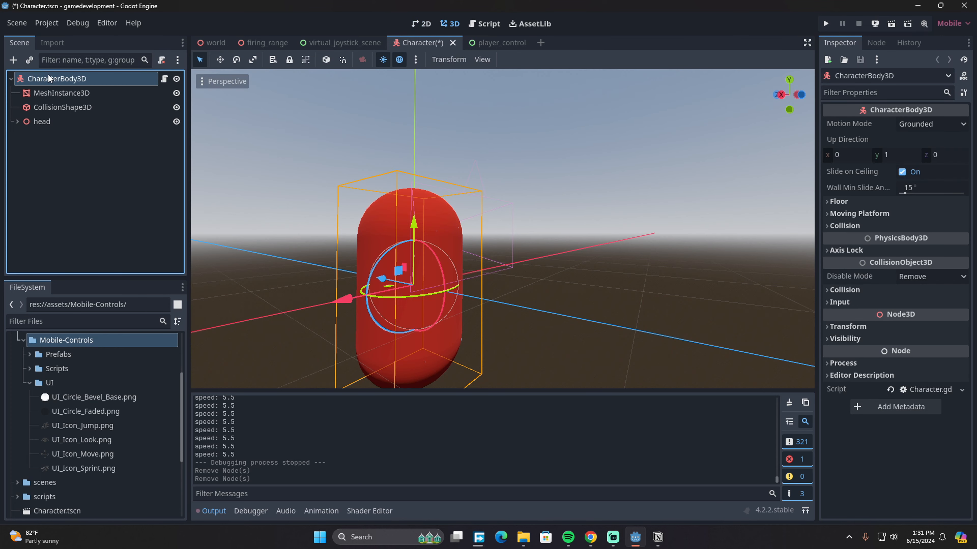
click(26, 60)
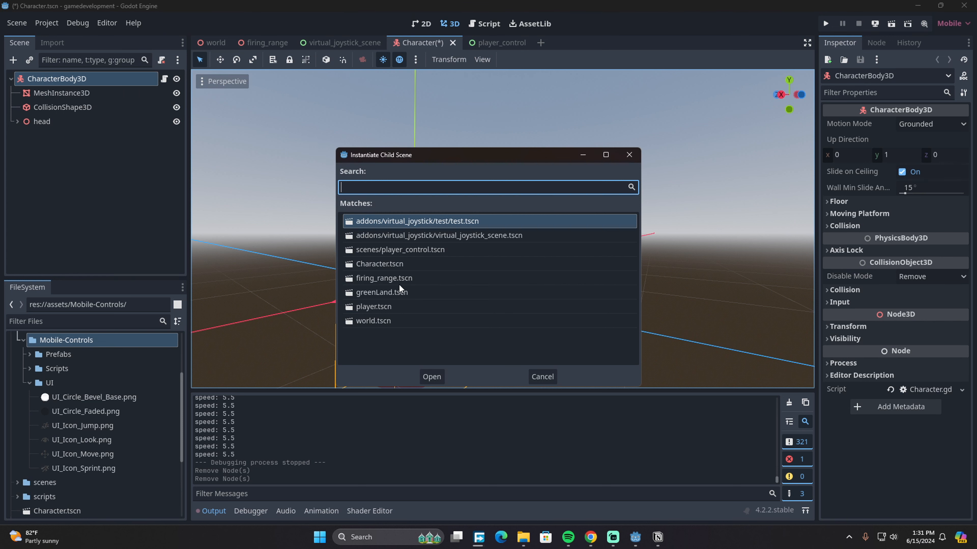
click(378, 308)
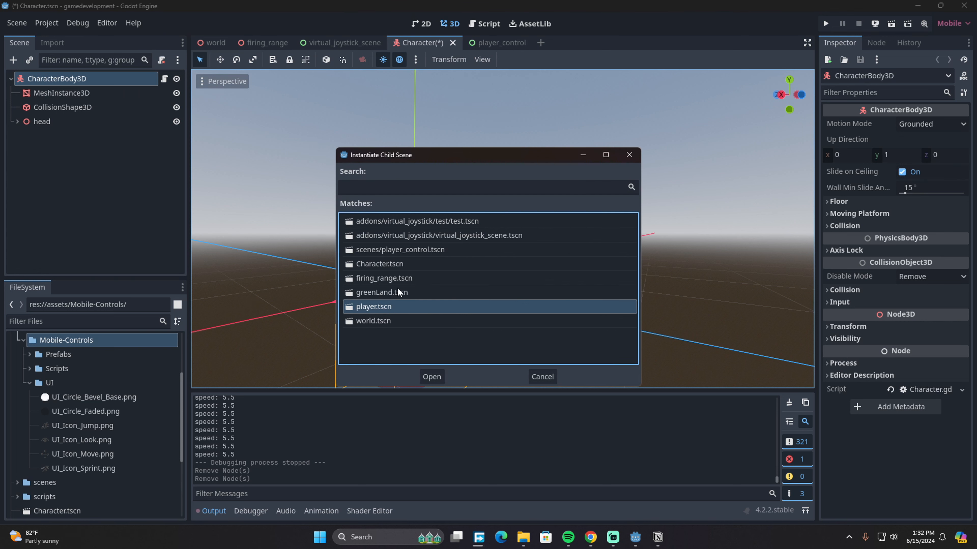
click(387, 255)
click(425, 377)
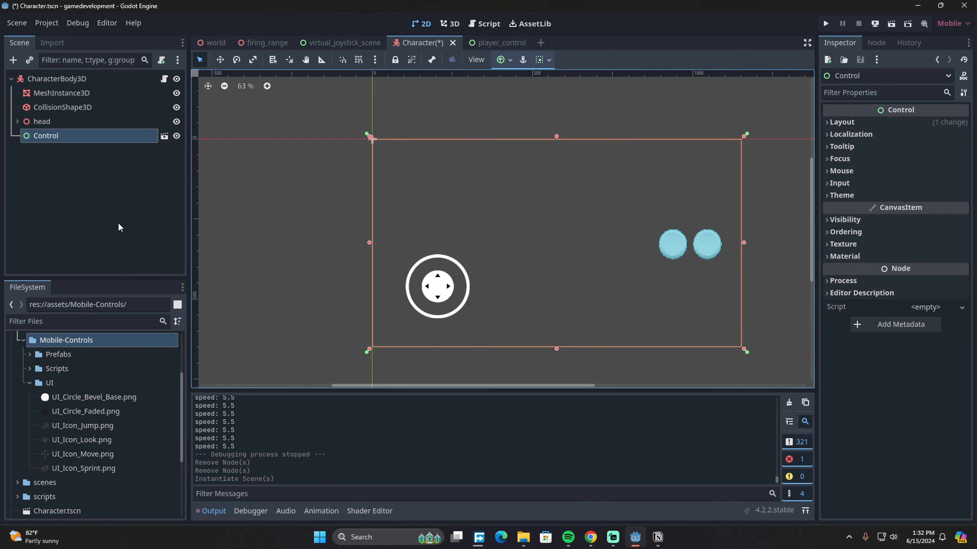
- Make the instantiated Control node local and save the Character scene
right_click(80, 137)
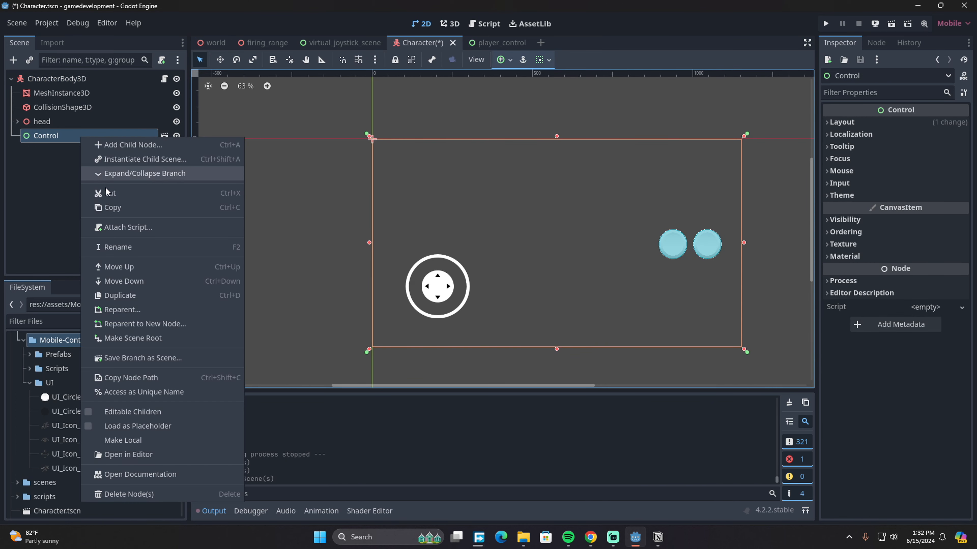
click(149, 443)
key(ctrl+s)
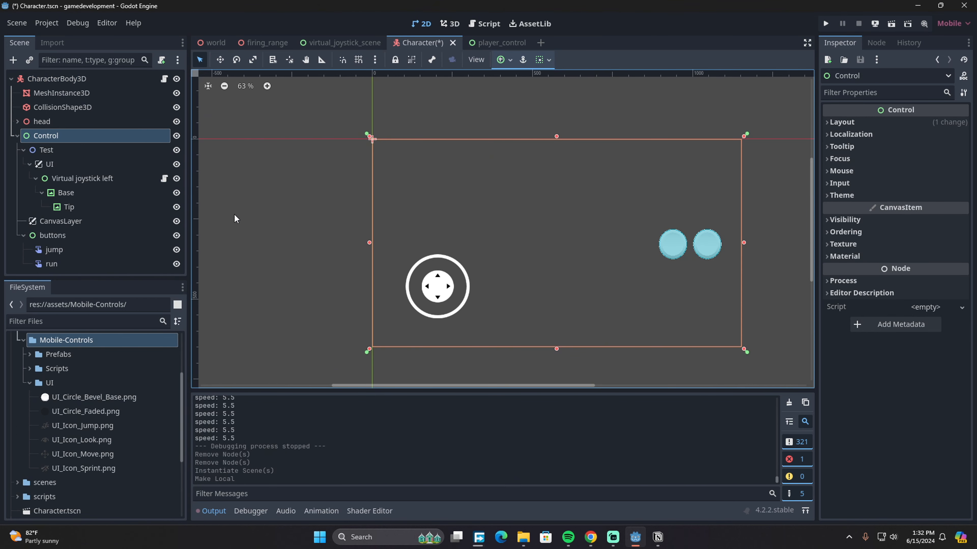
- Check how the CanvasLayer and buttons nodes are arranged under Control in the Character scene
click(23, 236)
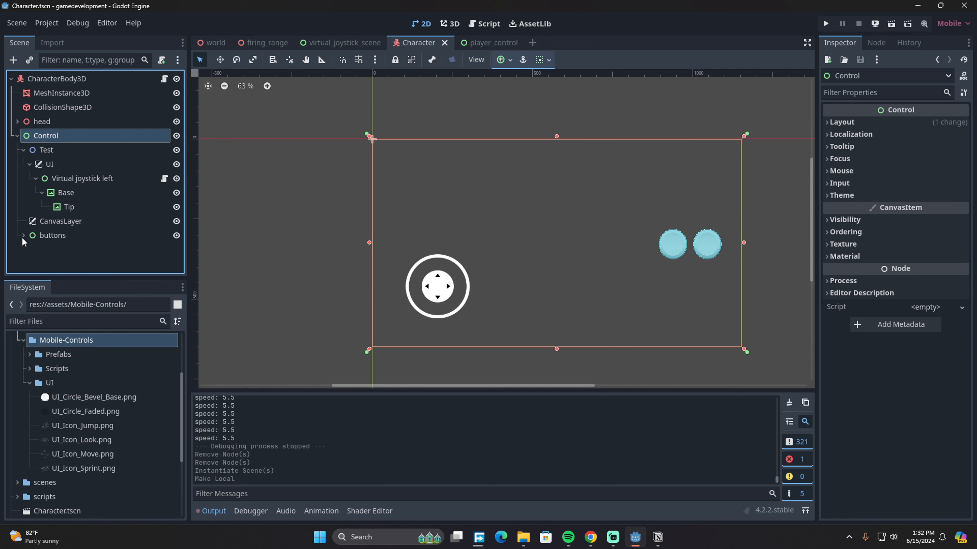
click(24, 236)
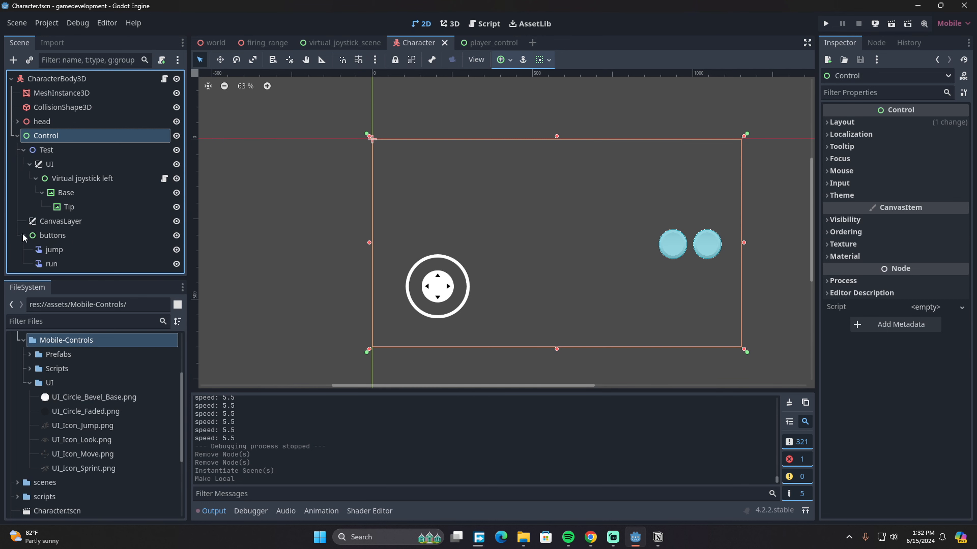
click(55, 223)
click(50, 230)
click(49, 223)
click(53, 230)
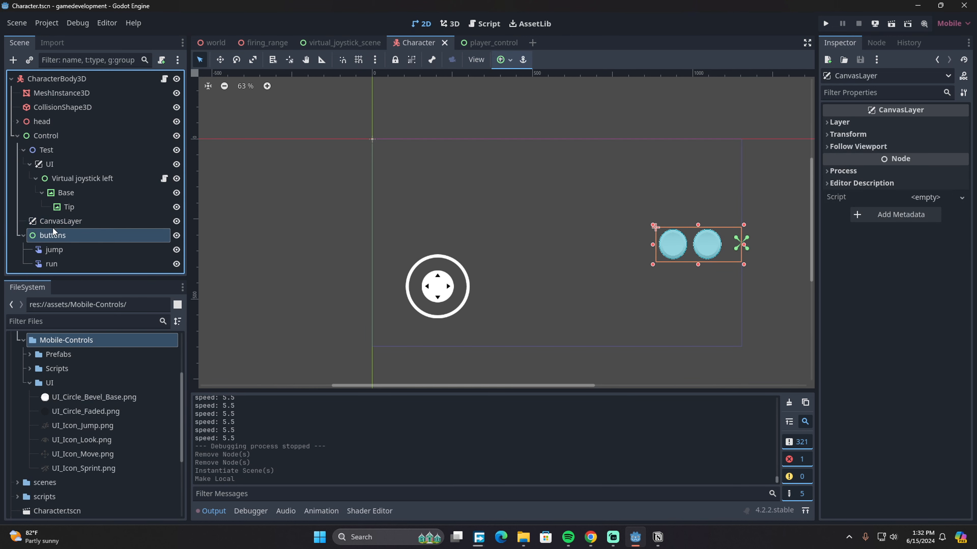
- In the player_control scene, reparent CanvasLayer under buttons and the jump and run nodes under CanvasLayer
click(485, 42)
click(60, 178)
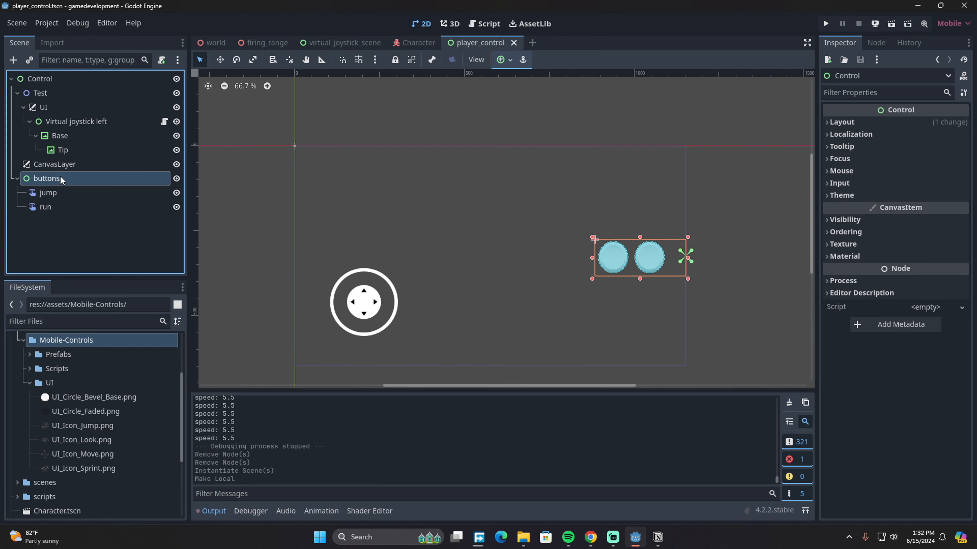
click(17, 179)
drag(53, 179, 80, 180)
double_click(22, 180)
click(17, 178)
click(57, 195)
shift+click(58, 205)
click(73, 222)
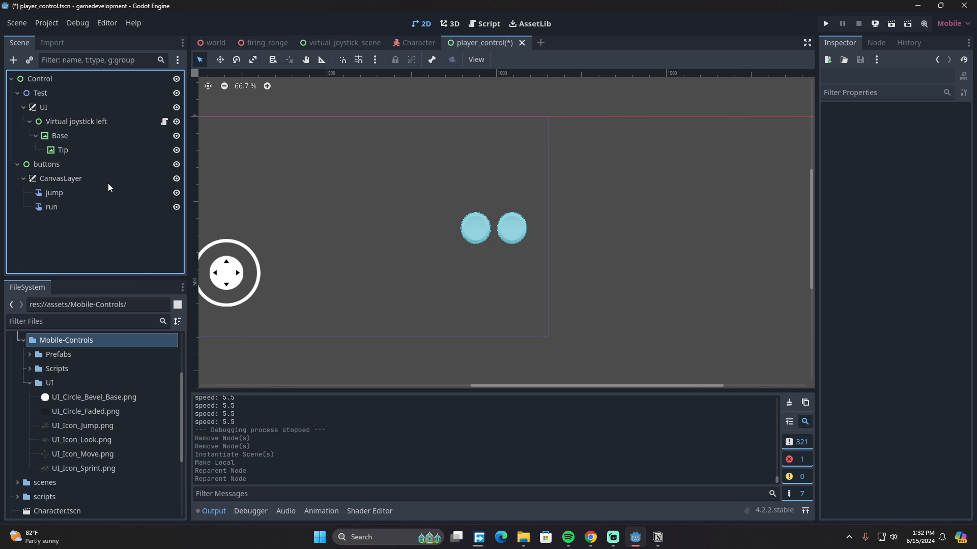
- Check the nesting of the buttons, CanvasLayer, jump and run nodes, and save the player_control scene
click(68, 166)
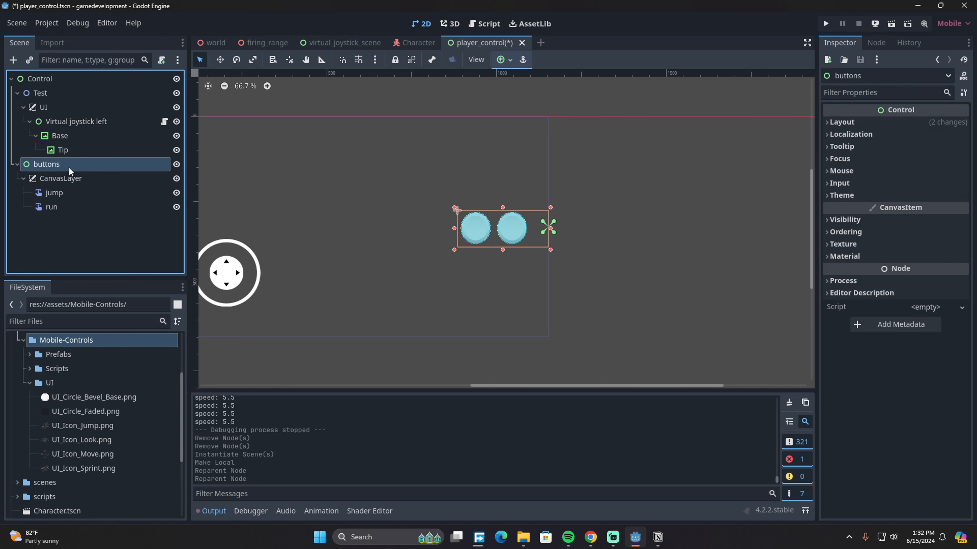
click(23, 179)
click(53, 177)
click(24, 179)
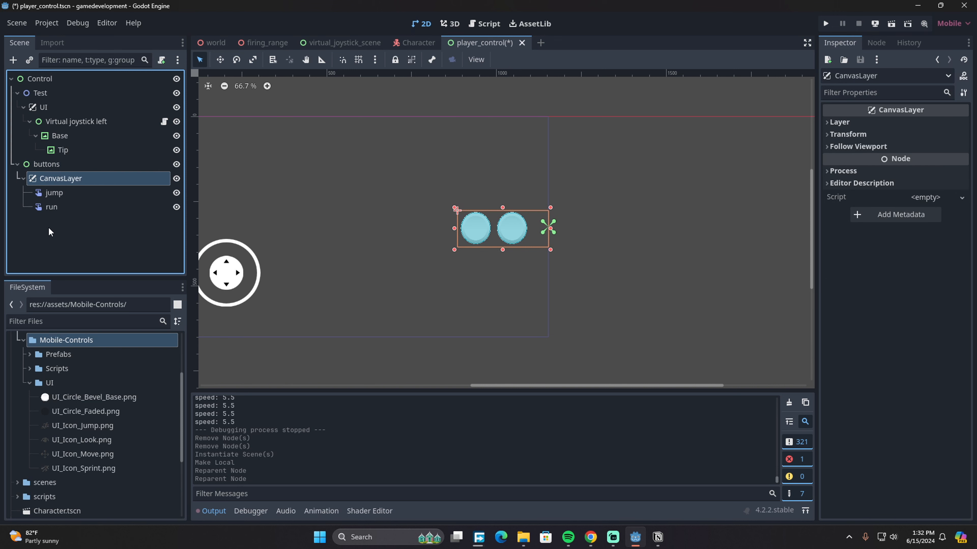
click(57, 192)
click(62, 207)
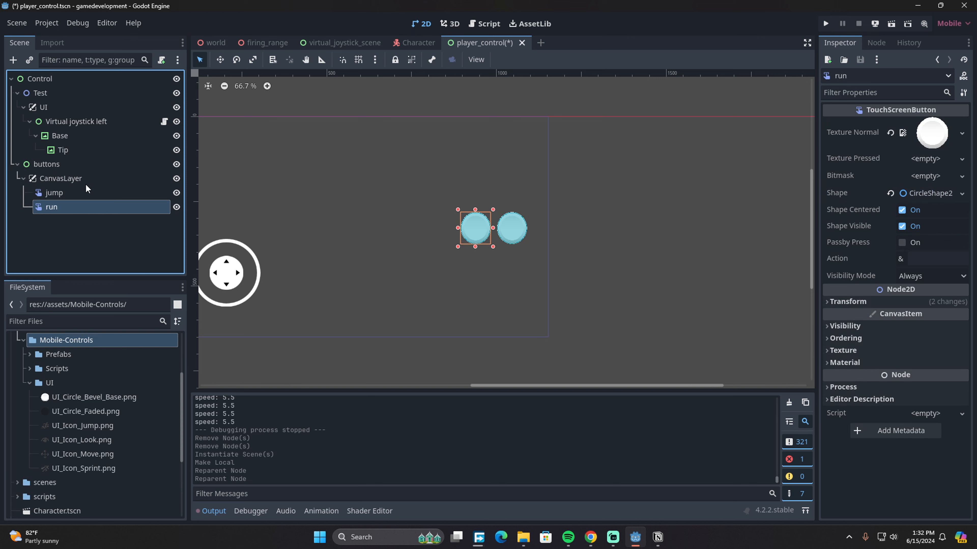
click(80, 179)
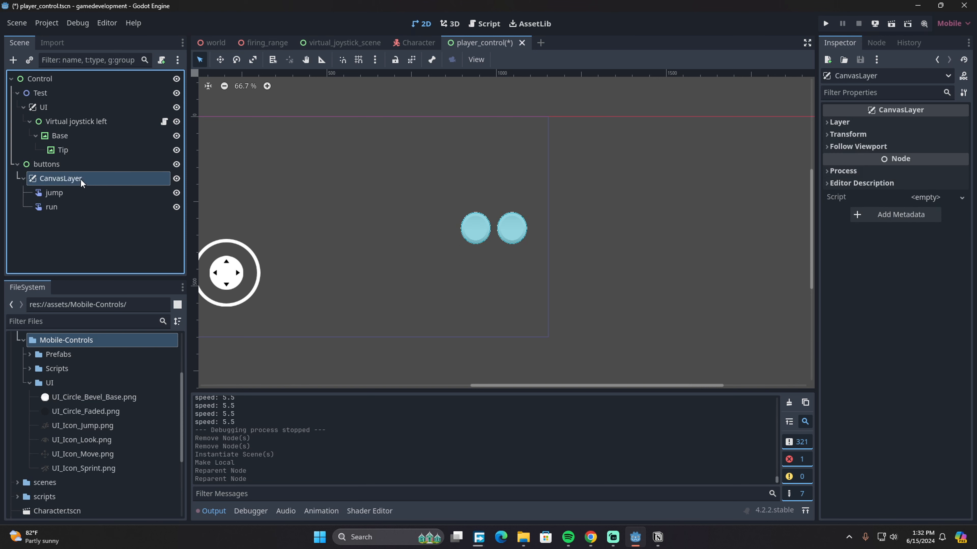
click(53, 196)
click(58, 210)
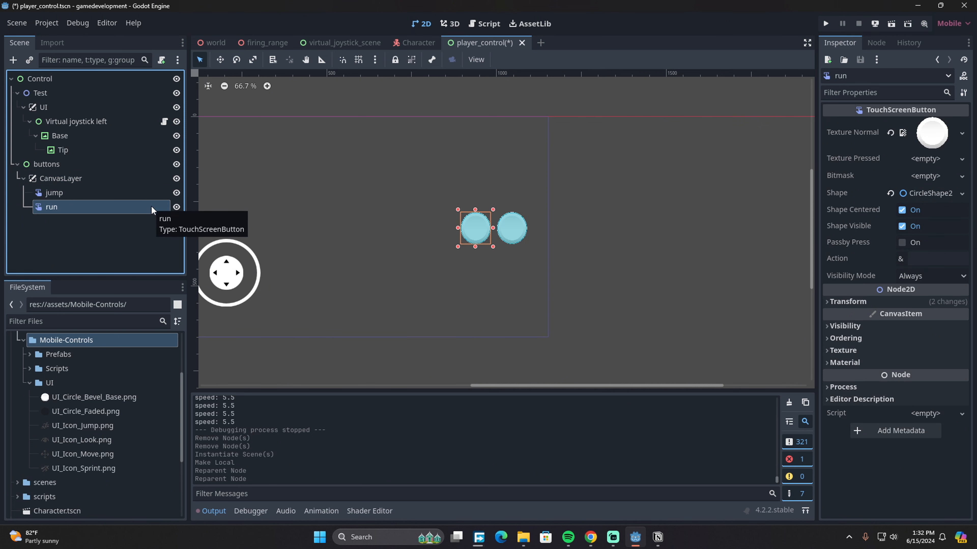
key(ctrl+s)
click(601, 164)
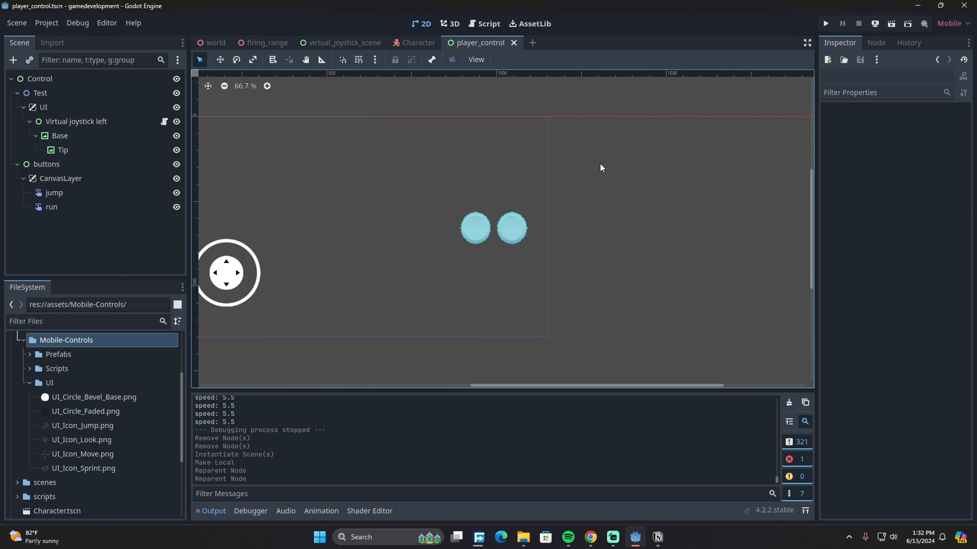
- In the Character scene, reparent CanvasLayer under buttons and the jump and run nodes under CanvasLayer
click(417, 42)
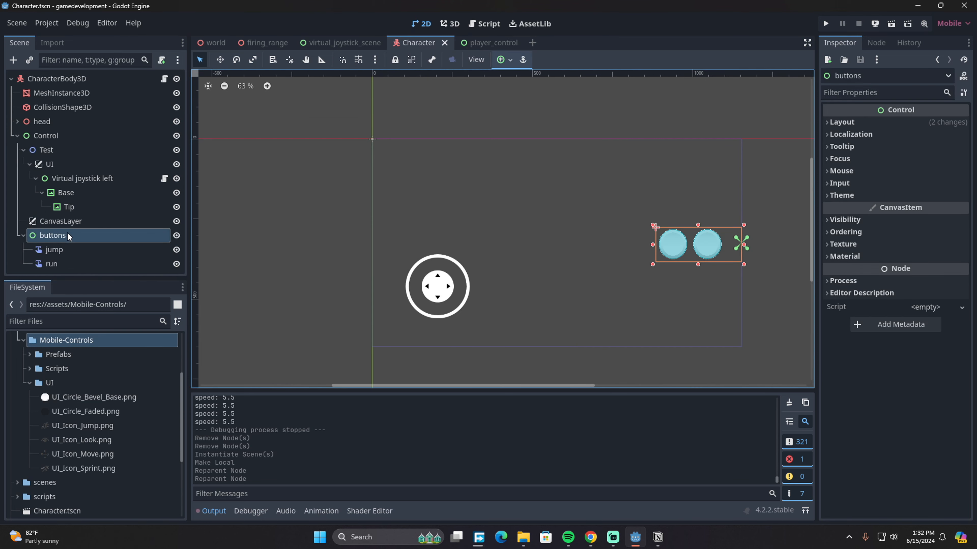
click(69, 220)
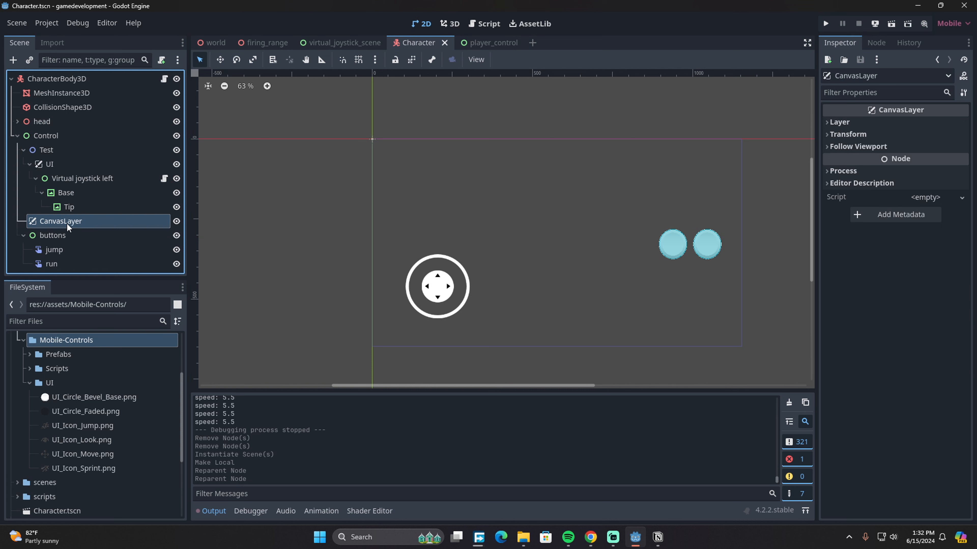
drag(70, 222, 84, 242)
click(60, 260)
shift+click(77, 251)
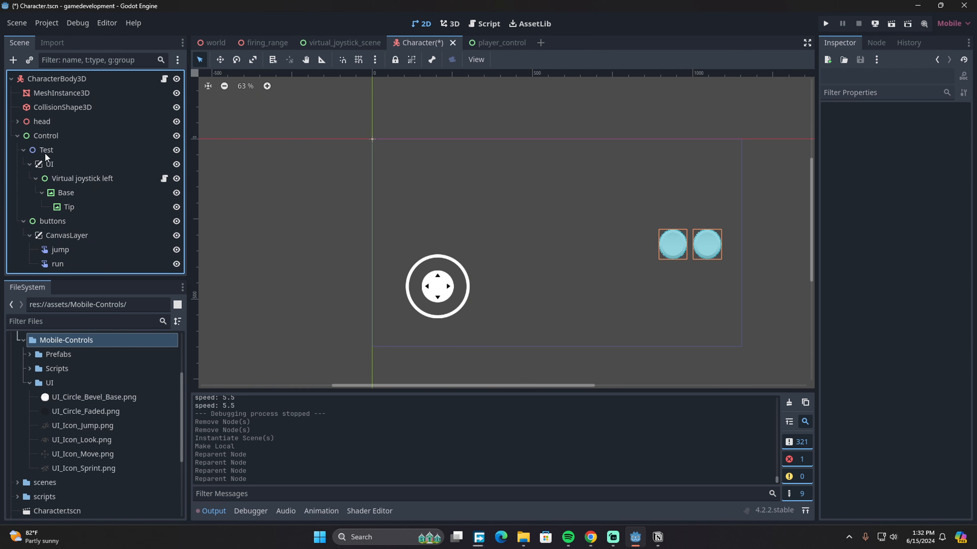
- Delete the Control node and all its children from the Character scene and save the scene
click(23, 151)
click(46, 135)
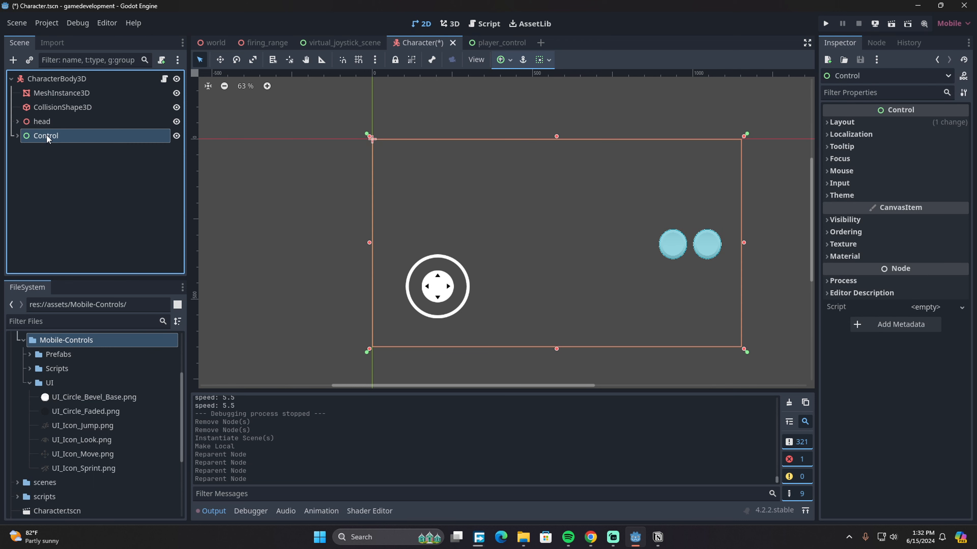
key(Delete)
key(Return)
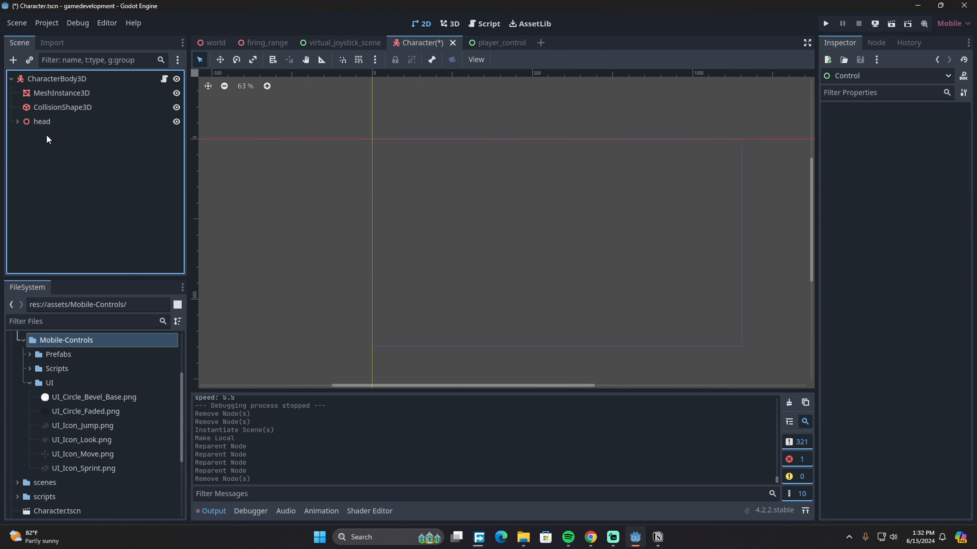
click(500, 43)
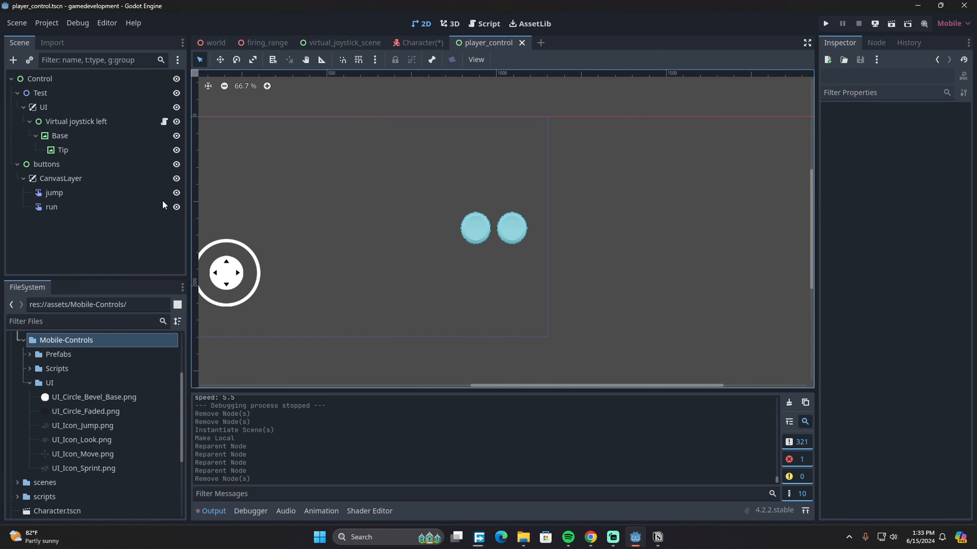
click(417, 43)
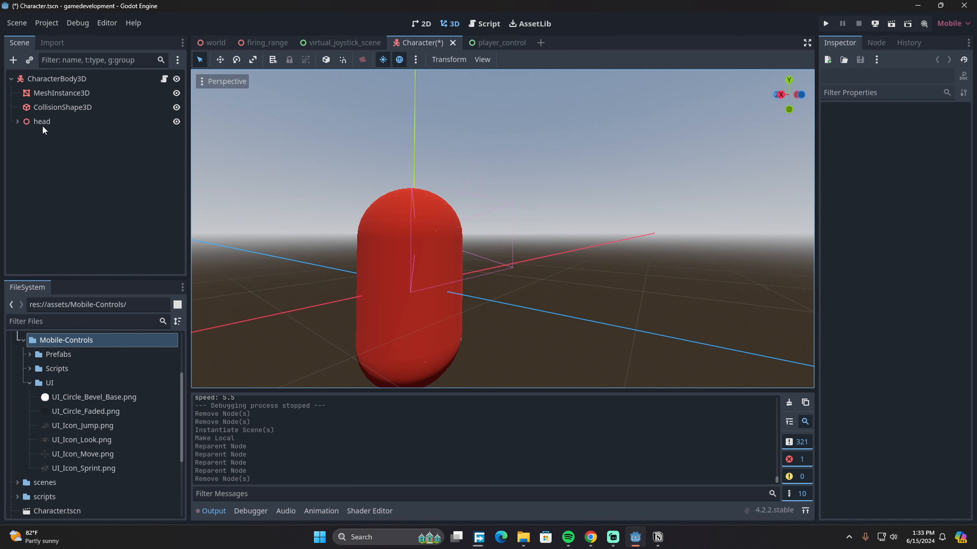
key(ctrl+s)
- Instantiate scenes/player_control.tscn as a child of CharacterBody3D in the Character scene
click(27, 62)
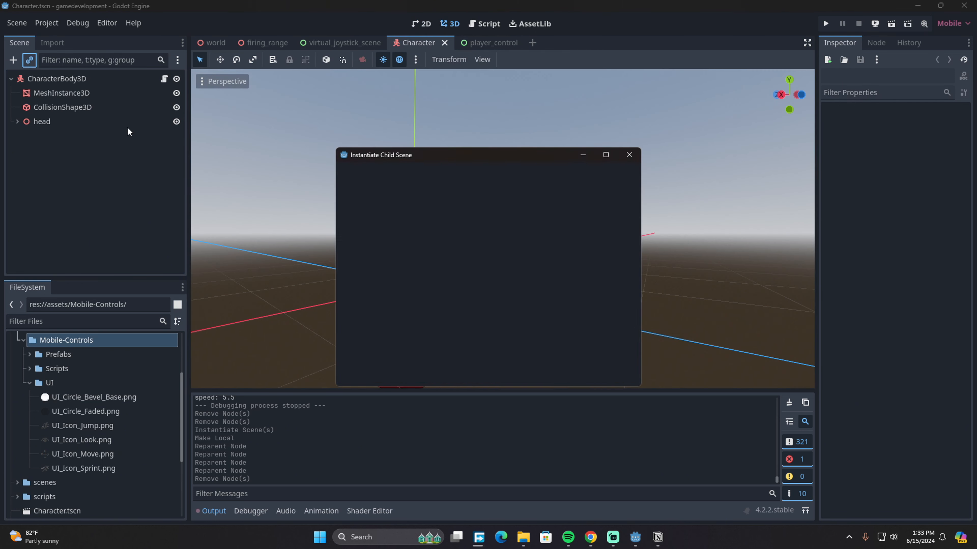
click(400, 249)
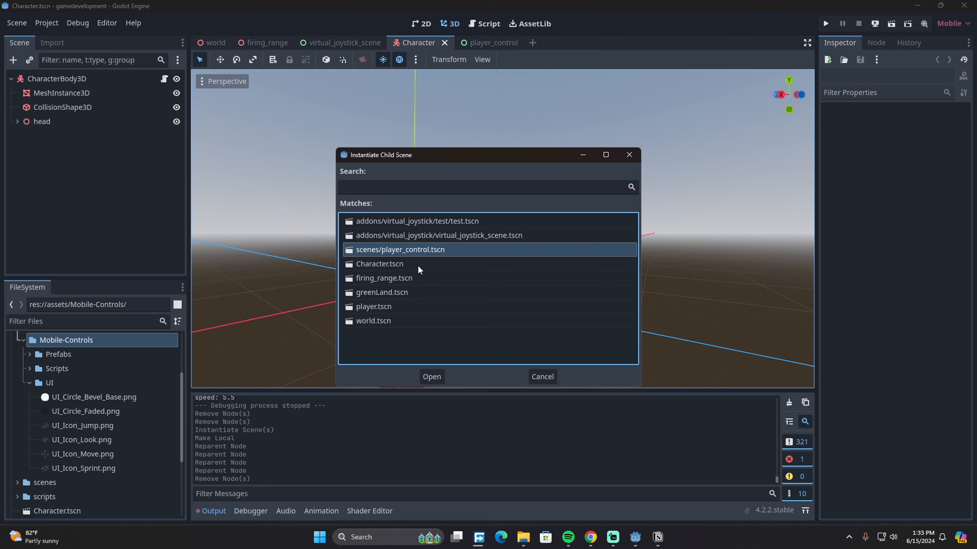
click(431, 376)
- Make the newly instantiated Control node local, clear the selection and save the Character scene
right_click(88, 135)
click(130, 435)
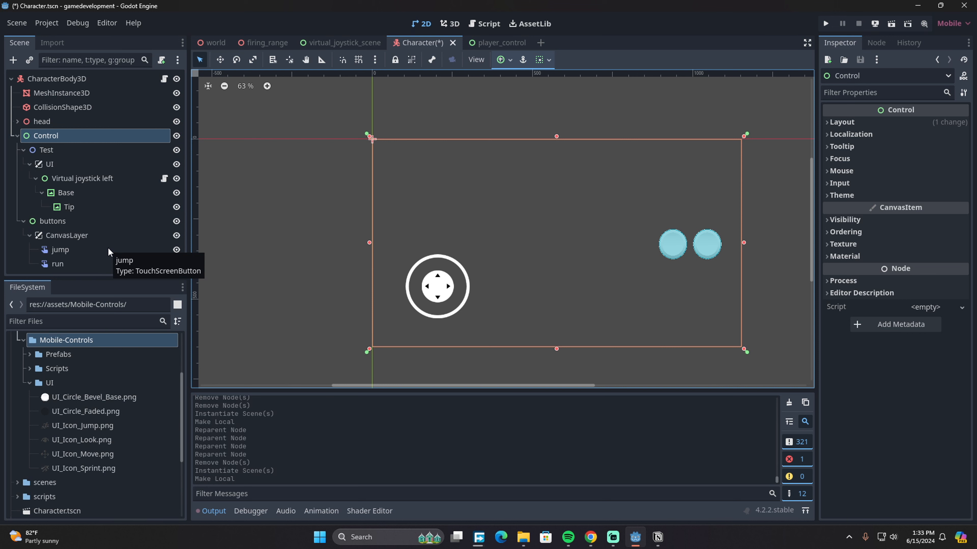
key(ctrl+s)
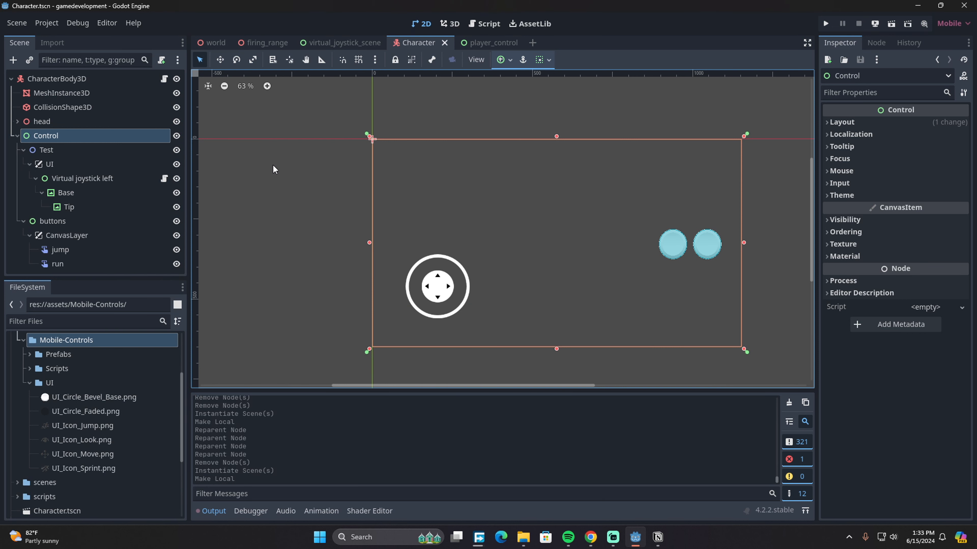
scroll(434, 121, down, 3)
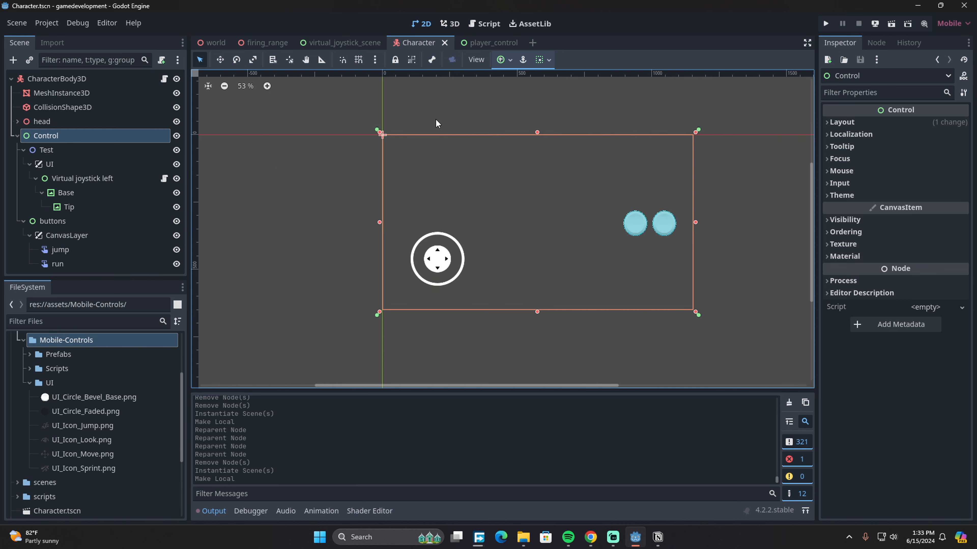
scroll(436, 121, up, 4)
click(444, 114)
key(ctrl+s)
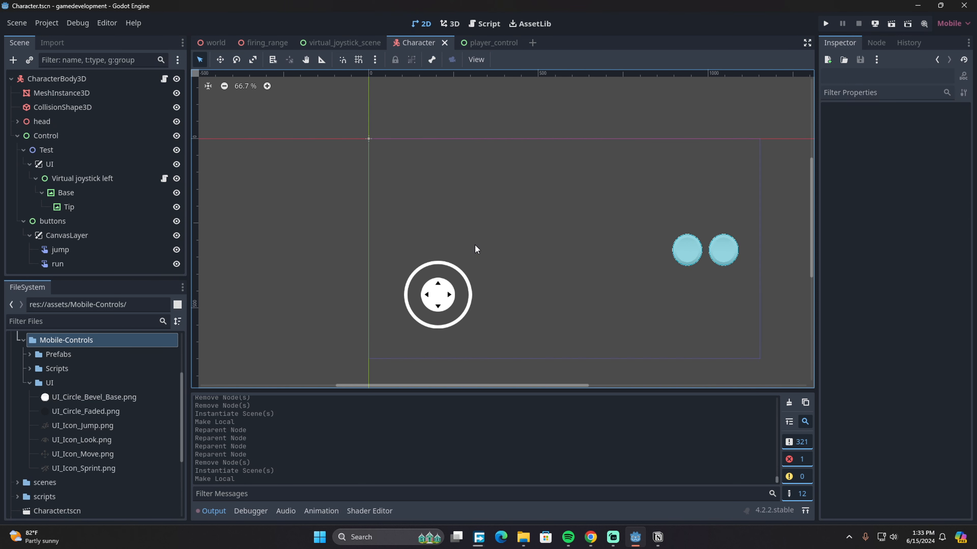
- Compare the joystick and button layout in the 2D views of the Character and player_control scenes
scroll(475, 245, down, 1)
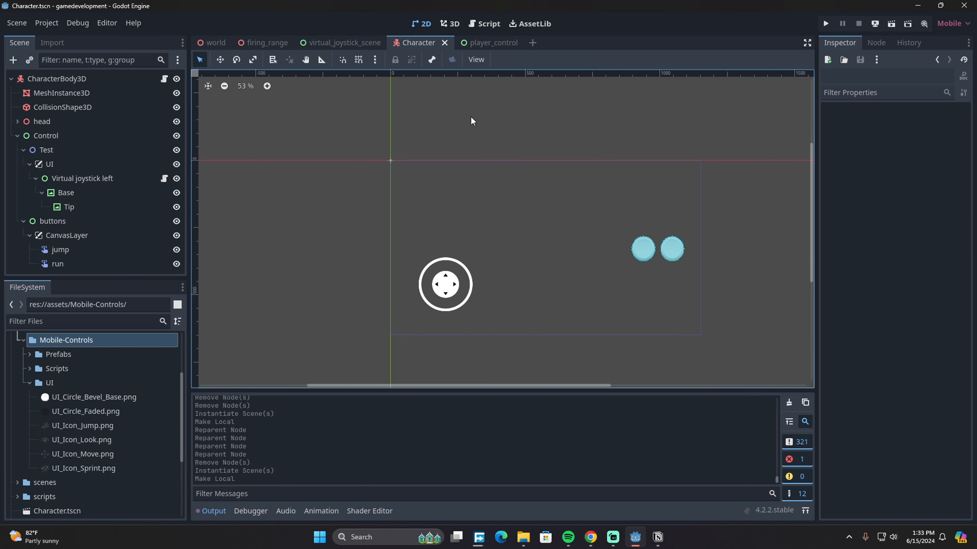
click(485, 42)
click(422, 42)
scroll(439, 132, down, 10)
click(474, 44)
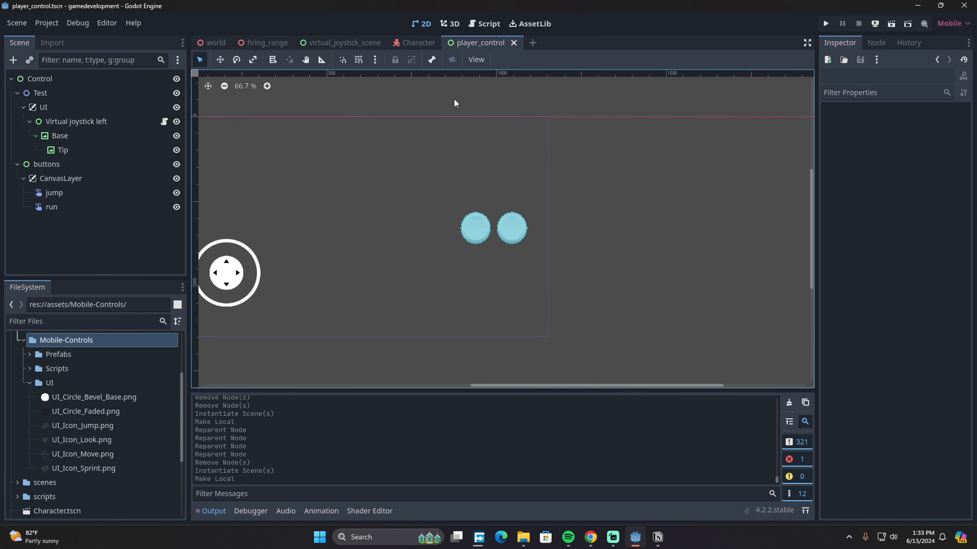
scroll(431, 133, up, 6)
scroll(414, 142, down, 12)
middle_drag(321, 96, 450, 124)
scroll(450, 125, up, 1)
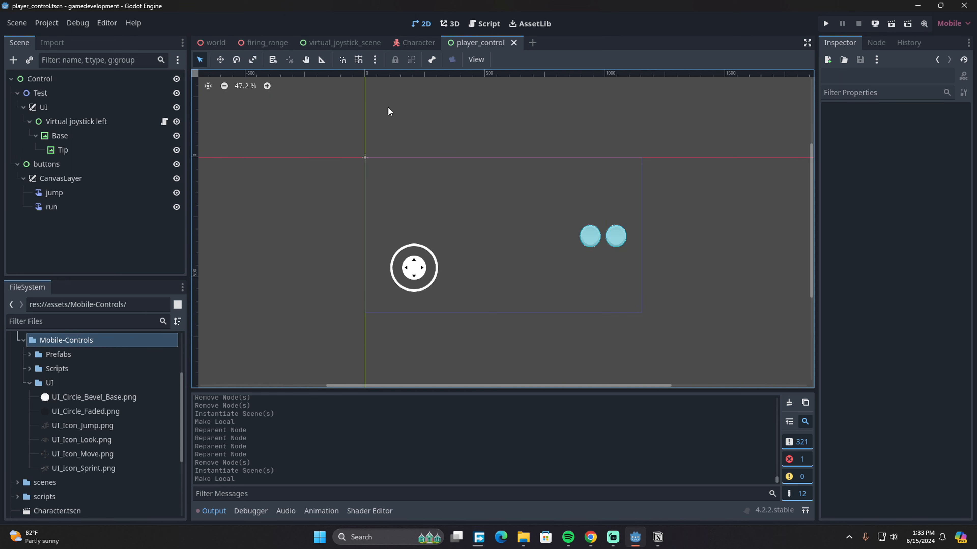
- Save the player_control scene and open the firing_range scene with its platforms in view
key(ctrl+s)
click(208, 42)
click(273, 42)
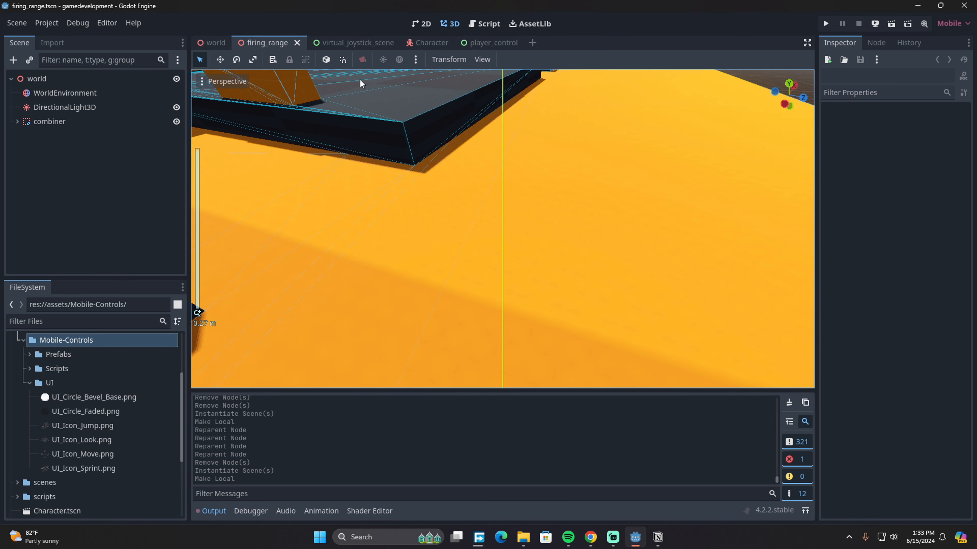
scroll(403, 79, down, 3)
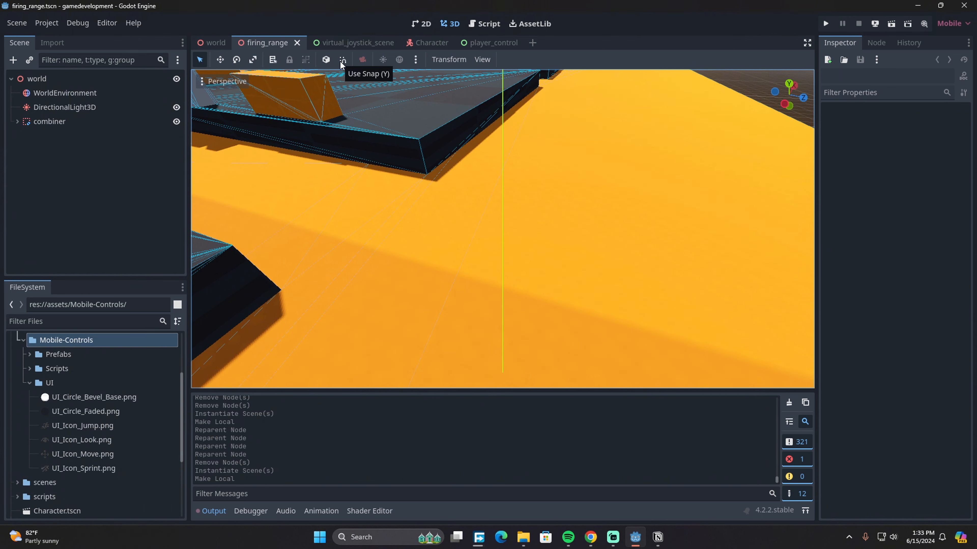
click(367, 46)
click(265, 41)
scroll(394, 100, down, 5)
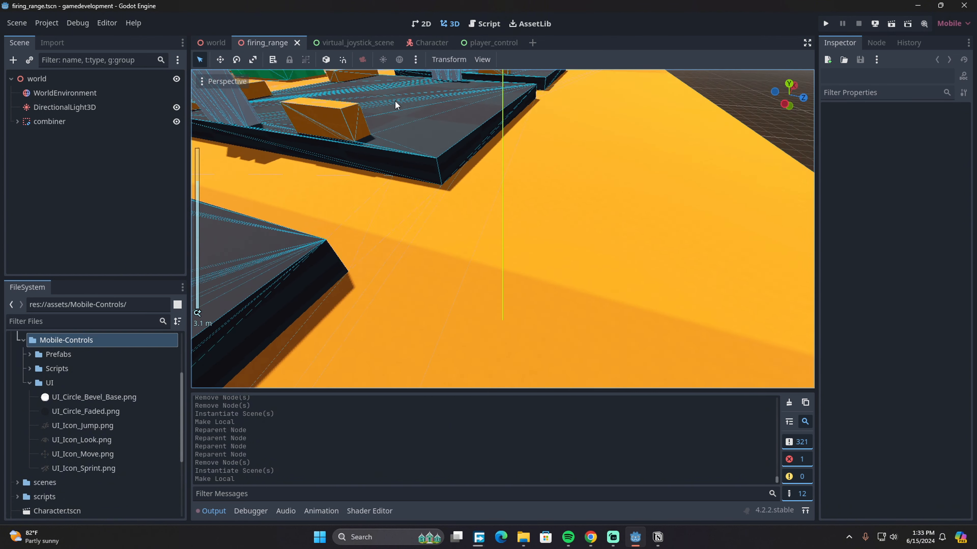
middle_drag(515, 96, 501, 82)
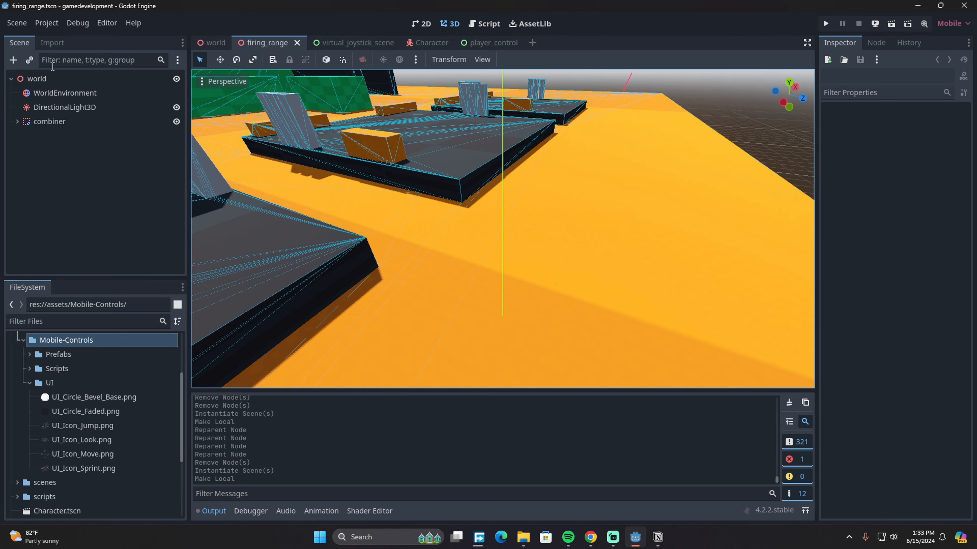
- Instantiate Character.tscn under the world node and make the instance local
click(29, 61)
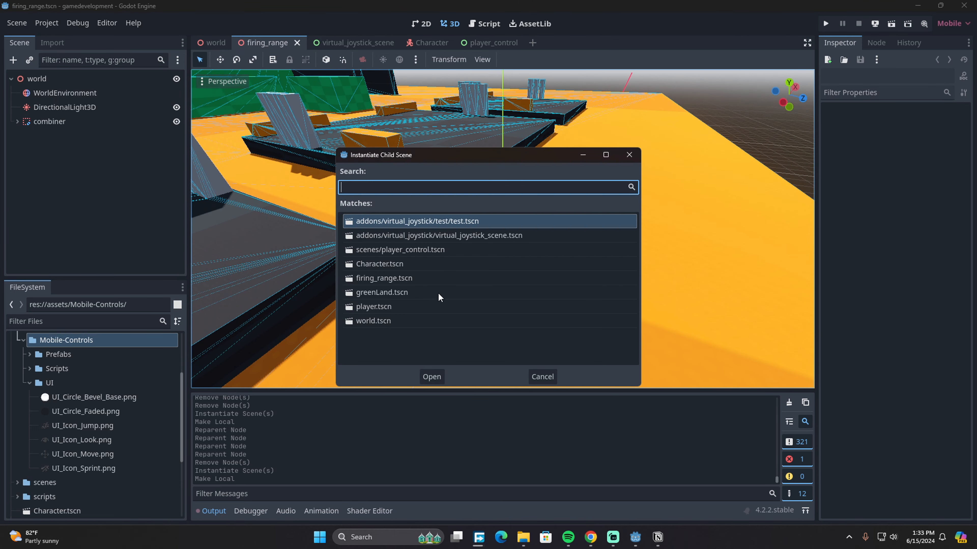
click(441, 265)
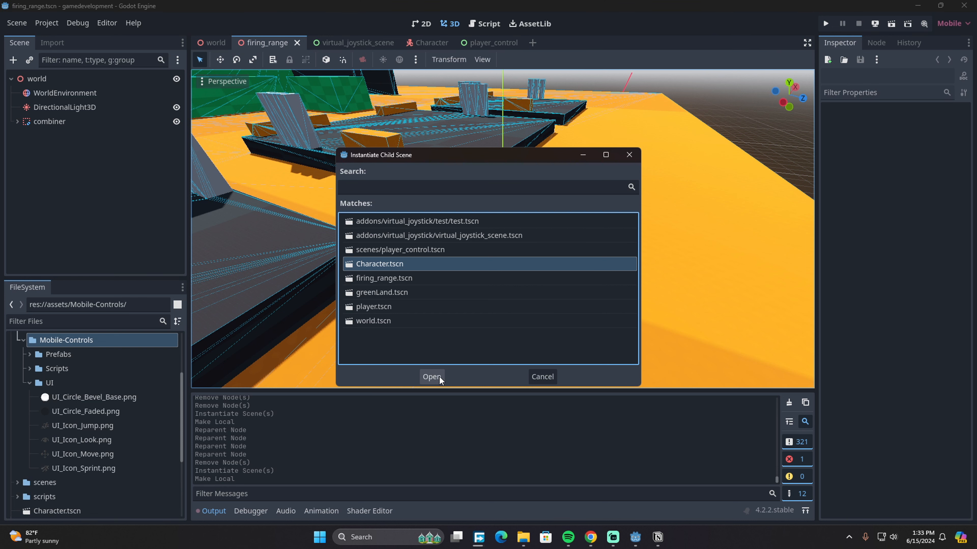
click(432, 376)
right_click(78, 137)
click(144, 462)
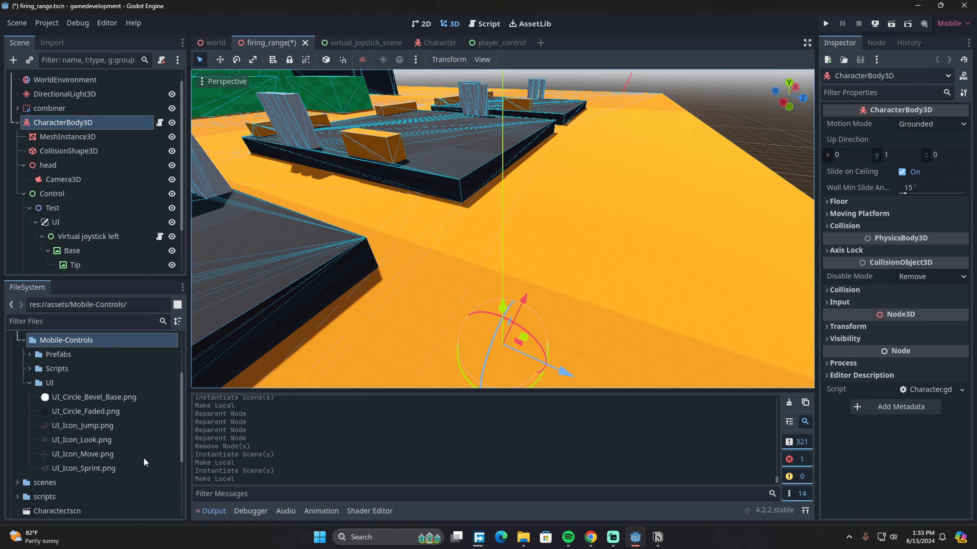
- Check the character's Control node with its joystick and buttons in the 2D view, and test-run the project
scroll(103, 224, down, 3)
scroll(70, 181, up, 3)
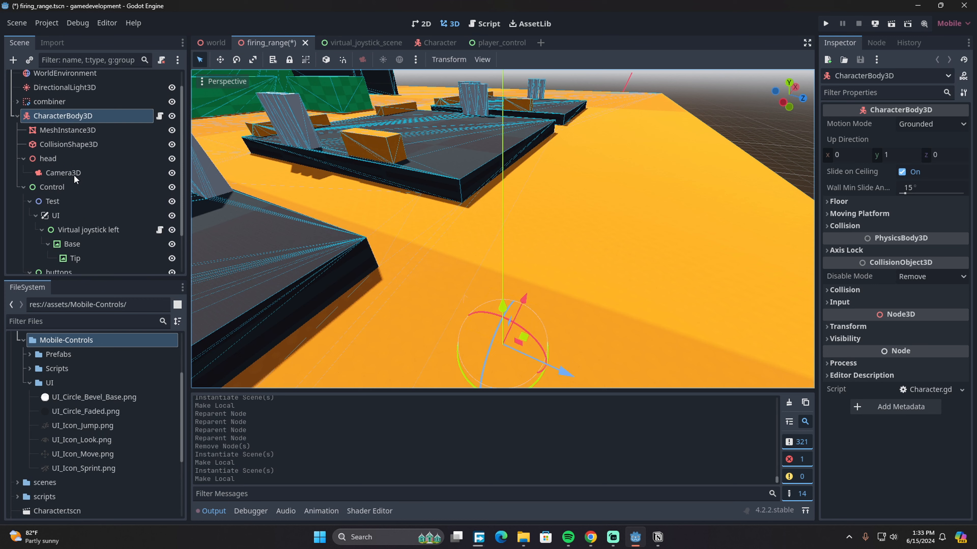
click(62, 189)
scroll(69, 192, down, 3)
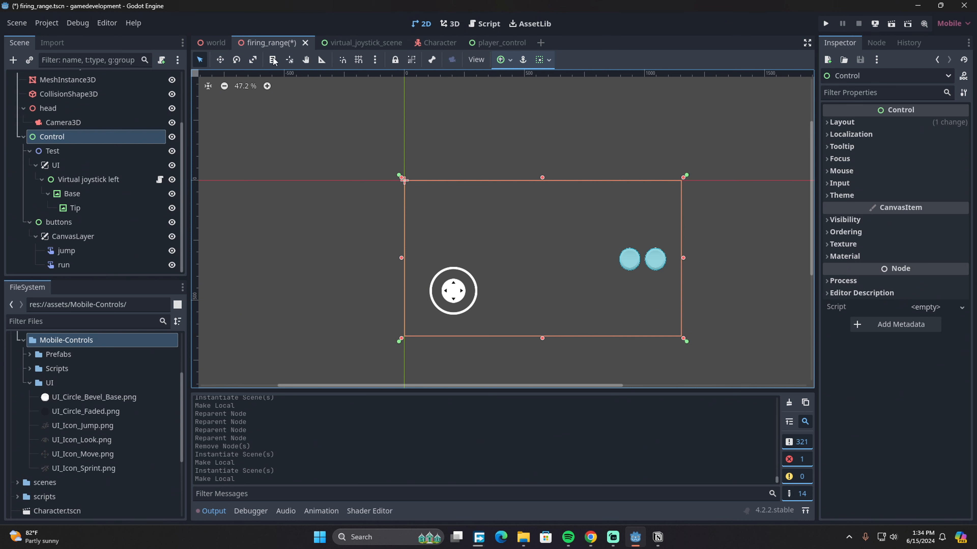
scroll(73, 128, up, 3)
click(82, 133)
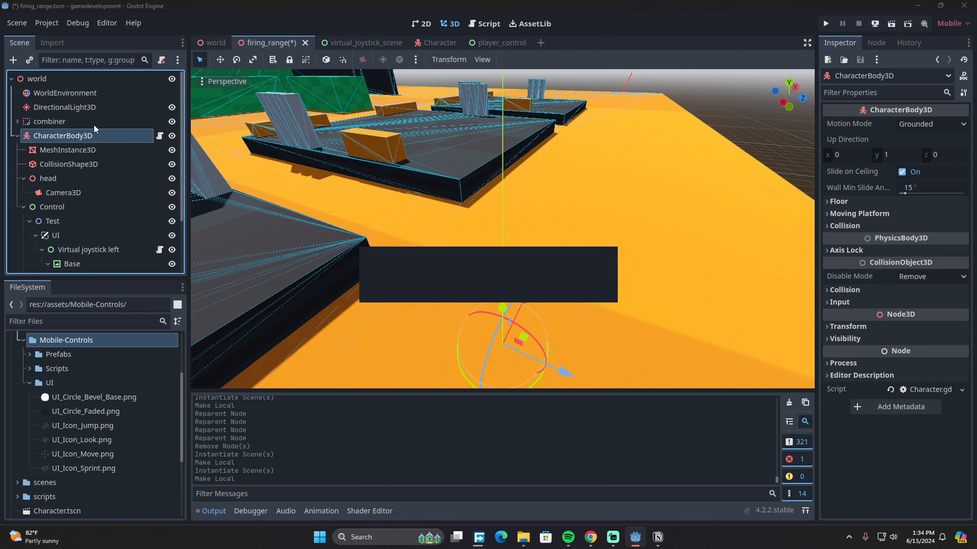
click(824, 23)
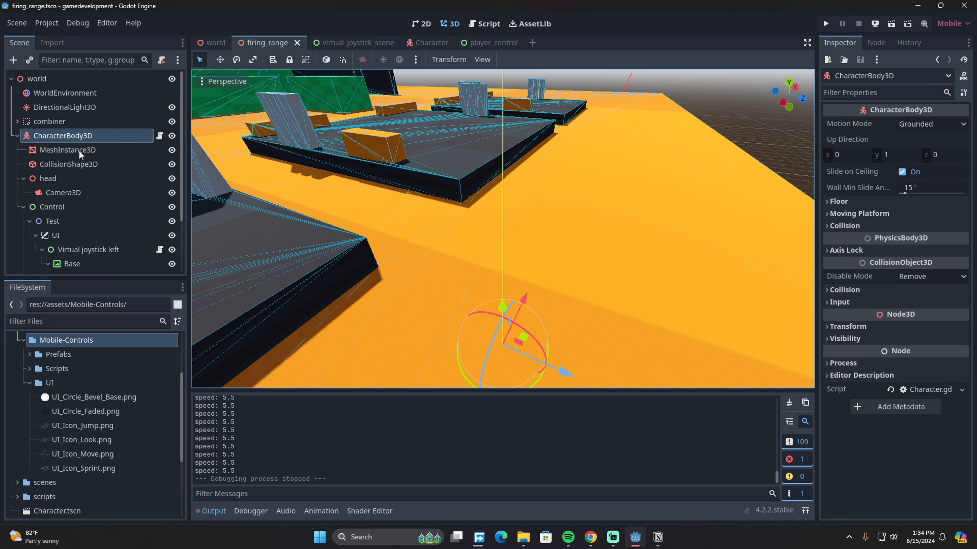
- Raise CharacterBody3D vertically so the capsule sits above the firing range floor, and save the scene
scroll(61, 174, down, 3)
scroll(61, 174, up, 3)
drag(504, 304, 504, 170)
key(ctrl+s)
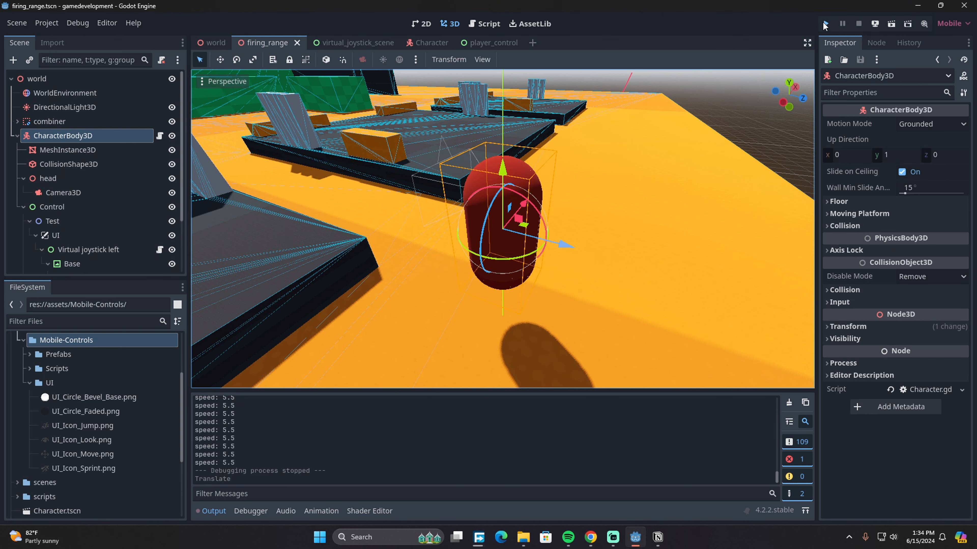
- Run the project and resize the game window's width to test how the joystick and buttons reposition, and close it
key(F5)
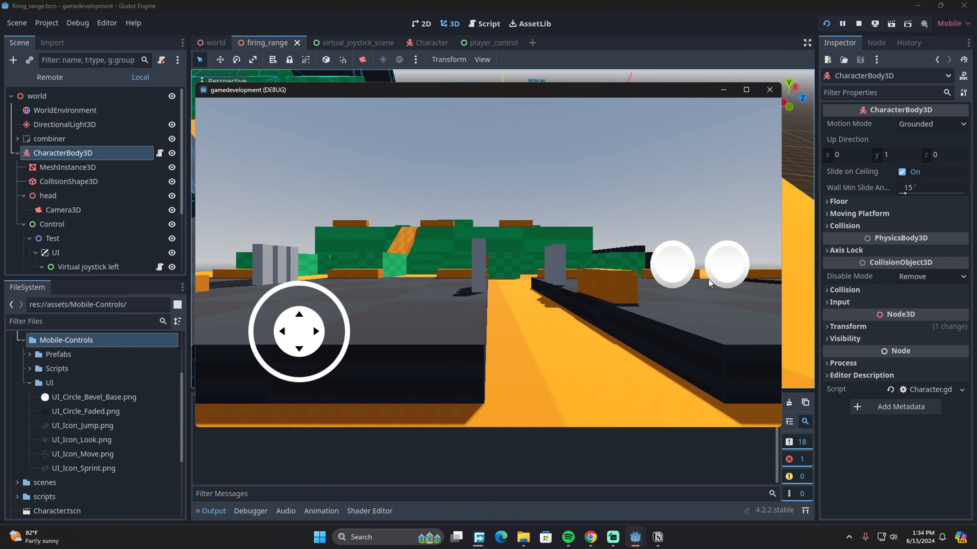
drag(780, 252, 754, 242)
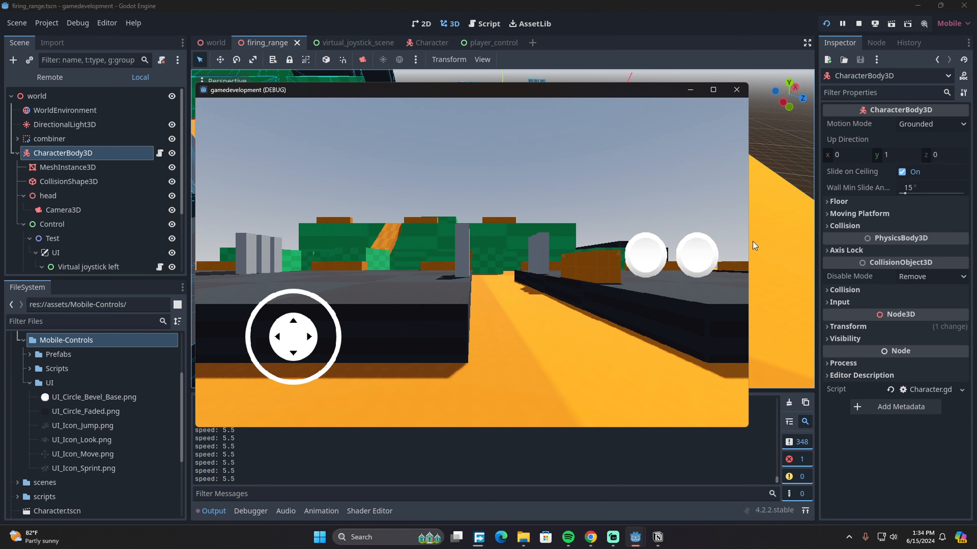
drag(749, 242, 975, 244)
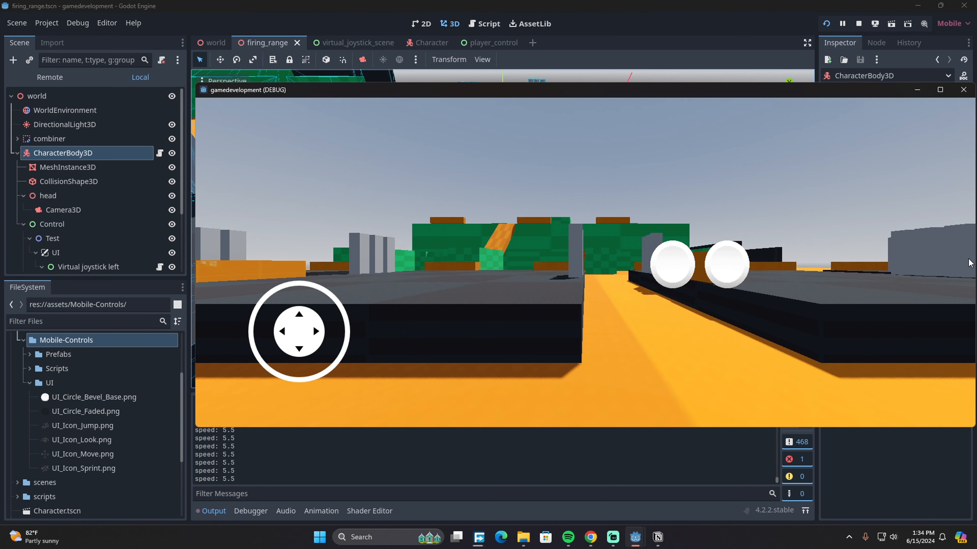
drag(675, 90, 552, 85)
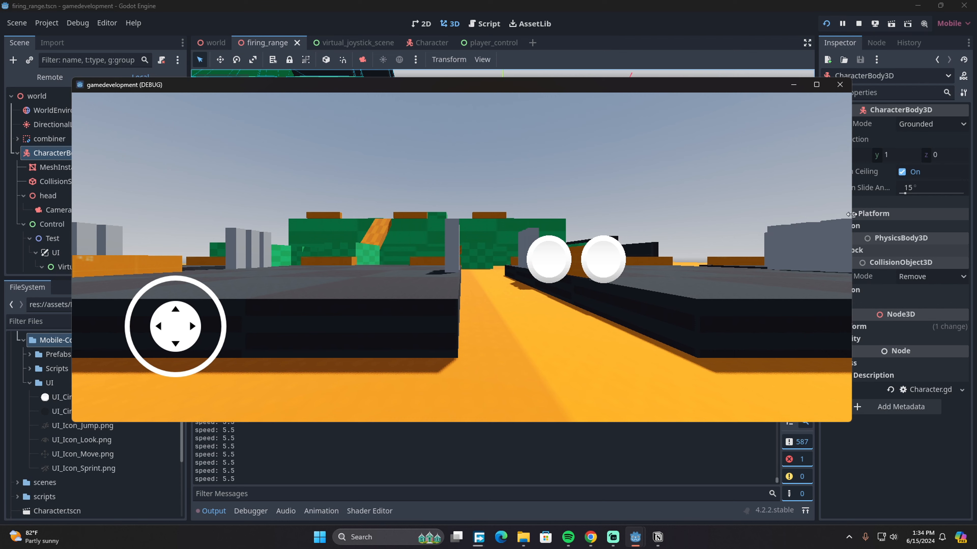
mouse_move(851, 216)
mouse_down()
mouse_move(605, 179)
mouse_move(843, 211)
mouse_up()
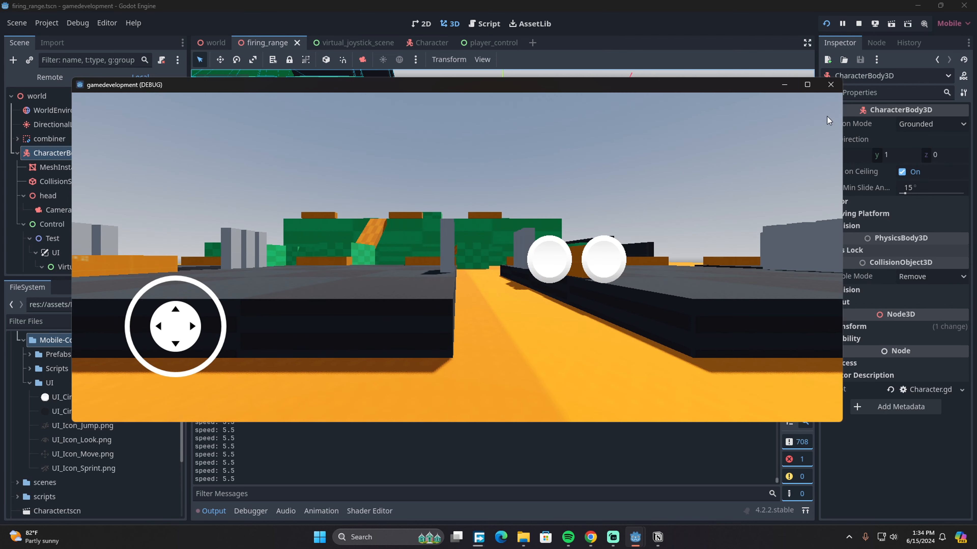
click(833, 85)
- In the Character scene, examine the anchors and extents of the Control, buttons and Virtual joystick left nodes
click(423, 43)
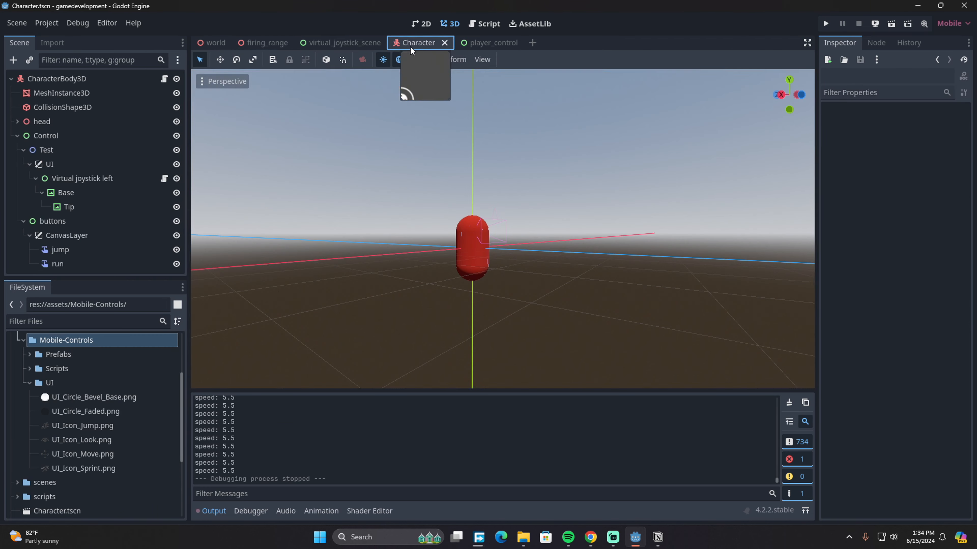
click(48, 137)
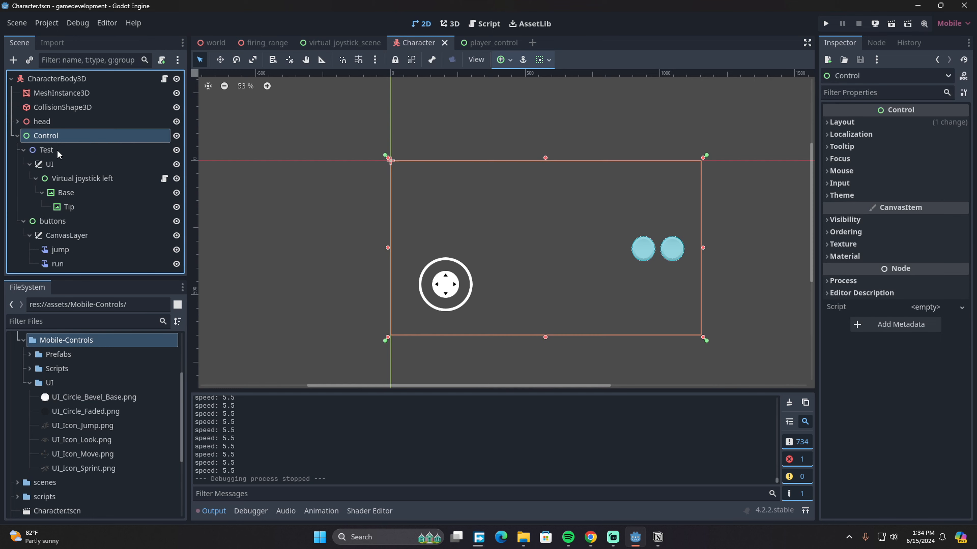
click(59, 222)
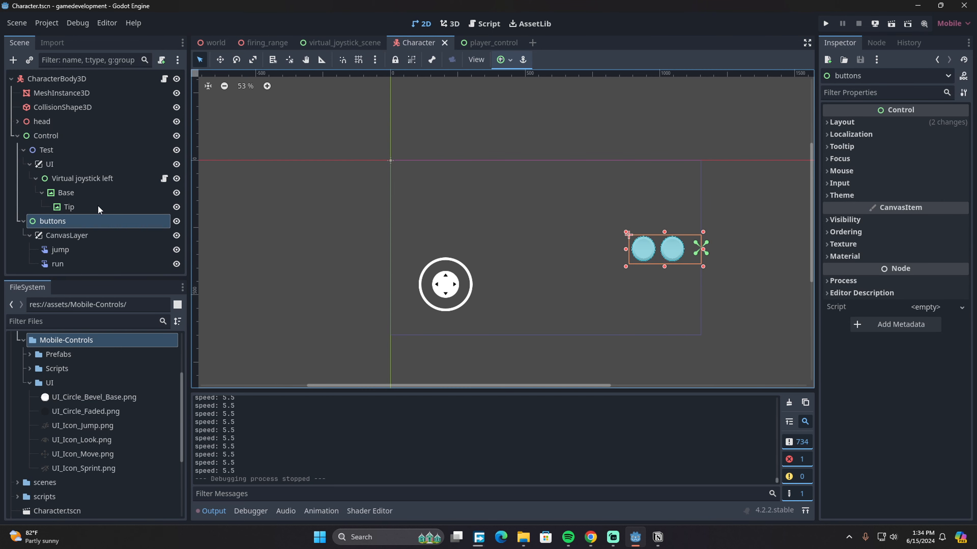
click(75, 136)
click(85, 153)
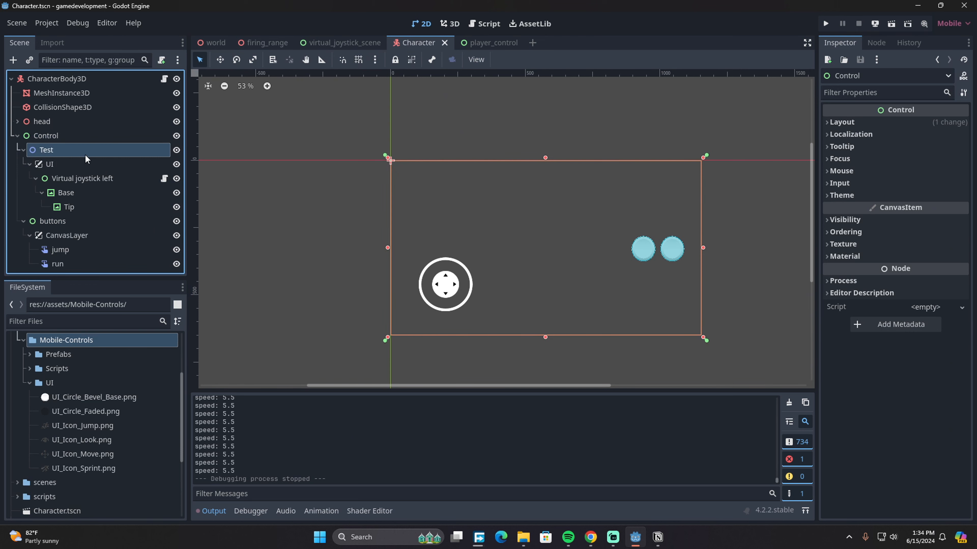
click(88, 178)
click(79, 220)
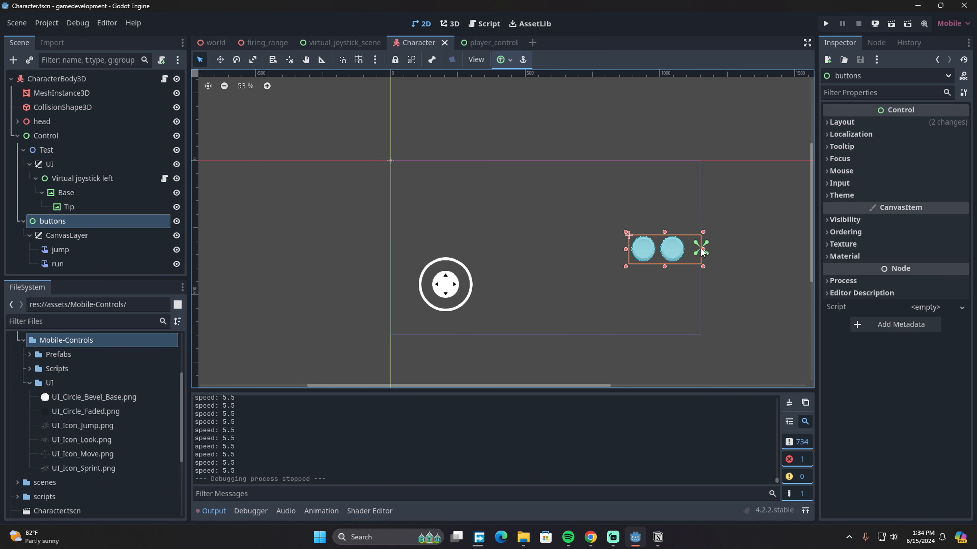
click(77, 178)
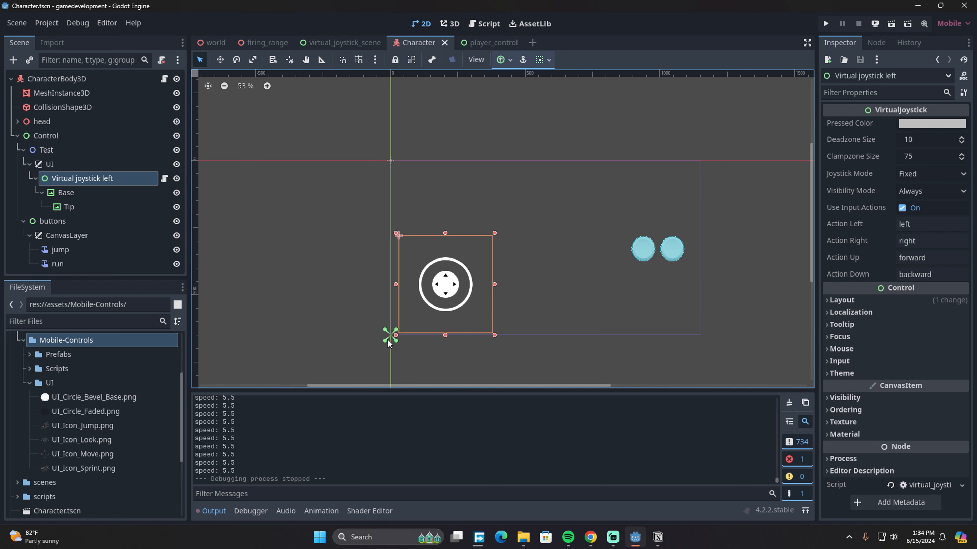
click(85, 150)
click(85, 138)
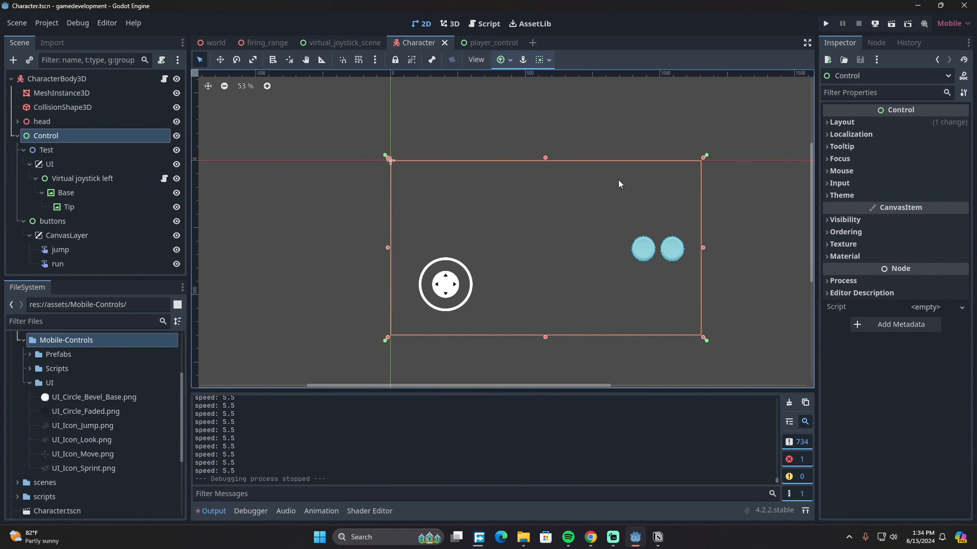
- Save and run the Character scene, widen the game window to test the buttons' anchoring, and close it
key(ctrl+s)
click(891, 24)
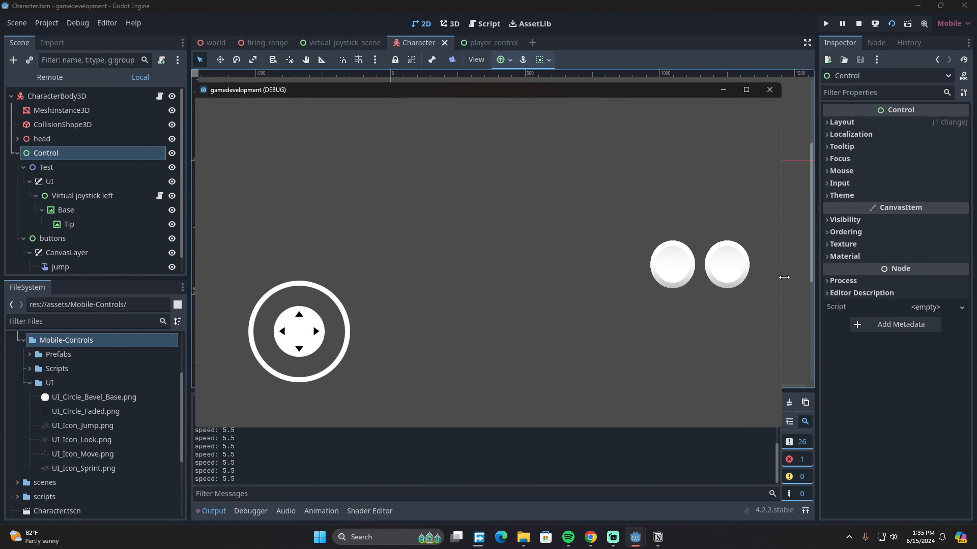
drag(780, 277, 966, 282)
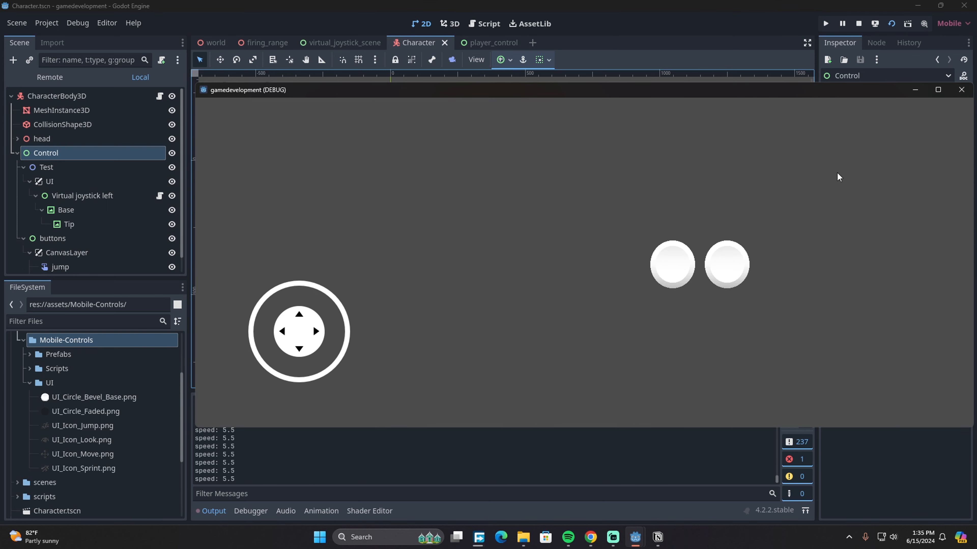
drag(772, 95, 663, 99)
drag(863, 230, 918, 231)
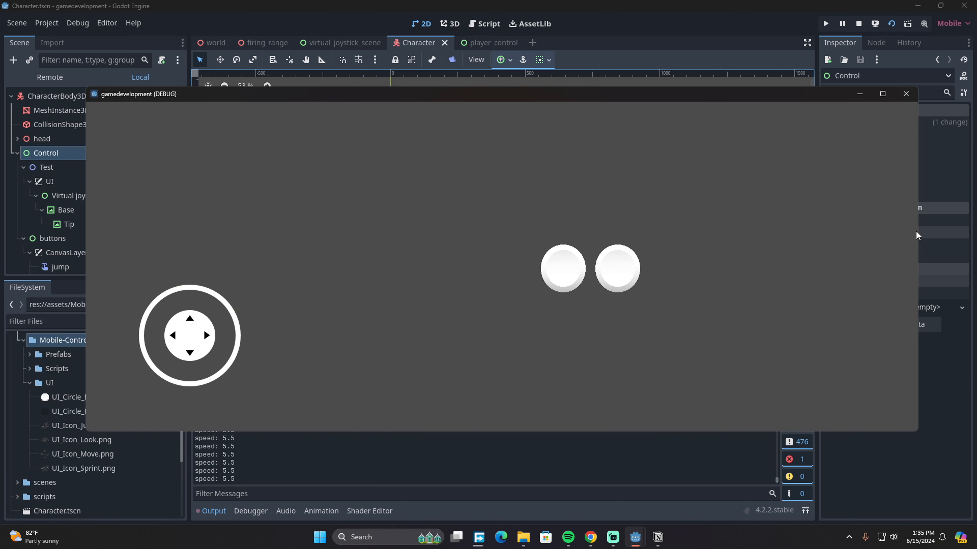
click(906, 93)
- Move jump and run directly under the buttons node, delete the emptied CanvasLayer, and save the Character scene
click(103, 240)
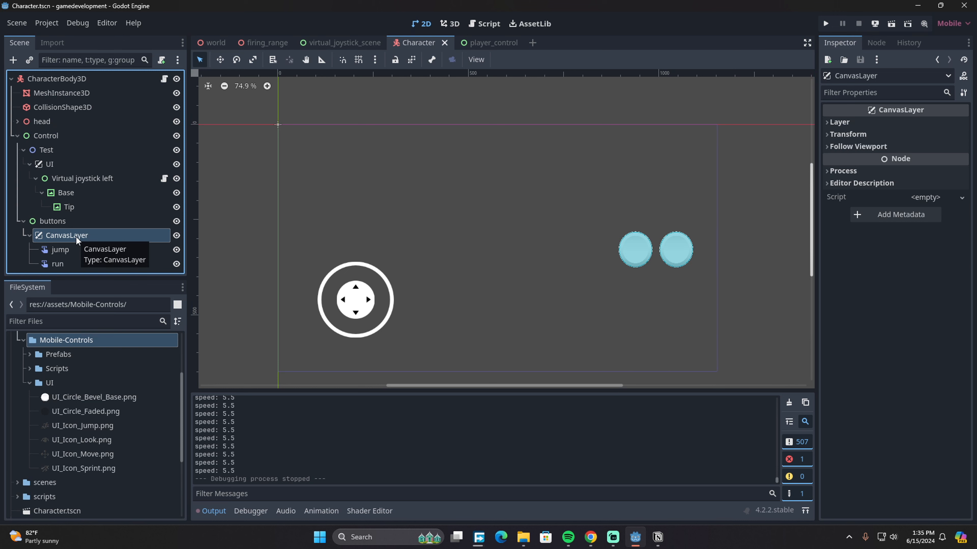
click(82, 251)
shift+click(78, 260)
drag(97, 246, 89, 236)
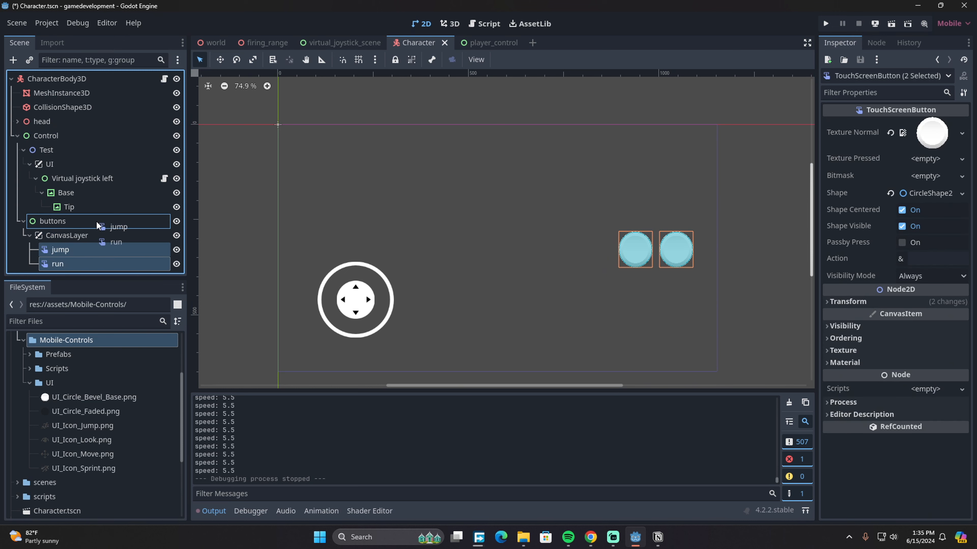
click(88, 238)
key(Delete)
key(Return)
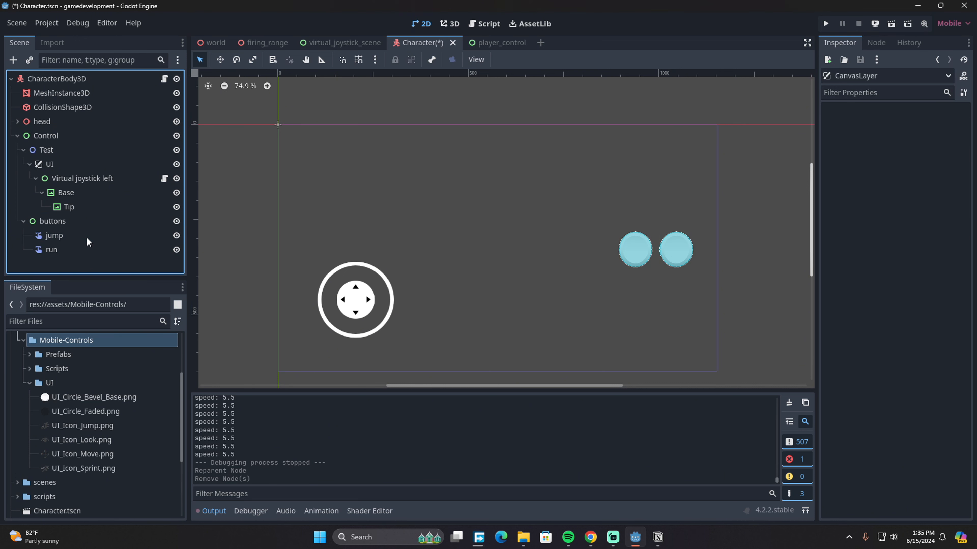
key(ctrl+s)
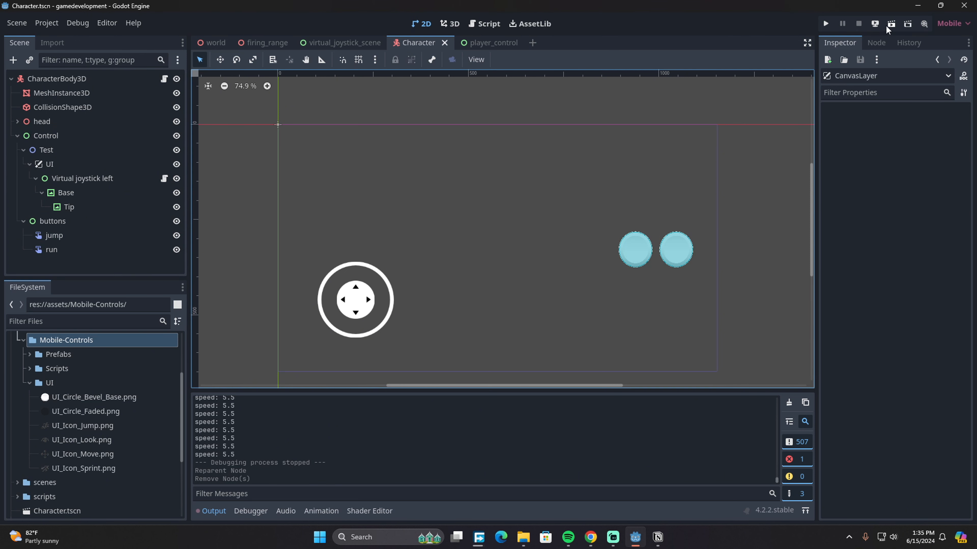
- Run the Character scene again, narrow the game window to check the buttons' anchoring, and close it
click(890, 25)
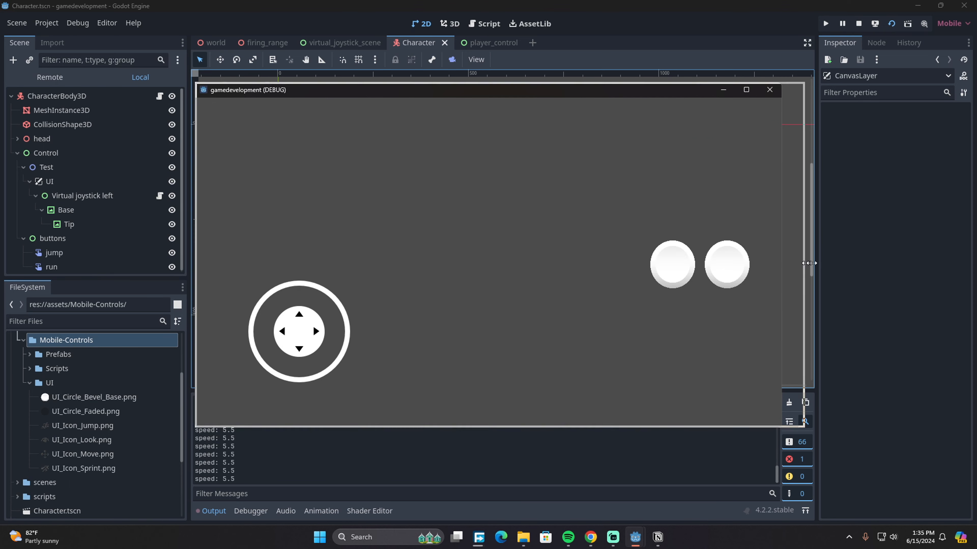
drag(808, 264, 658, 276)
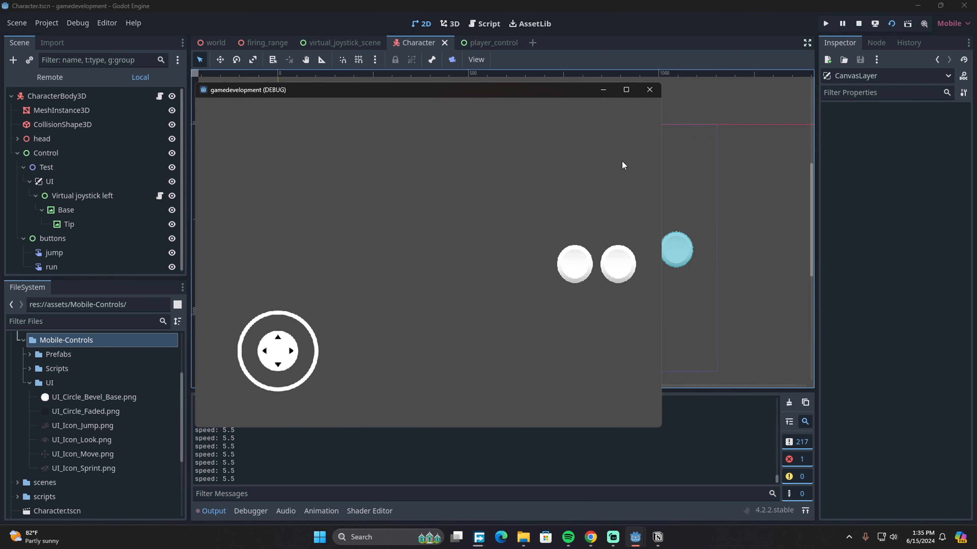
click(649, 89)
- In the player_control scene, move jump and run directly under the buttons node, delete the emptied CanvasLayer, and save
click(465, 41)
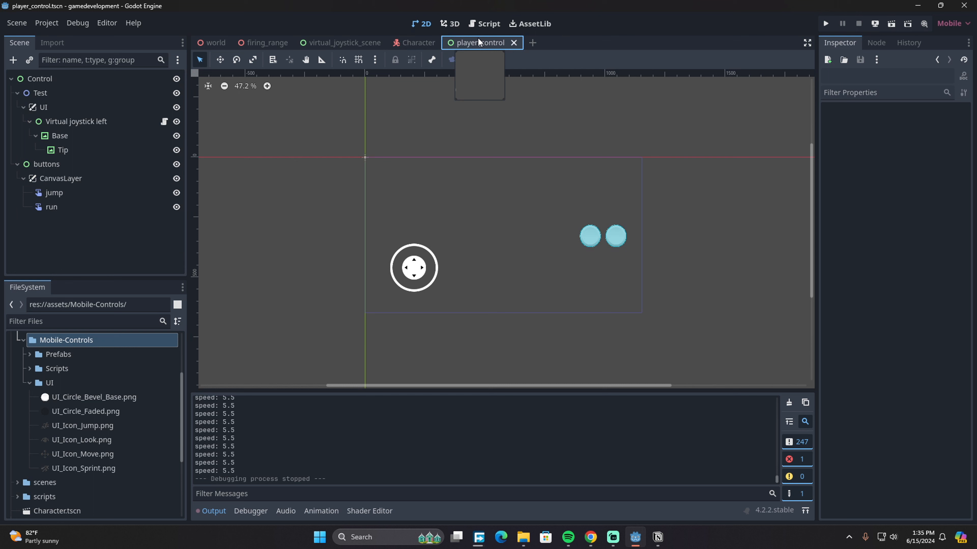
click(73, 179)
shift+click(74, 190)
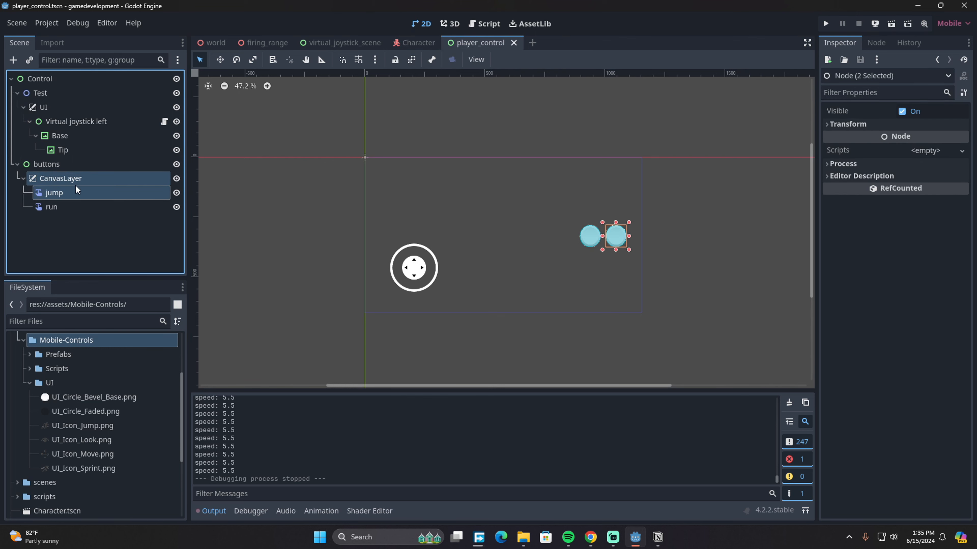
click(75, 182)
click(66, 191)
shift+click(68, 206)
drag(77, 190, 78, 165)
click(81, 179)
key(Delete)
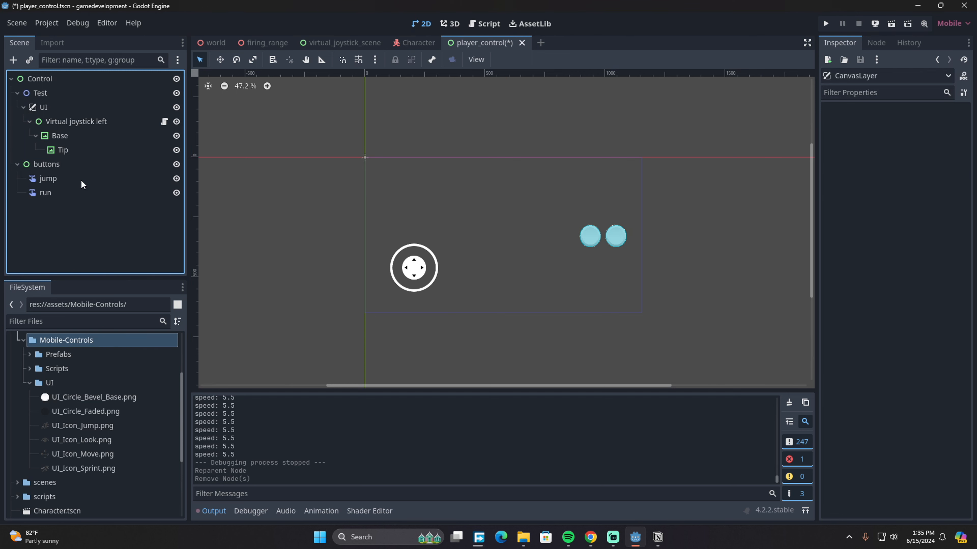
key(ctrl+s)
- In the firing_range scene, move jump and run directly under buttons, delete the leftover CanvasLayer, and save
click(409, 42)
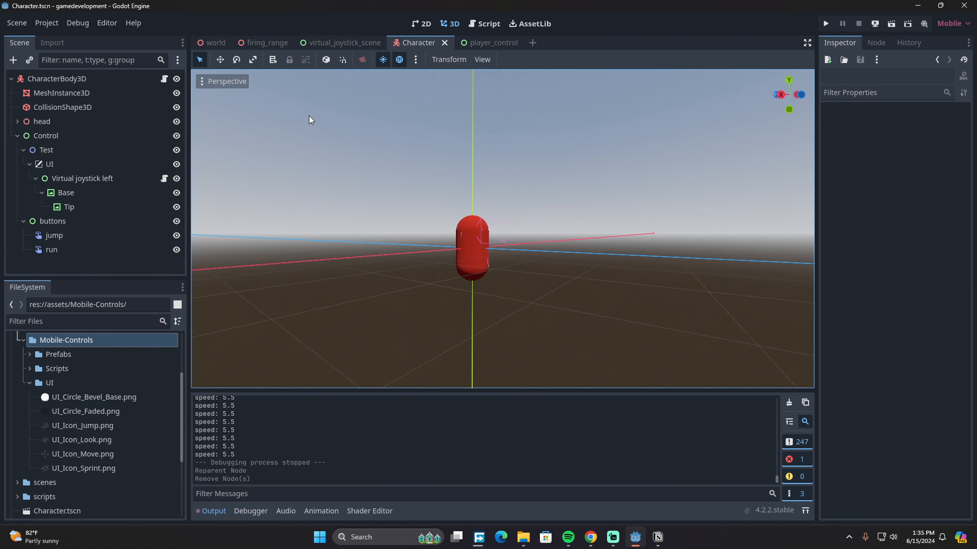
click(348, 43)
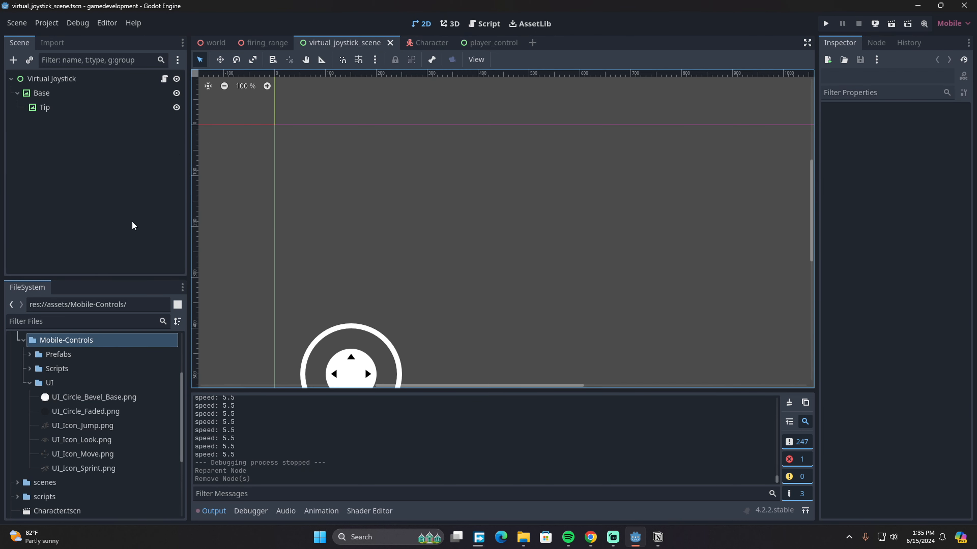
click(266, 43)
click(78, 252)
shift+click(75, 260)
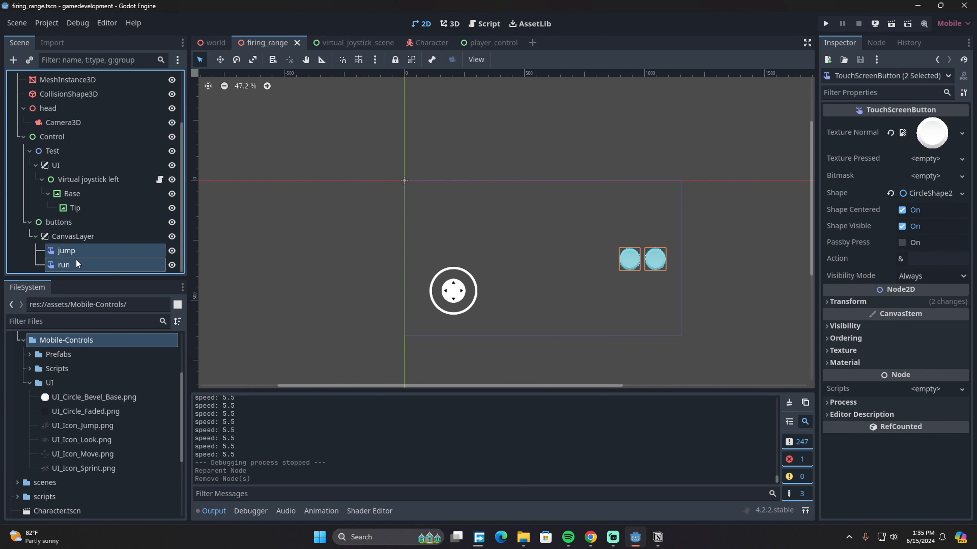
drag(74, 251, 82, 231)
click(81, 237)
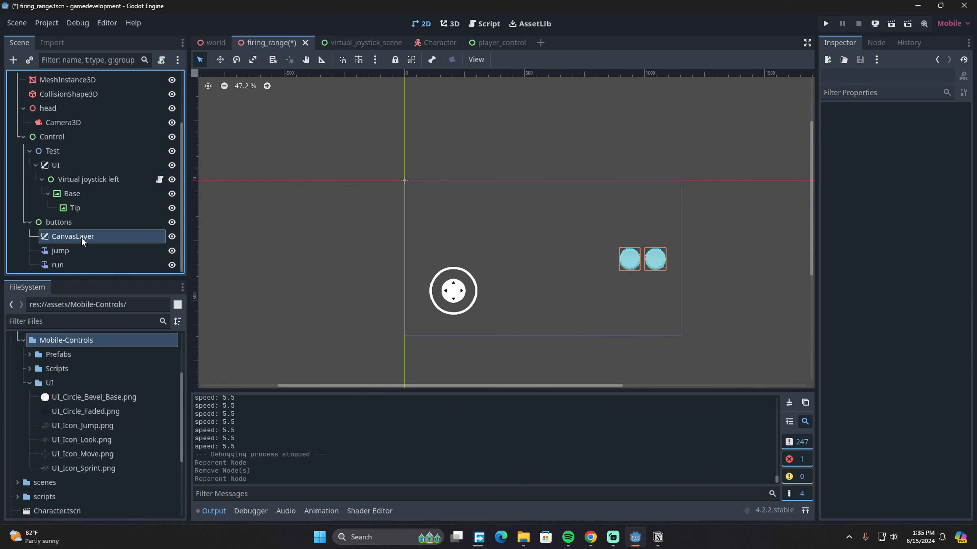
key(Delete)
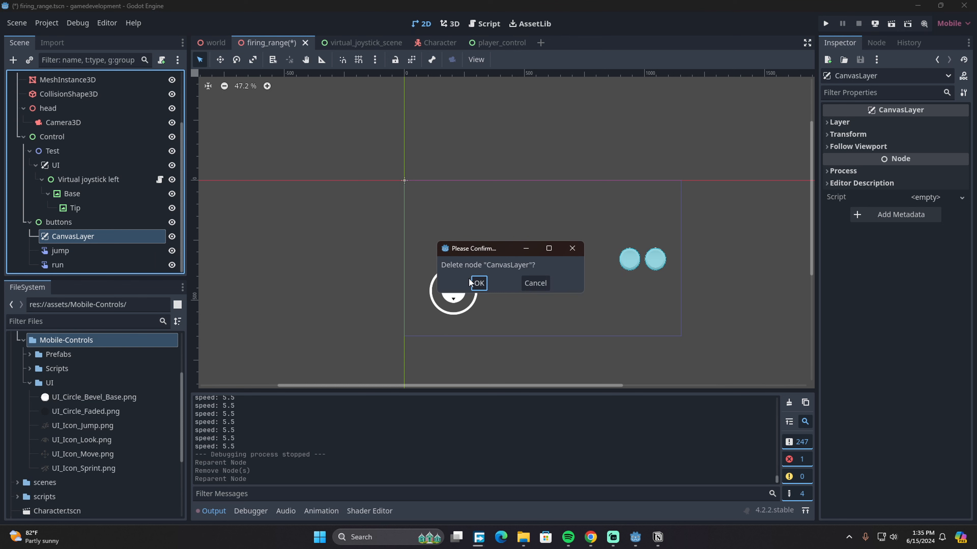
click(471, 280)
click(860, 59)
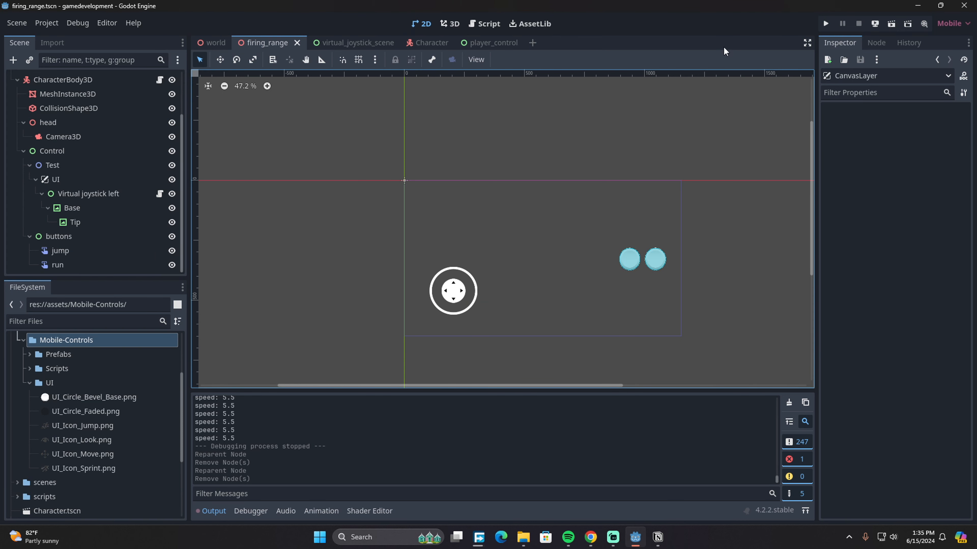
- Run the project, narrow the game window to check the on-screen controls' anchoring in the firing range, and close it
click(823, 26)
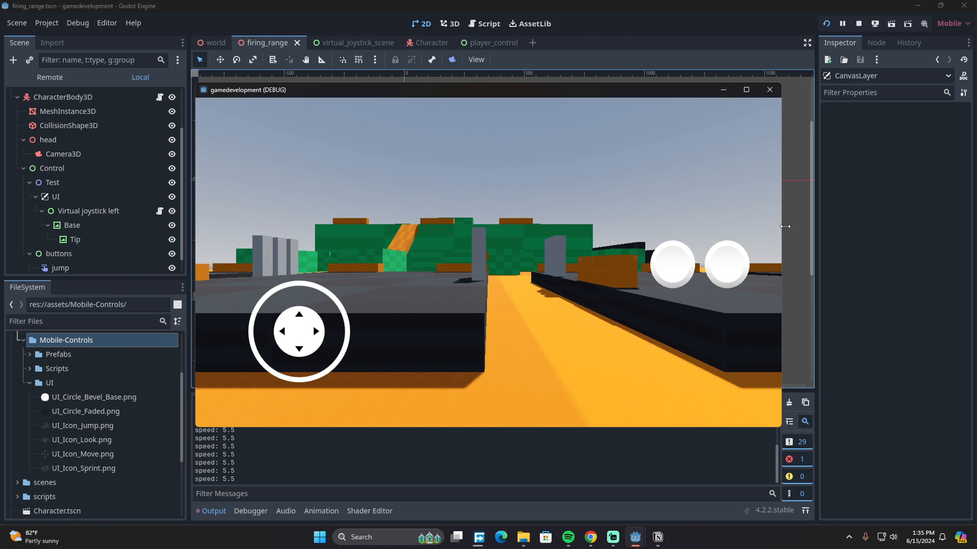
drag(781, 223, 701, 233)
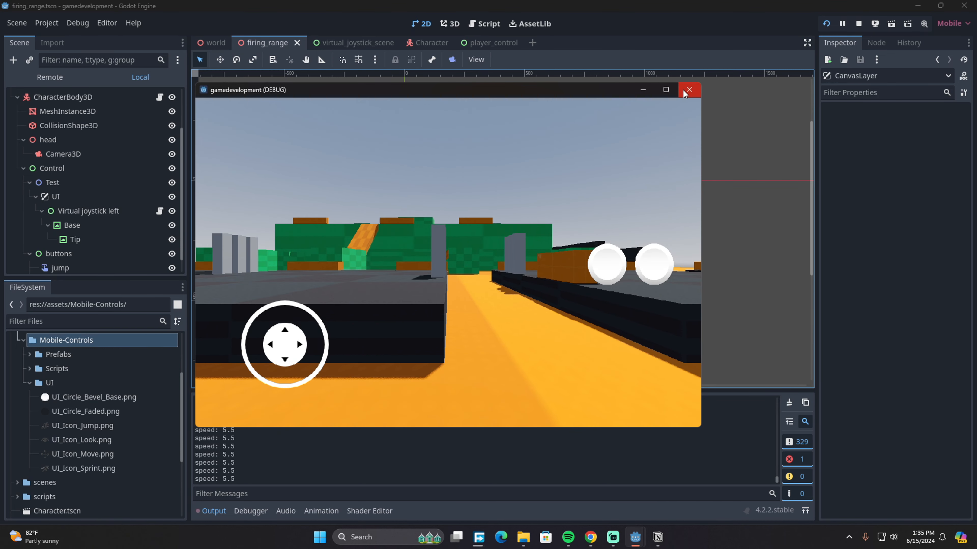
click(684, 90)
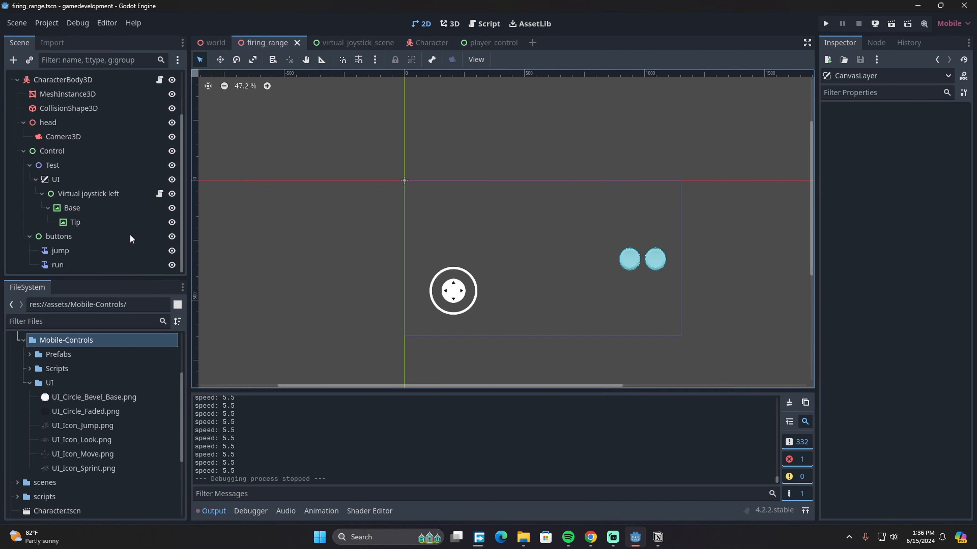
- Deploy the project with remote debug to test the controls on the mobile device
scroll(453, 232, down, 2)
scroll(438, 243, up, 2)
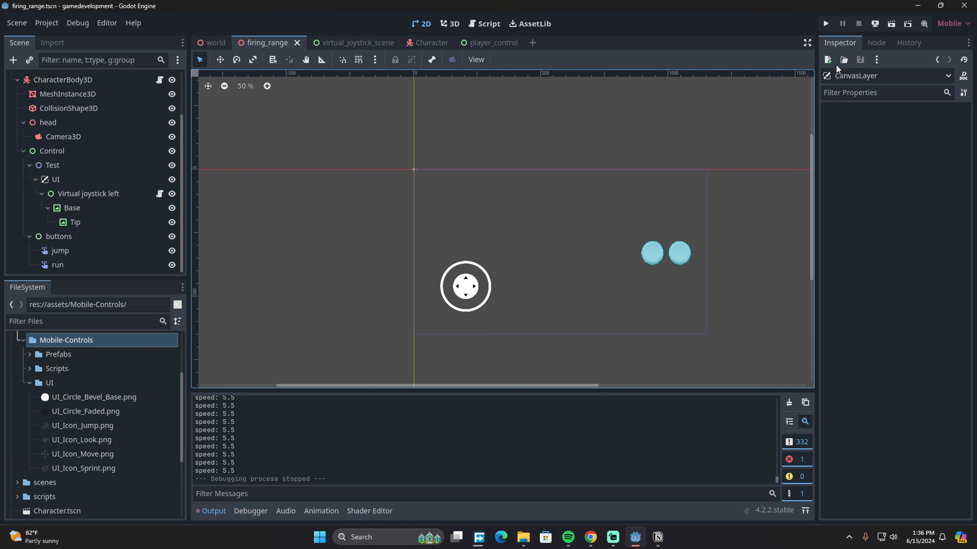
click(875, 24)
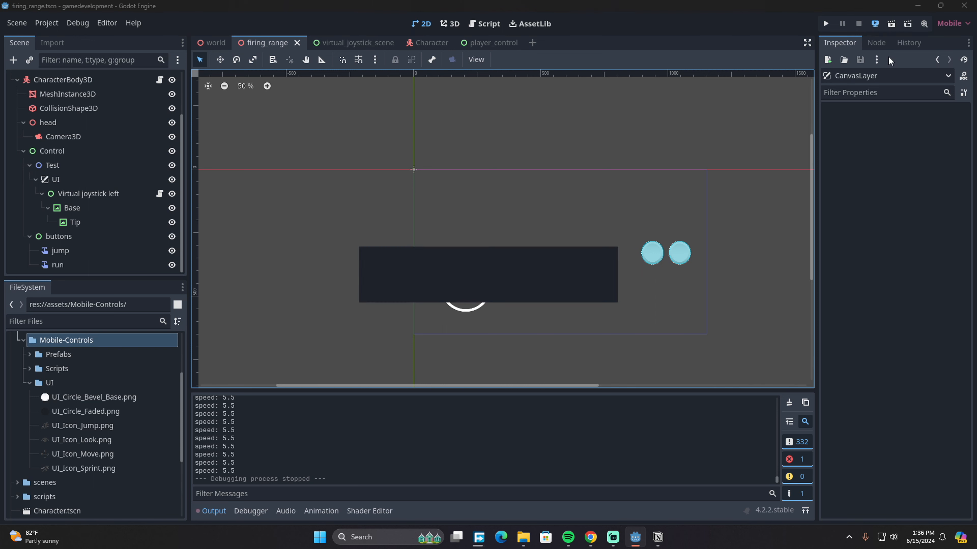
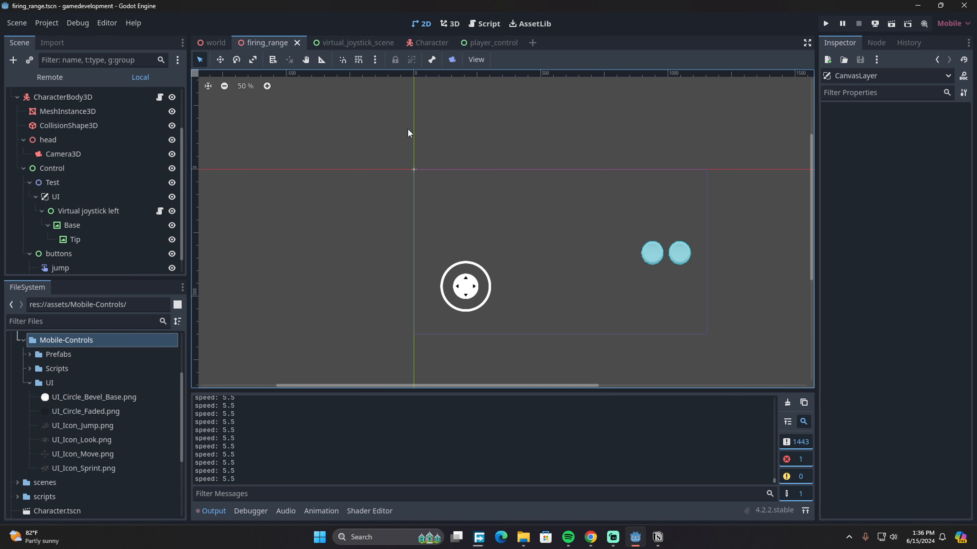
key(ctrl+s)
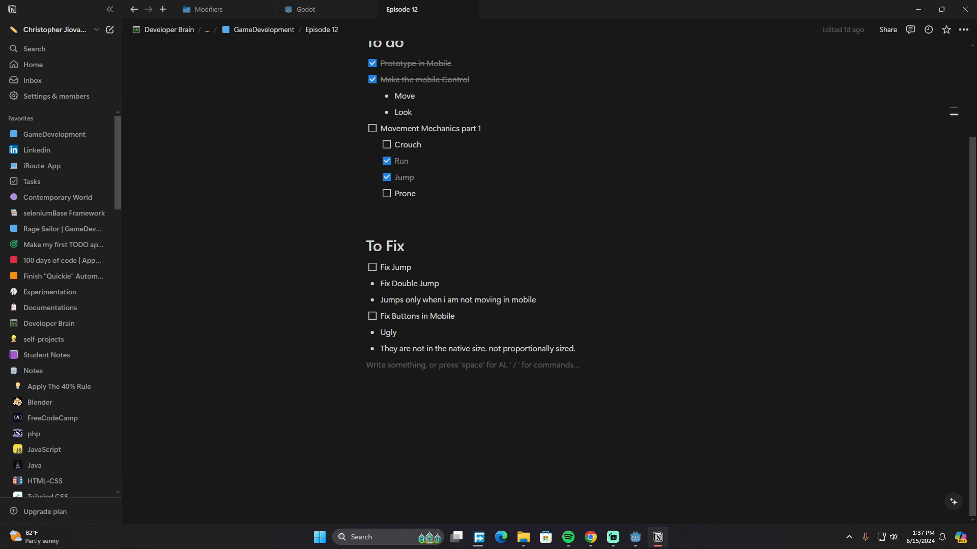
click(636, 537)
click(613, 538)
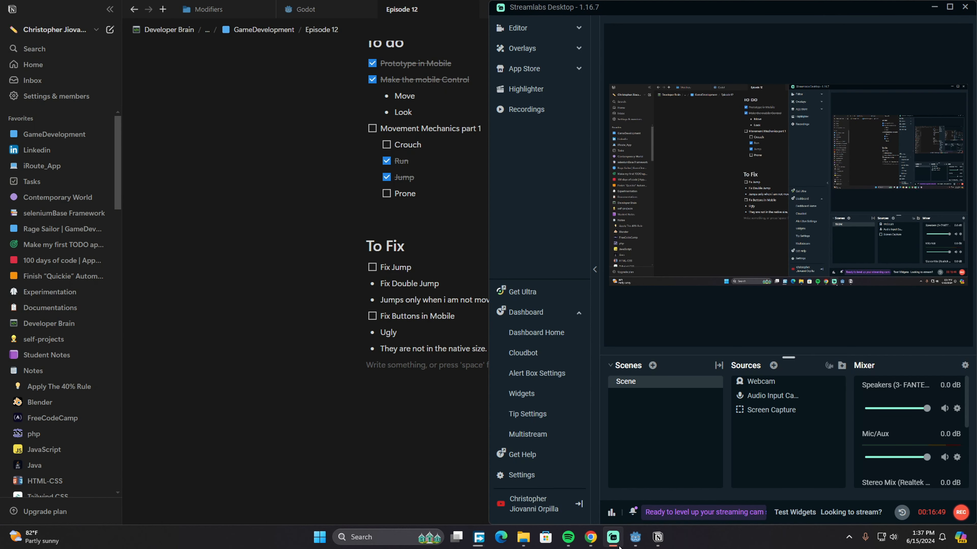
click(617, 544)
click(634, 545)
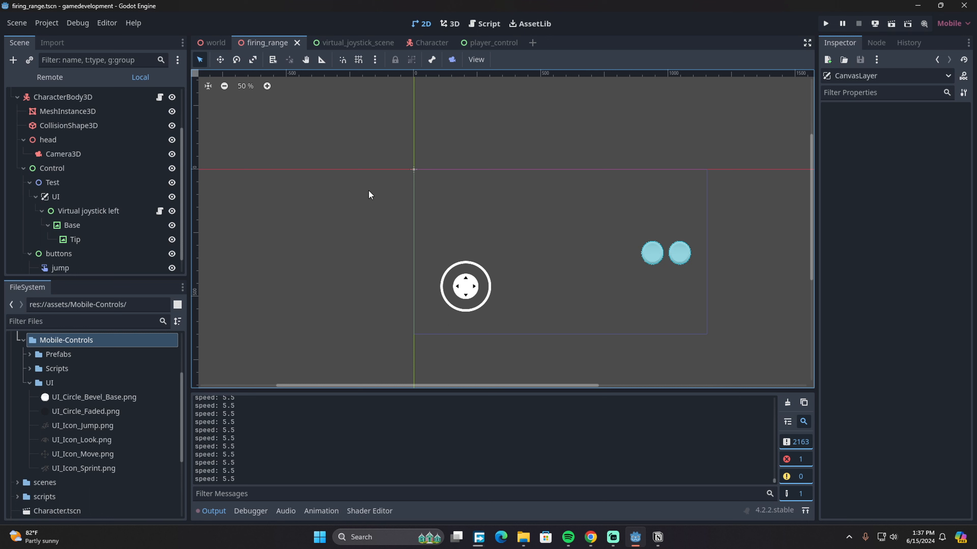
- In the player_control scene, inspect the properties of the jump and run touch buttons
click(490, 45)
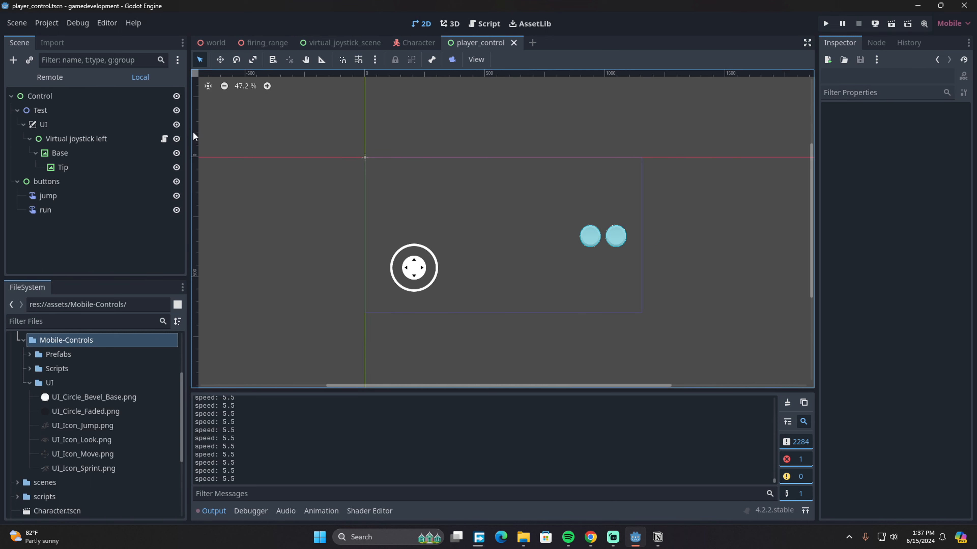
click(90, 196)
click(90, 212)
click(87, 201)
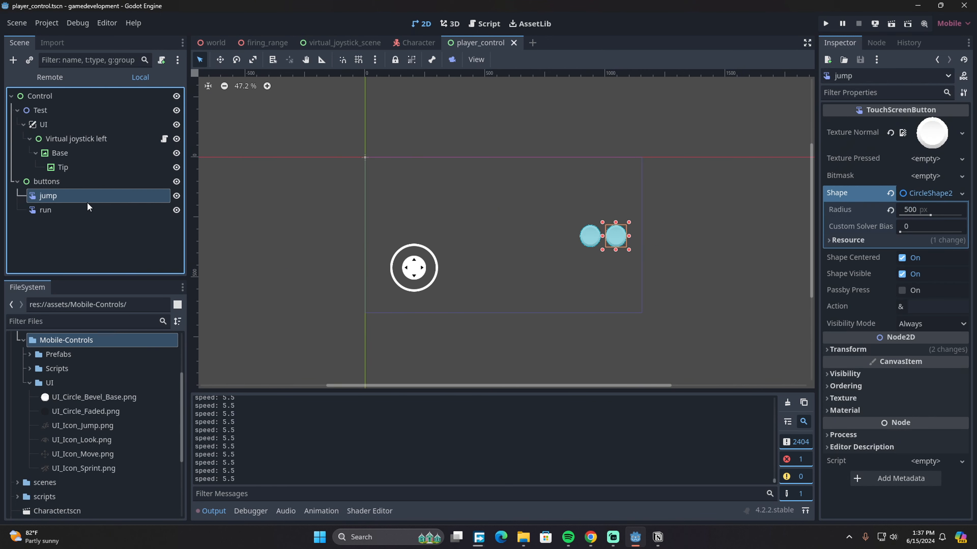
key(ctrl+s)
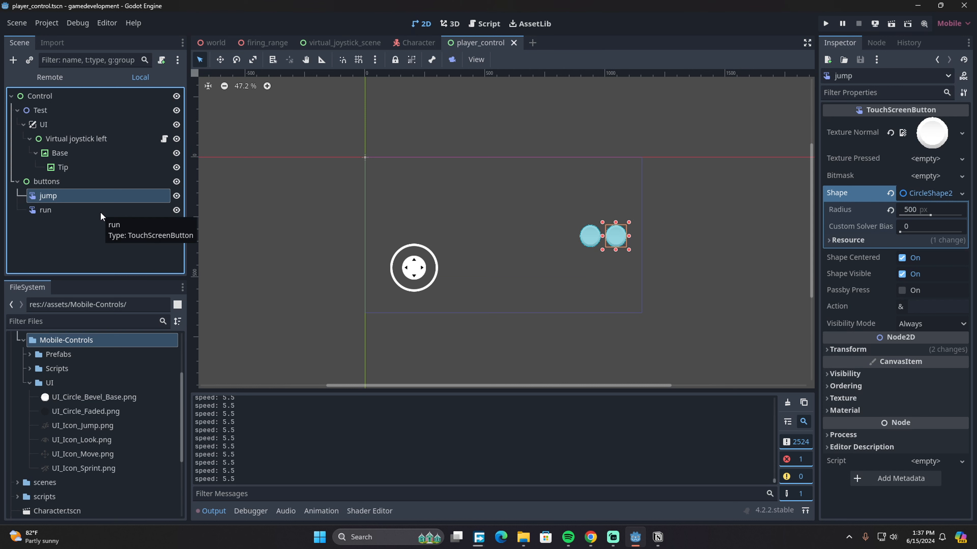
click(100, 211)
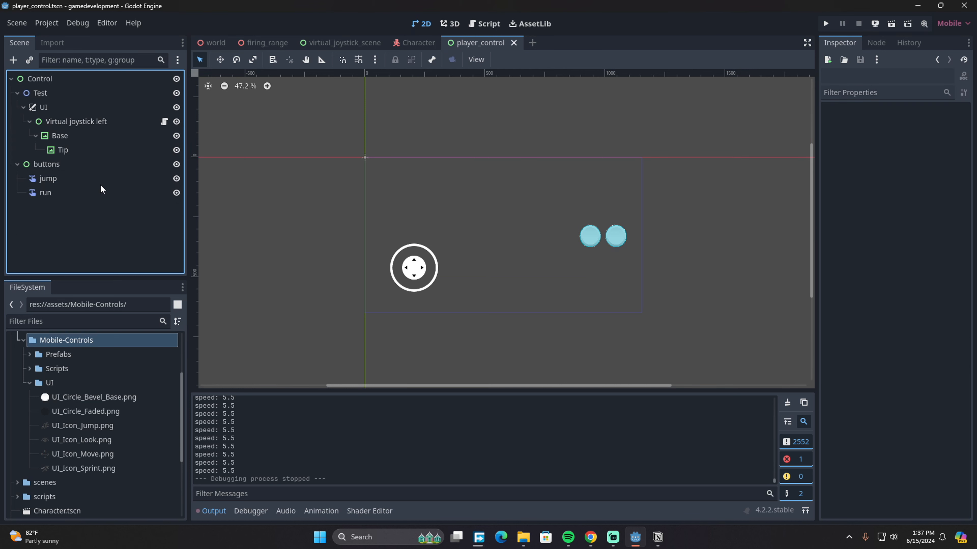
click(100, 183)
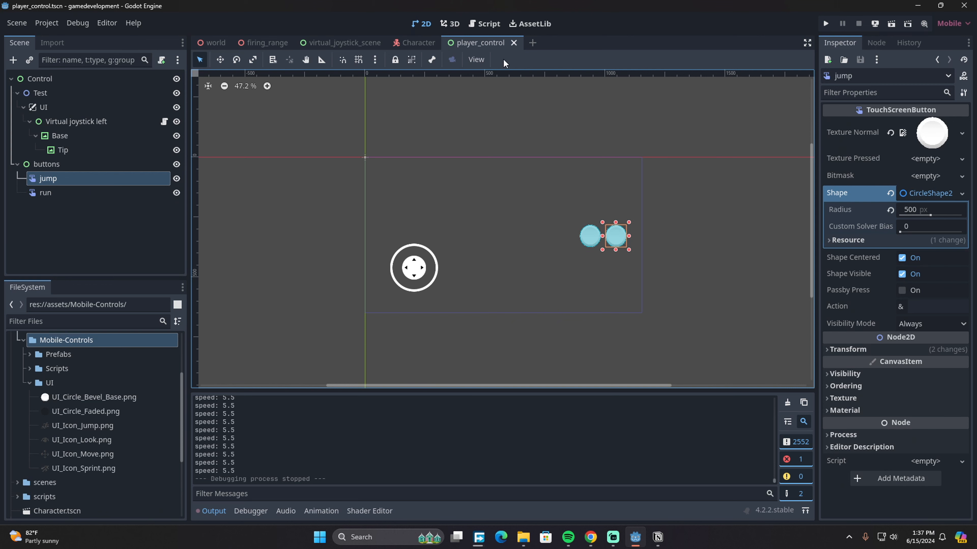
- In the Character scene, connect the jump button's pressed() signal to the _on_jump_pressed method on CharacterBody3D
click(418, 42)
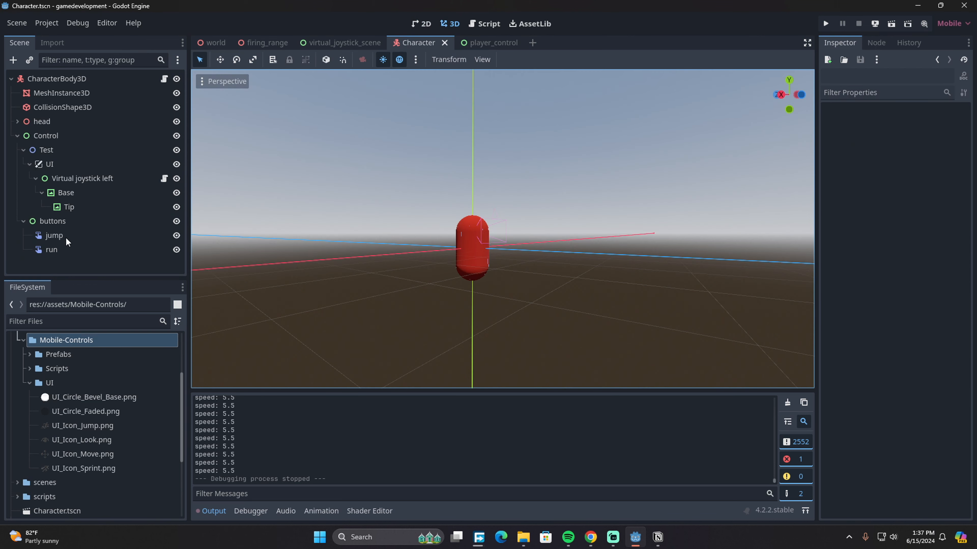
click(93, 238)
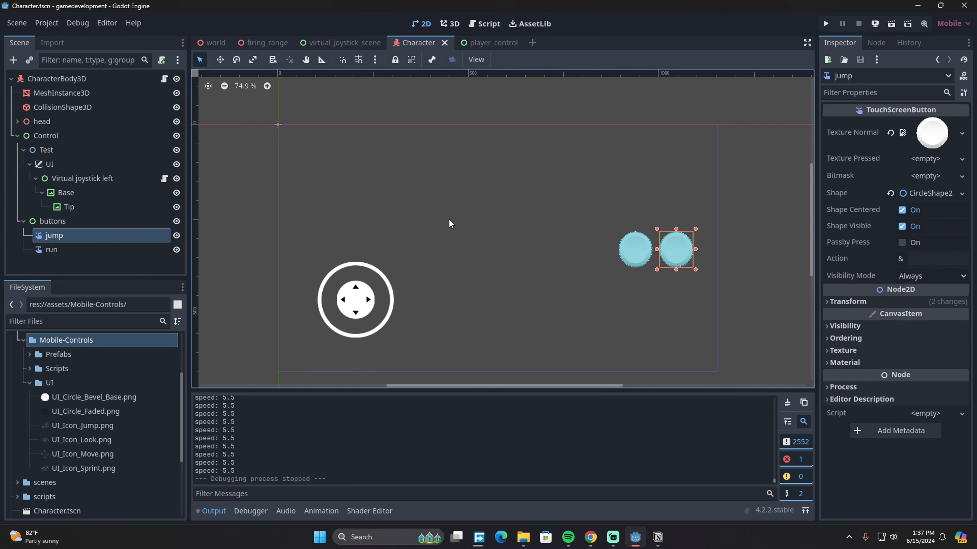
click(873, 44)
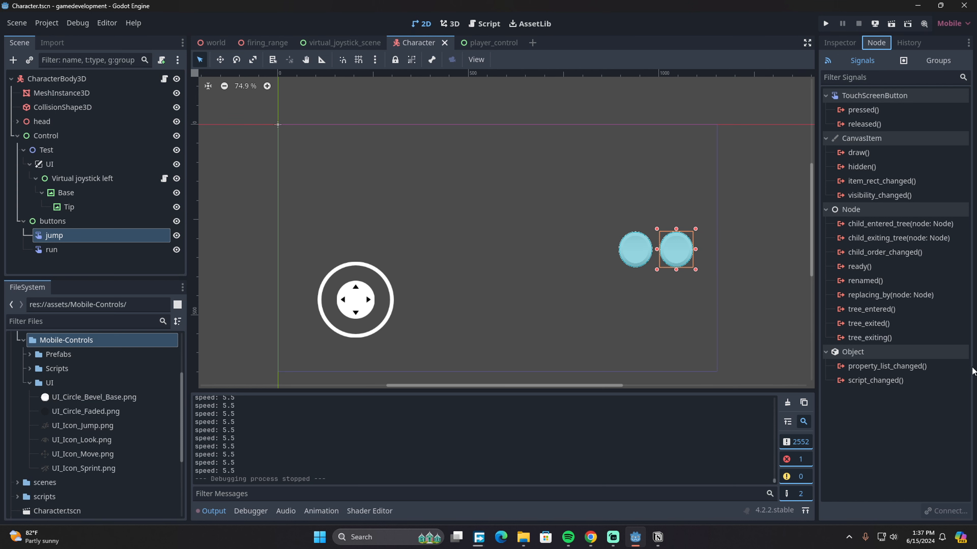
double_click(864, 110)
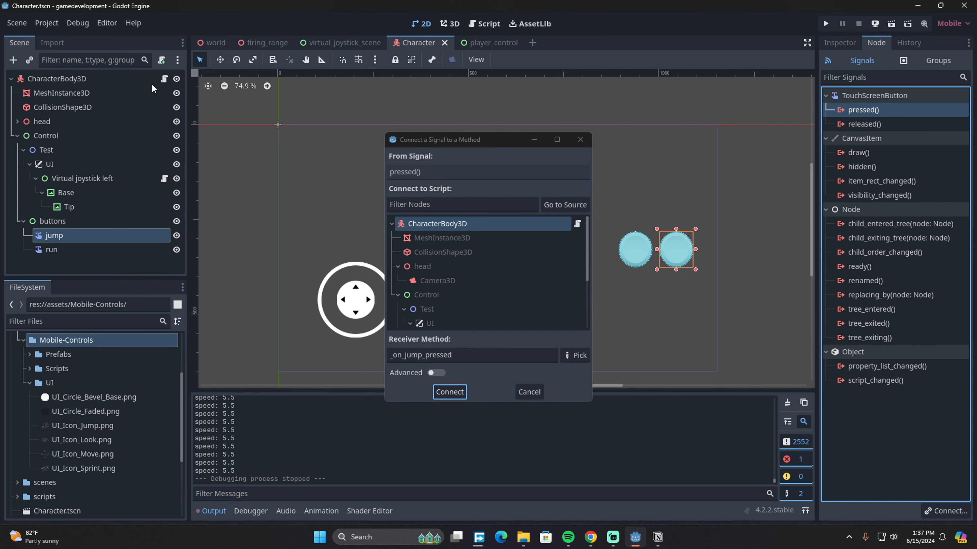
click(443, 392)
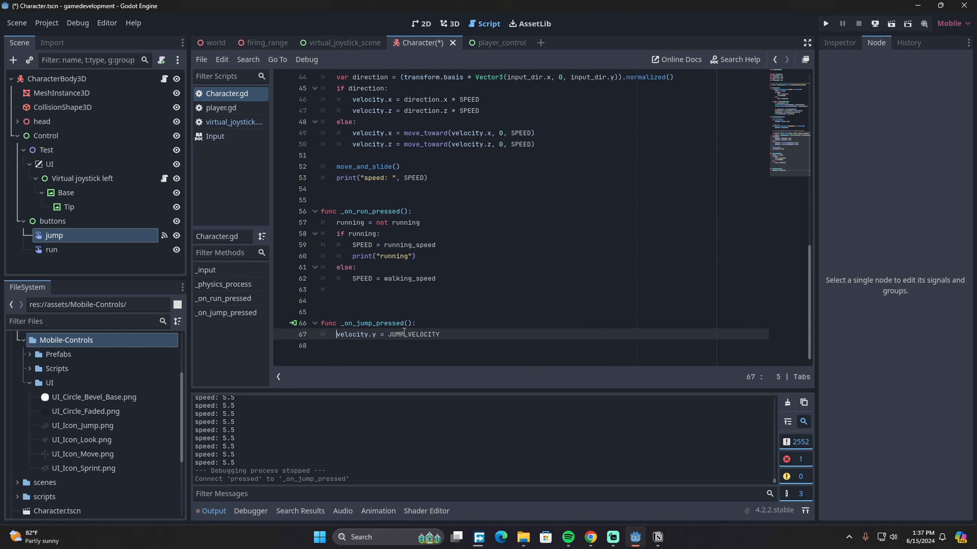
- Delete the _on_run_pressed and _on_jump_pressed functions from Character.gd and save the script
scroll(404, 331, up, 2)
scroll(430, 331, down, 1)
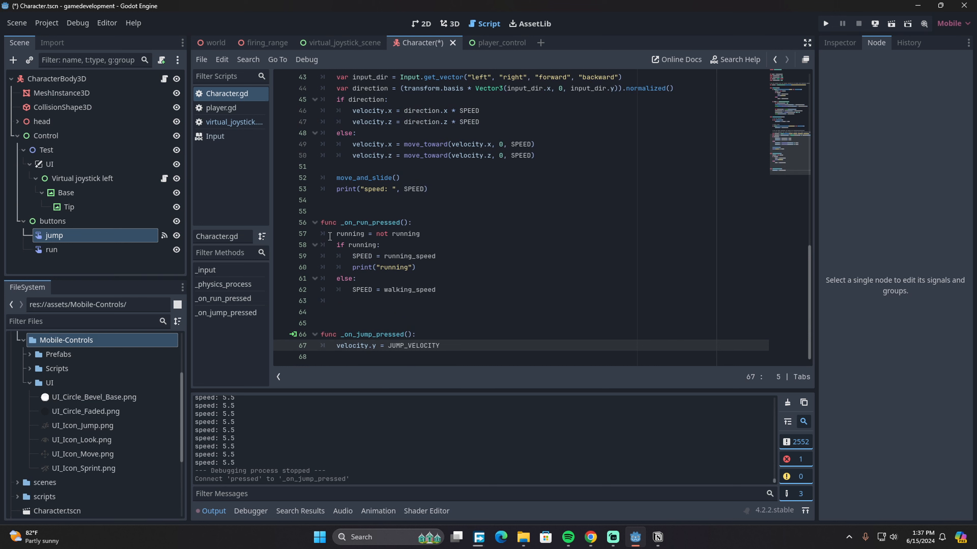
scroll(330, 237, up, 2)
scroll(371, 286, down, 2)
drag(355, 362, 354, 235)
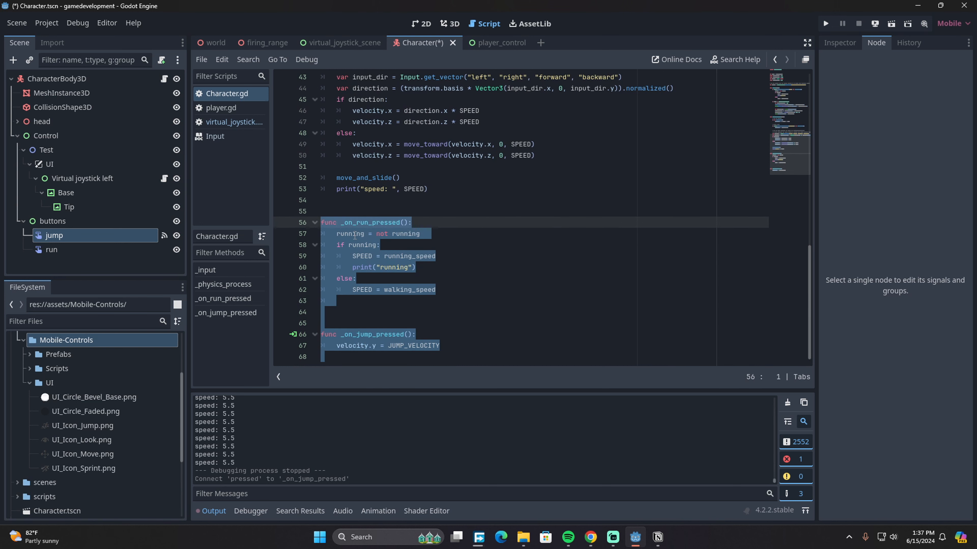
key(BackSpace)
key(BackSpace)
key(ctrl+s)
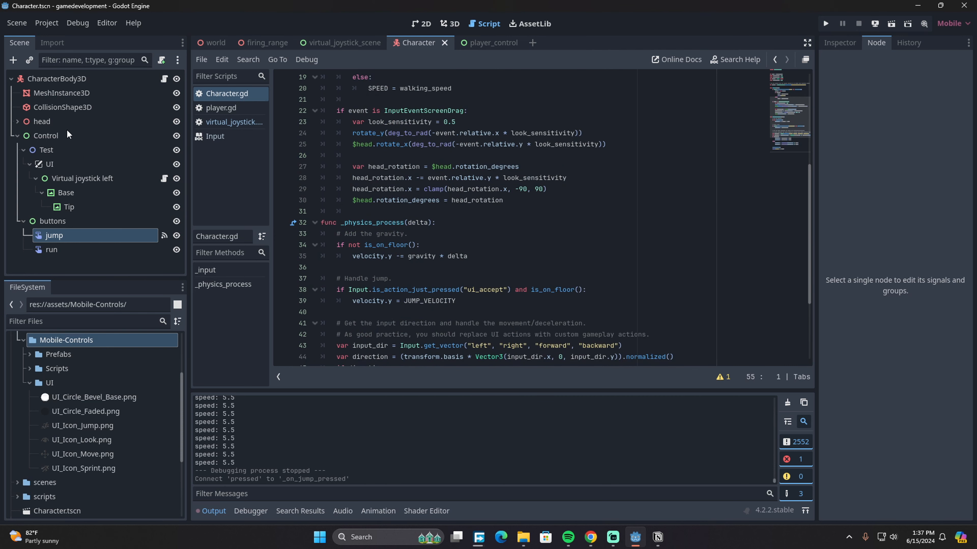
- Disconnect the jump button's pressed() signal from _on_jump_pressed
click(142, 79)
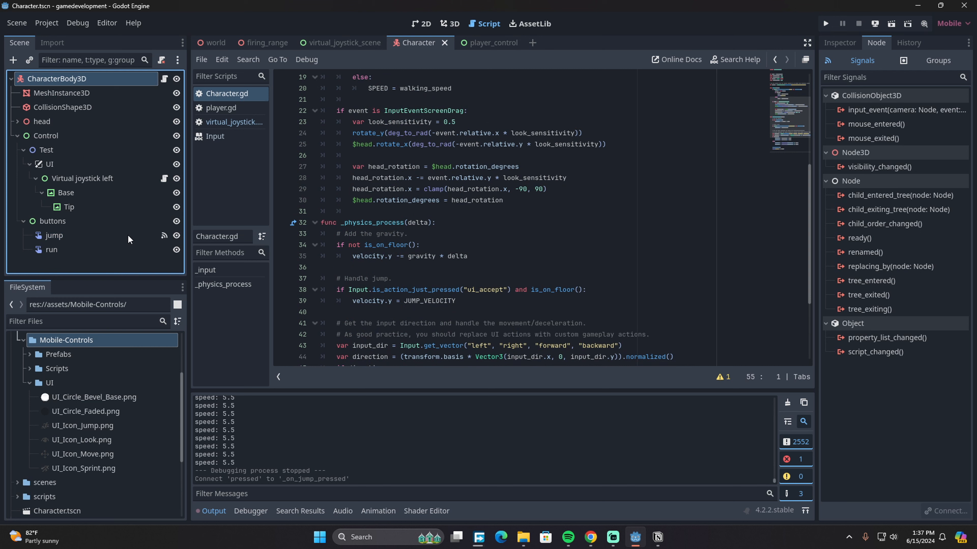
click(154, 236)
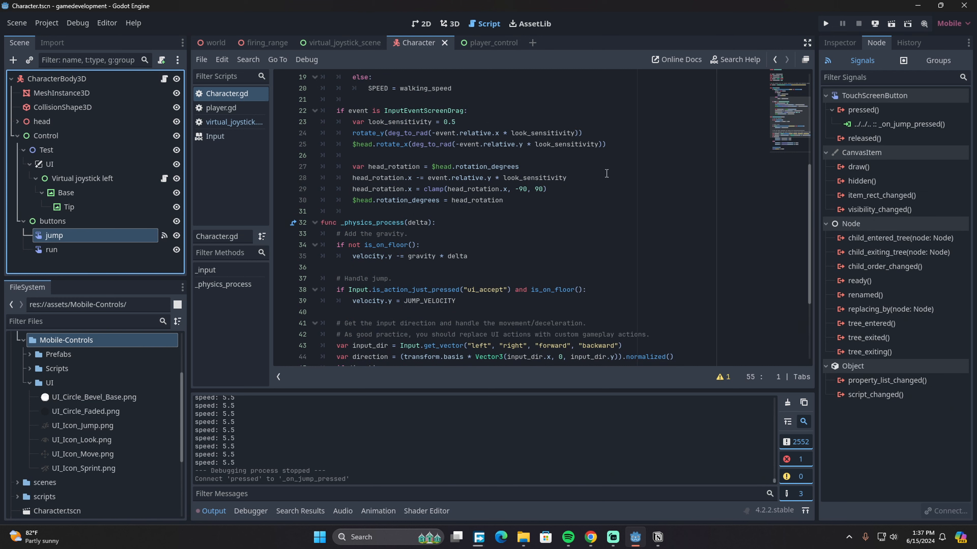
click(904, 129)
right_click(905, 129)
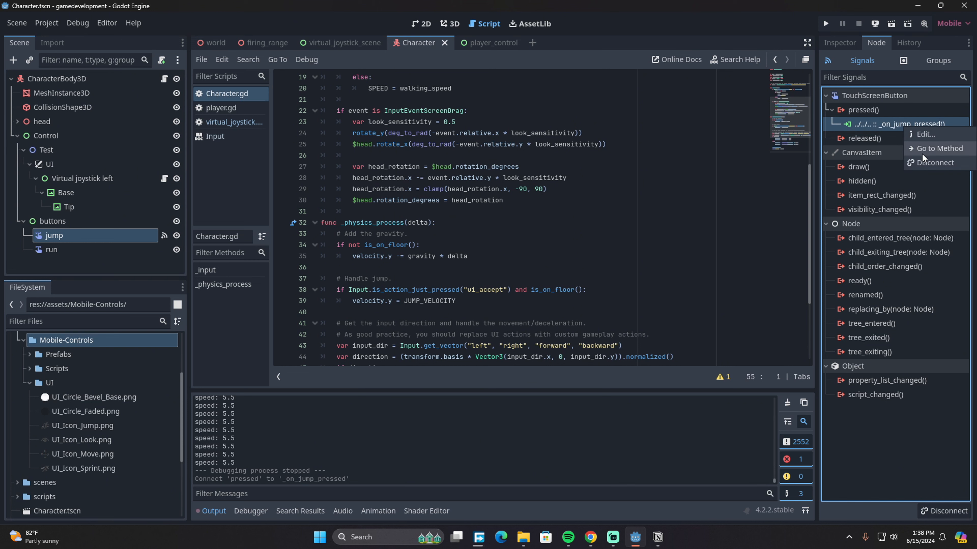
click(922, 162)
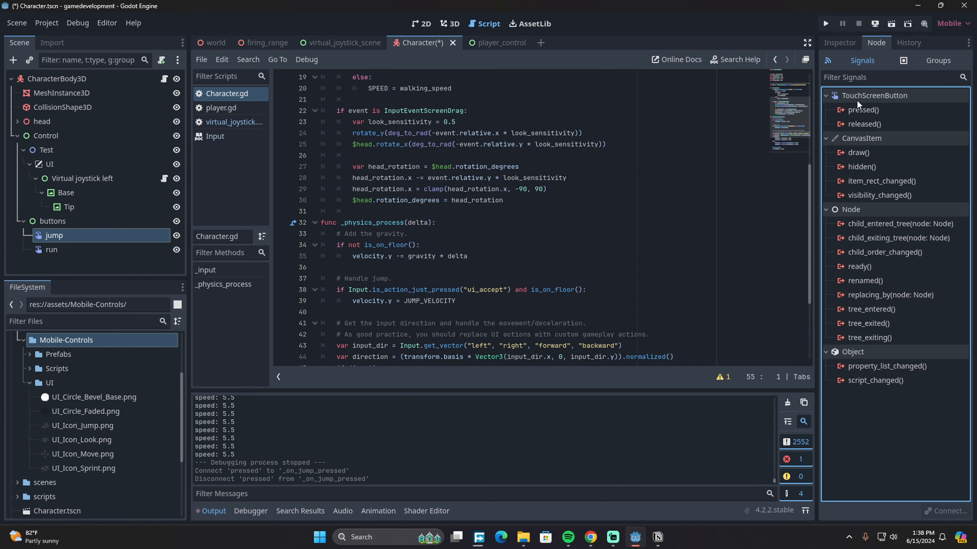
- Connect the jump button's pressed() signal to a new _on_jump_pressed method on CharacterBody3D
double_click(878, 111)
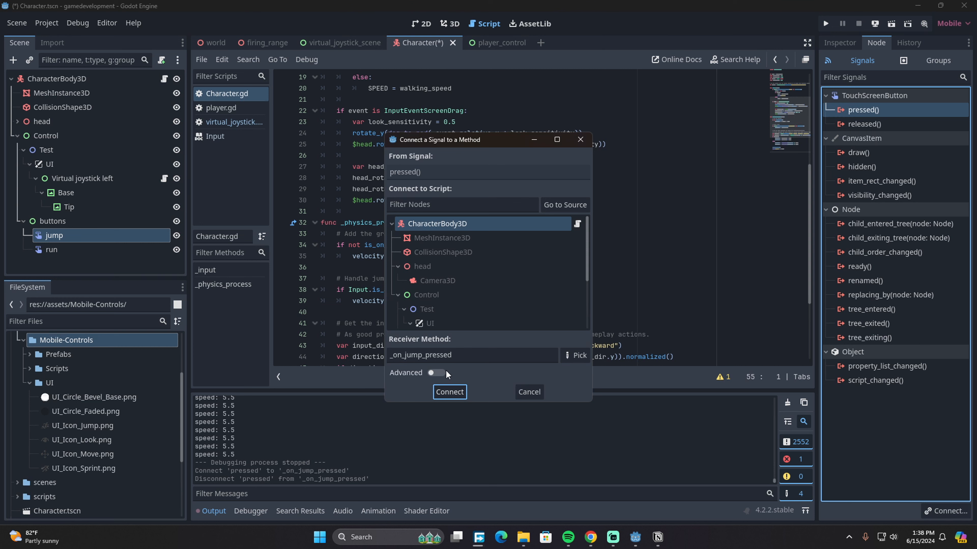
click(449, 391)
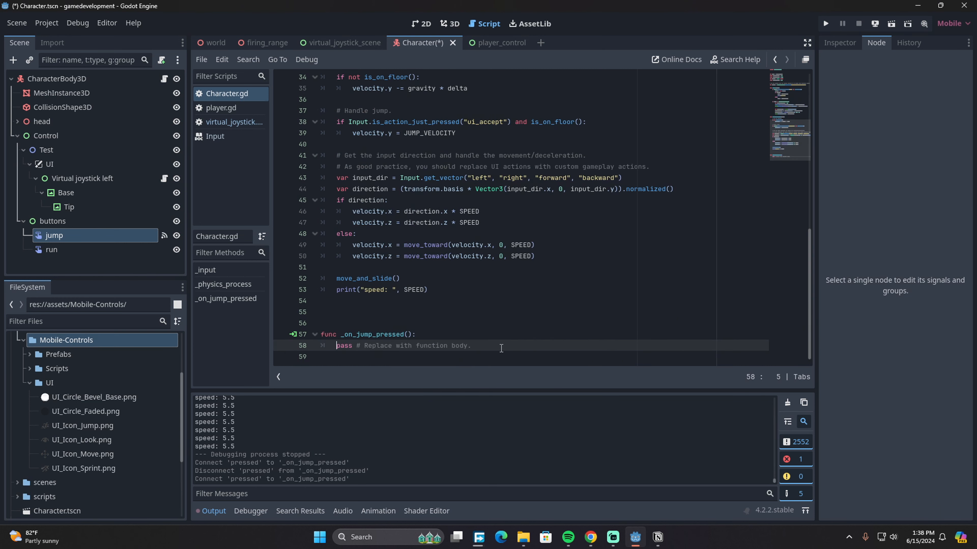
drag(474, 345, 333, 345)
click(336, 303)
- Connect the run button's pressed() signal to a new _on_run_pressed method on CharacterBody3D
click(145, 250)
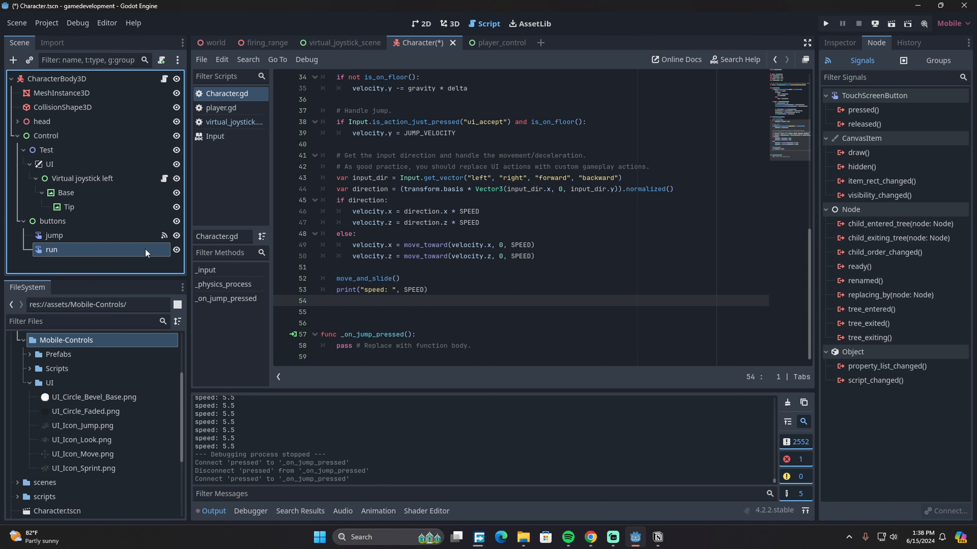
click(880, 110)
double_click(876, 110)
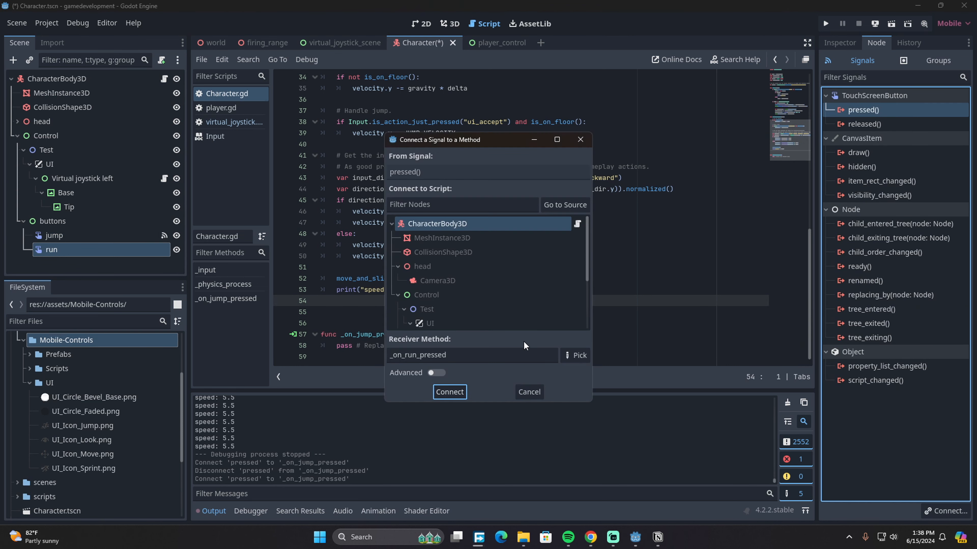
click(451, 392)
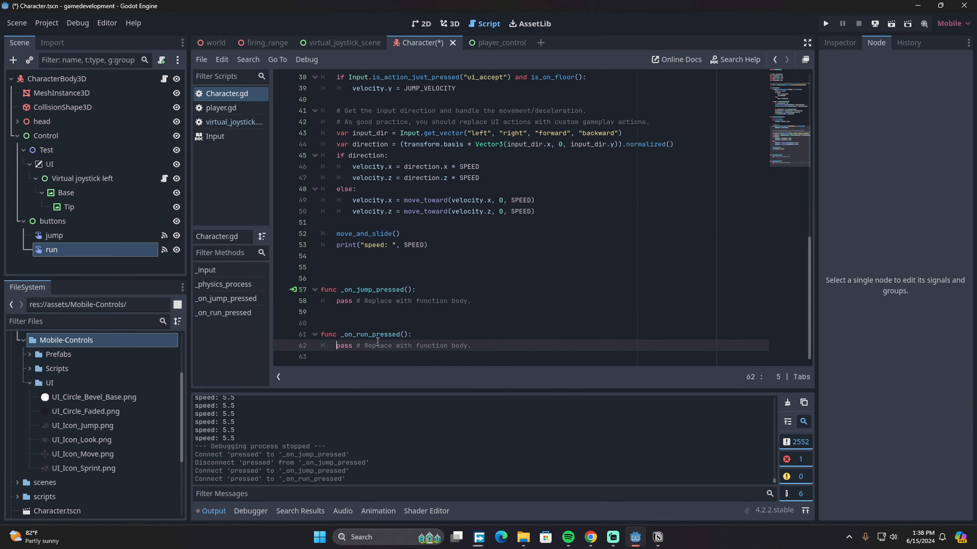
click(439, 353)
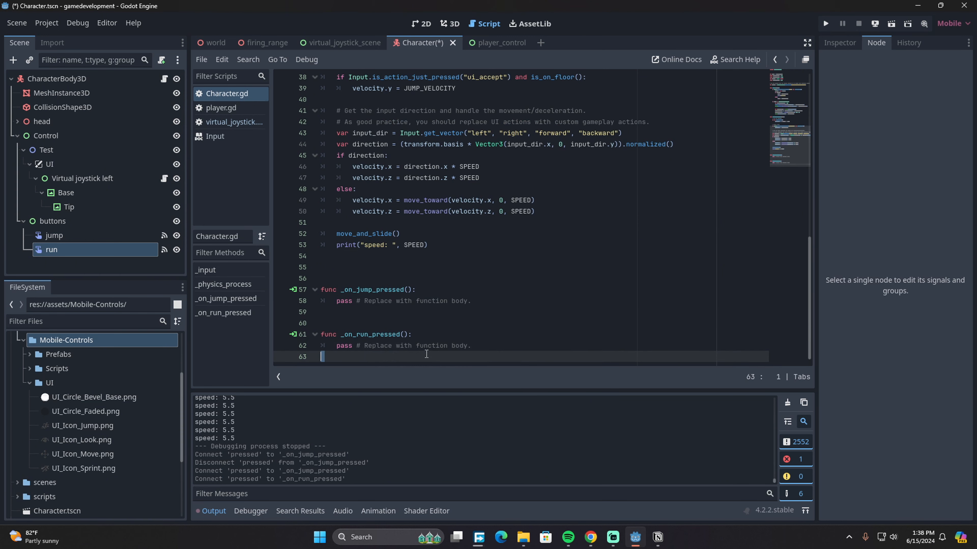
- Copy the "Handle jump" comment and its ui_accept if block from _physics_process in Character.gd
click(482, 310)
drag(487, 303, 318, 305)
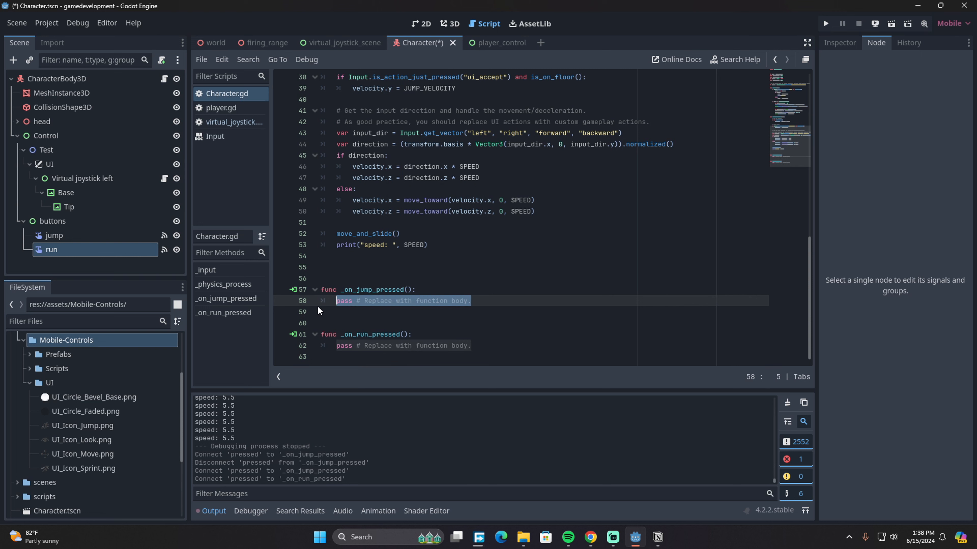
scroll(458, 333, up, 6)
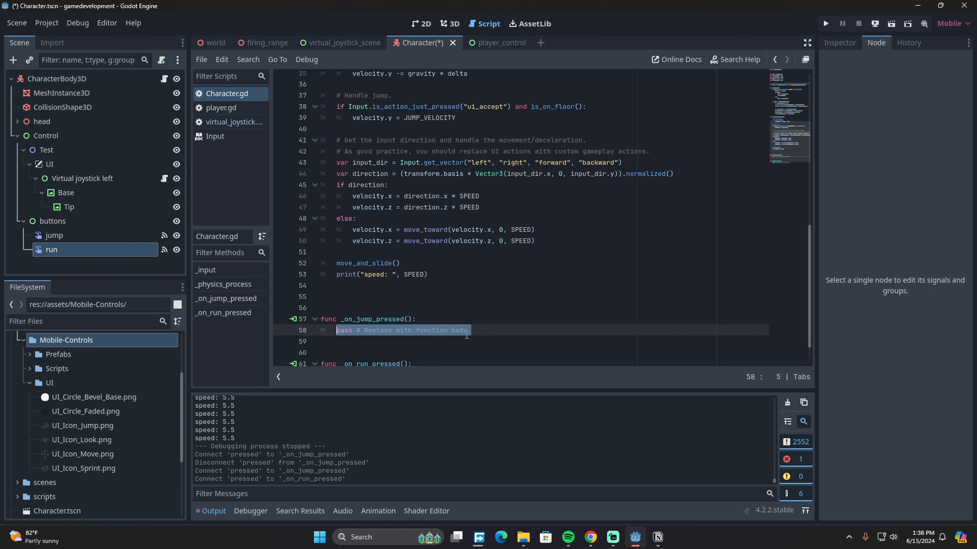
scroll(452, 333, up, 3)
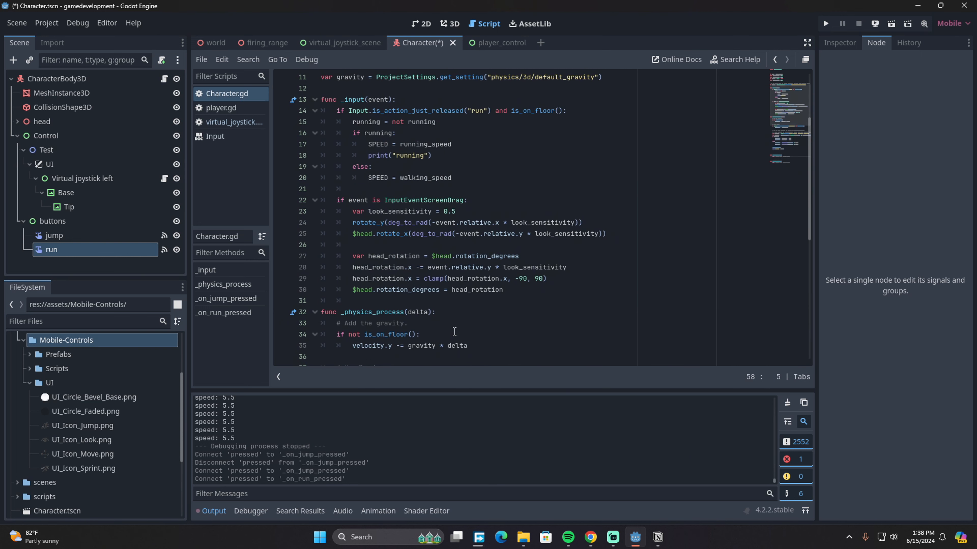
scroll(454, 331, up, 3)
scroll(442, 331, down, 3)
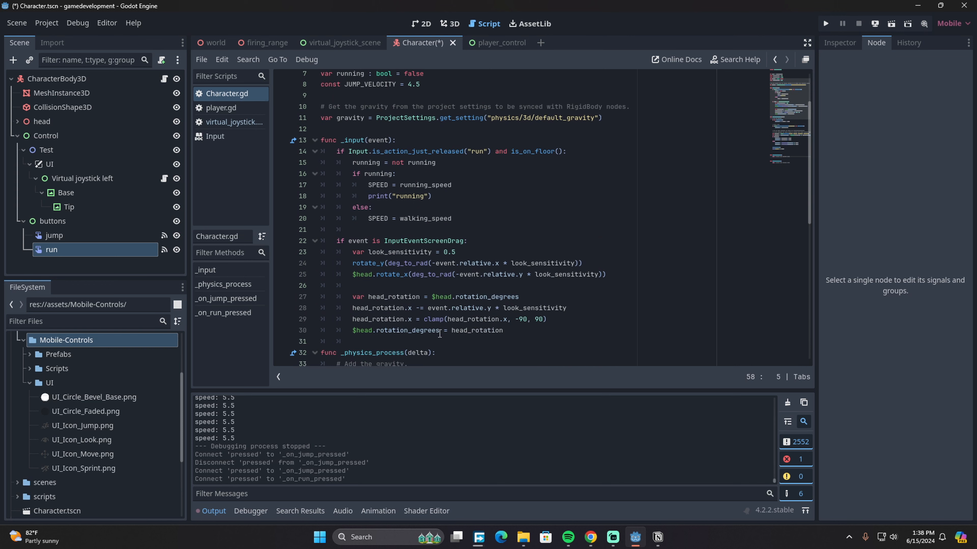
scroll(419, 325, up, 3)
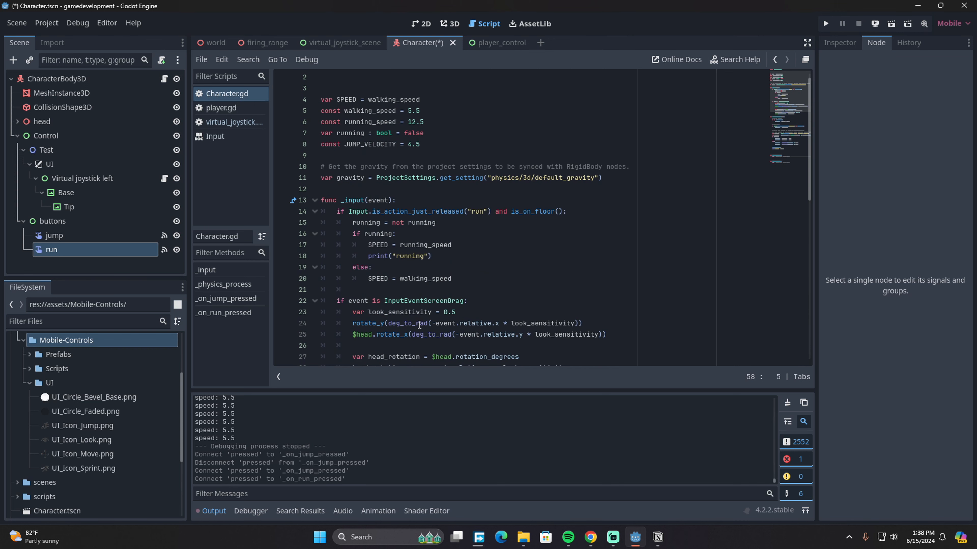
scroll(417, 323, up, 1)
scroll(411, 313, down, 3)
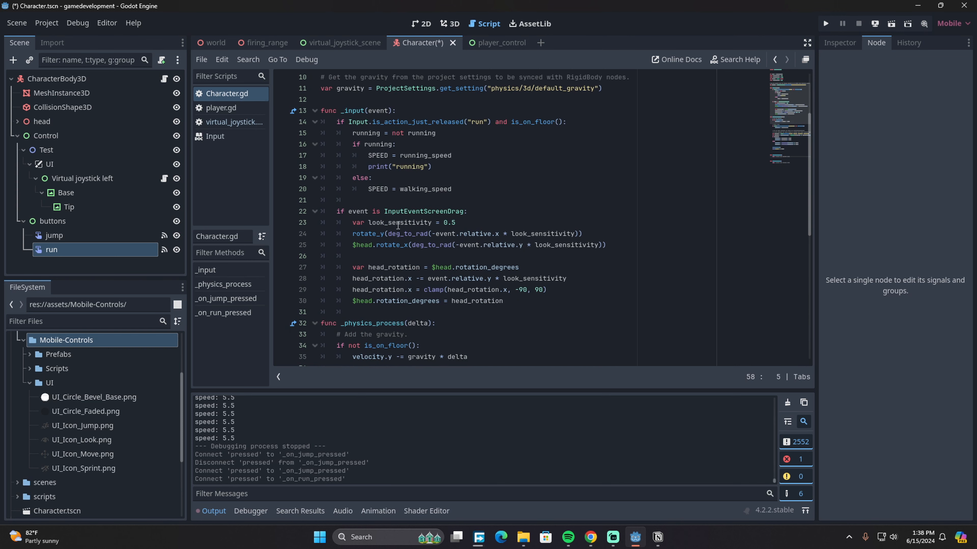
scroll(399, 223, down, 3)
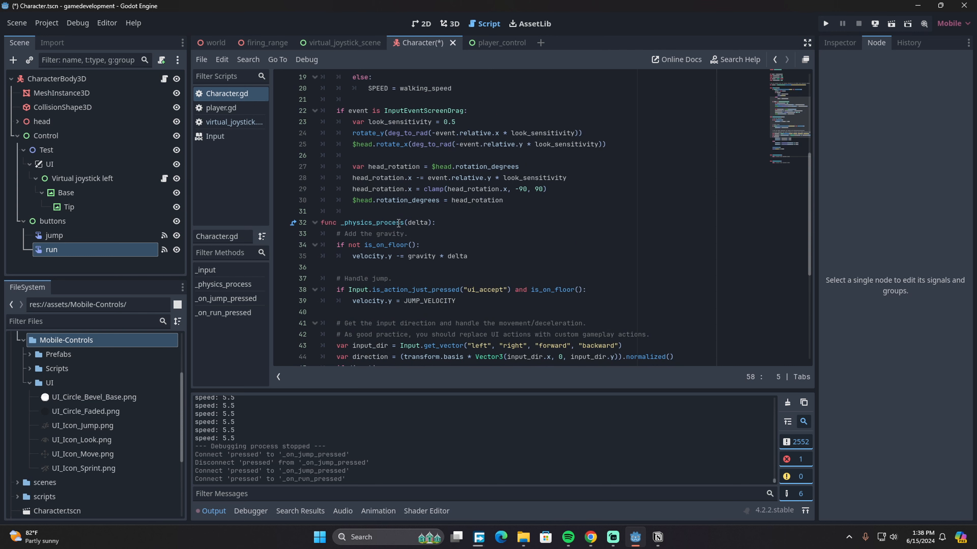
scroll(386, 296, down, 3)
click(345, 177)
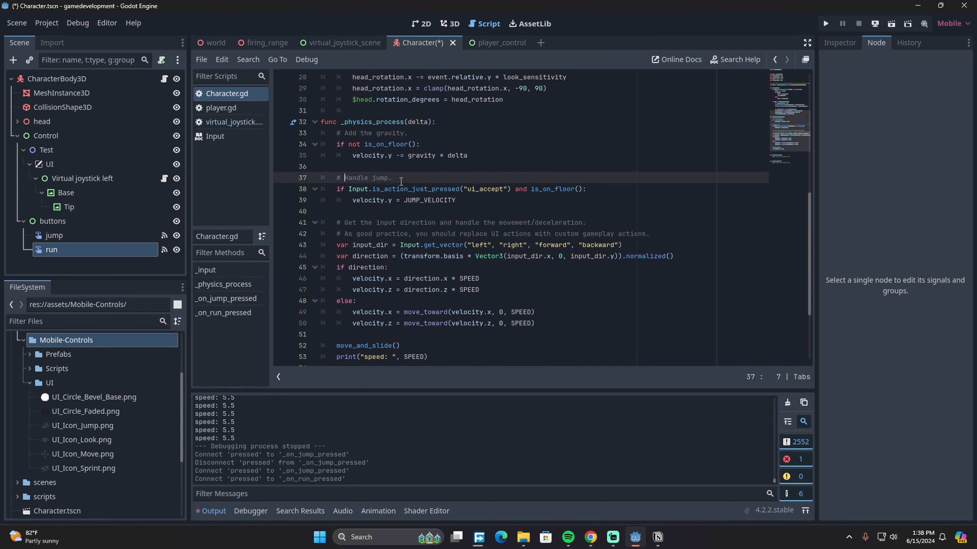
drag(457, 200, 305, 183)
key(ctrl+c)
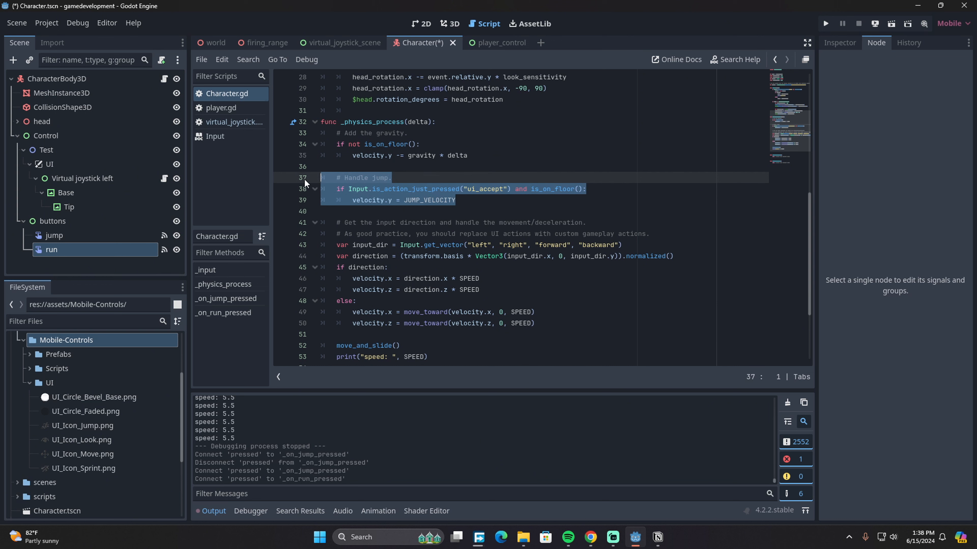
- Replace the placeholder body of _on_jump_pressed with the copied jump block and correct the comment's indentation
scroll(458, 279, down, 4)
click(368, 283)
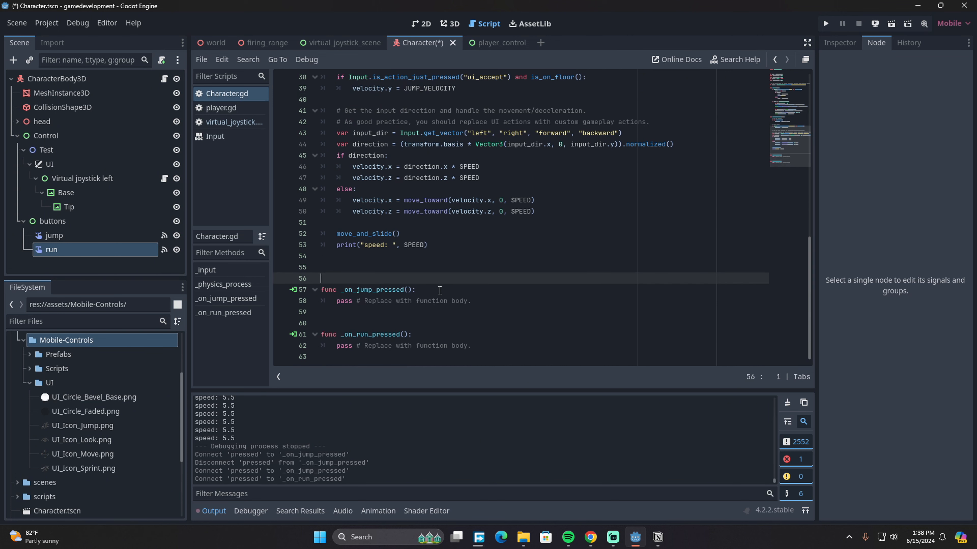
click(440, 291)
drag(511, 303, 335, 302)
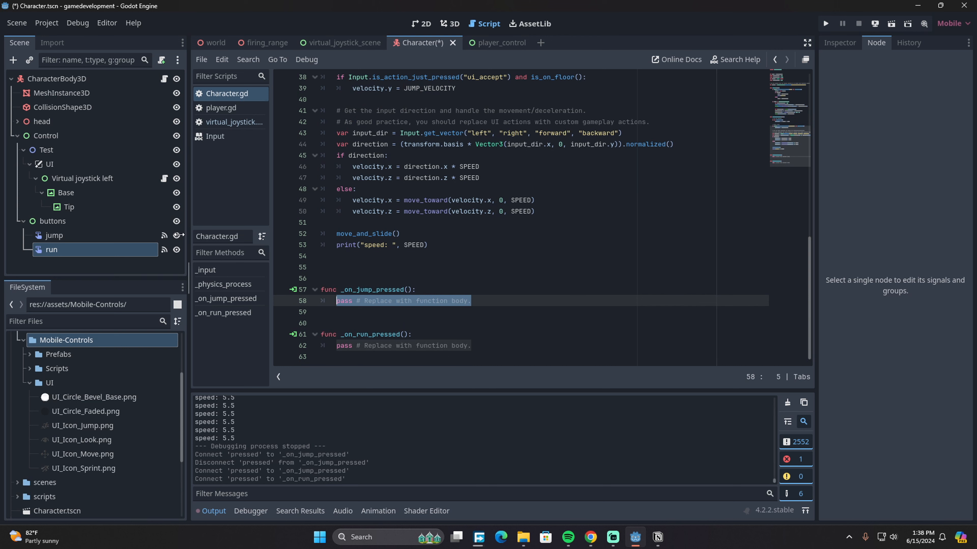
click(90, 237)
click(482, 306)
drag(482, 306, 338, 301)
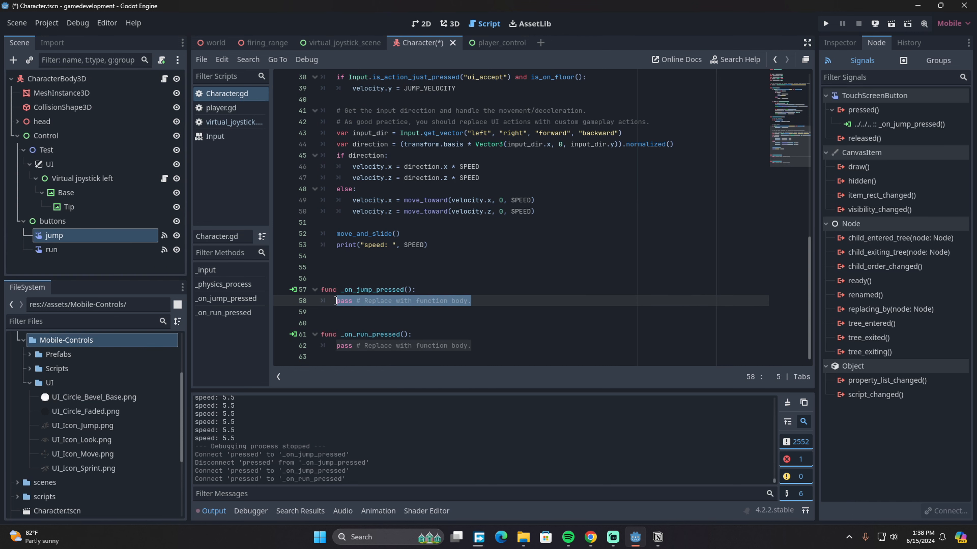
key(BackSpace)
key(ctrl+v)
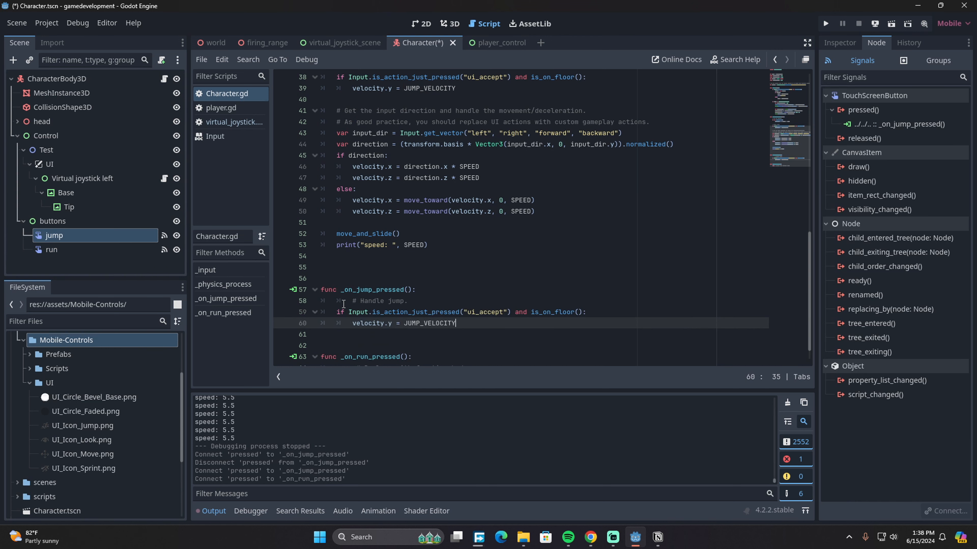
click(354, 302)
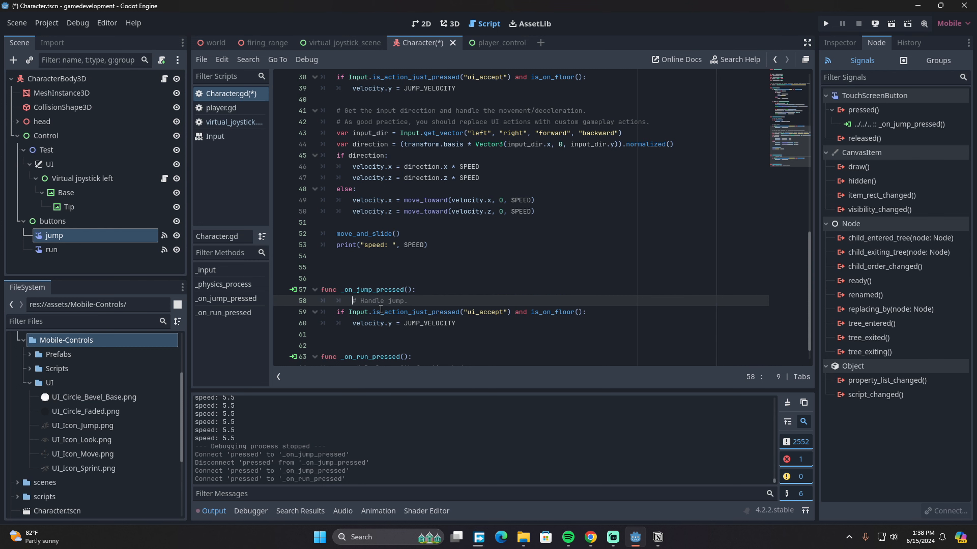
key(BackSpace)
- Remove the ui_accept condition from _on_jump_pressed, unindent velocity.y = JUMP_VELOCITY to the function body, and save
drag(336, 312, 589, 316)
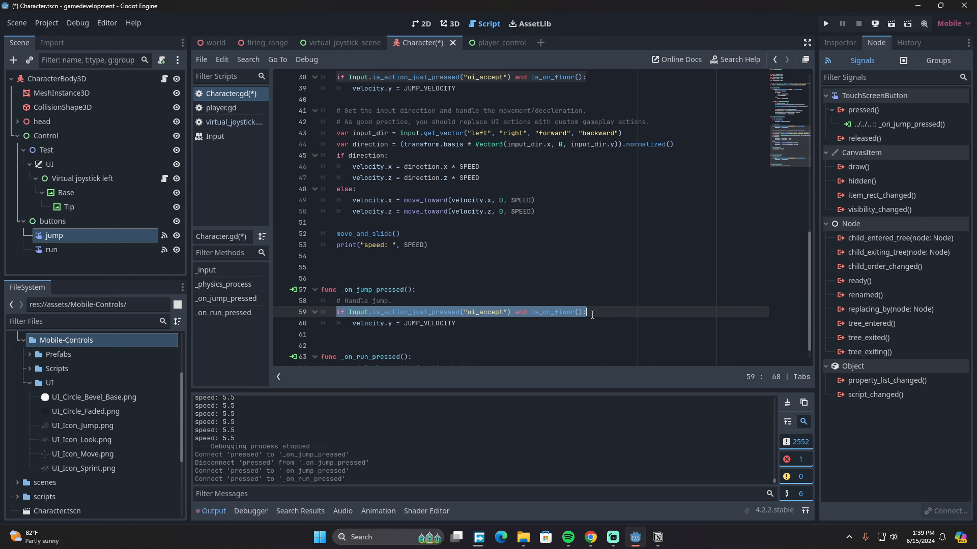
key(BackSpace)
key(BackSpace)
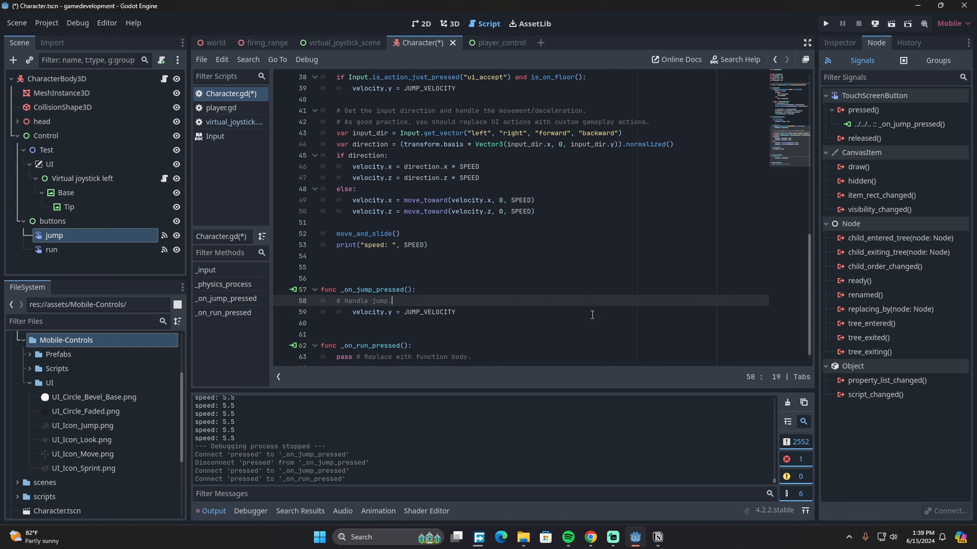
click(352, 312)
key(BackSpace)
key(ctrl+s)
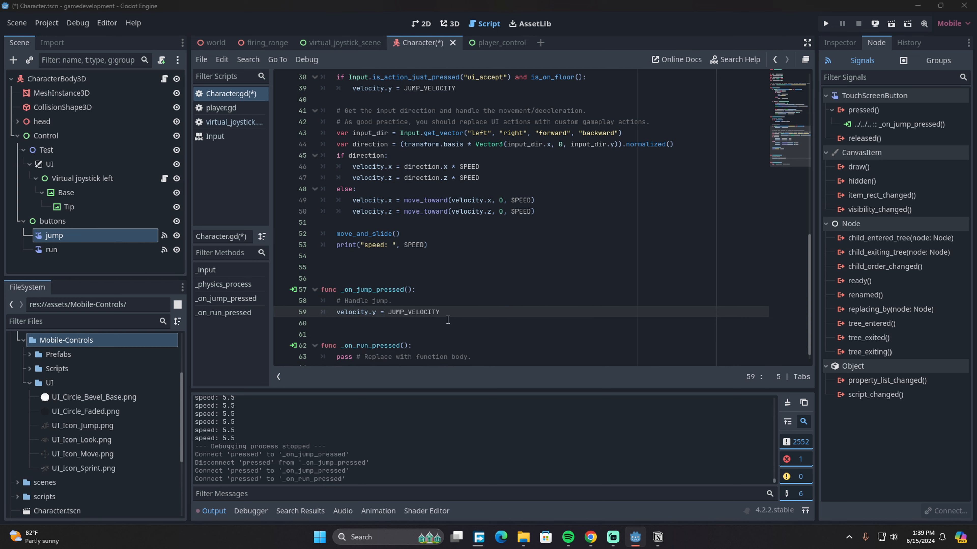
- Clear the placeholder in _on_run_pressed and copy the running toggle lines, from running = not running through SPEED = walking_speed, out of _input
scroll(447, 320, down, 1)
drag(472, 353, 336, 348)
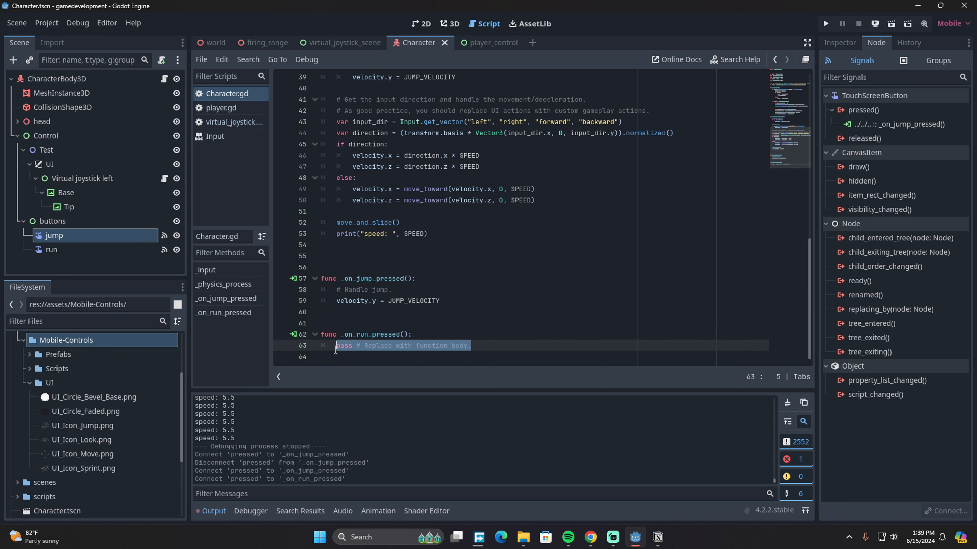
key(BackSpace)
scroll(359, 305, up, 5)
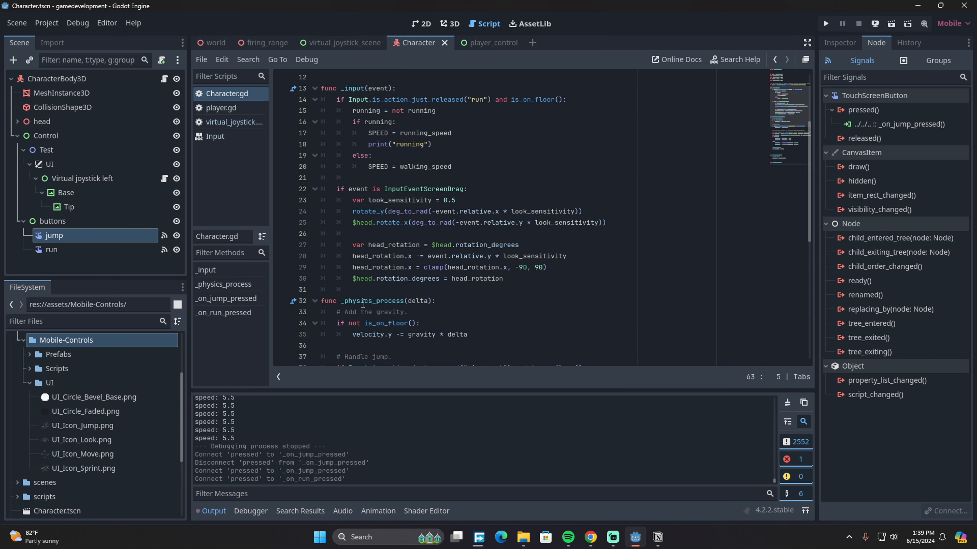
scroll(354, 264, up, 5)
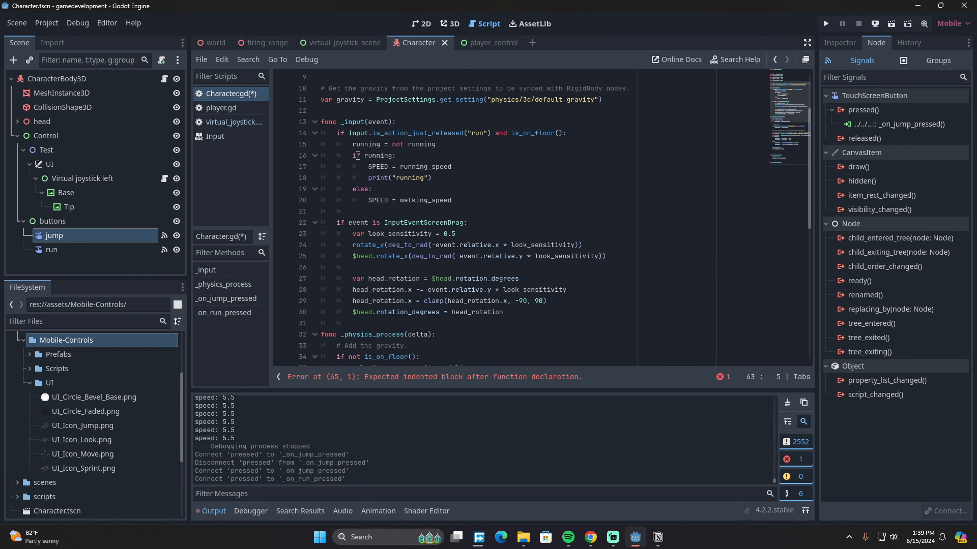
drag(370, 208, 309, 146)
key(ctrl+c)
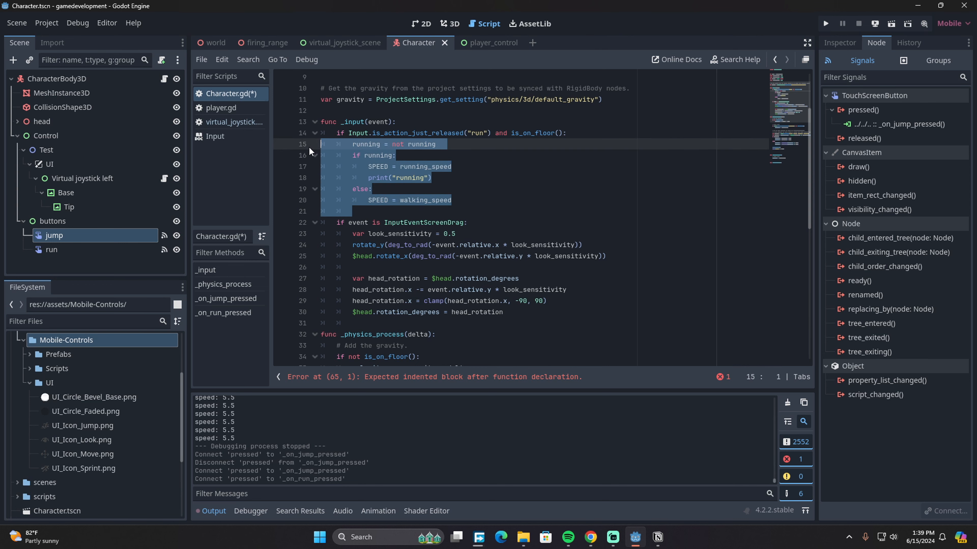
- Paste the running toggle lines into _on_run_pressed, reduce their indentation to fit the function body, and save
scroll(337, 282, down, 5)
scroll(337, 282, down, 5)
click(420, 334)
key(Return)
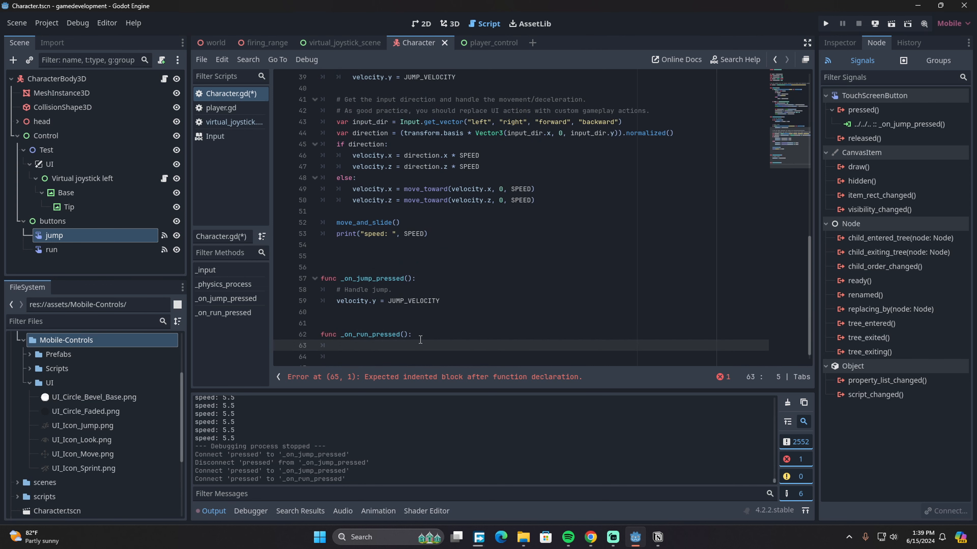
key(ctrl+v)
drag(346, 356, 321, 290)
key(shift+Tab)
click(497, 312)
click(356, 288)
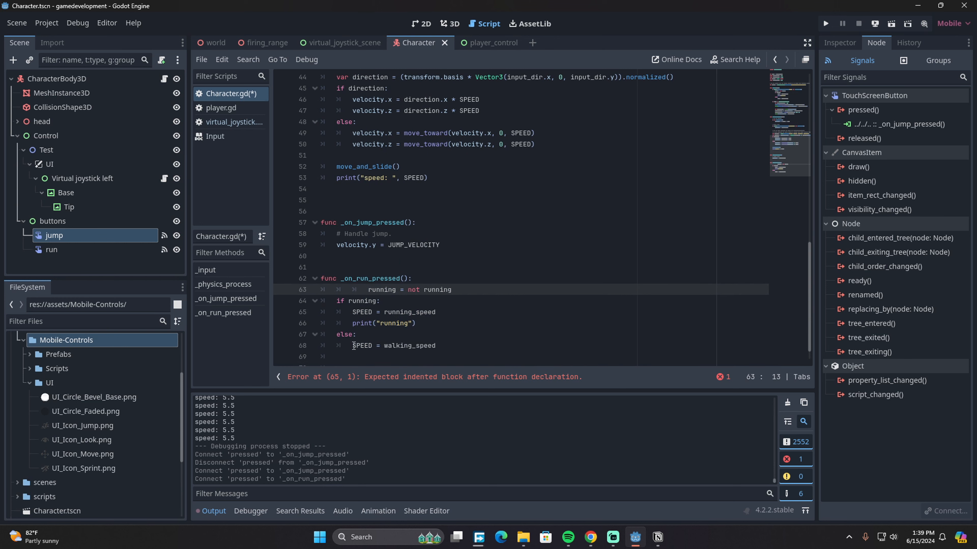
key(BackSpace)
click(354, 354)
key(ctrl+s)
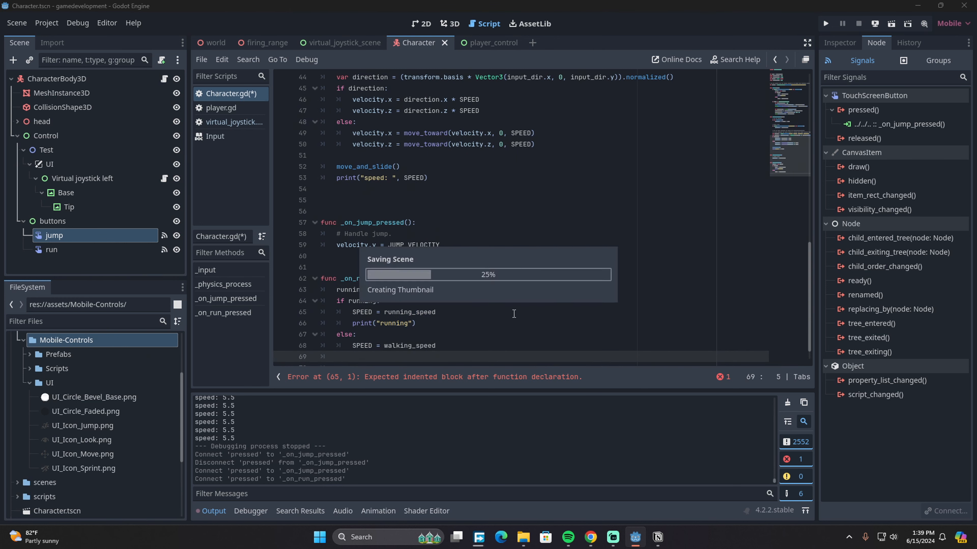
- Run the project to test character movement with the jump and run touch buttons, stop it, and select the CharacterBody3D node
click(826, 24)
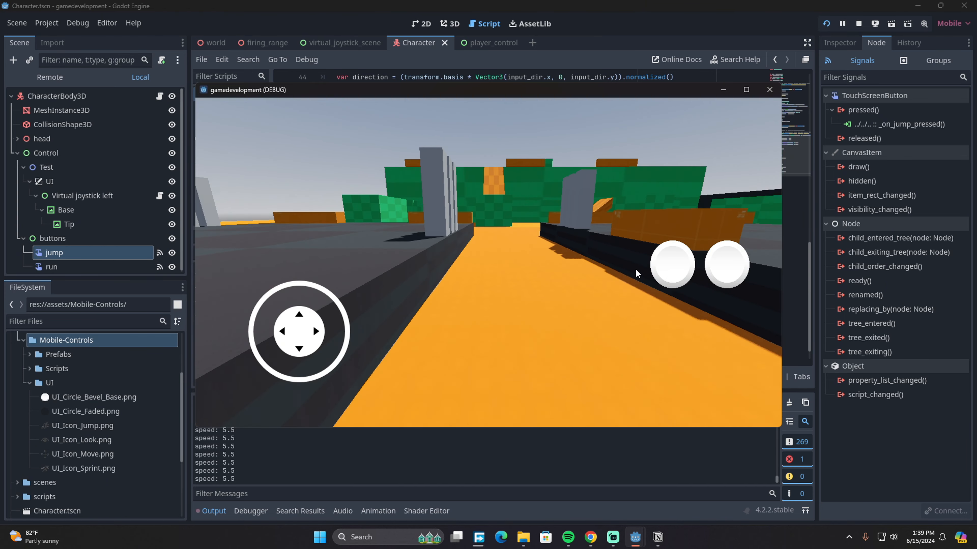
key(w)
key(w)
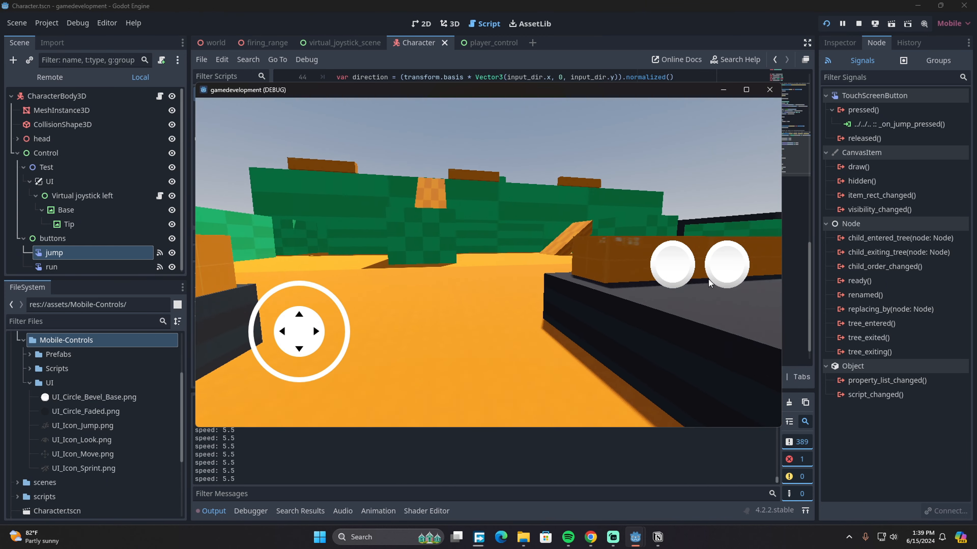
key(a)
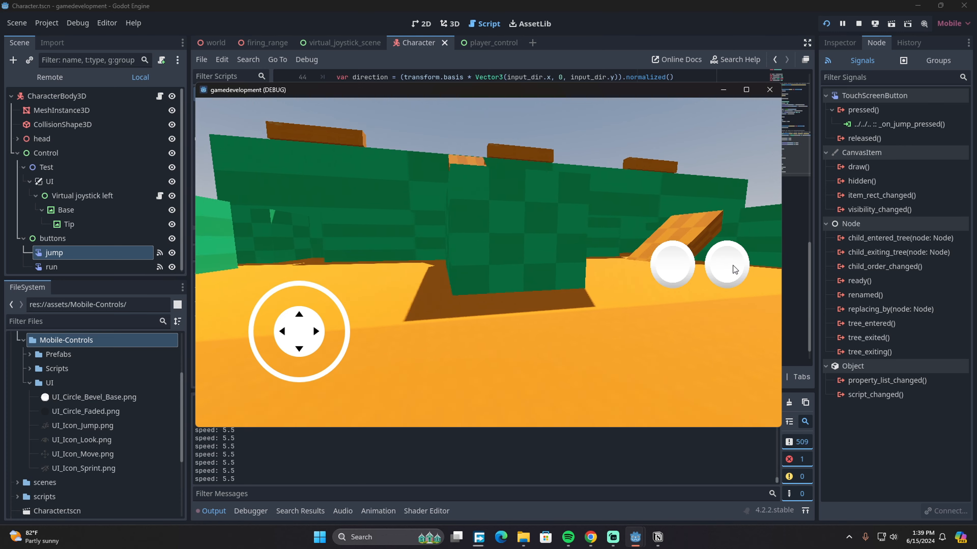
key(a)
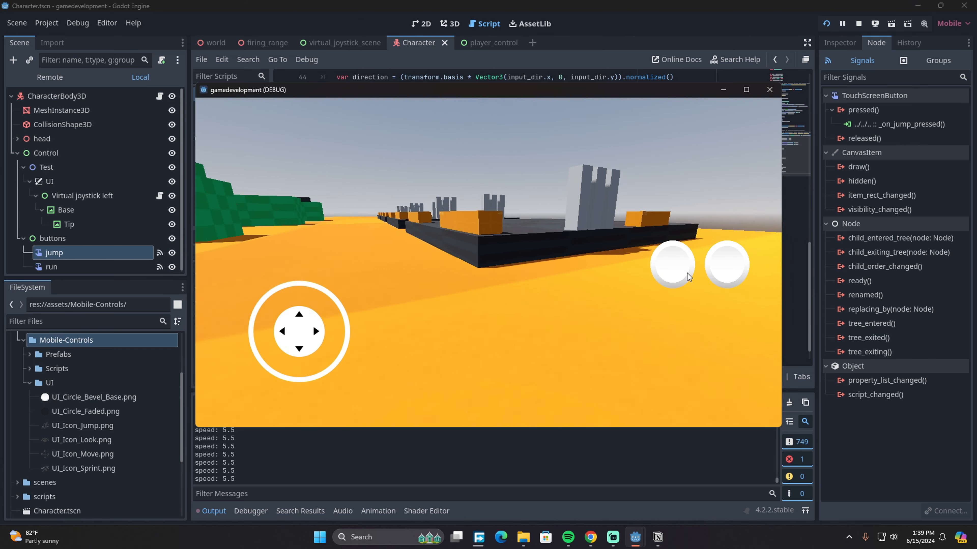
key(F8)
click(96, 76)
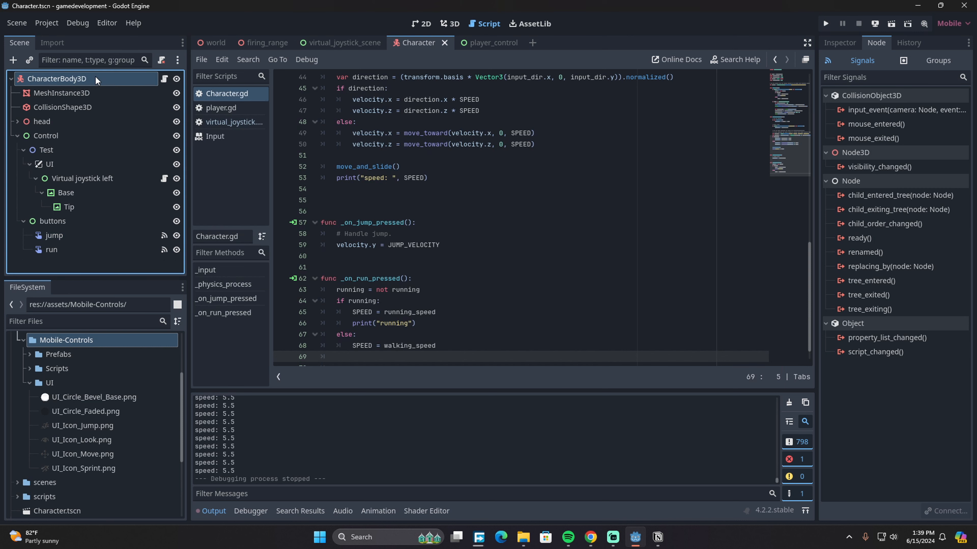
key(ctrl+a)
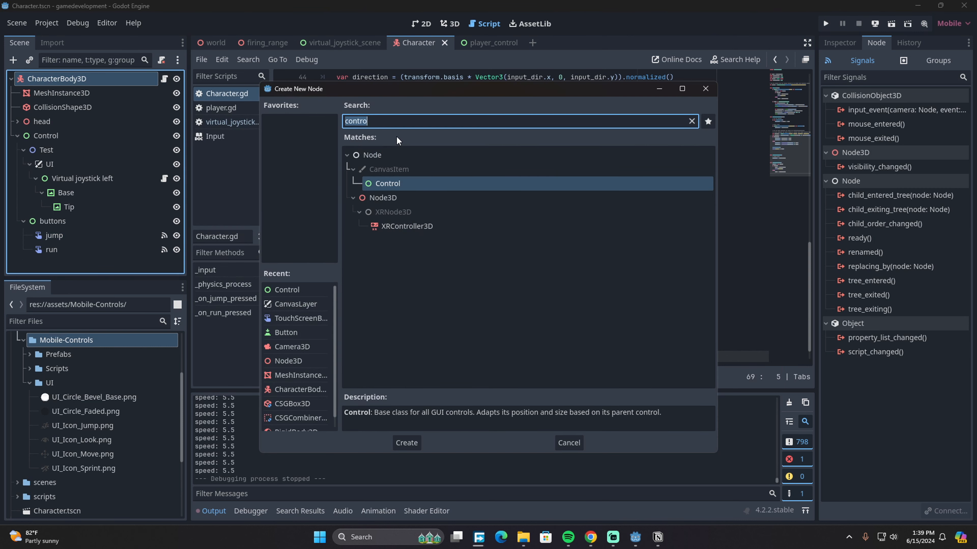
key(BackSpace)
text(touch)
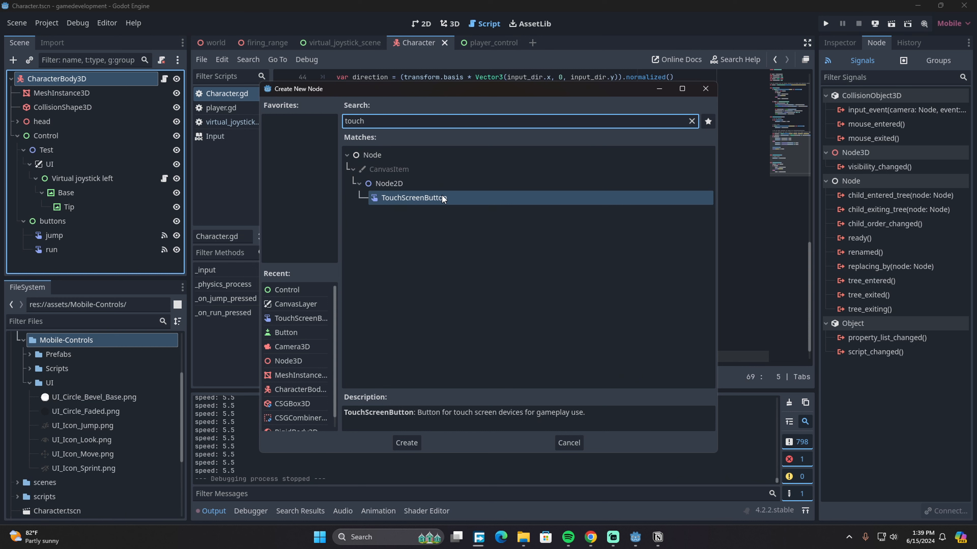
click(711, 89)
click(454, 172)
key(ctrl+s)
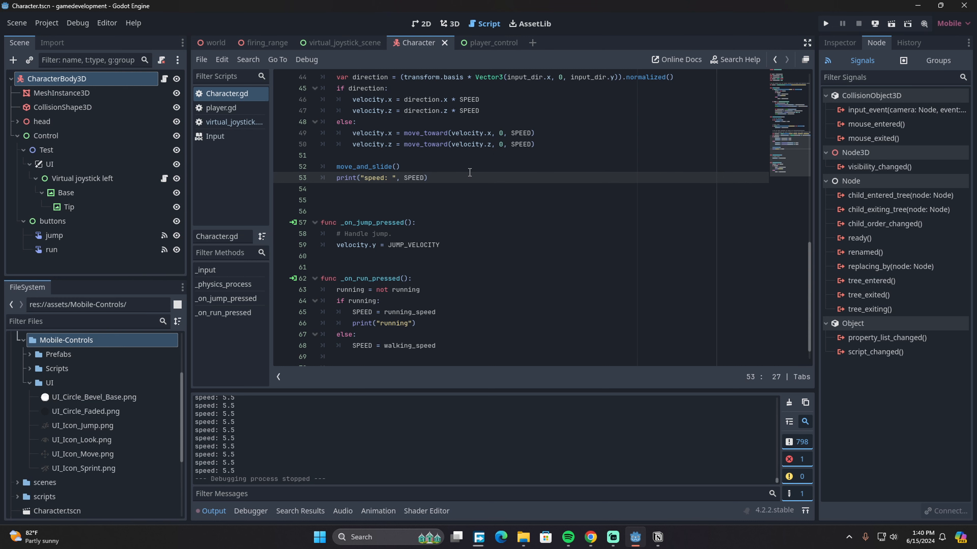
click(339, 41)
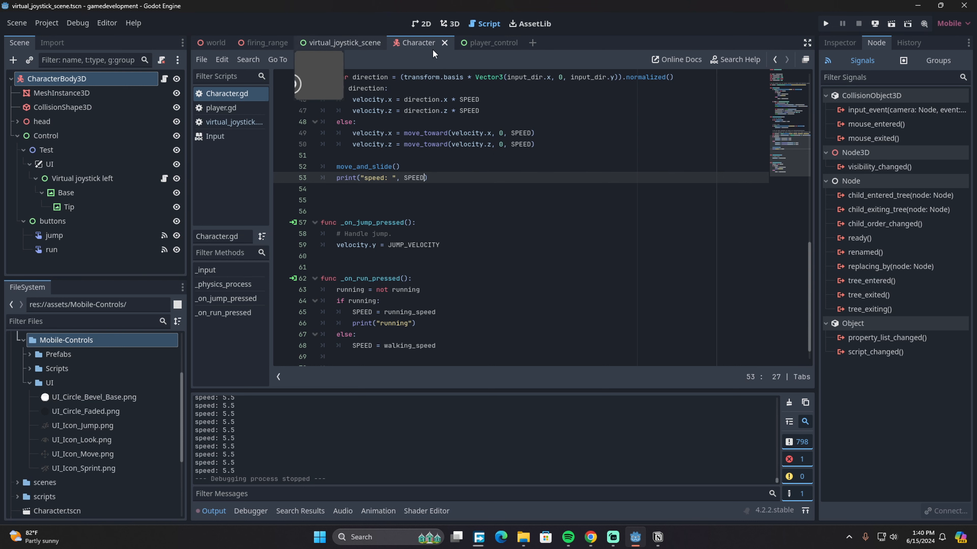
click(477, 44)
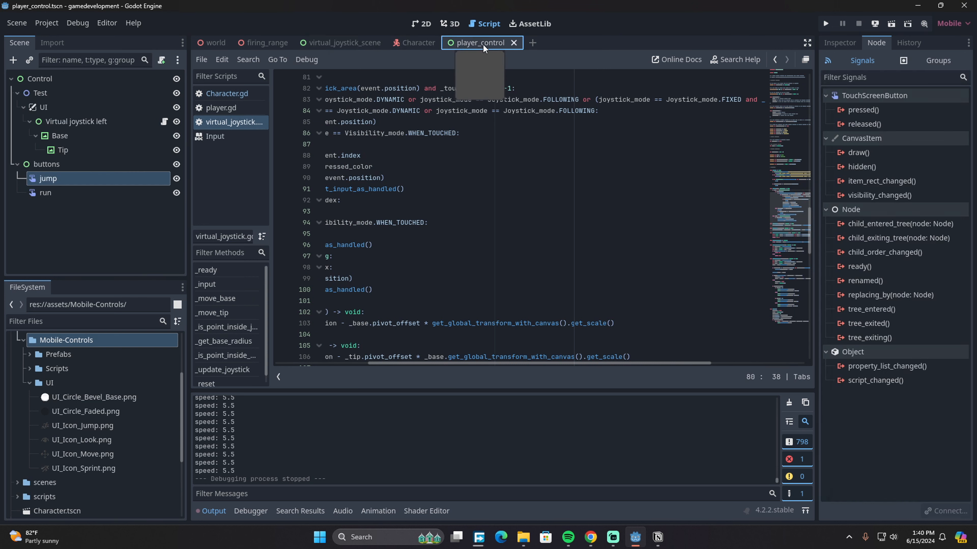
click(413, 43)
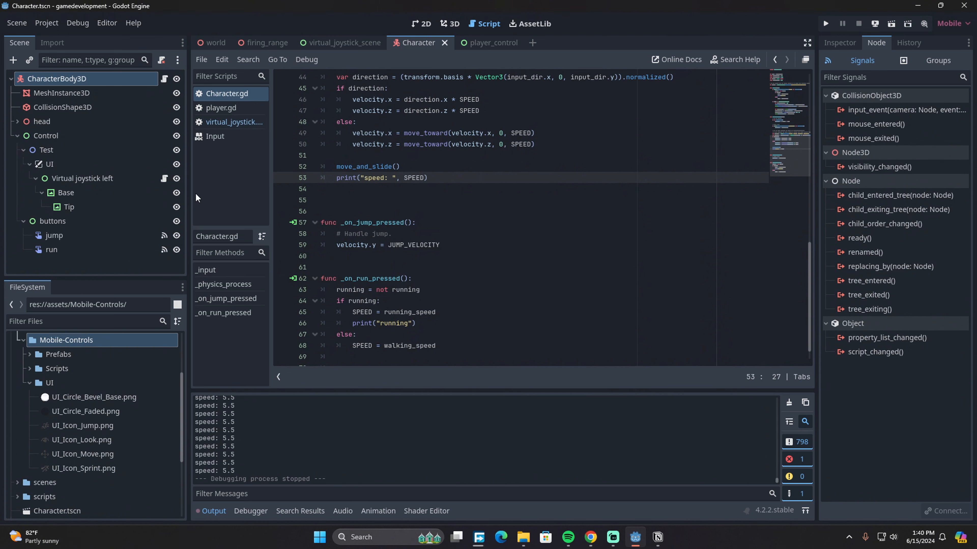
- Add a CanvasLayer node as a child of CharacterBody3D in the firing_range scene
click(242, 43)
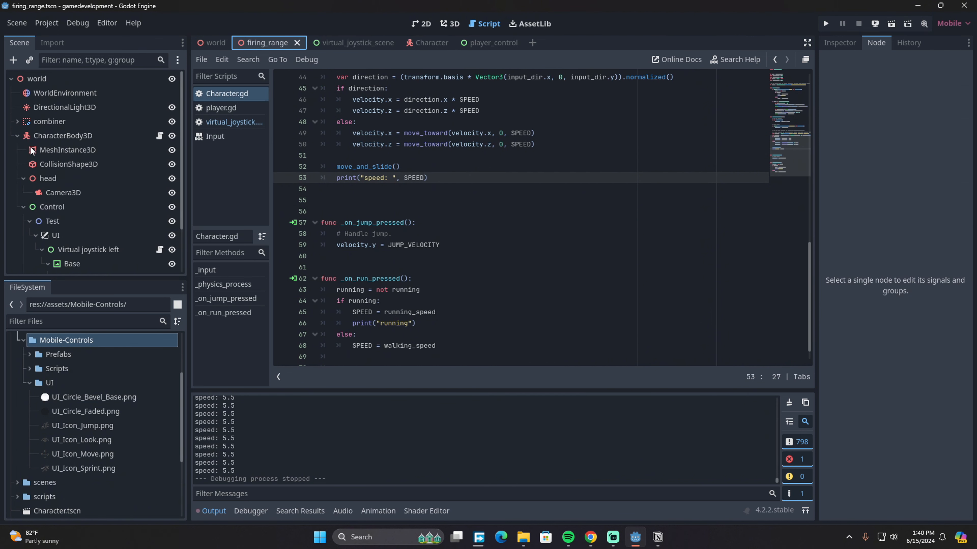
scroll(73, 259, down, 2)
click(56, 152)
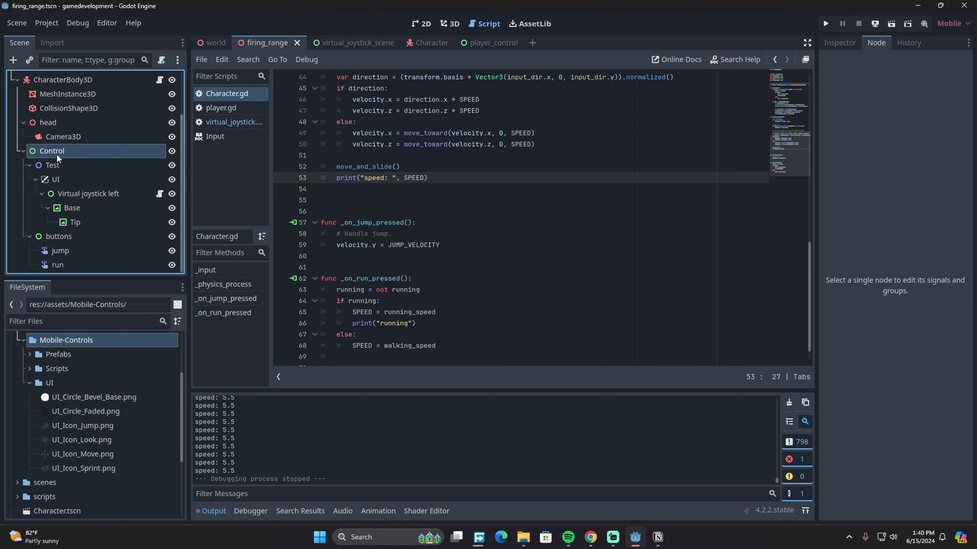
click(47, 79)
key(ctrl+a)
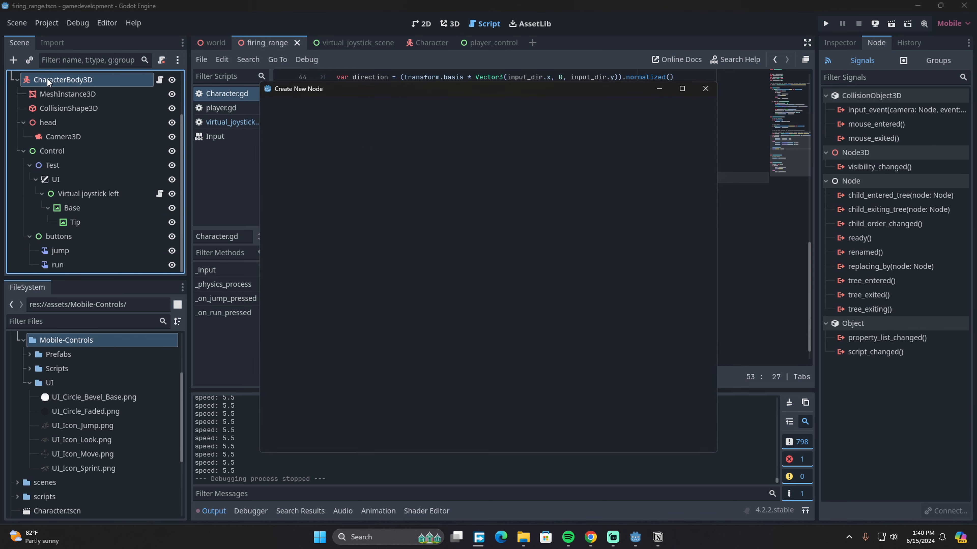
text(canvas)
key(Return)
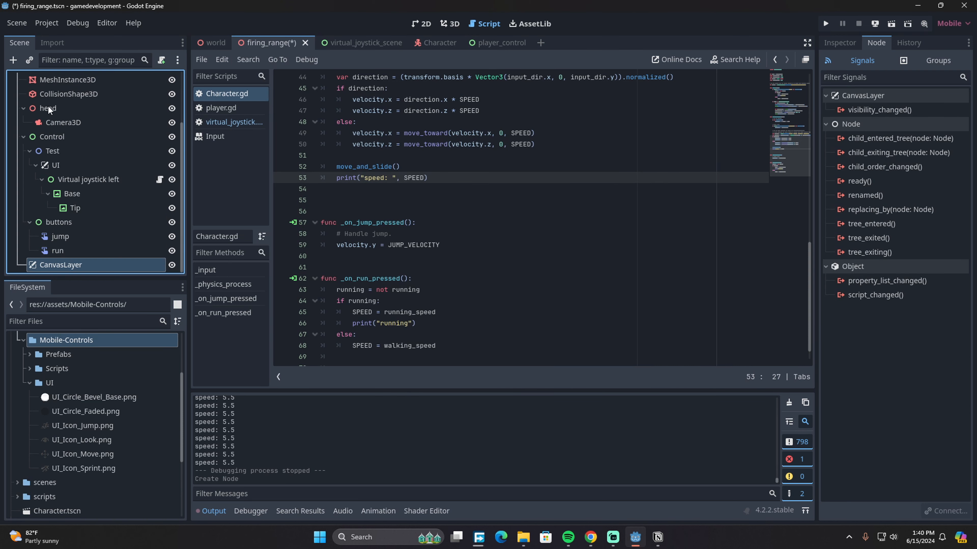
- Reparent the buttons node with its jump and run children under the CanvasLayer and save the scene
click(59, 222)
key(Left)
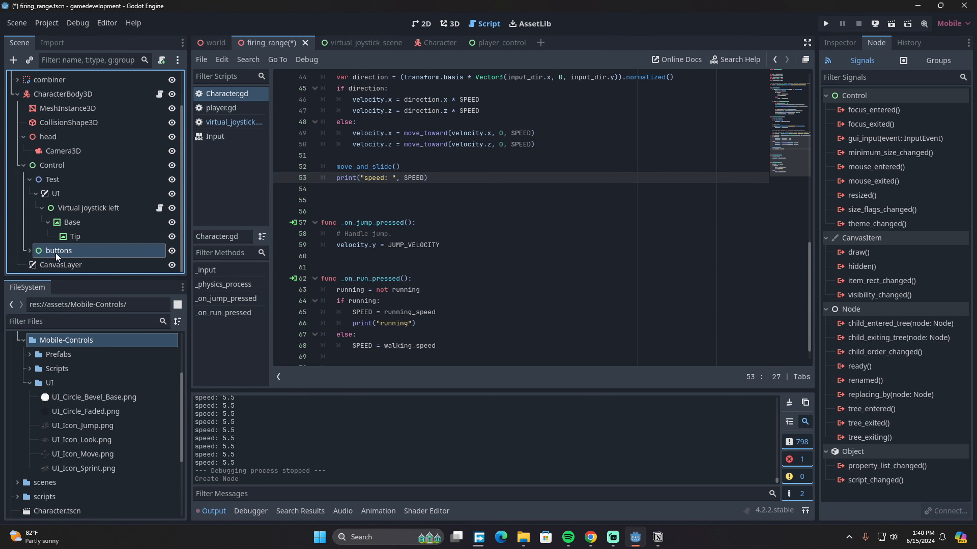
drag(55, 253, 77, 252)
key(ctrl+s)
key(ctrl+s)
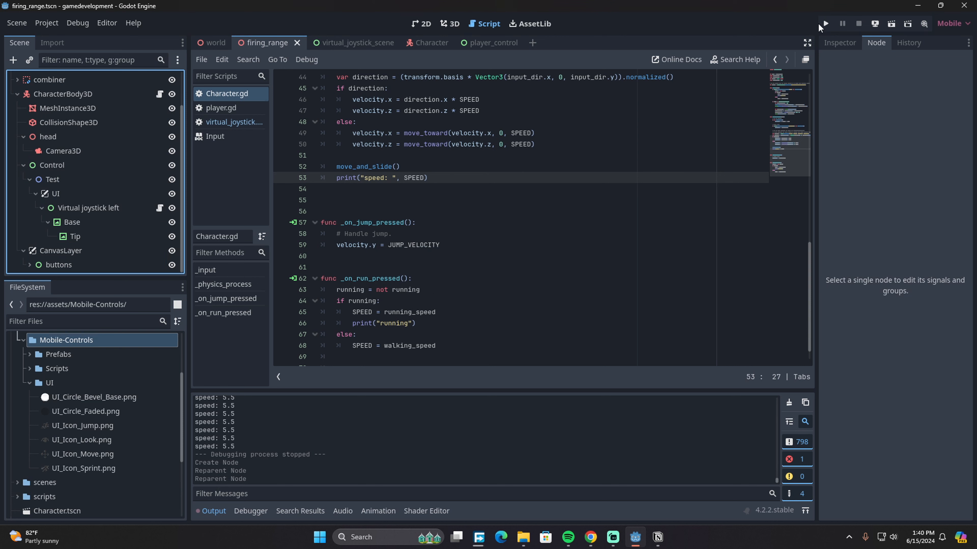
- Run the project to test the jump and run touch buttons under the CanvasLayer, and stop it
click(824, 24)
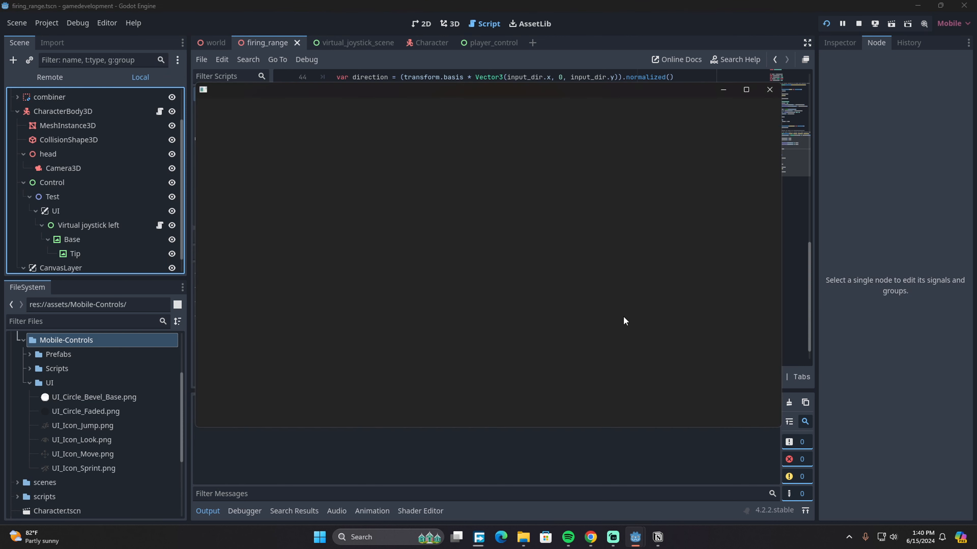
key(w)
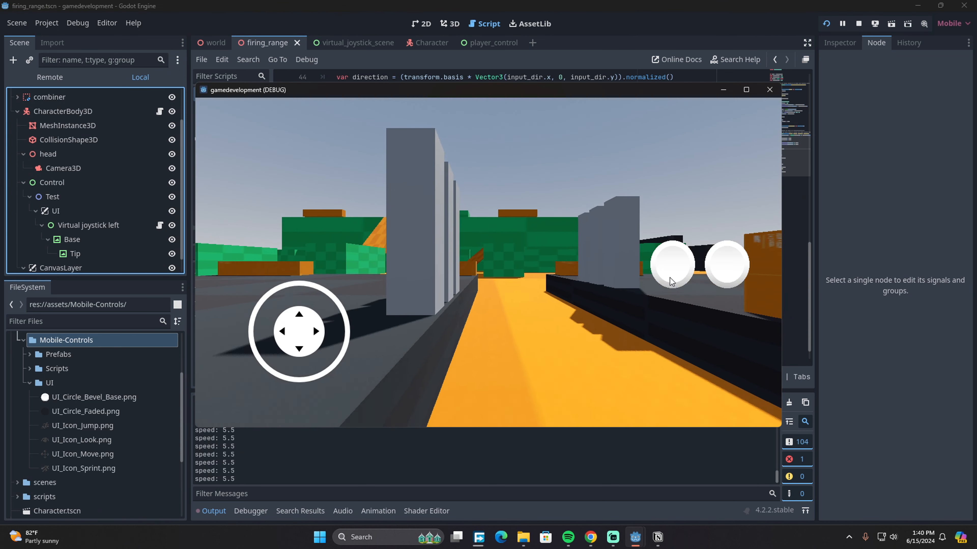
click(769, 90)
- Add print("jumped") below velocity.y = JUMP_VELOCITY in _on_jump_pressed and save the script
scroll(583, 218, down, 1)
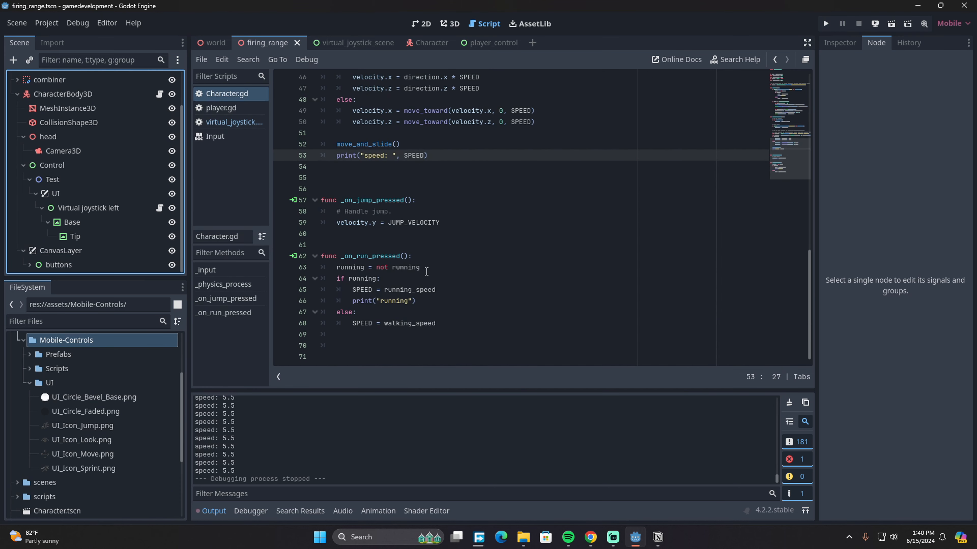
scroll(538, 242, up, 6)
scroll(481, 270, down, 5)
scroll(386, 277, down, 2)
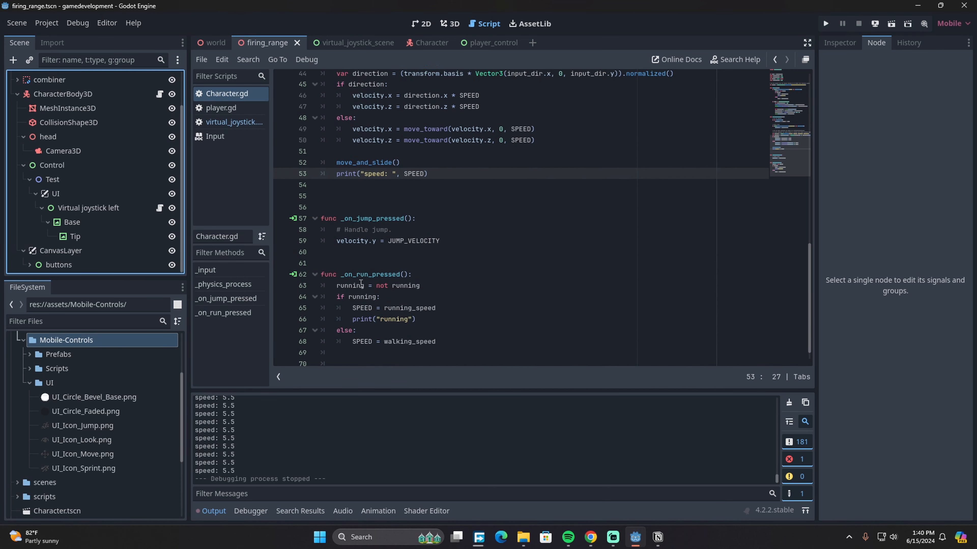
click(449, 230)
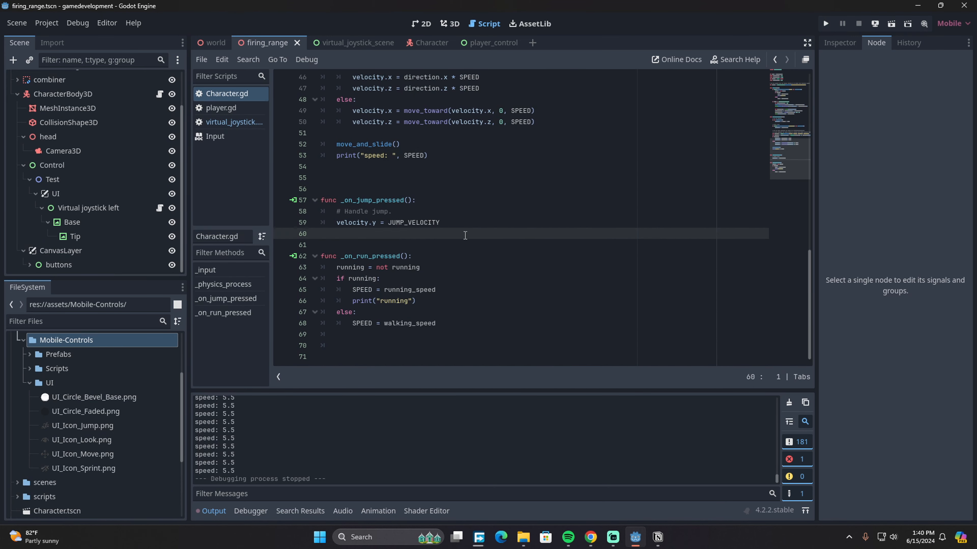
click(464, 225)
key(Return)
text(print)
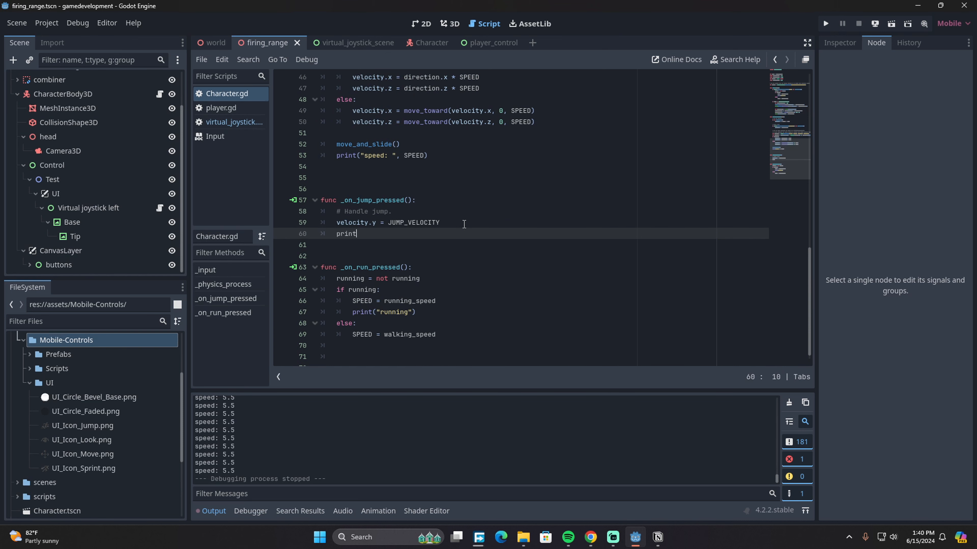
text(("i)
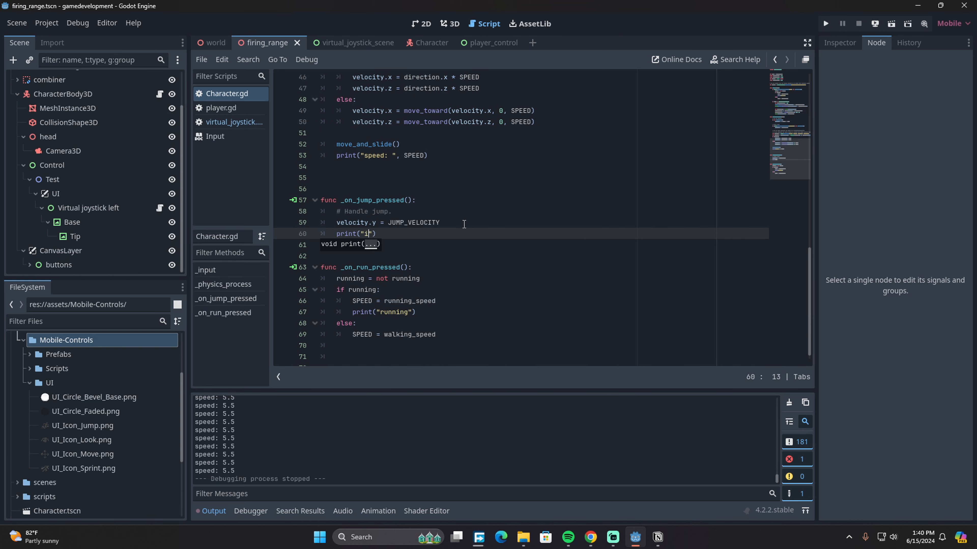
key(BackSpace)
text(jumped)
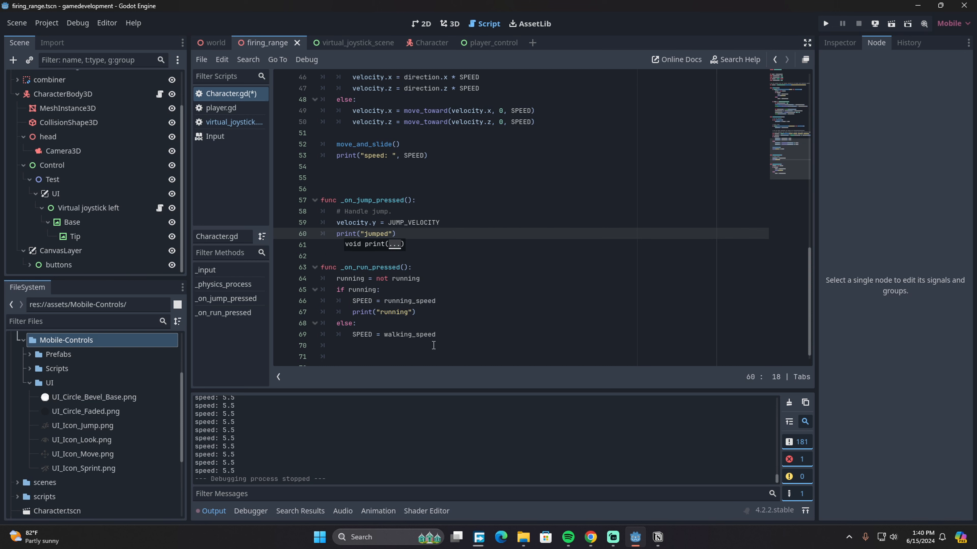
click(447, 334)
click(403, 323)
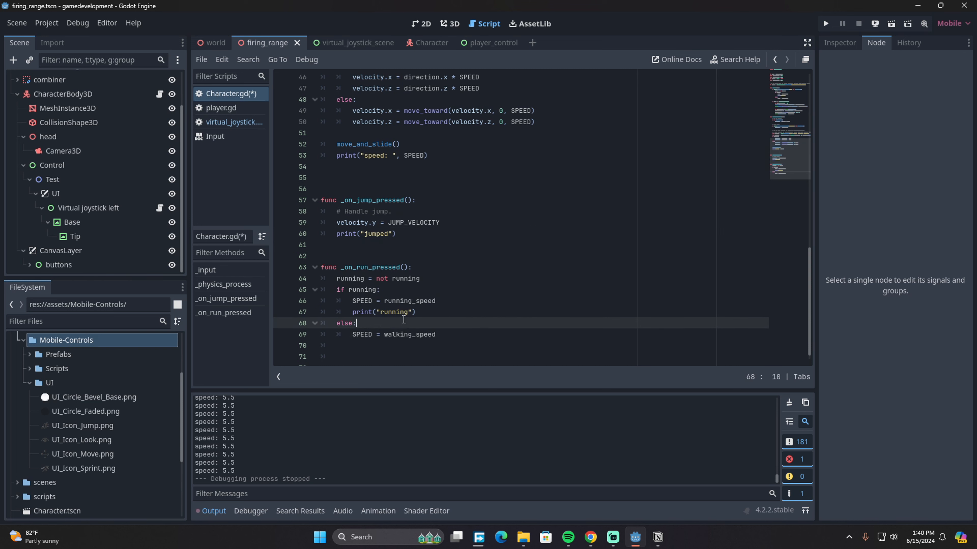
click(417, 307)
key(ctrl+s)
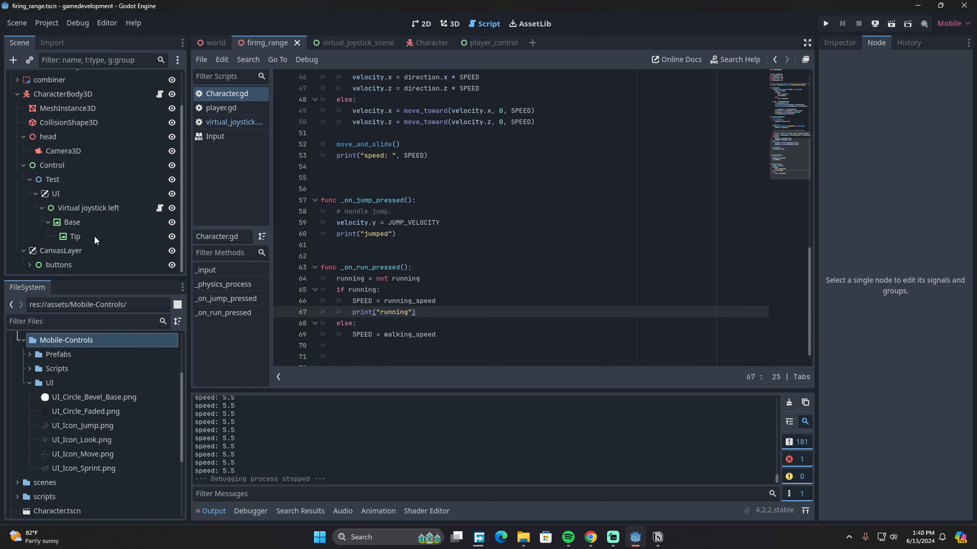
- Move the buttons node out of the CanvasLayer and back under the Control node
click(67, 252)
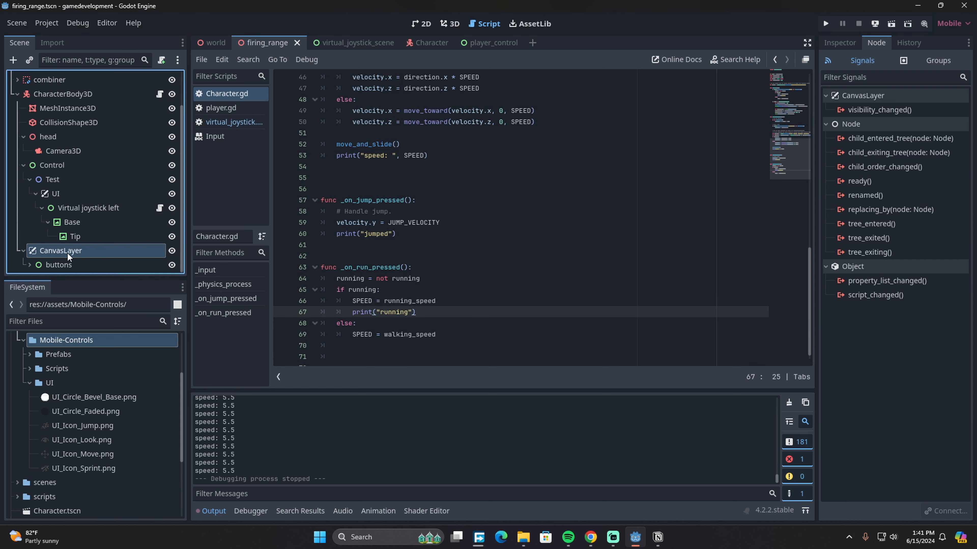
click(73, 264)
drag(74, 263, 63, 167)
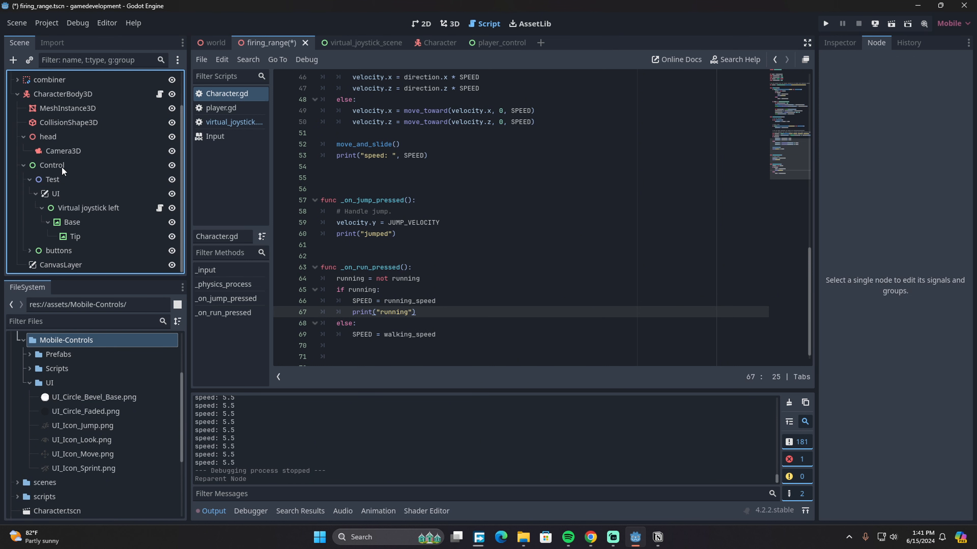
- Reparent the CanvasLayer under buttons, place the jump and run nodes inside it, and save the scene
click(64, 270)
click(30, 250)
scroll(32, 253, down, 2)
drag(73, 265, 77, 237)
click(74, 248)
shift+click(76, 261)
key(ctrl+s)
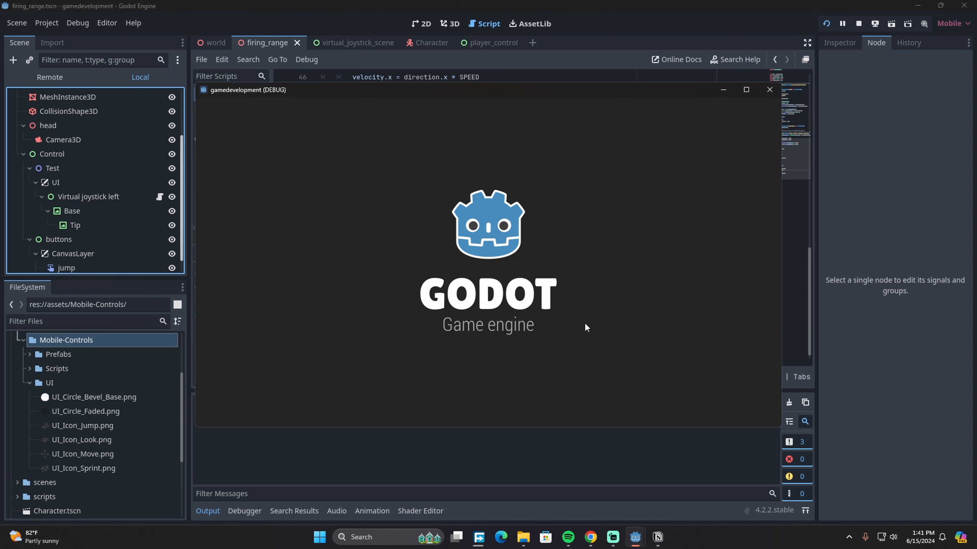
- Run the project to test walking, looking around and jumping with the rearranged touch controls, and stop it
key(w)
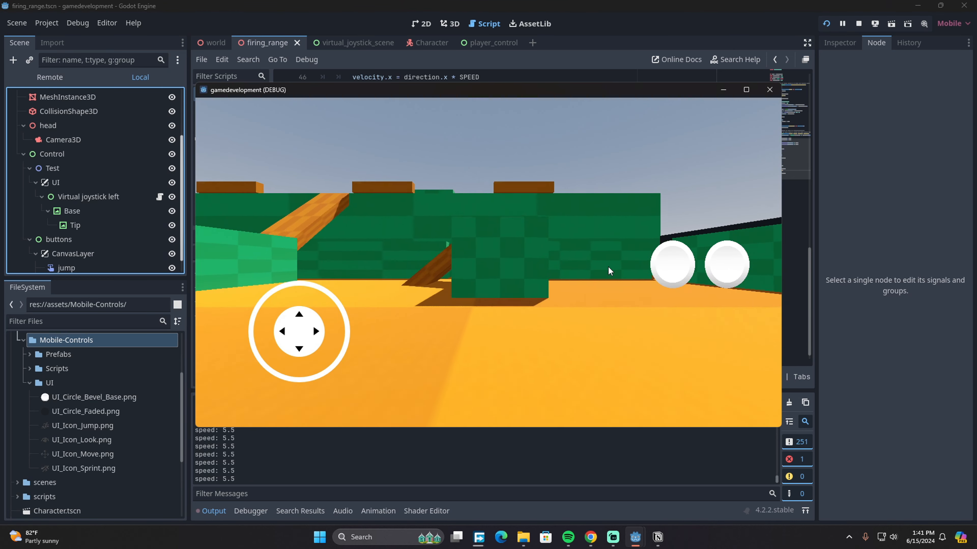
drag(609, 271, 503, 274)
drag(580, 263, 654, 274)
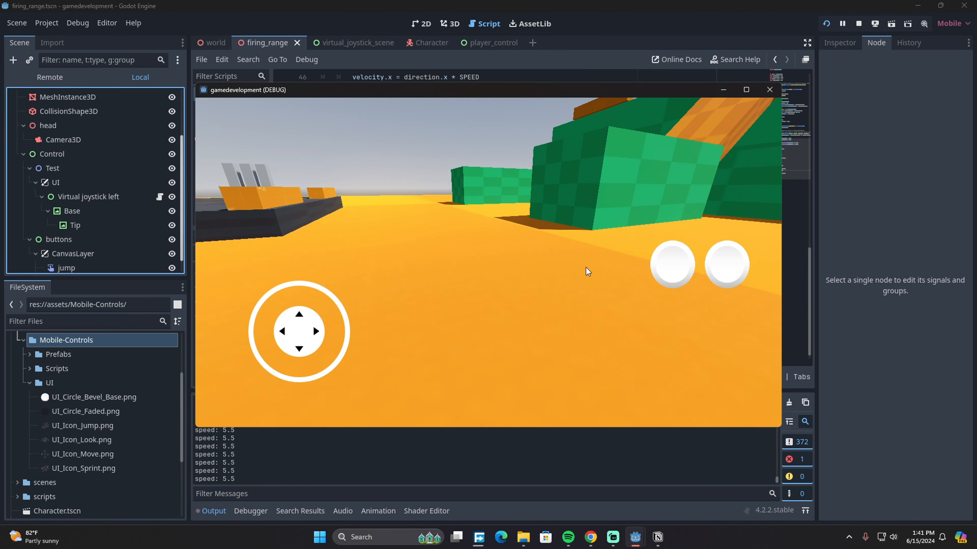
drag(587, 269, 480, 266)
key(space)
drag(583, 283, 393, 283)
drag(639, 295, 519, 299)
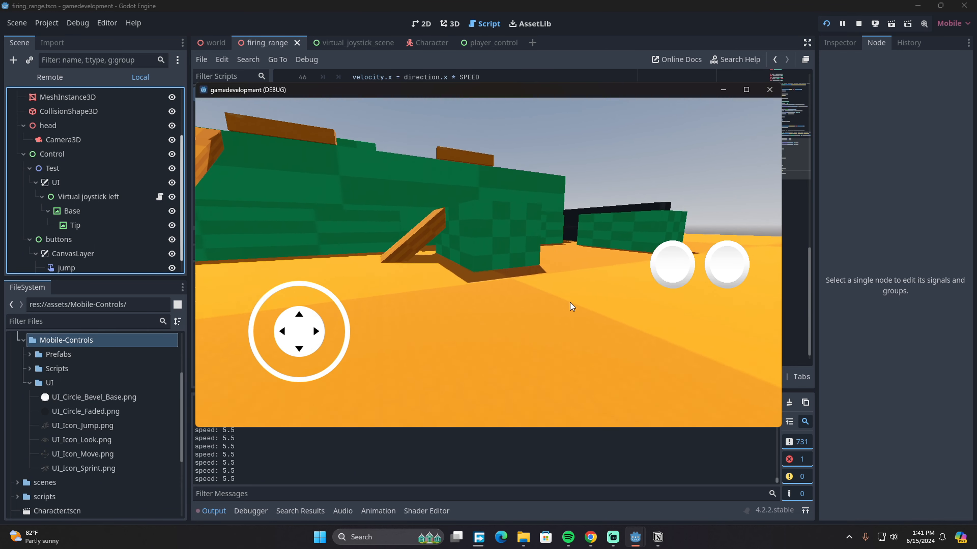
drag(570, 303, 408, 292)
drag(302, 331, 278, 333)
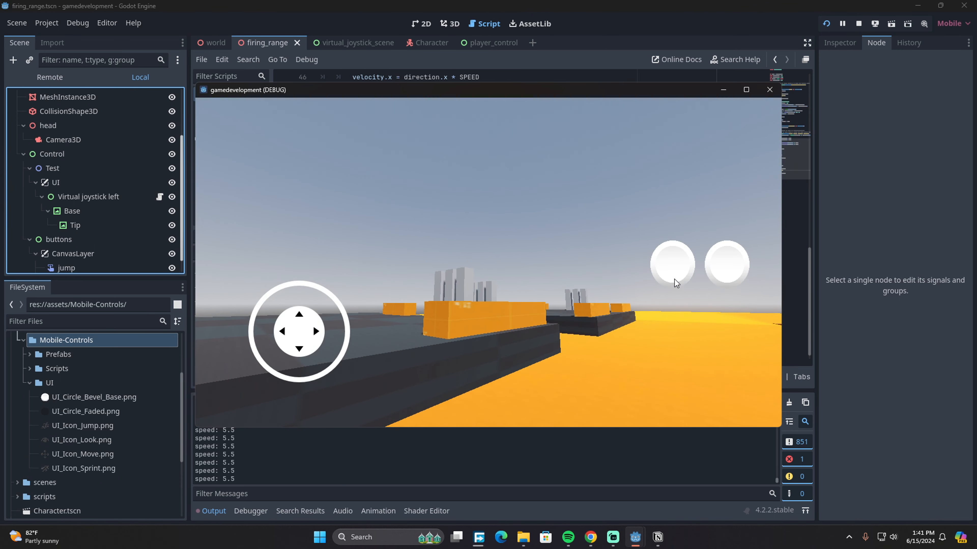
key(w)
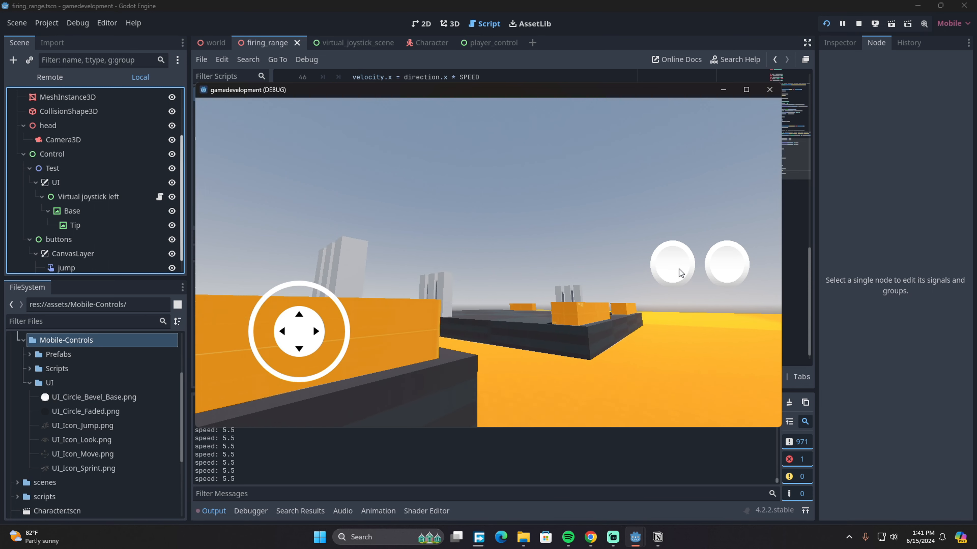
click(773, 94)
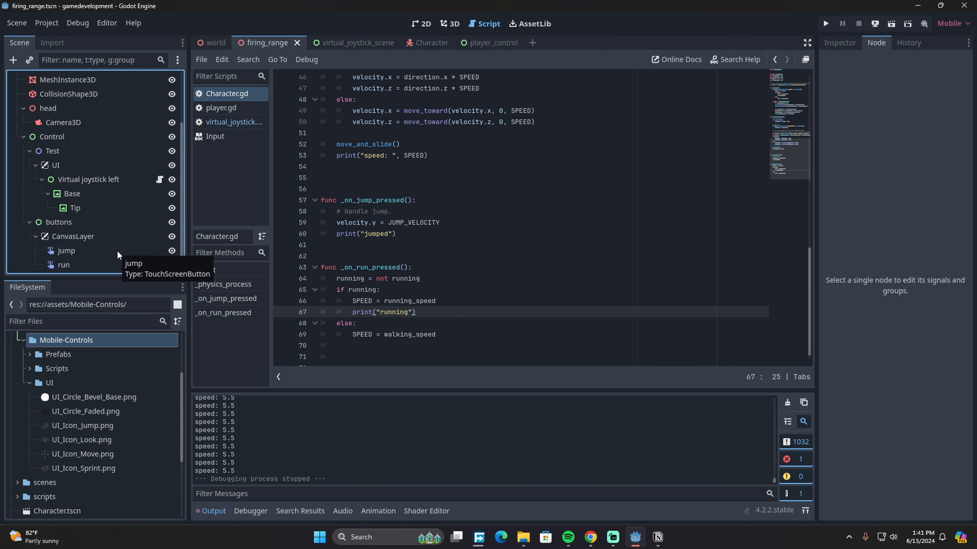
- Compare the node trees of the player_control, Character and firing_range scenes, checking how the jump and run buttons are set up
click(487, 42)
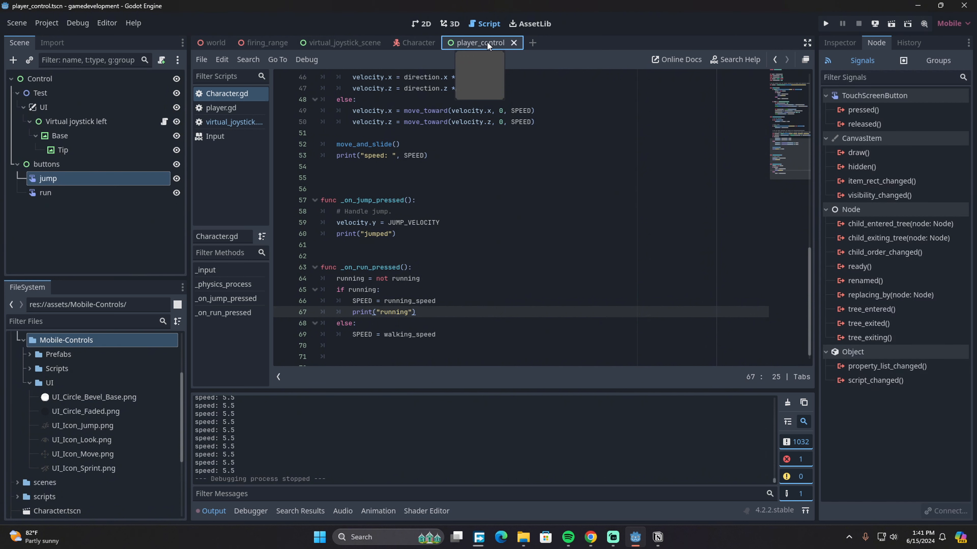
click(420, 47)
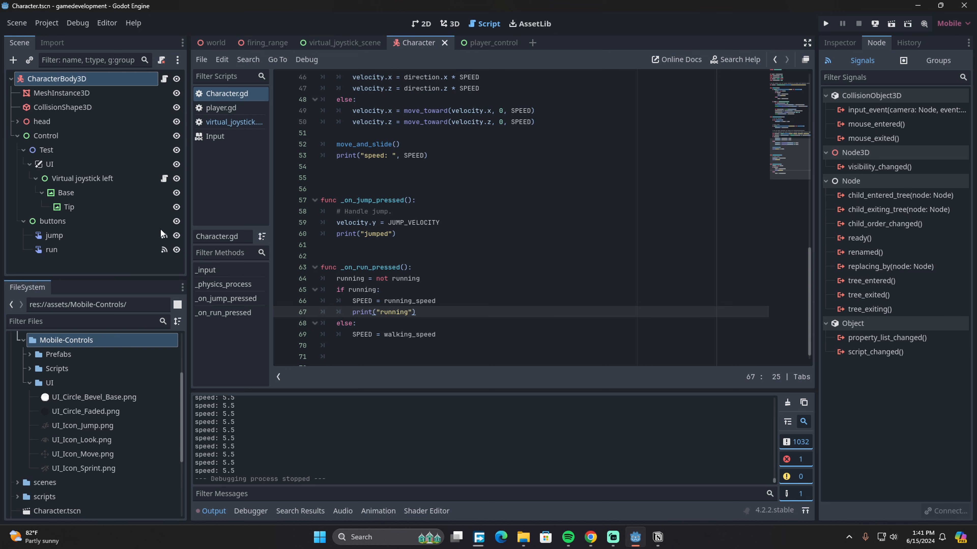
click(257, 43)
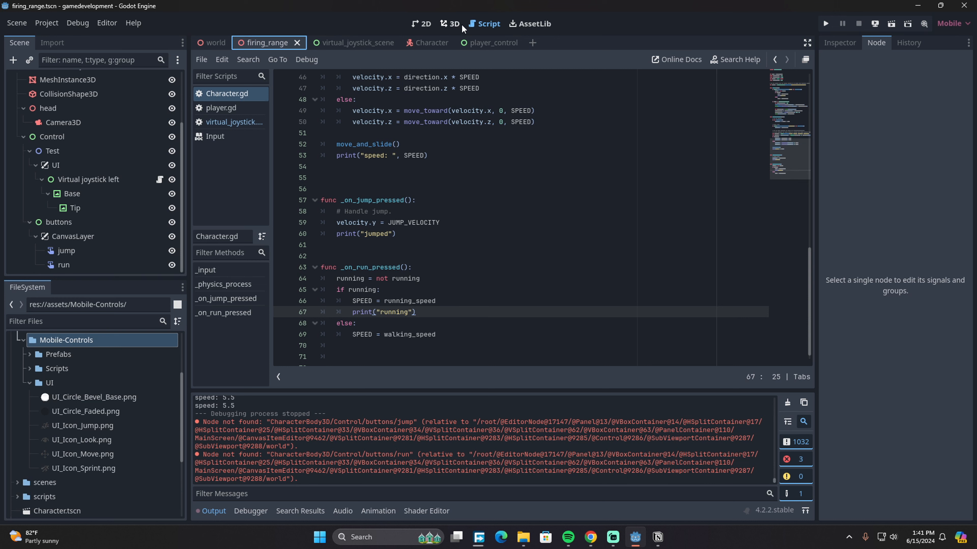
scroll(154, 244, up, 2)
scroll(128, 260, down, 2)
scroll(116, 192, up, 3)
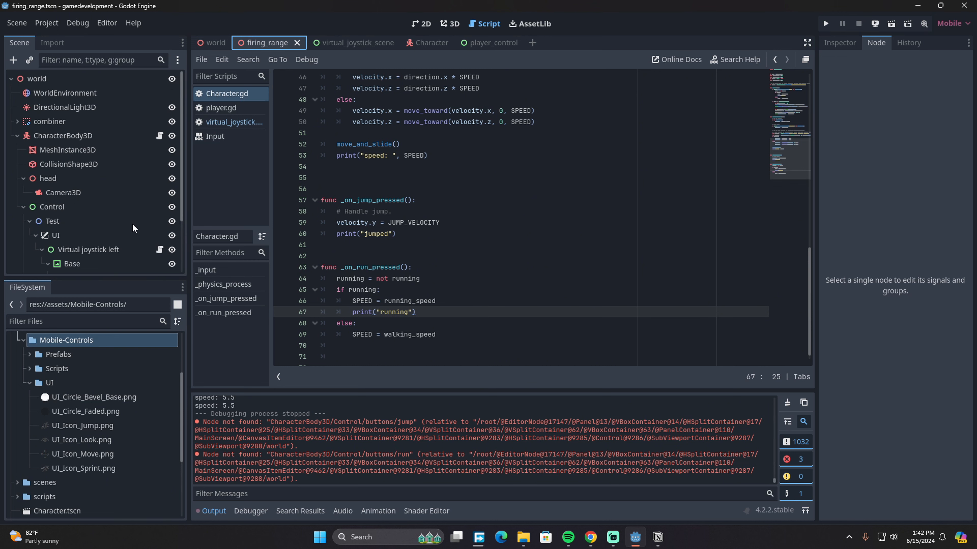
- Check the jump node's signals and delete the CharacterBody3D node with its children from the firing_range scene
scroll(113, 180, down, 3)
click(104, 254)
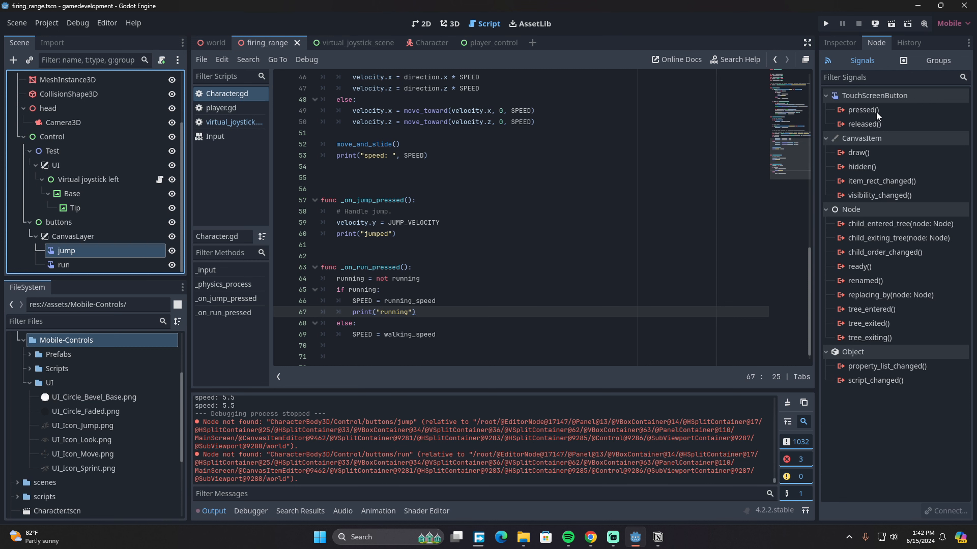
scroll(141, 188, up, 3)
scroll(117, 188, down, 3)
scroll(54, 167, up, 3)
click(17, 137)
click(61, 135)
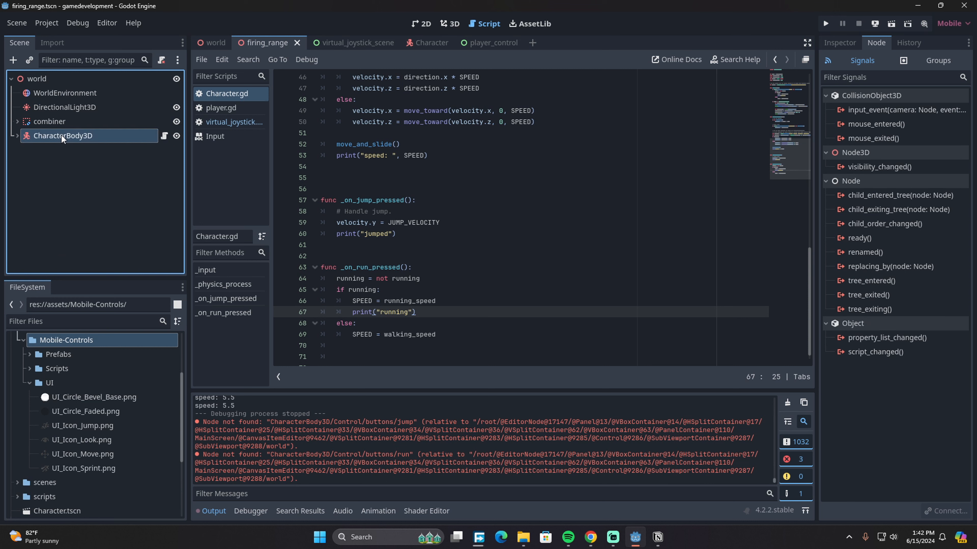
key(Delete)
key(Return)
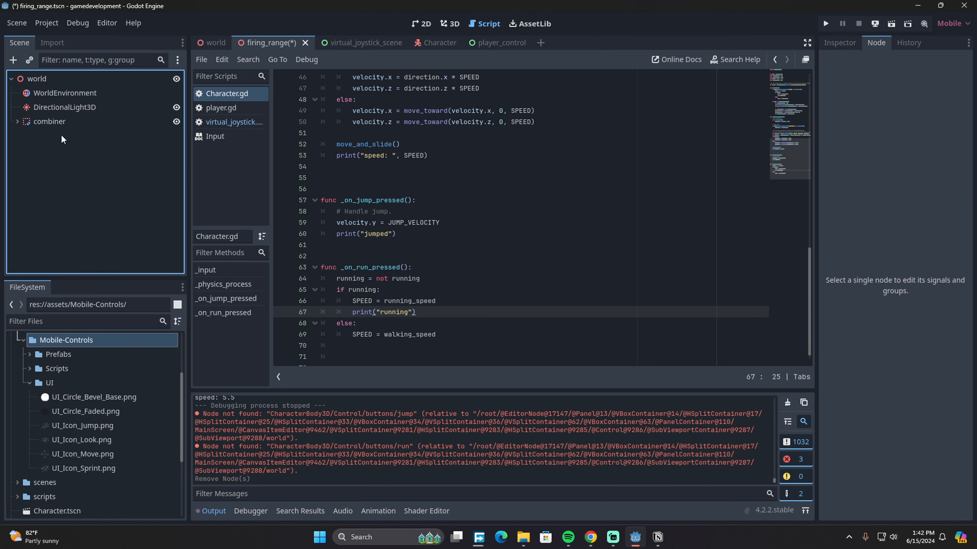
- Instantiate Character.tscn as a child of world, make the instance local, and save the scene
click(29, 60)
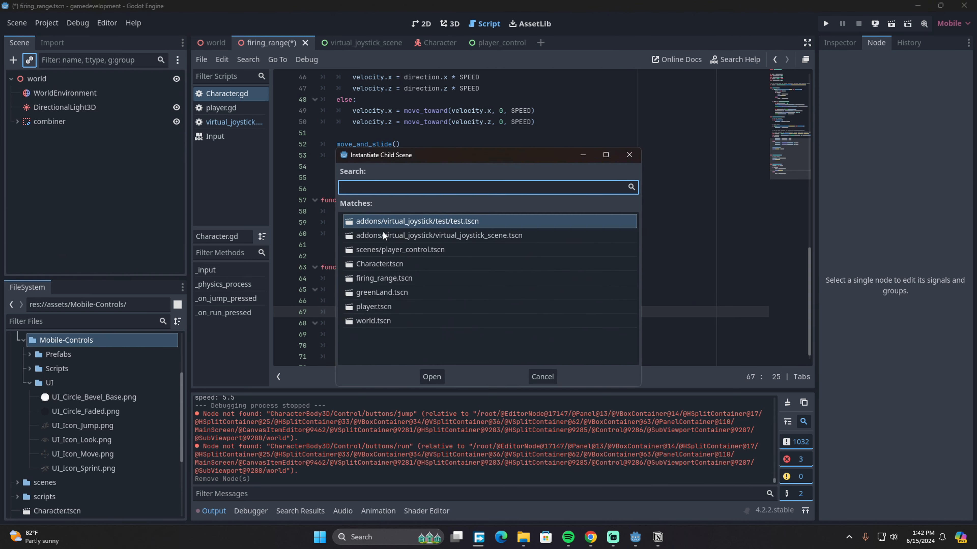
click(435, 263)
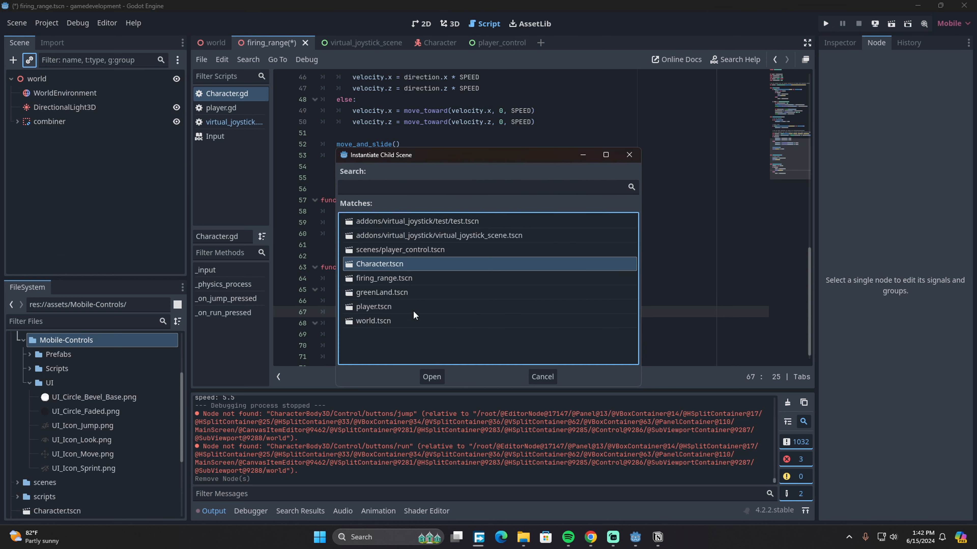
click(432, 377)
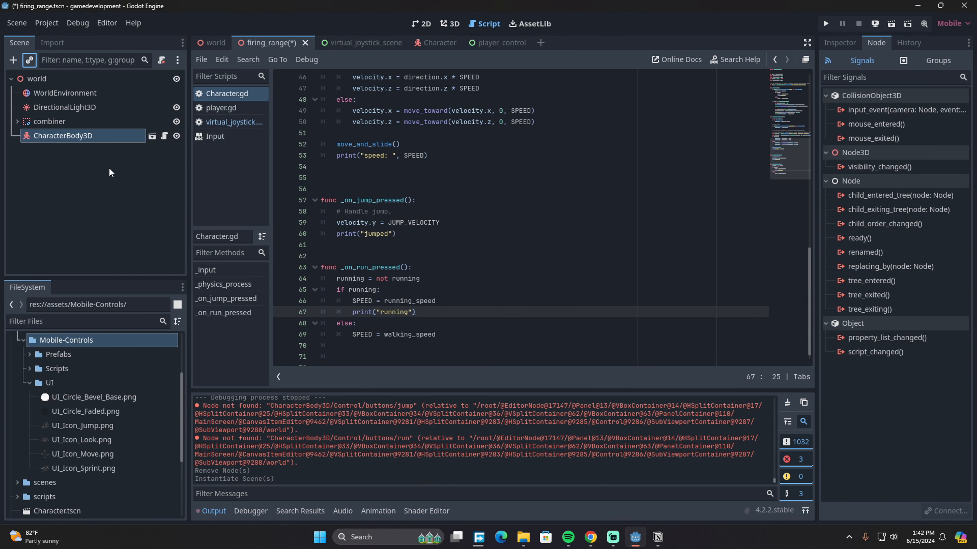
right_click(108, 136)
click(164, 462)
scroll(136, 255, down, 2)
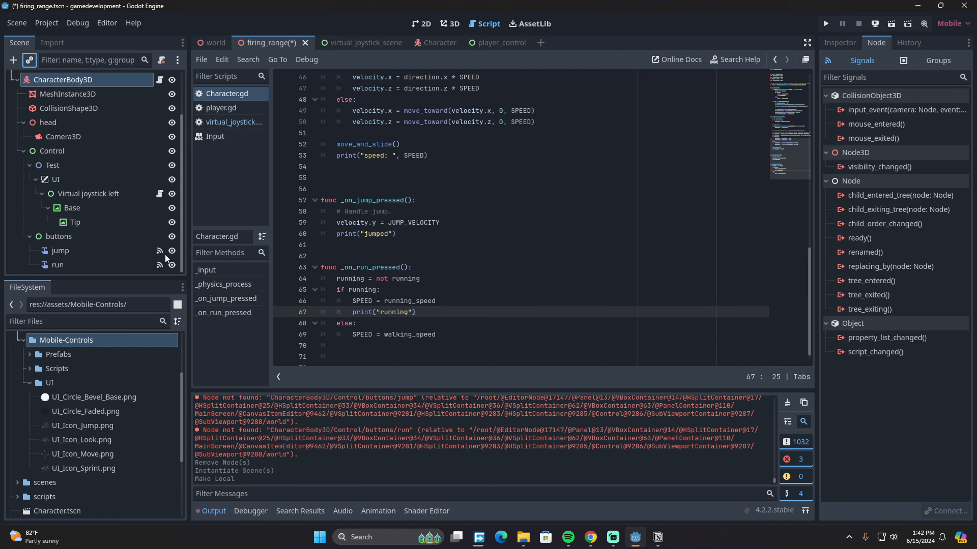
key(ctrl+s)
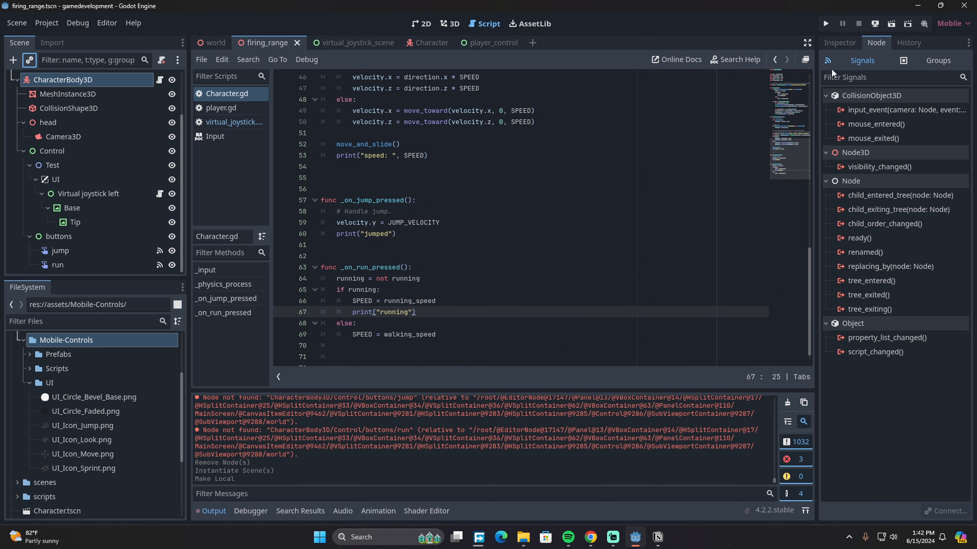
- Test-run the project briefly, raise the CharacterBody3D 1 unit along the Y axis, and save the scene
click(826, 24)
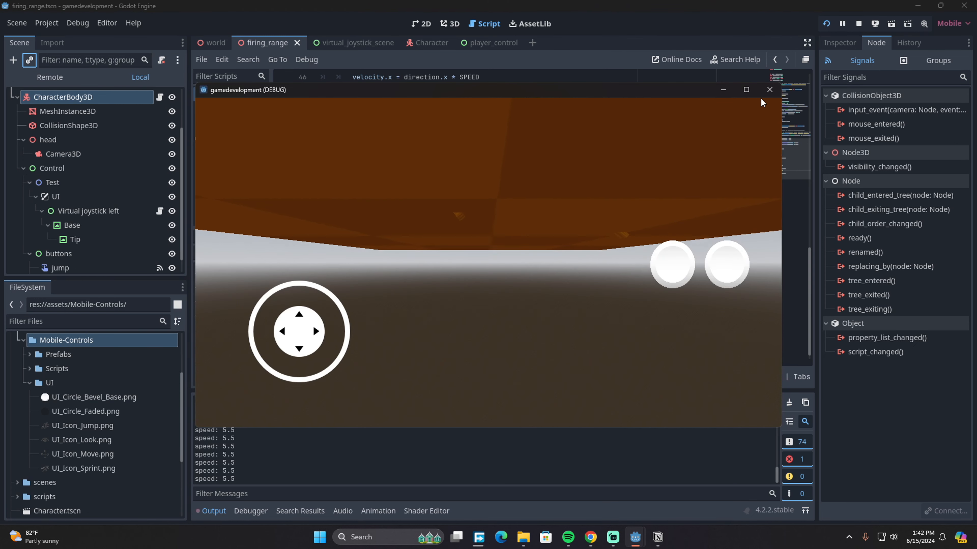
click(770, 89)
click(451, 24)
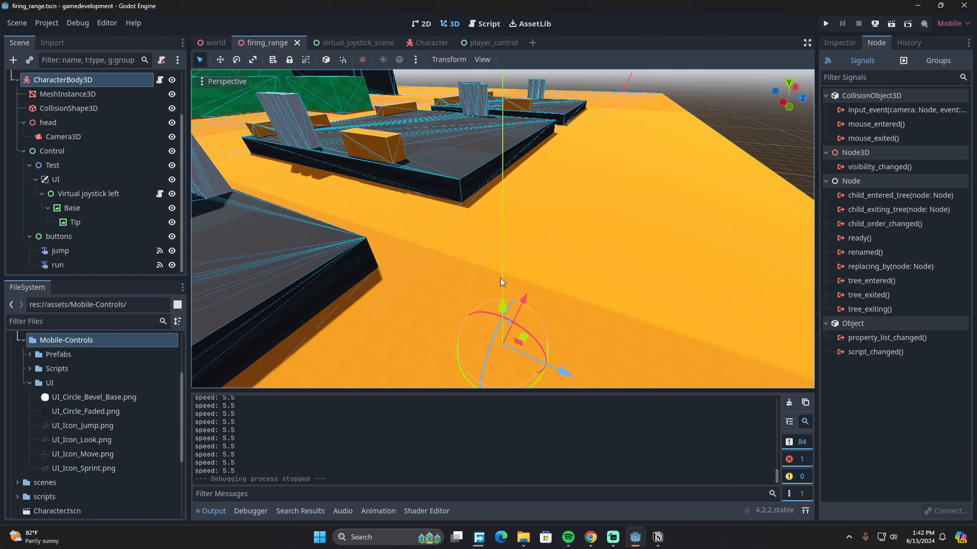
drag(500, 278, 502, 174)
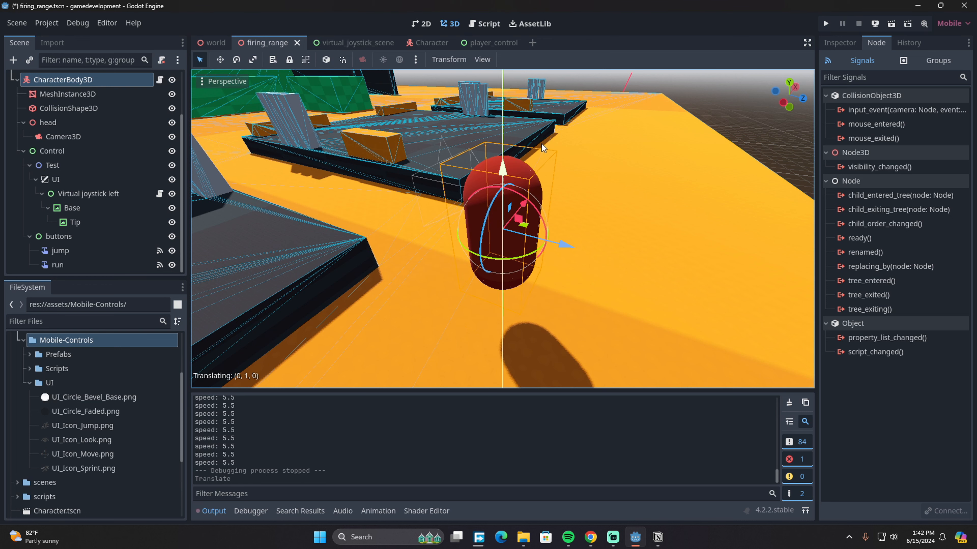
key(ctrl+s)
- Run the project and test the run touch button while walking forward and looking around
click(824, 23)
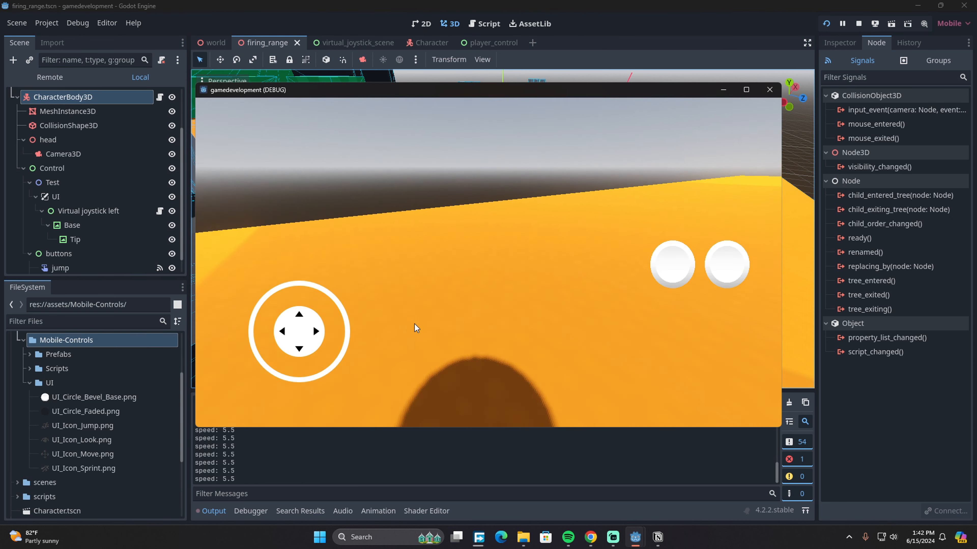
click(665, 267)
drag(459, 300, 682, 264)
key(w)
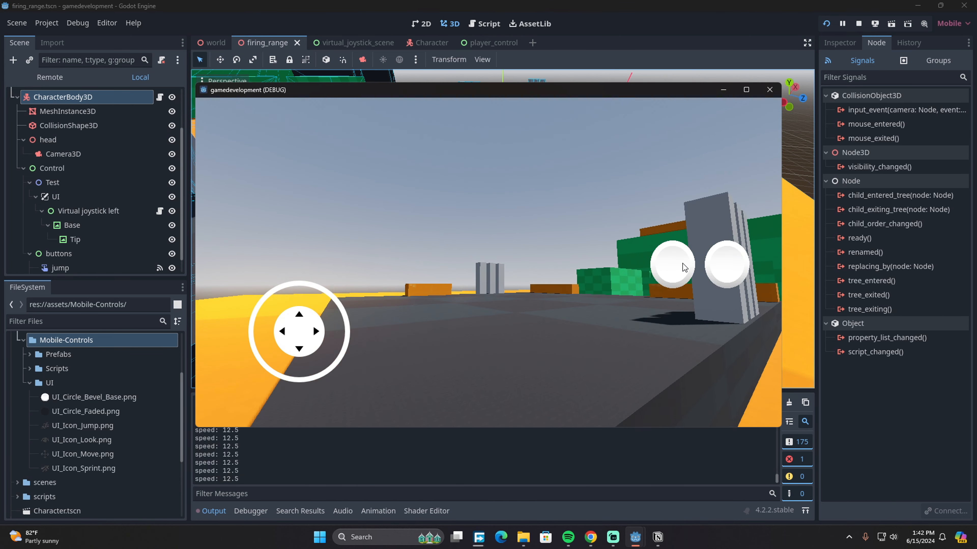
click(681, 270)
click(680, 275)
drag(380, 294, 533, 304)
scroll(88, 236, down, 1)
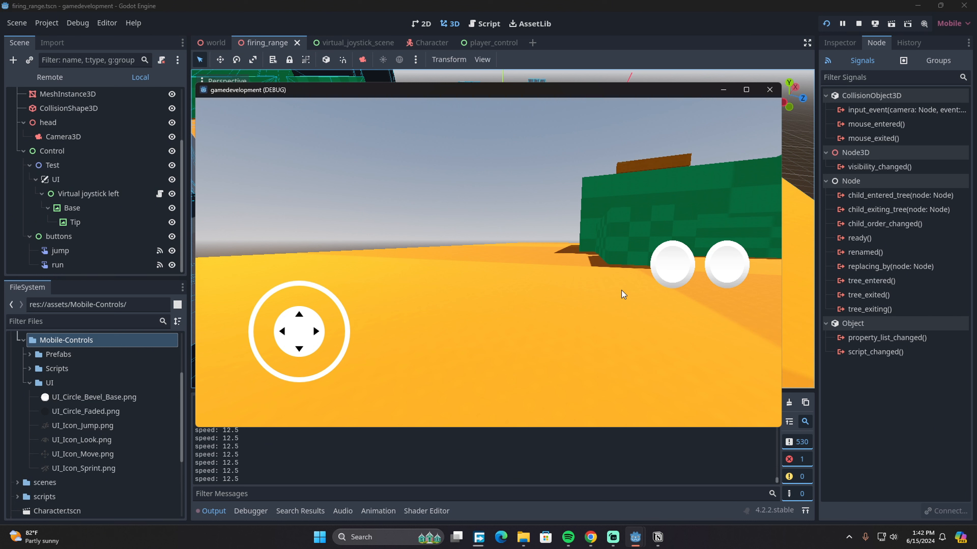
click(680, 274)
click(683, 273)
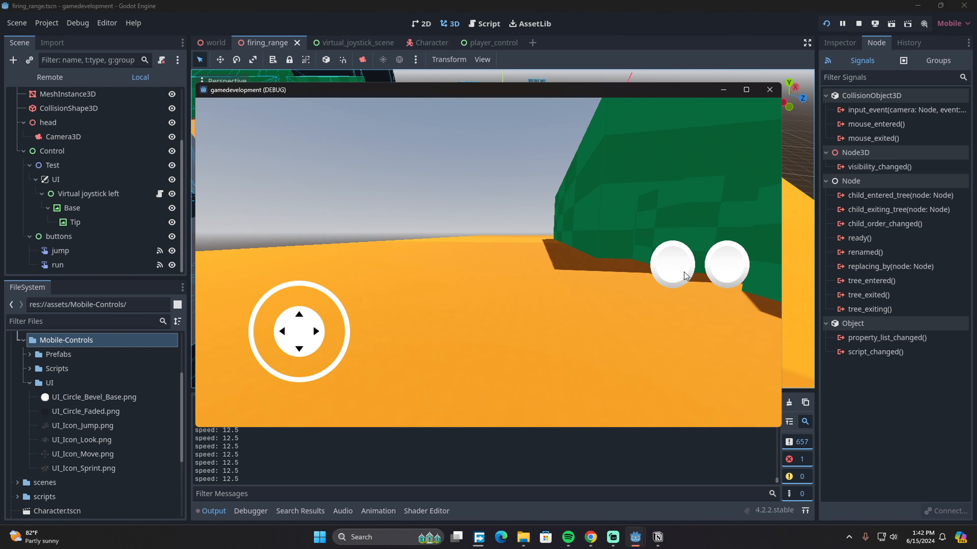
- Steer the character around the firing range in several directions and toggle running off with the run touch button
drag(565, 298, 740, 303)
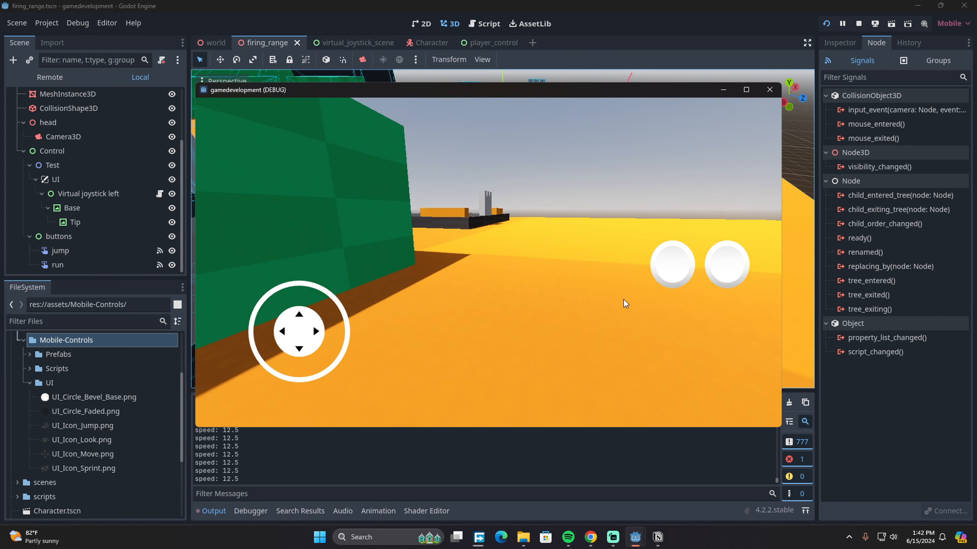
drag(624, 300, 538, 334)
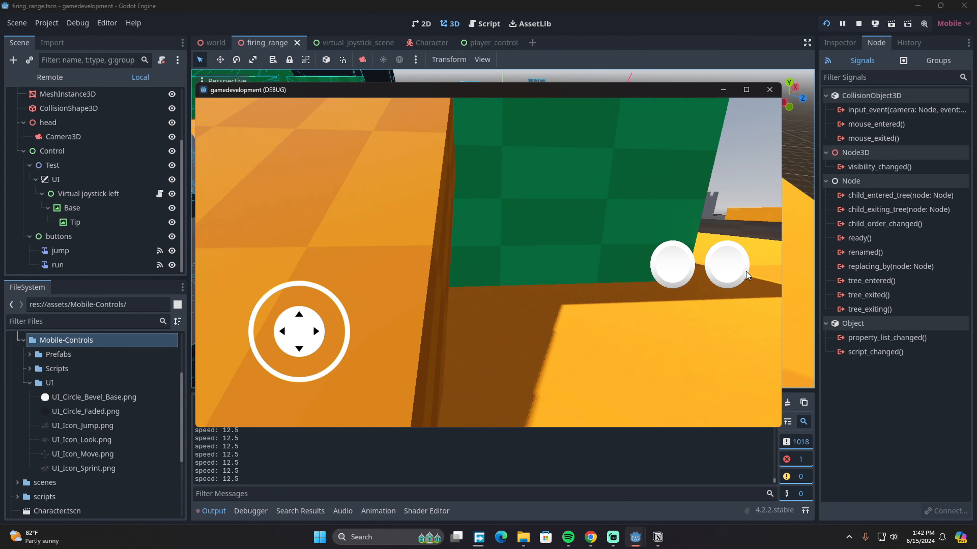
key(d)
key(w)
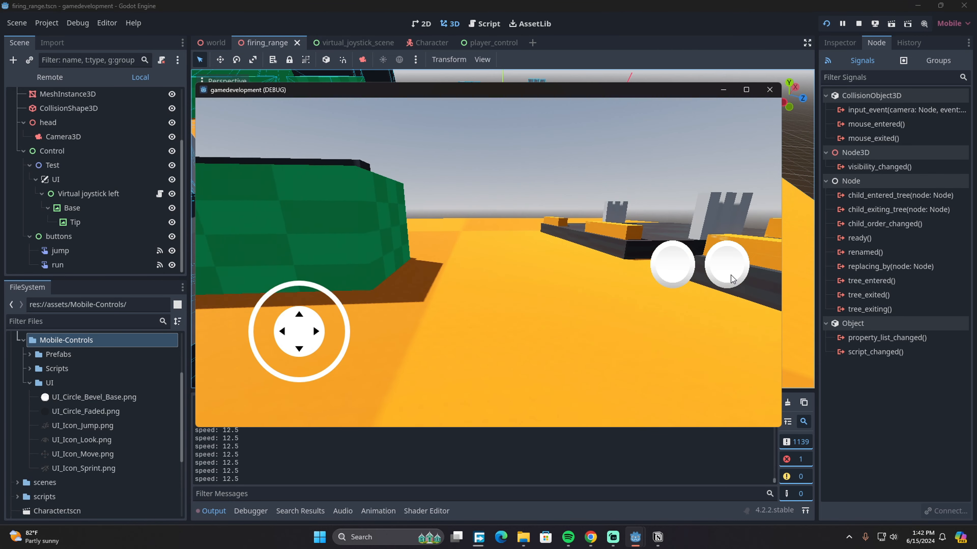
drag(634, 329, 400, 311)
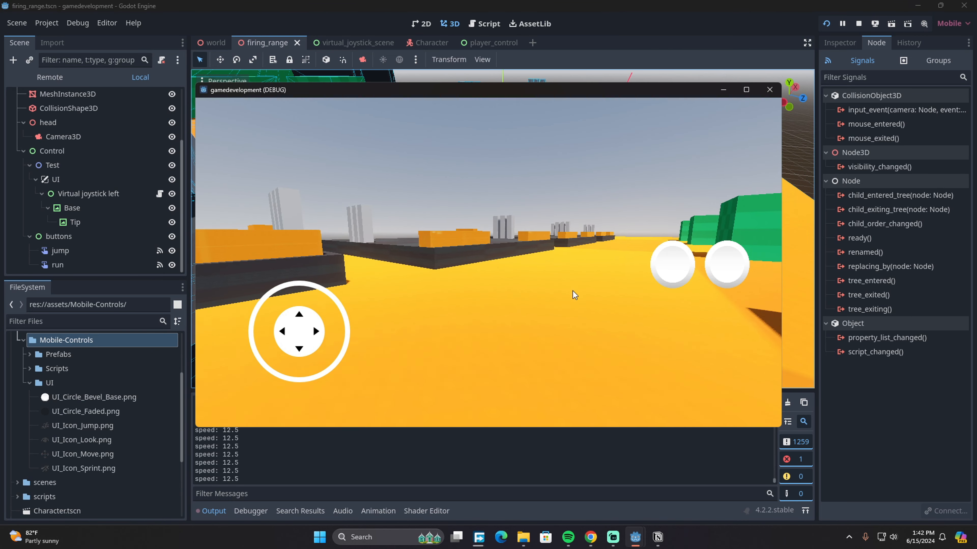
drag(573, 291, 598, 296)
click(663, 274)
key(a)
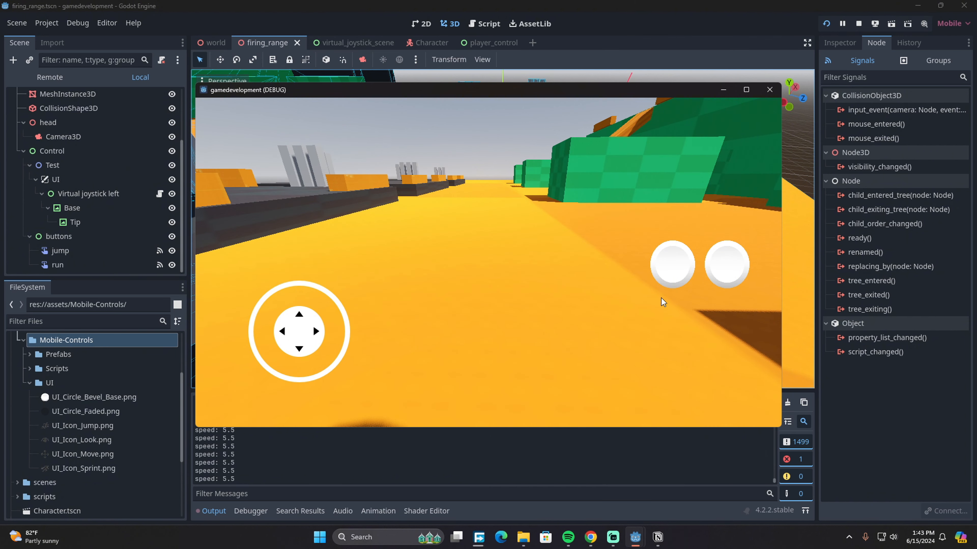
- Resize the game window wider and narrower to check how the touch buttons adapt, comparing with the To Fix notes
drag(780, 295, 933, 313)
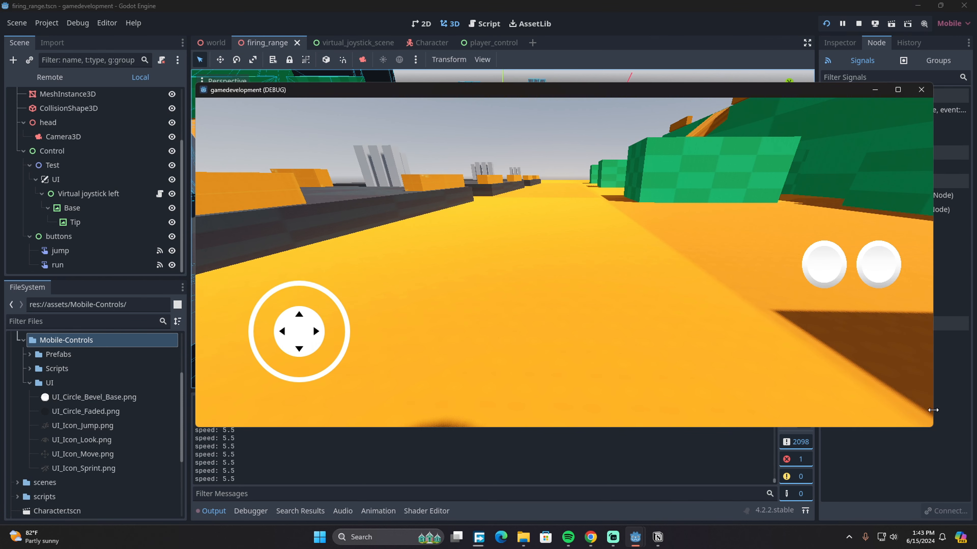
drag(933, 410, 708, 390)
drag(709, 344, 831, 340)
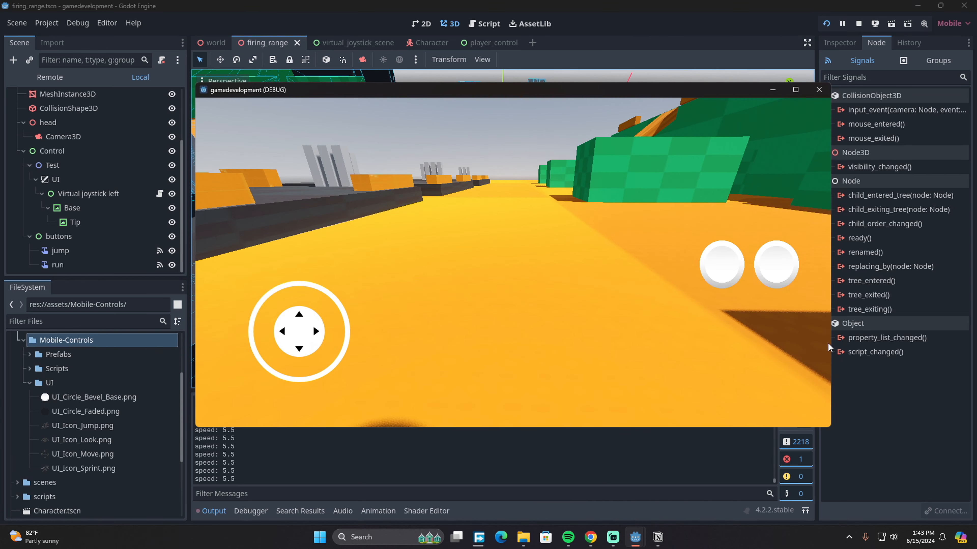
click(657, 537)
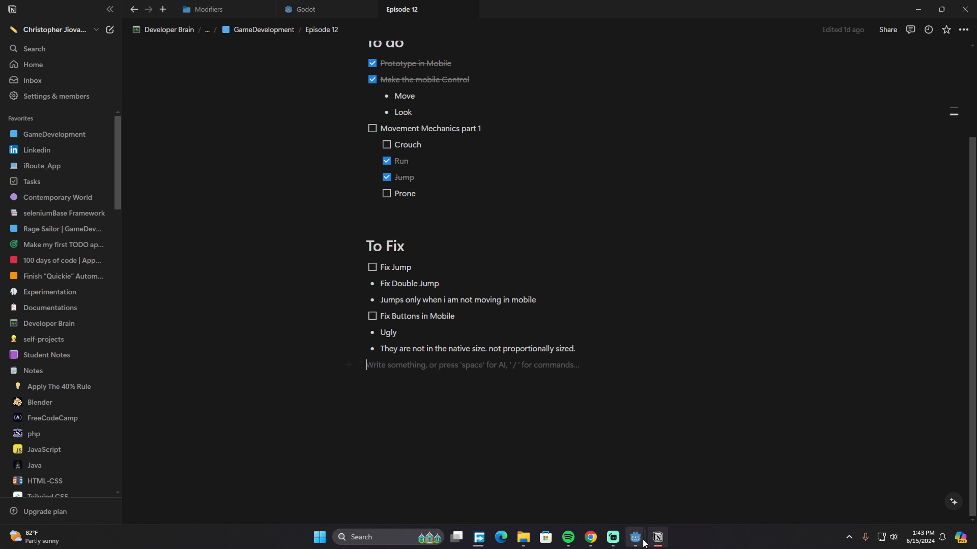
click(690, 481)
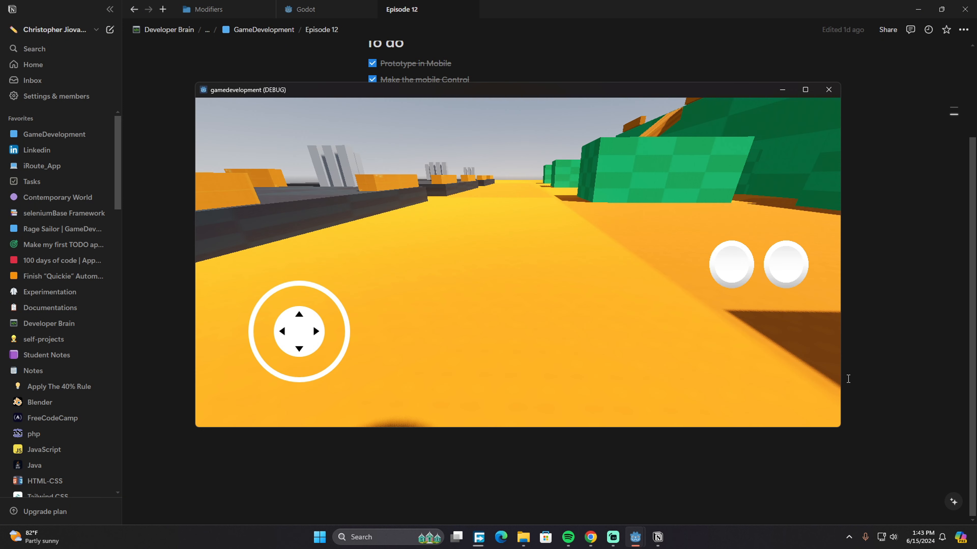
drag(841, 381, 821, 370)
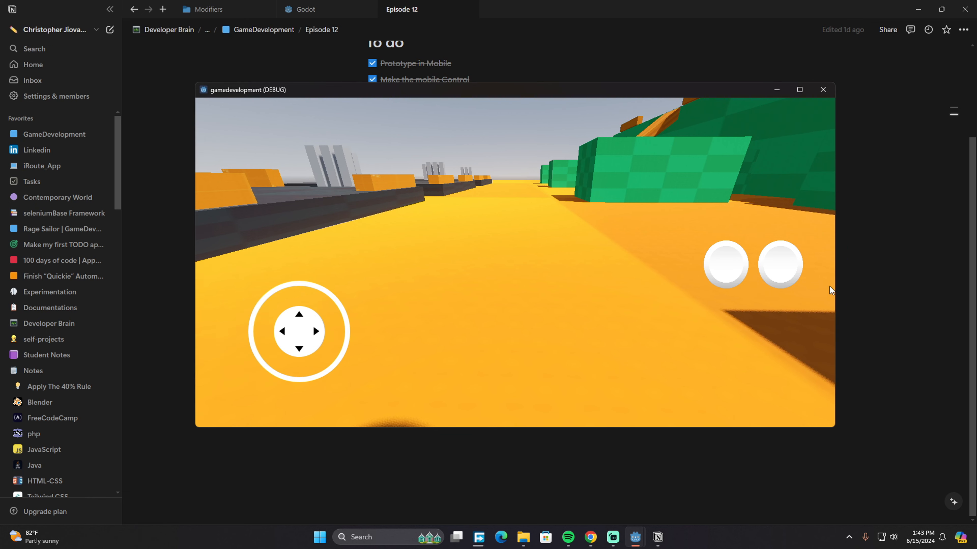
- Switch to the Episode 12 page in Notion and check off "Fix Buttons in Mobile" under To Fix
click(848, 279)
drag(386, 334, 462, 337)
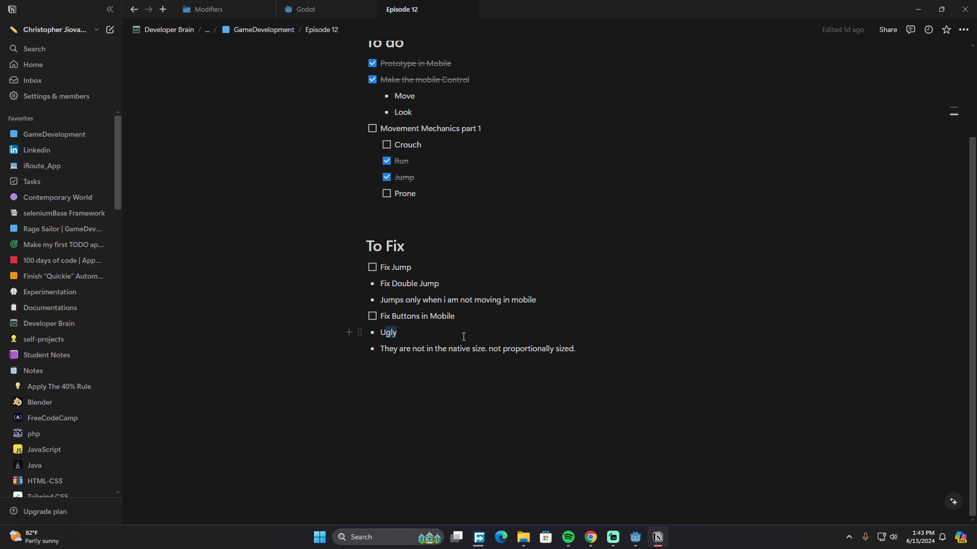
click(392, 372)
click(400, 336)
click(372, 316)
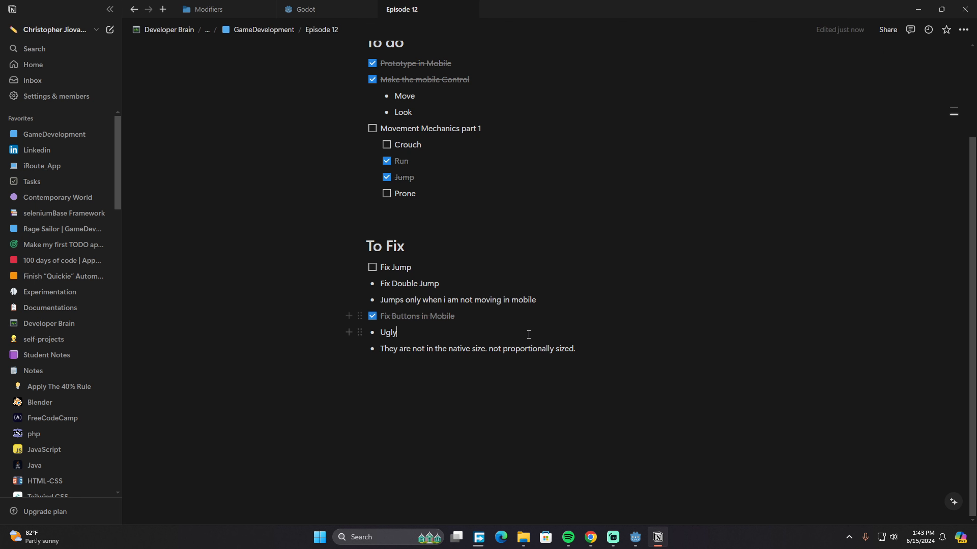
- Return to the running game, test looking around and the jump touch button, and minimize the game window
mouse_move(657, 537)
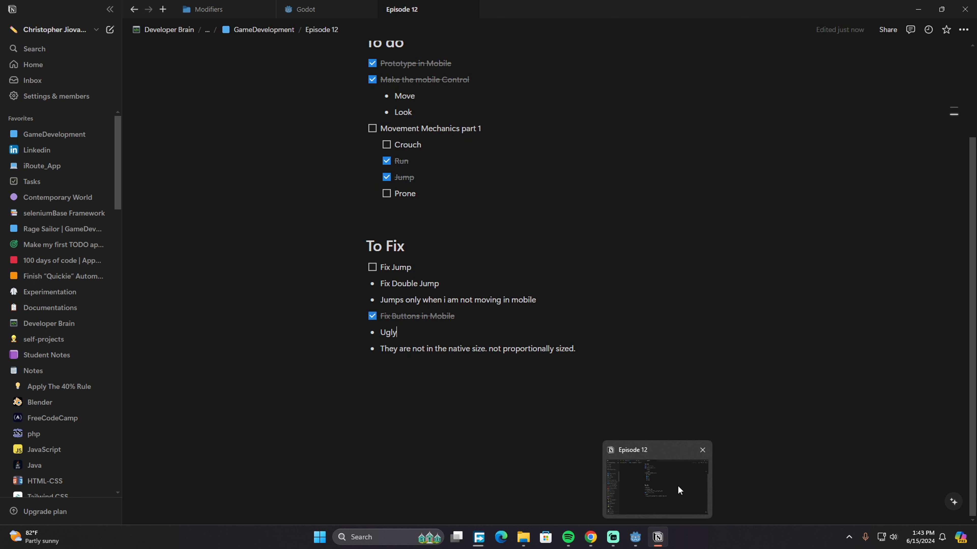
click(691, 488)
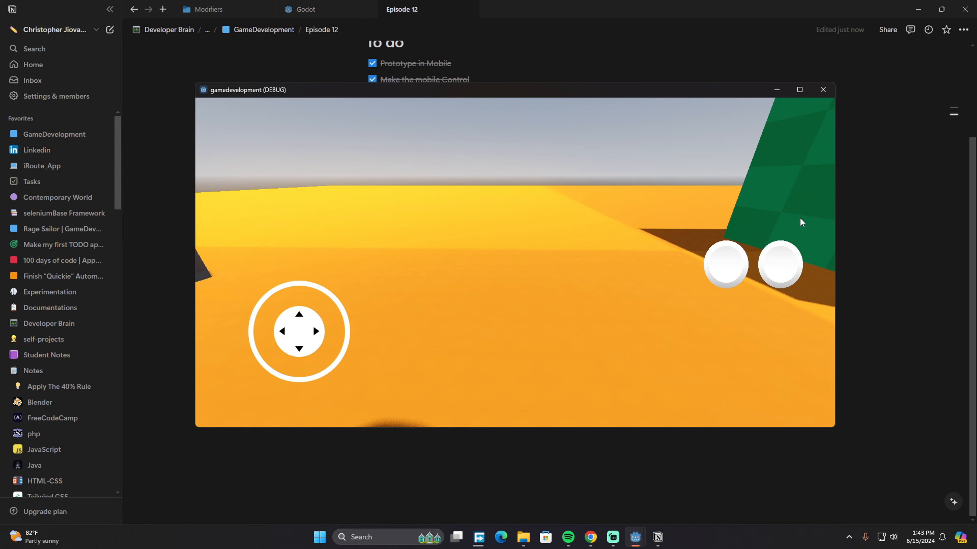
drag(799, 219, 633, 215)
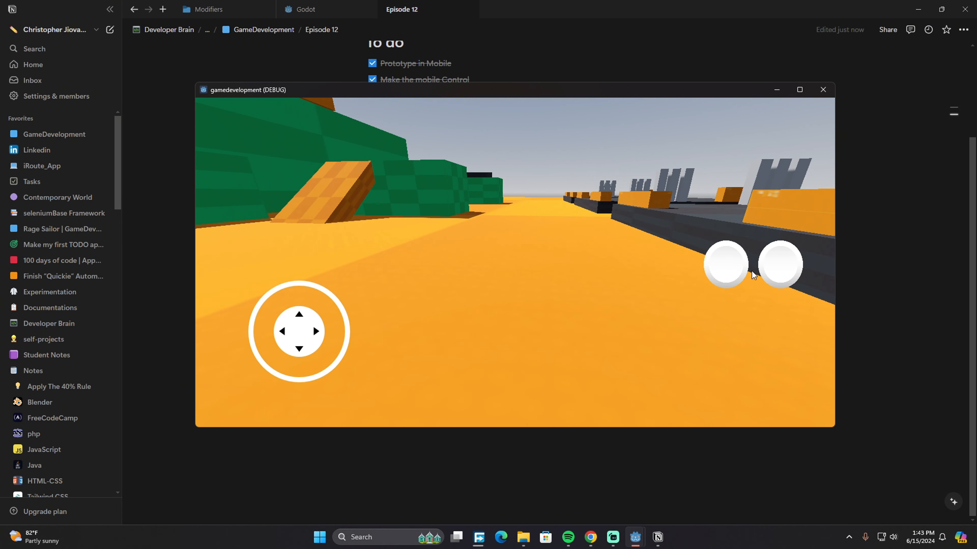
click(767, 262)
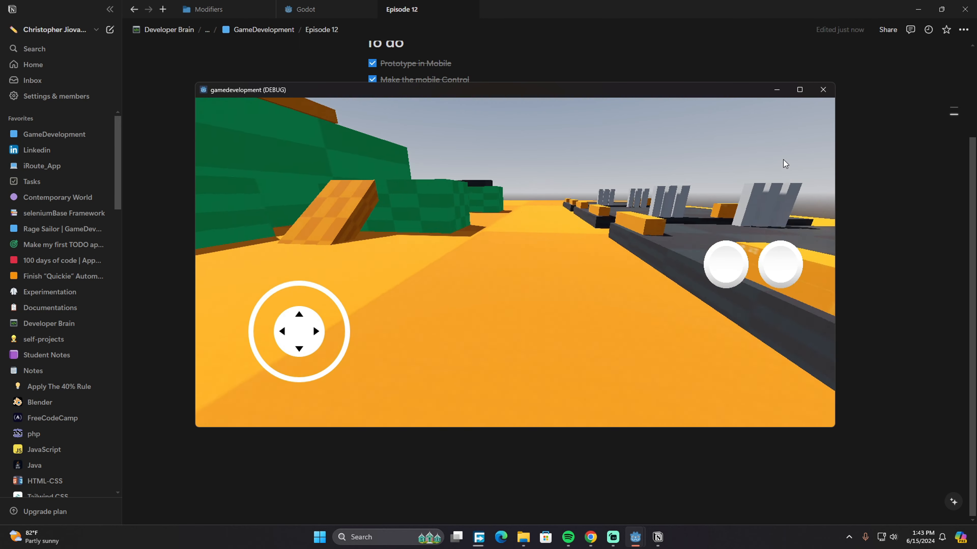
click(773, 91)
- Switch back to the Godot editor and open the CharacterBody3D script at the jump handling in _physics_process
key(alt+Tab)
click(584, 251)
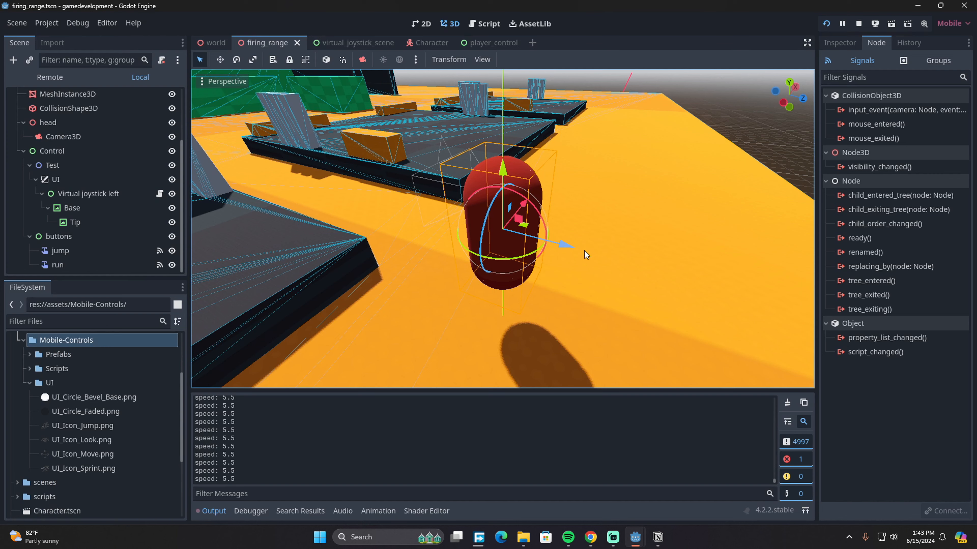
key(alt+Tab)
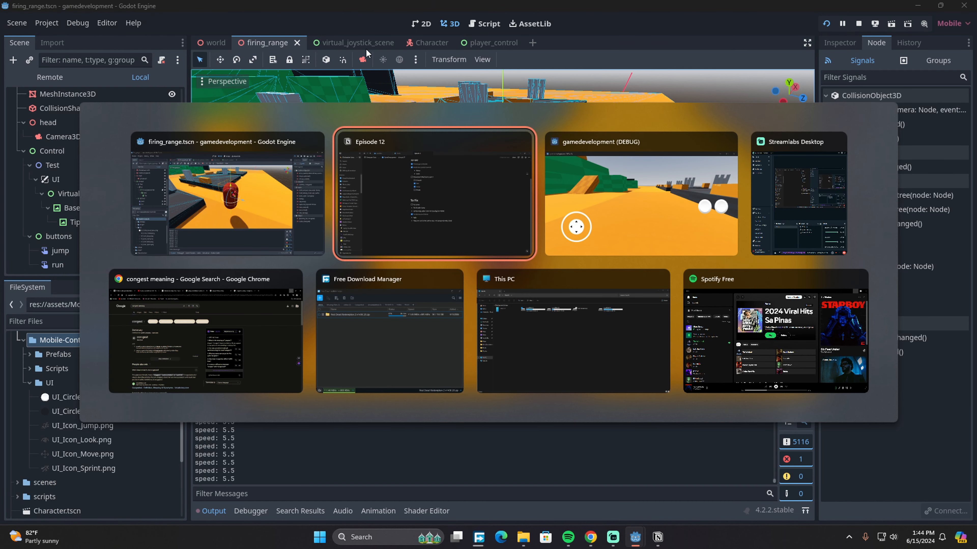
key(Escape)
scroll(128, 214, up, 3)
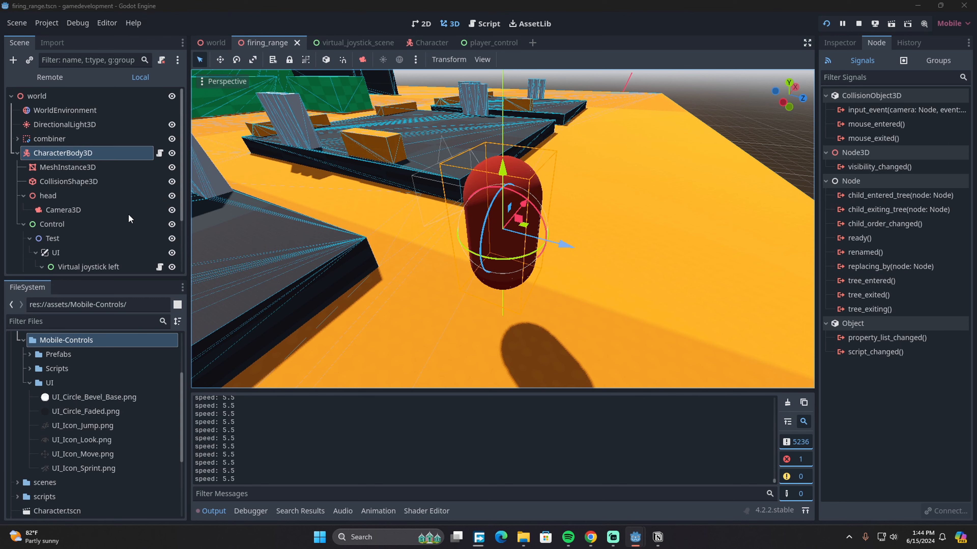
click(159, 153)
scroll(435, 279, up, 10)
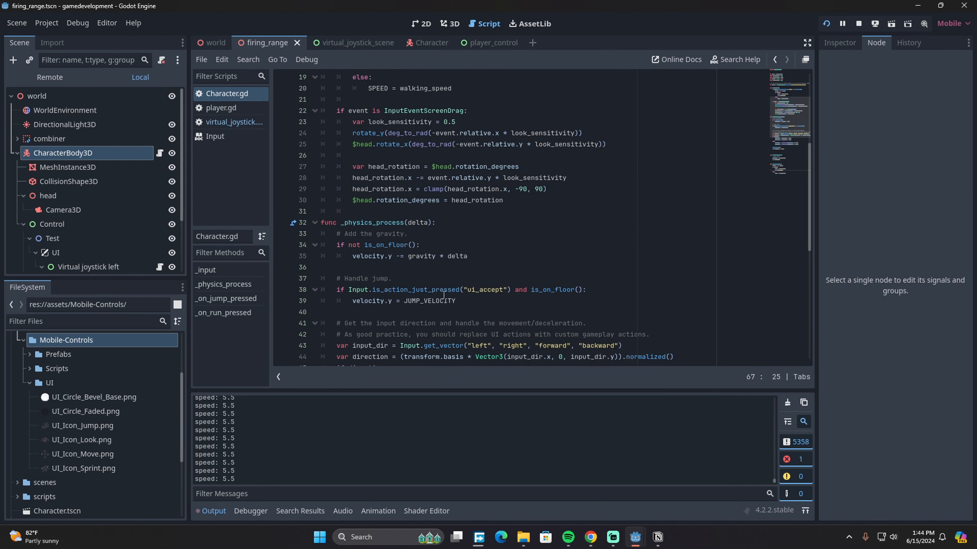
- Review the keyboard jump handling in _physics_process and select its is_on_floor() condition for reuse
scroll(388, 257, up, 2)
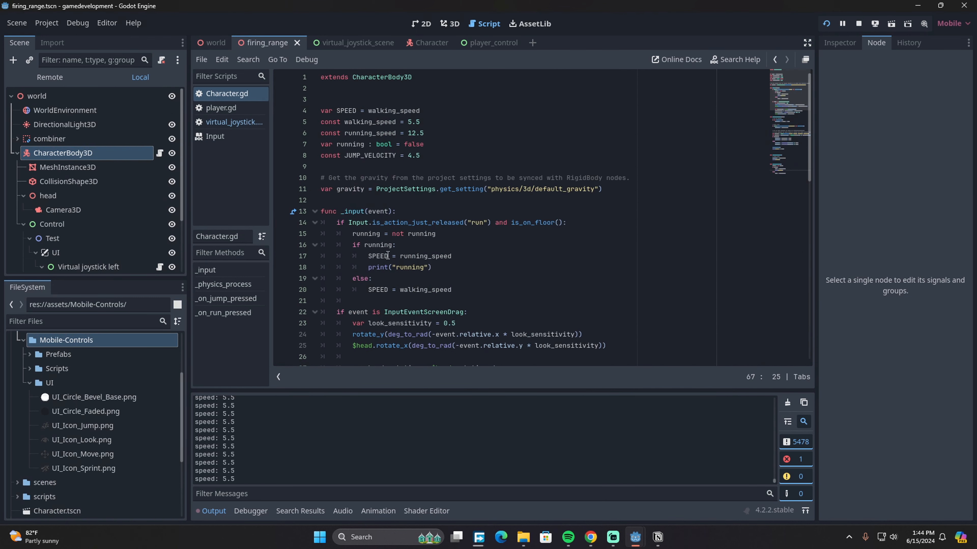
scroll(392, 274, down, 8)
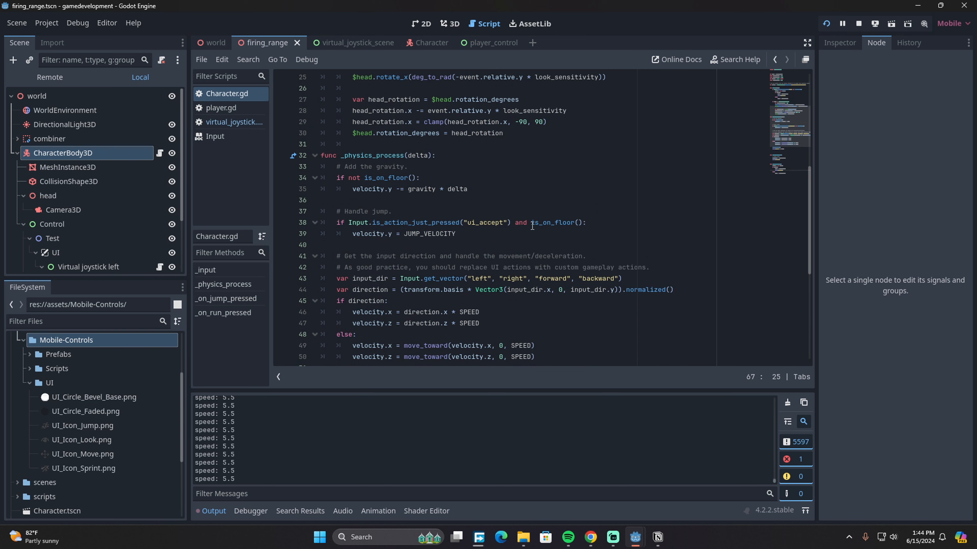
drag(533, 225, 583, 224)
click(571, 201)
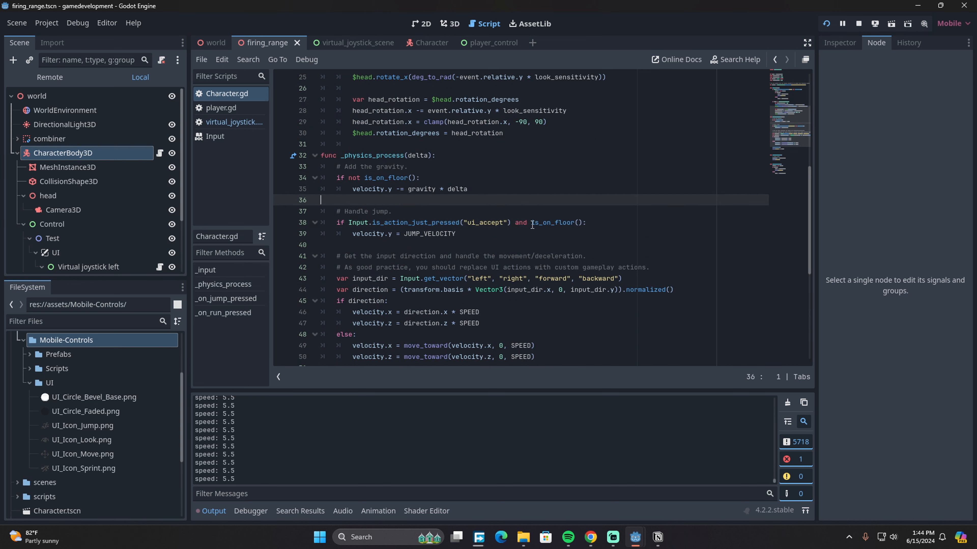
drag(529, 224, 586, 227)
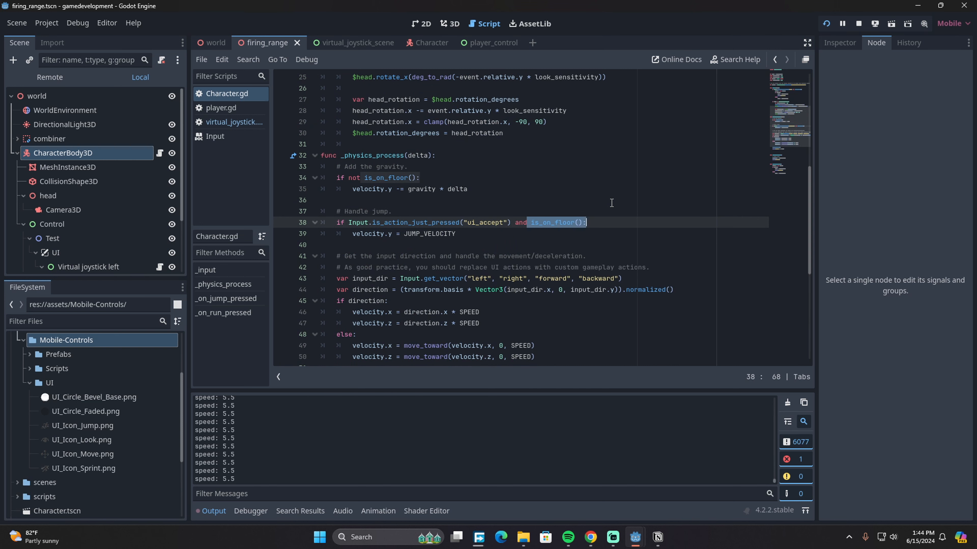
- In _on_jump_pressed, put the velocity.y and print("jumped") lines inside an if is_on_floor(): block and save the script
scroll(611, 203, down, 7)
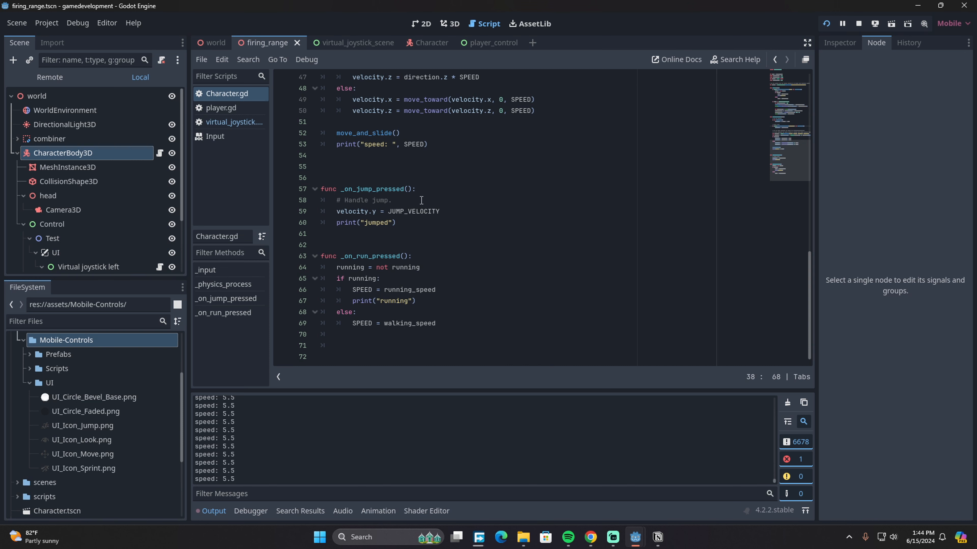
scroll(405, 200, up, 1)
scroll(392, 244, up, 7)
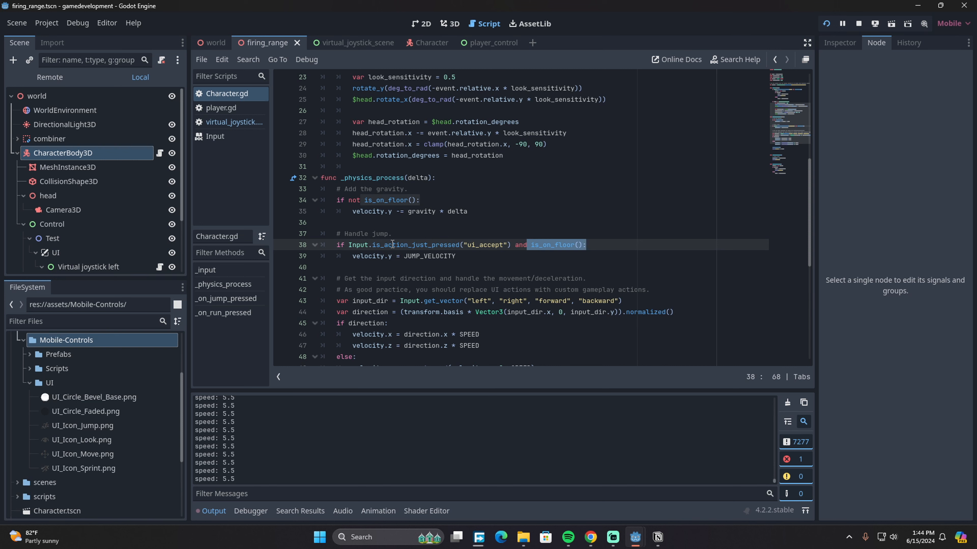
scroll(407, 294, down, 6)
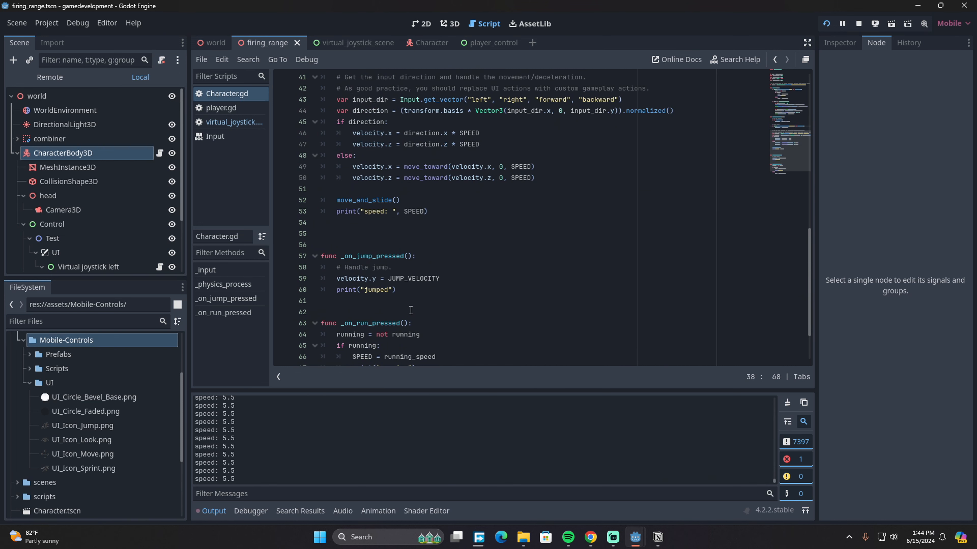
click(410, 271)
key(Return)
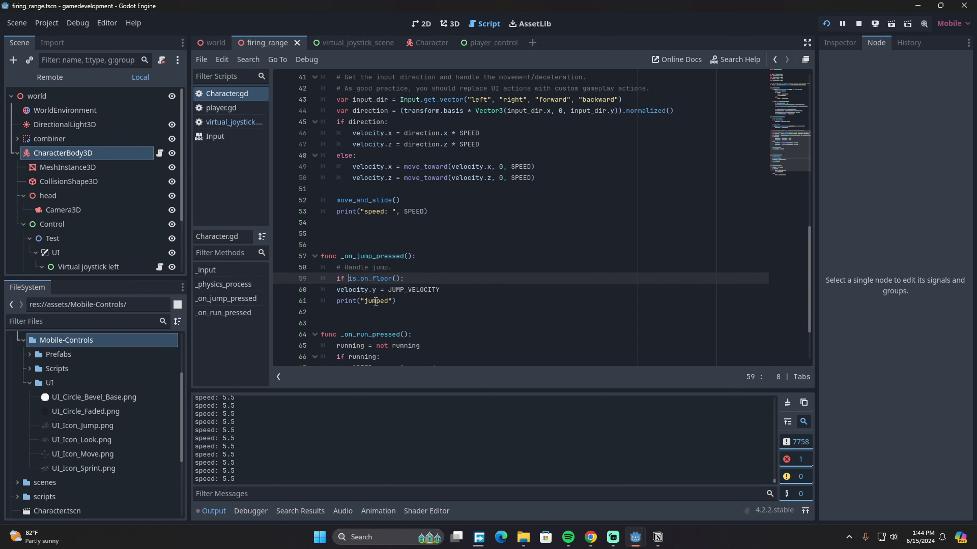
drag(397, 302, 337, 291)
key(Tab)
click(503, 277)
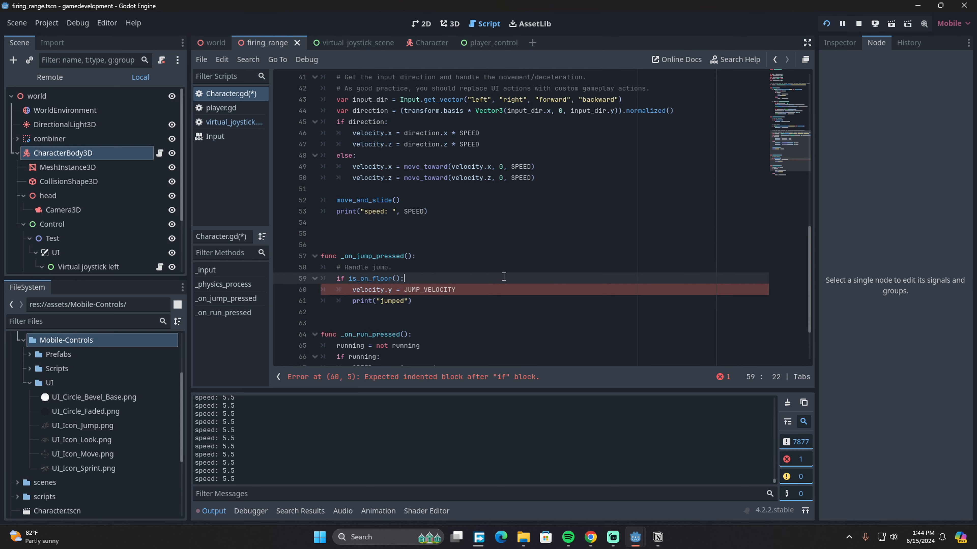
key(ctrl+s)
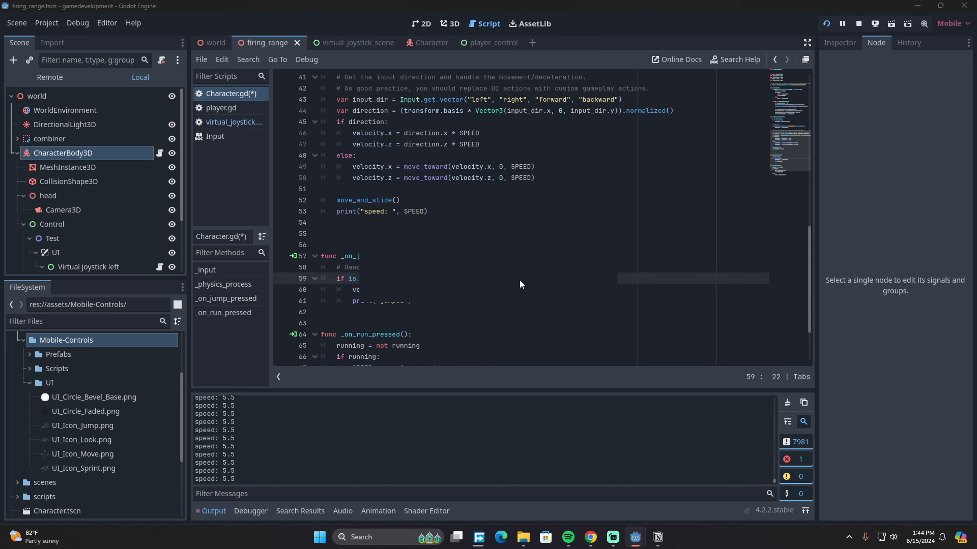
- Restart the project, walk forward through the firing range while looking around, and minimize the game window
click(825, 22)
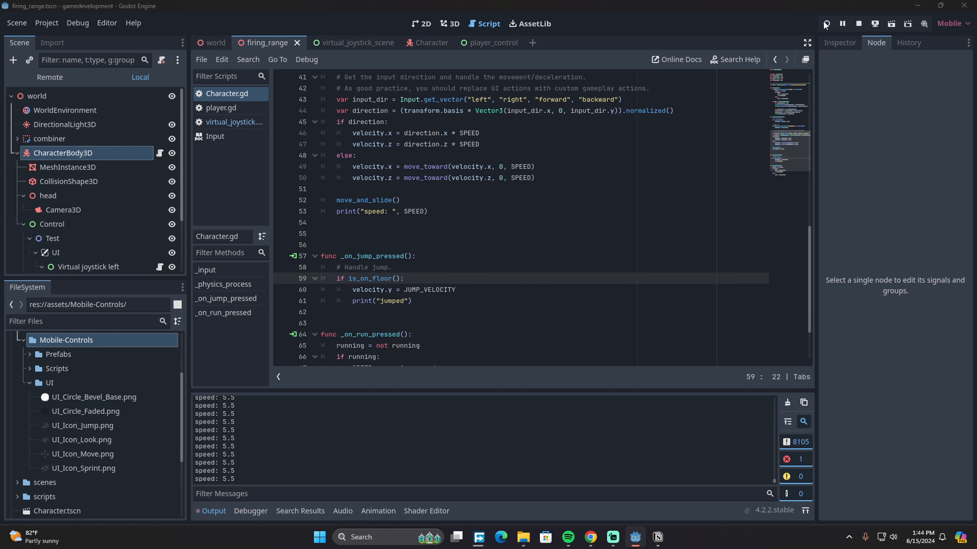
key(F5)
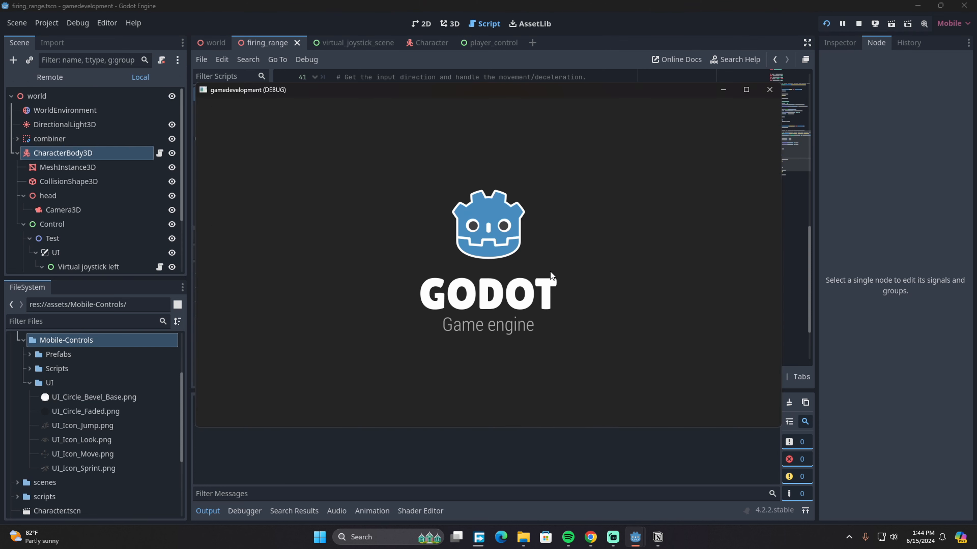
key(w)
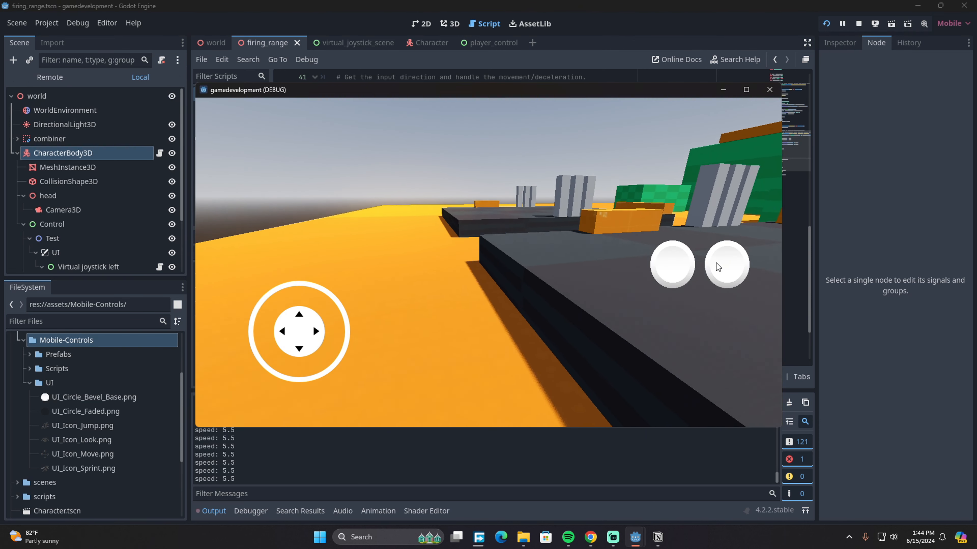
key(w)
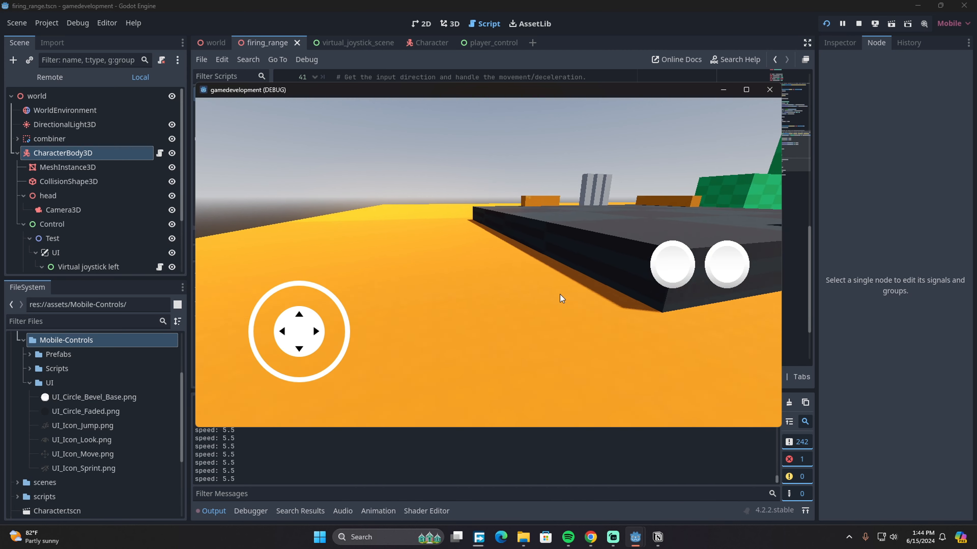
key(w)
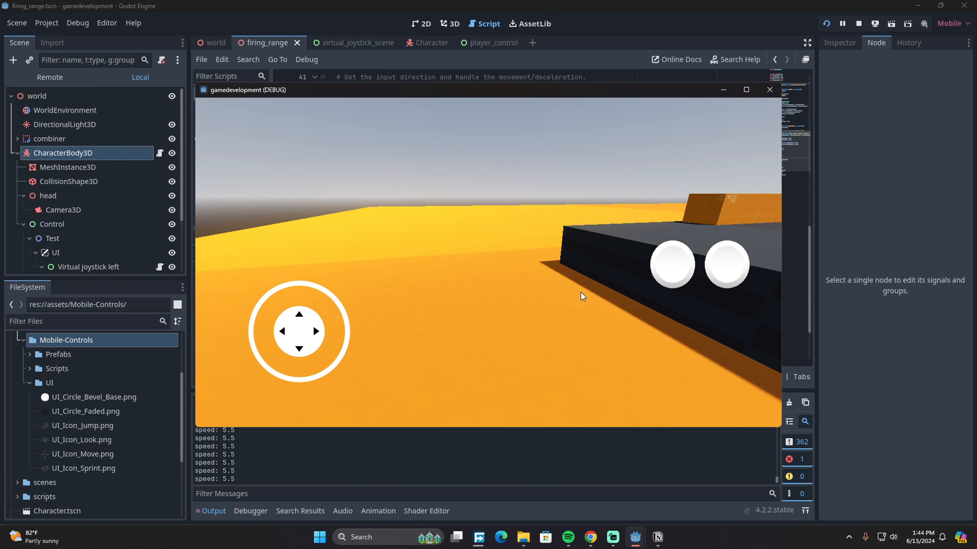
mouse_move(581, 292)
mouse_down()
mouse_move(673, 305)
mouse_move(682, 290)
mouse_move(573, 296)
mouse_up()
key(w)
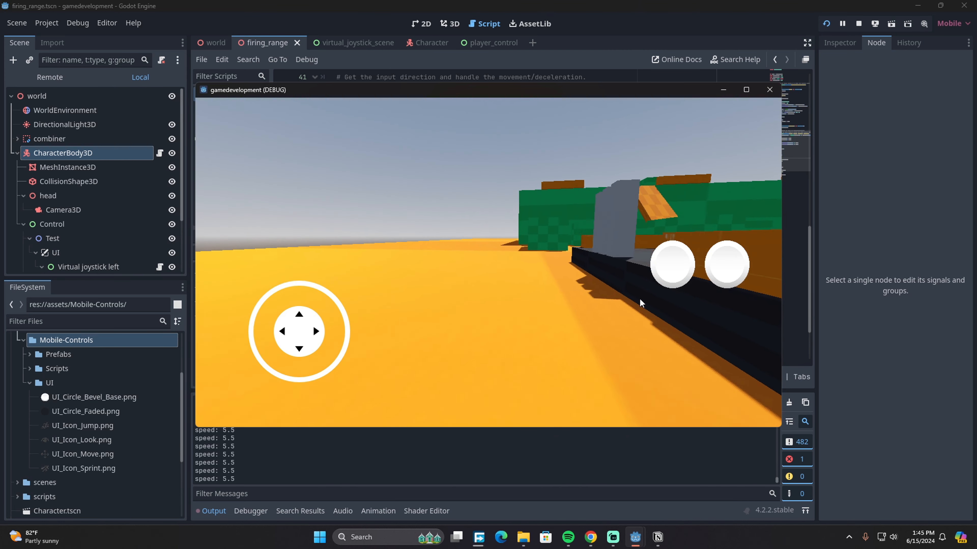
key(w)
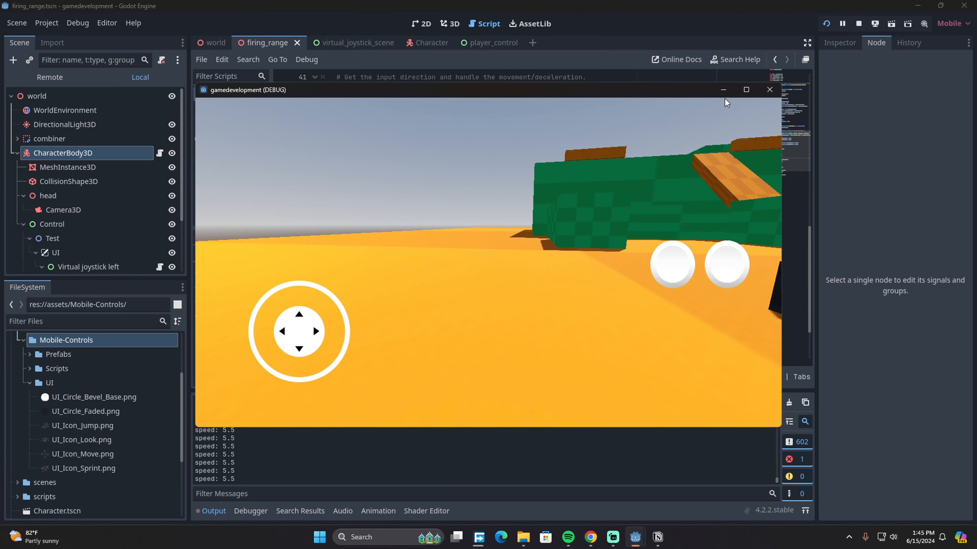
click(723, 91)
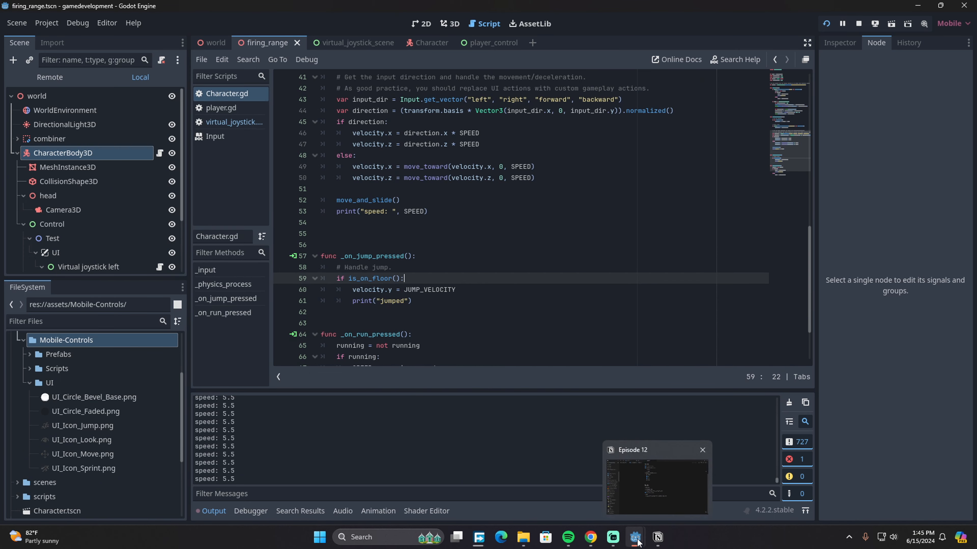
- Restore the game window, turn the view along the firing range, and test the jump touch button repeatedly
mouse_move(652, 521)
click(695, 473)
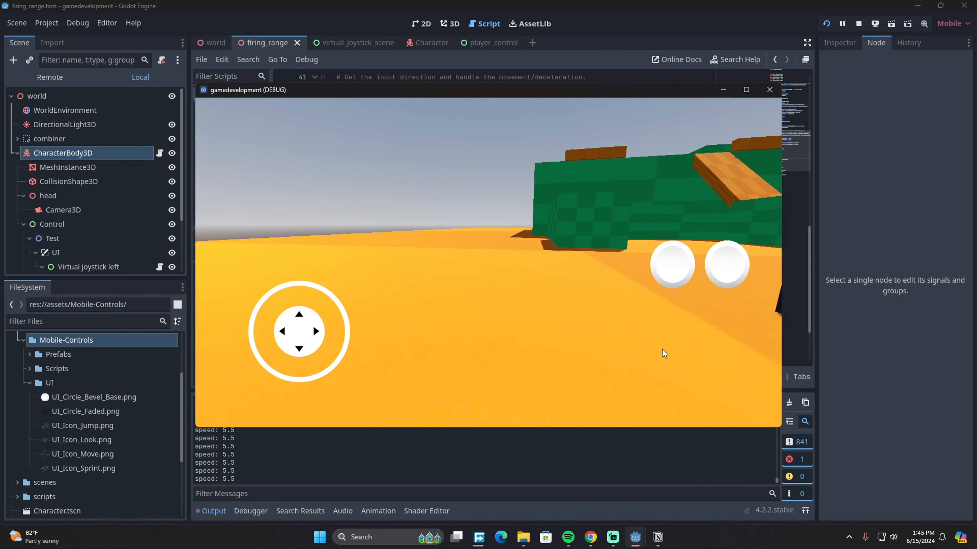
key(w)
drag(707, 331, 639, 361)
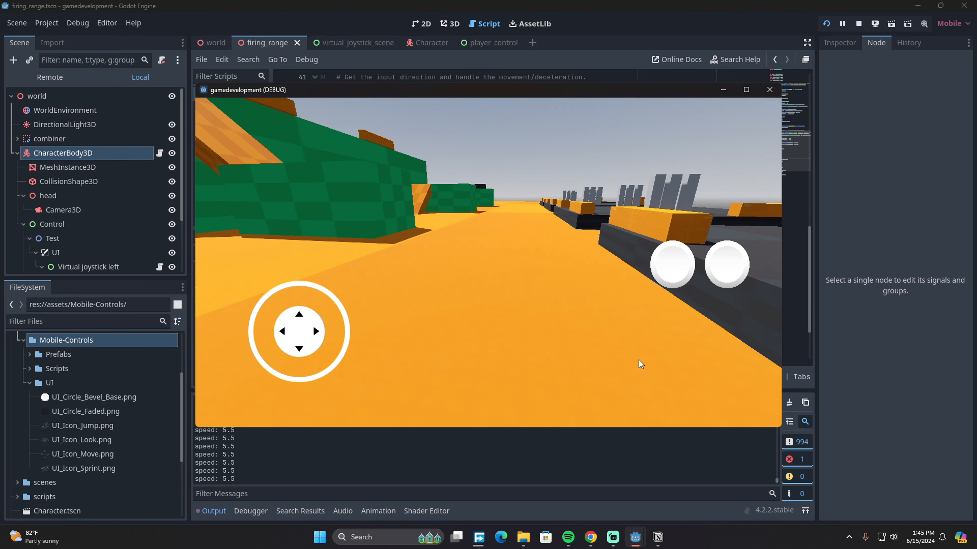
click(722, 277)
click(720, 276)
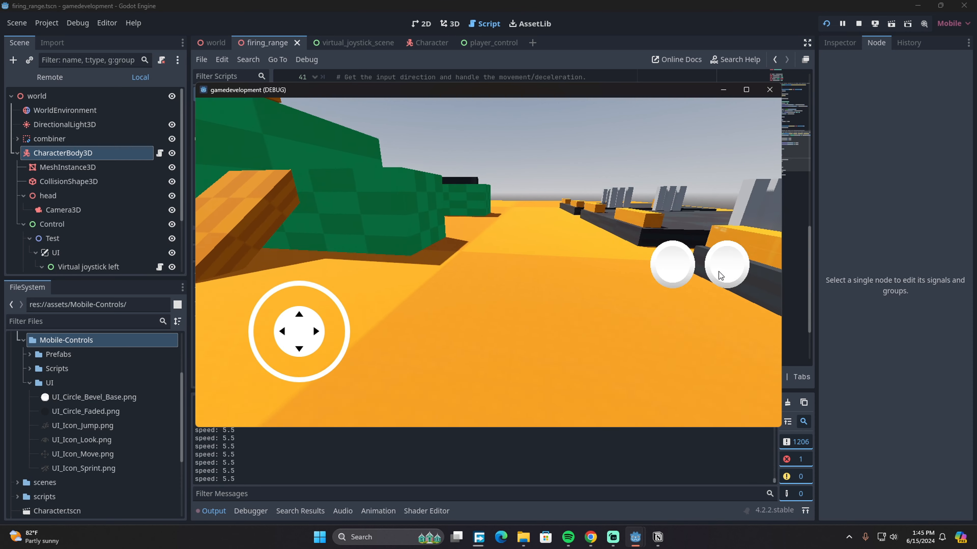
- Test the jump touch button while moving forward, backward and sideways around the green blocks
drag(718, 302, 588, 311)
key(w)
click(728, 263)
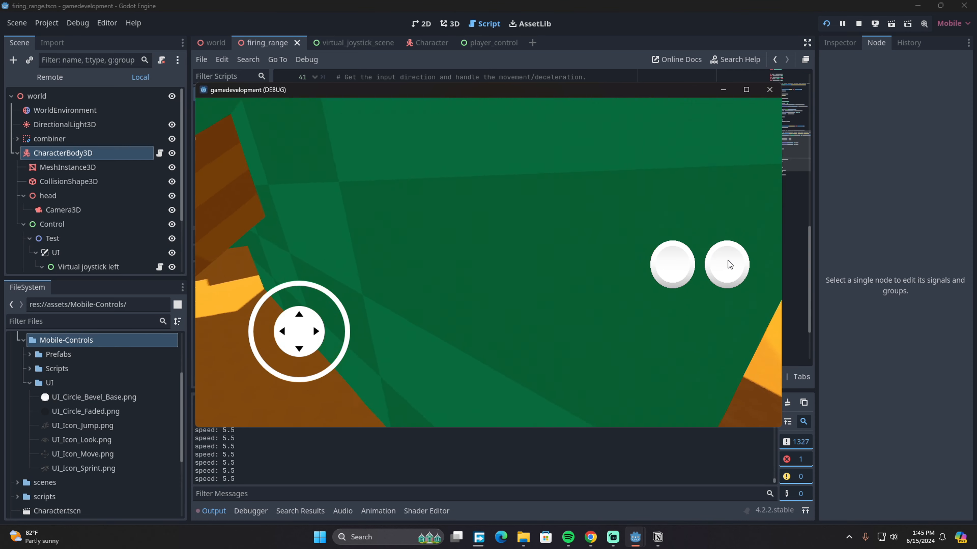
key(s)
click(730, 264)
key(d)
click(730, 265)
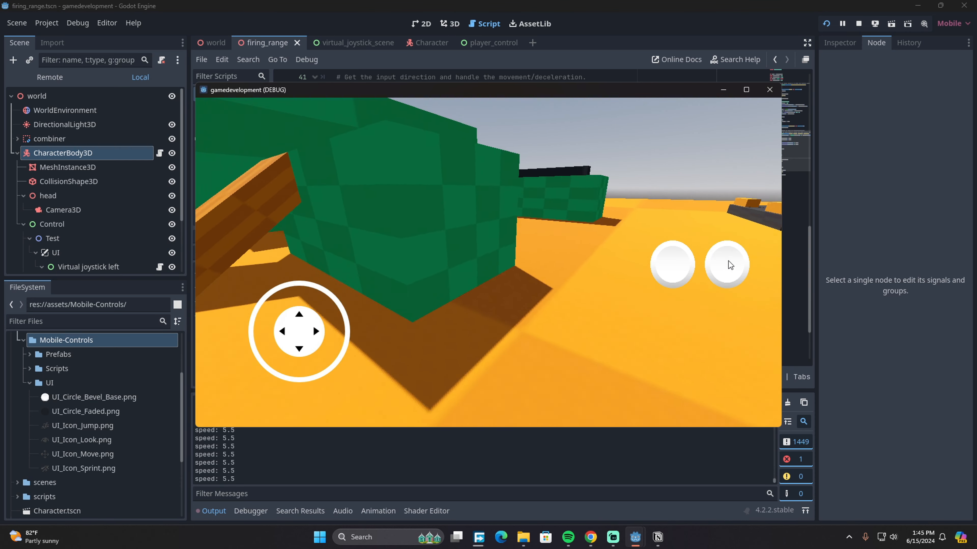
key(w)
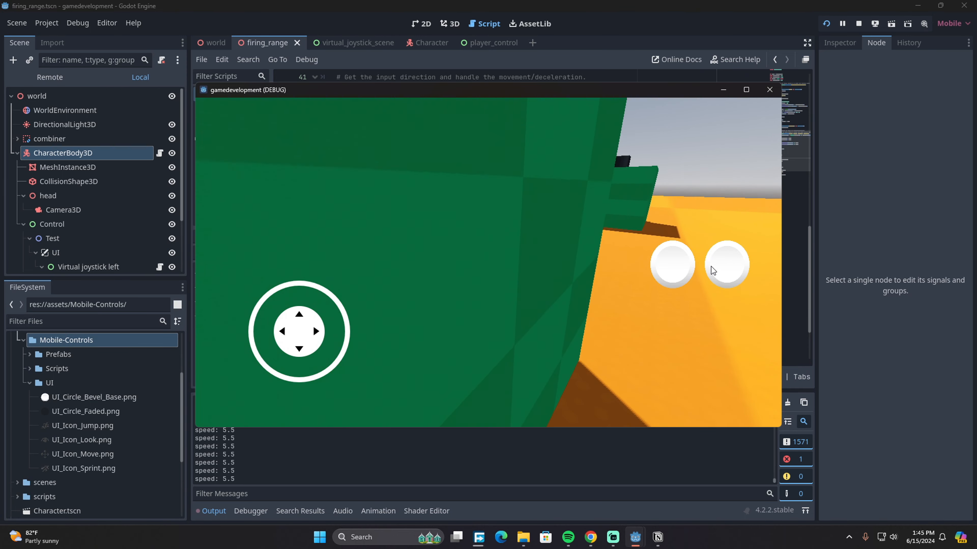
click(711, 271)
click(710, 271)
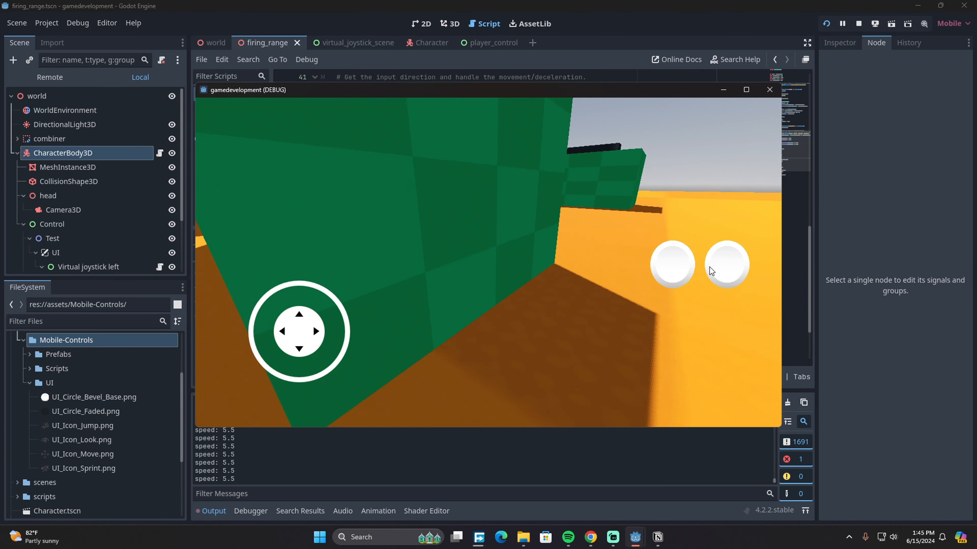
click(710, 272)
key(s)
click(719, 269)
key(a)
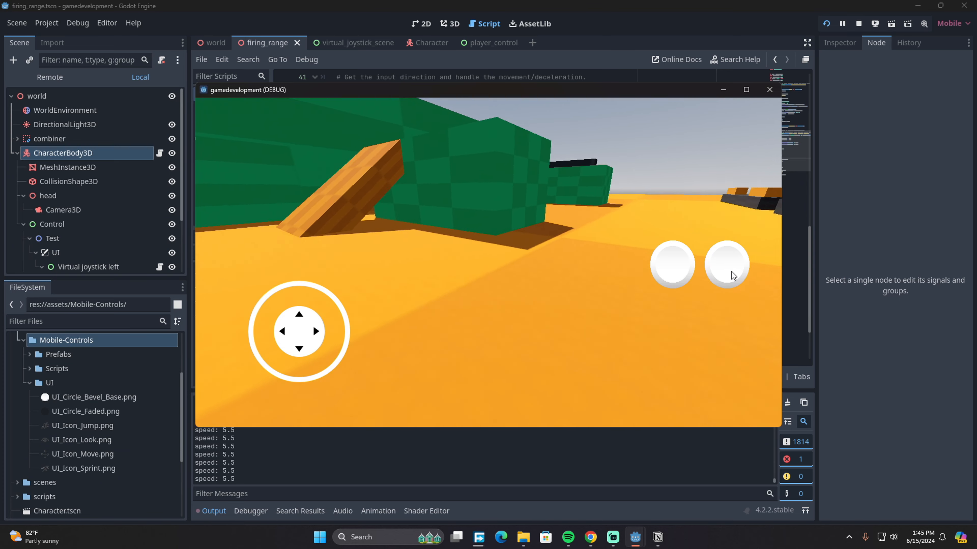
click(731, 273)
- Switch to the Episode 12 page in Notion, check off "Fix Jump" under To Fix, and return to the running game
click(658, 537)
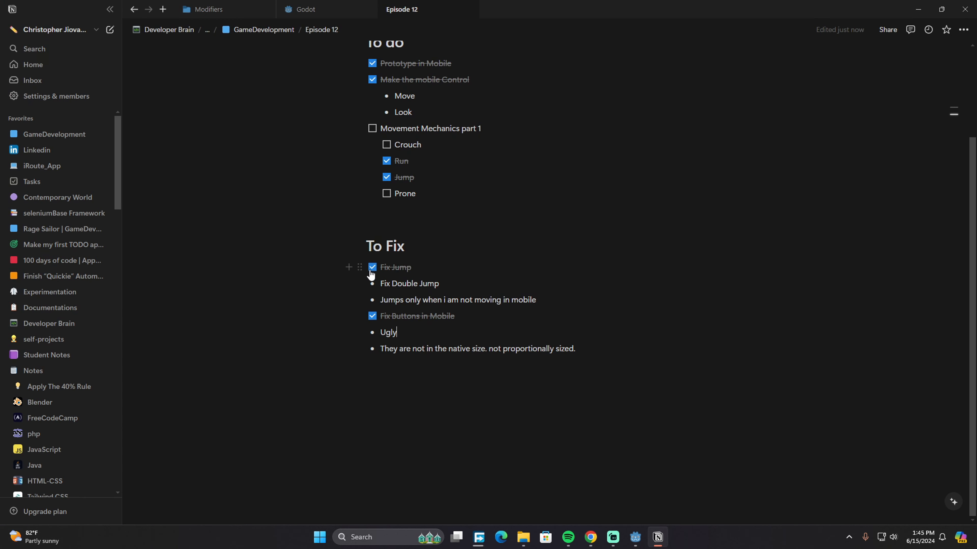
click(641, 542)
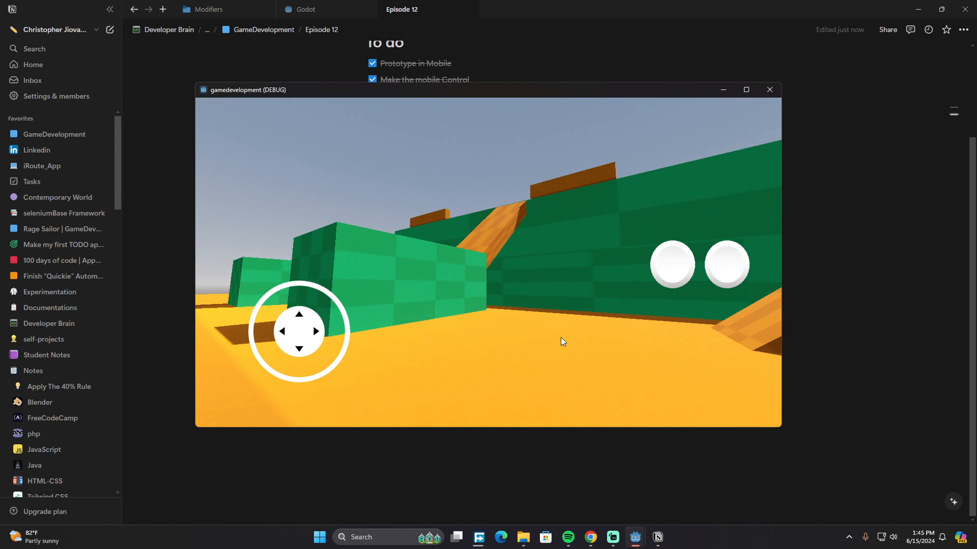
- Test jumping with the touch button while walking forward and turning the camera through the firing range
key(w)
drag(585, 310, 557, 324)
click(724, 272)
key(w)
click(713, 273)
drag(713, 273, 625, 310)
click(712, 275)
key(w)
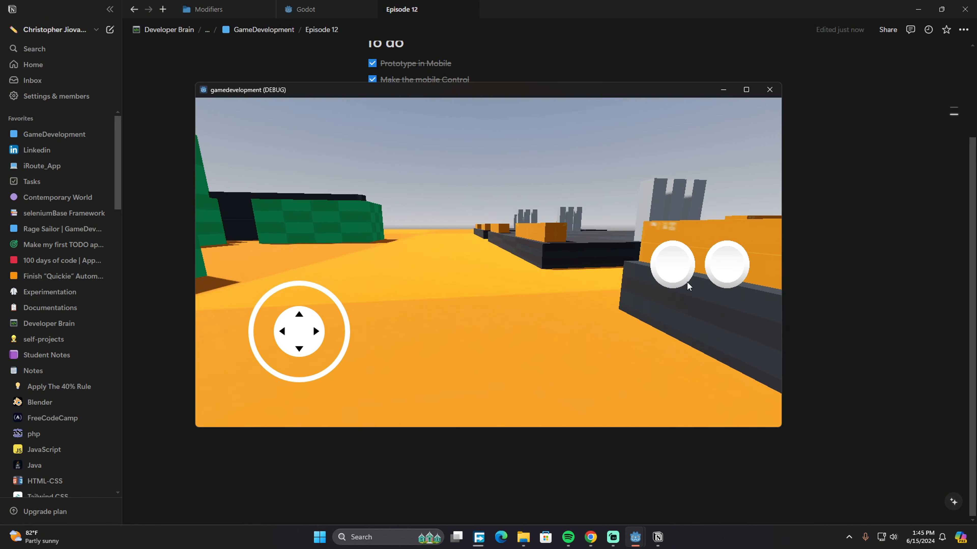
click(722, 276)
drag(723, 277, 623, 310)
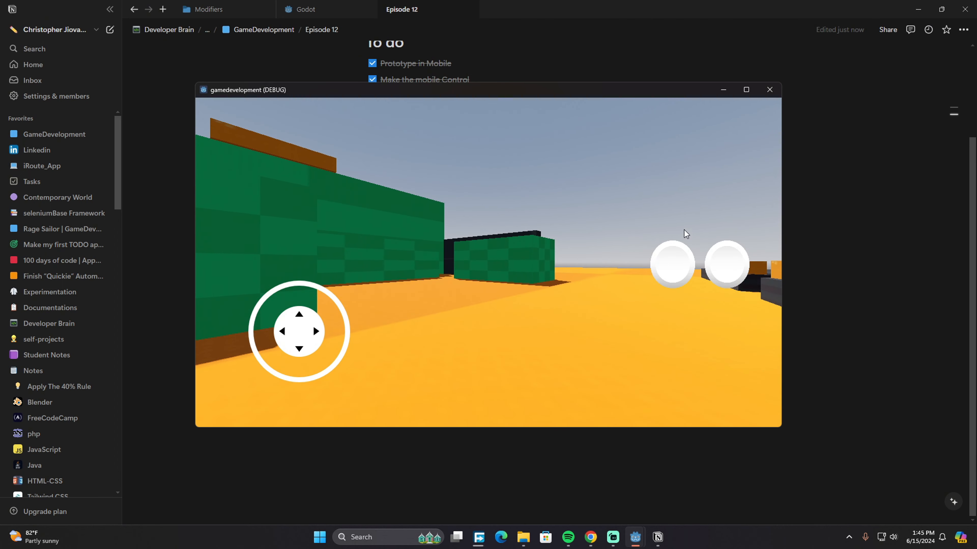
- Close the game window, return to the Godot editor, and run the project on the mobile device with remote debug
click(769, 89)
mouse_move(636, 537)
click(598, 453)
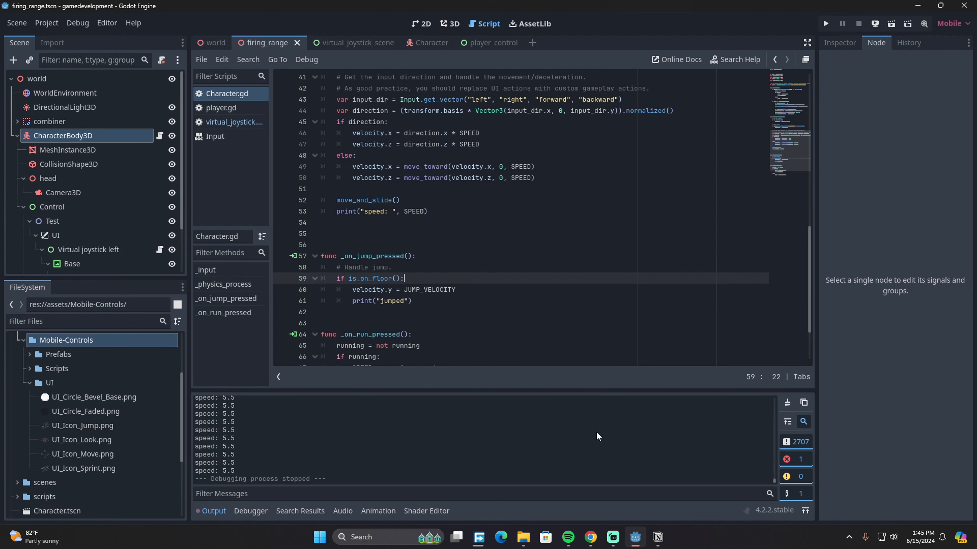
click(875, 24)
click(883, 59)
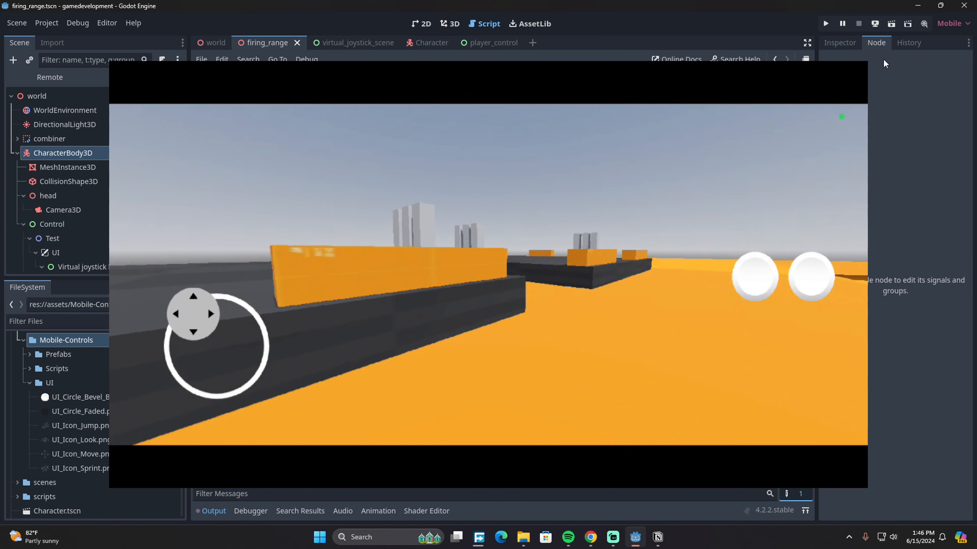
- Switch to the Episode 12 page in Notion and place the cursor on the empty line below the Prone to-do
click(657, 537)
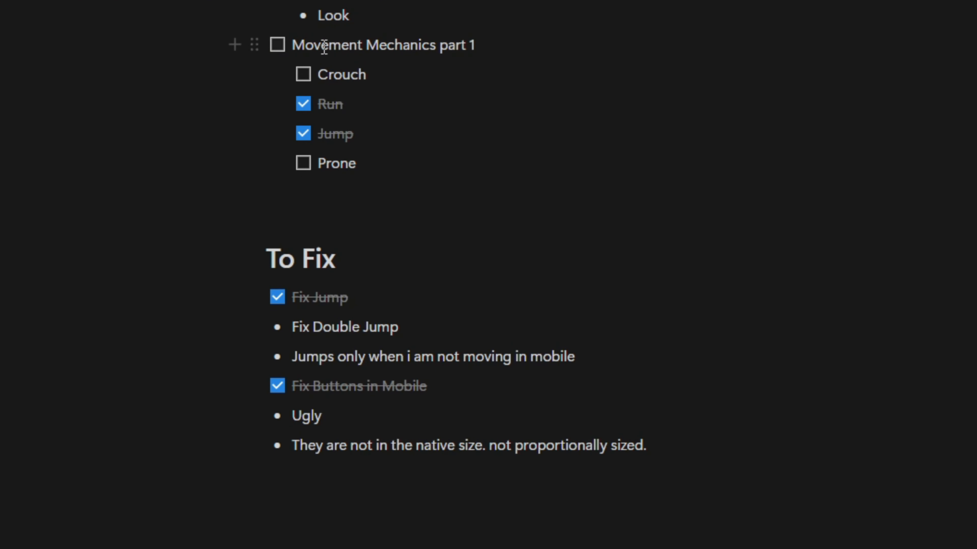
click(396, 177)
click(304, 204)
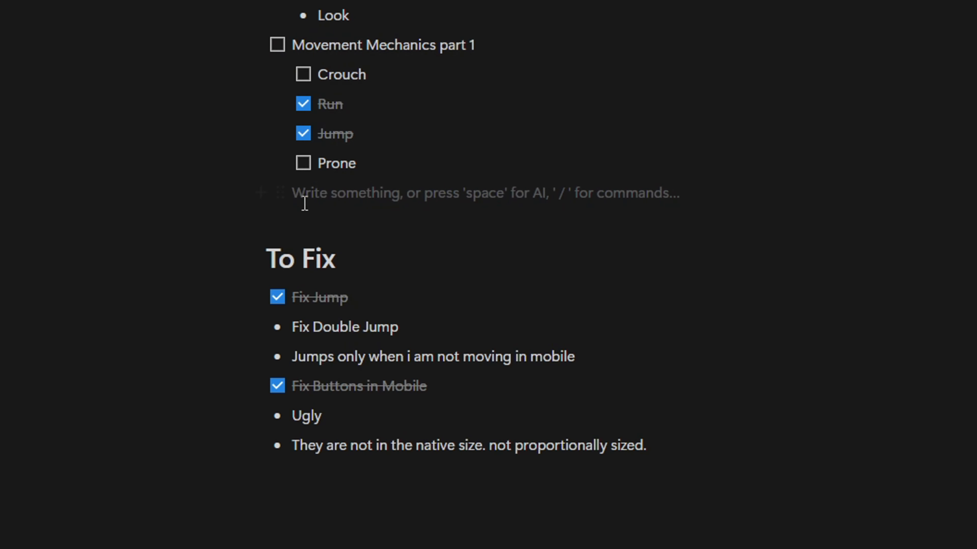
text(/to)
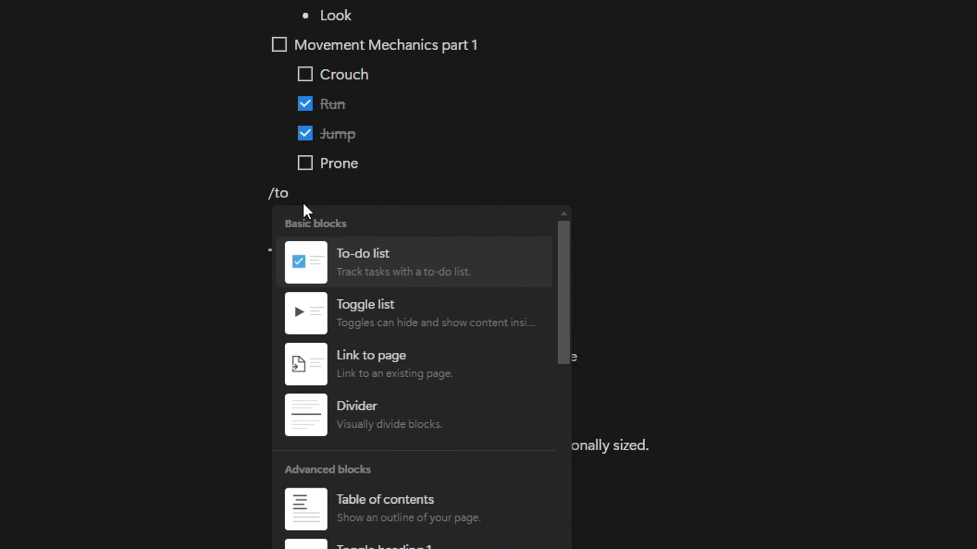
key(BackSpace)
key(BackSpace)
text(page)
key(Return)
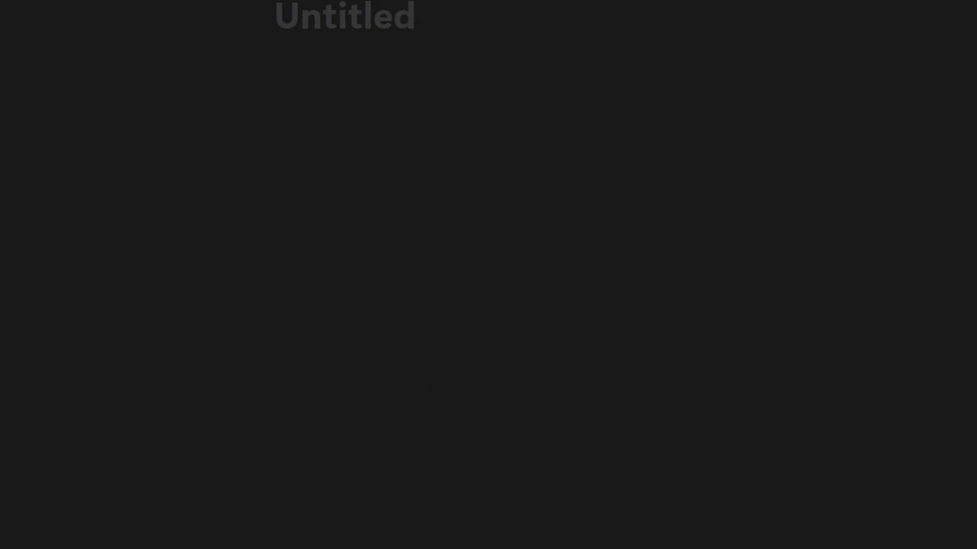
key(alt+Left)
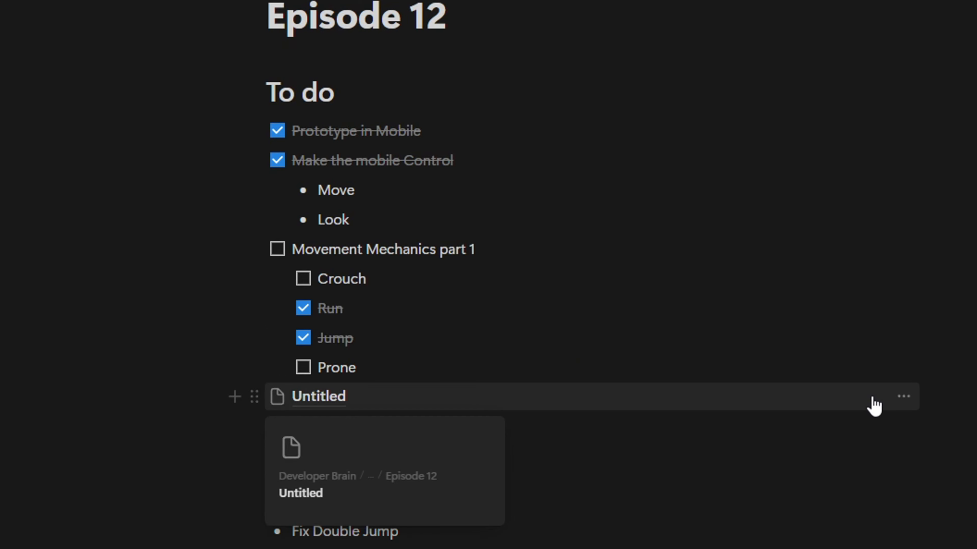
click(901, 398)
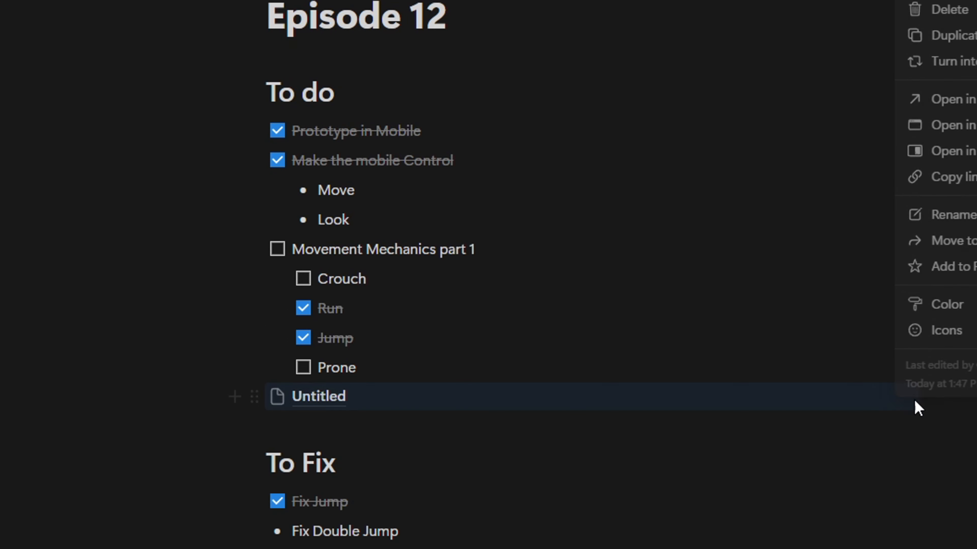
click(958, 9)
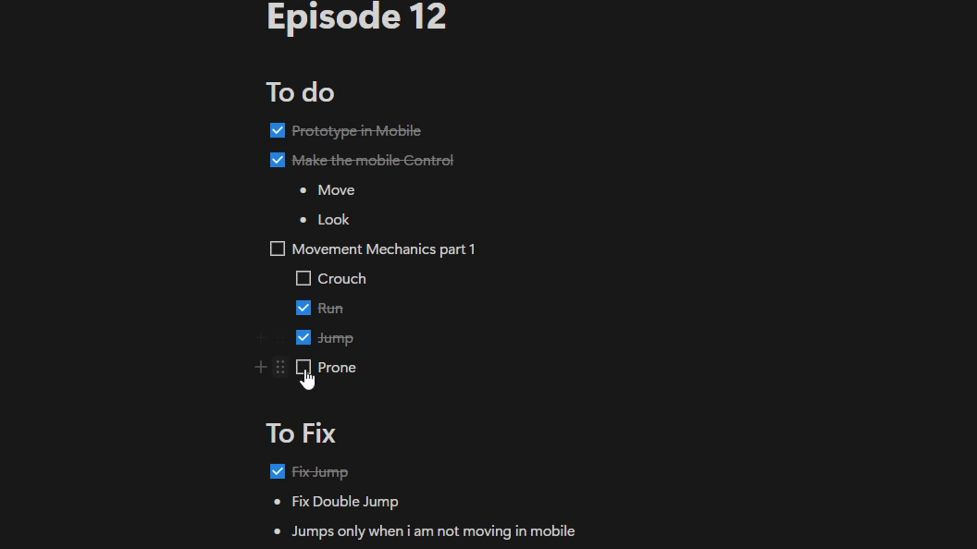
- Add a "Movement Mechanics part 2" to-do below the part 1 items, with a nested "Max payne" to-do
click(305, 401)
key(Return)
key(Return)
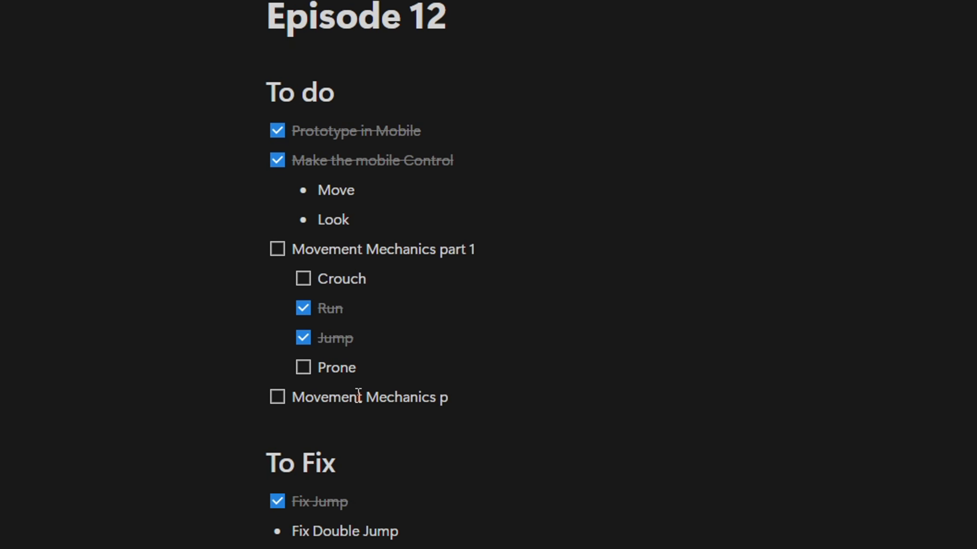
text(2)
key(Return)
key(Tab)
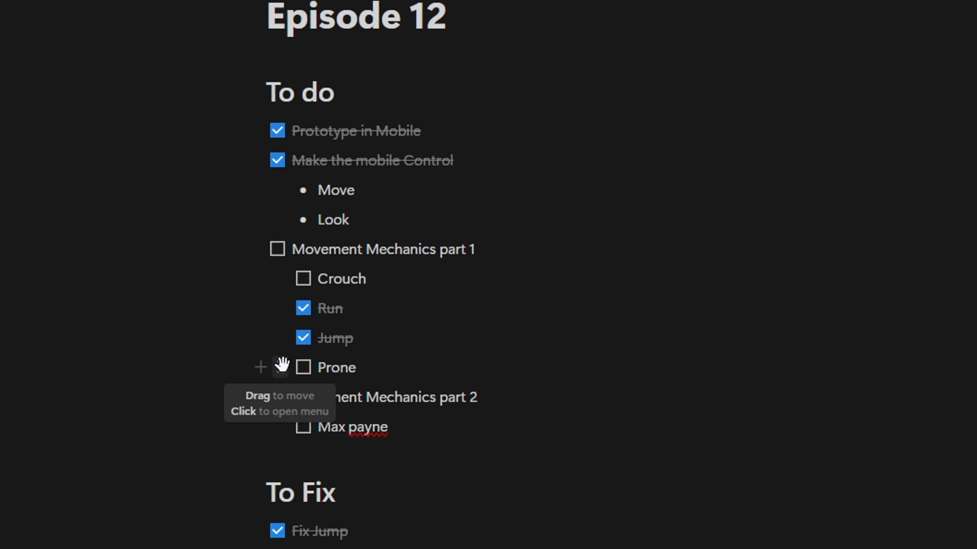
- Move Prone directly below Crouch at the same indent level, and extend the part 2 sub-item to "Max payne (flying)"
drag(280, 368, 321, 292)
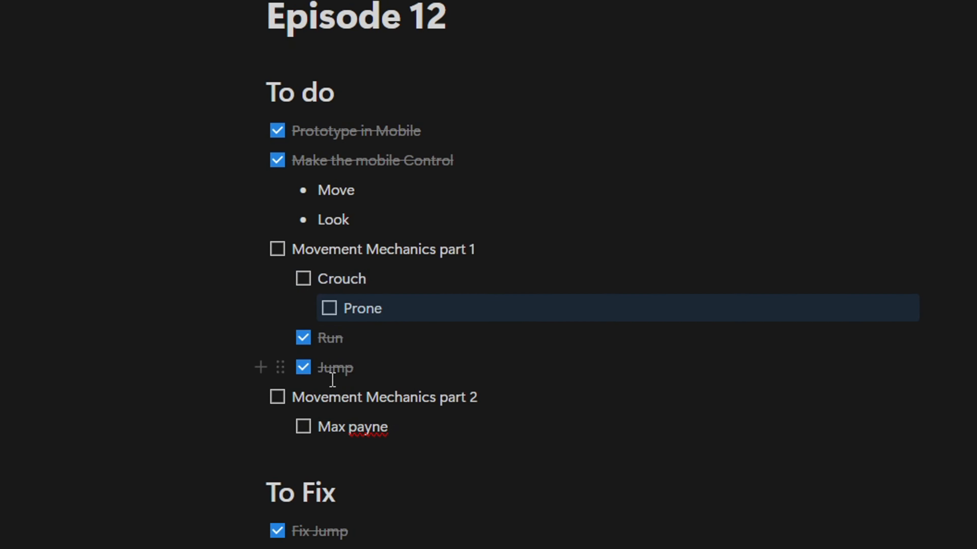
key(shift+Tab)
click(425, 443)
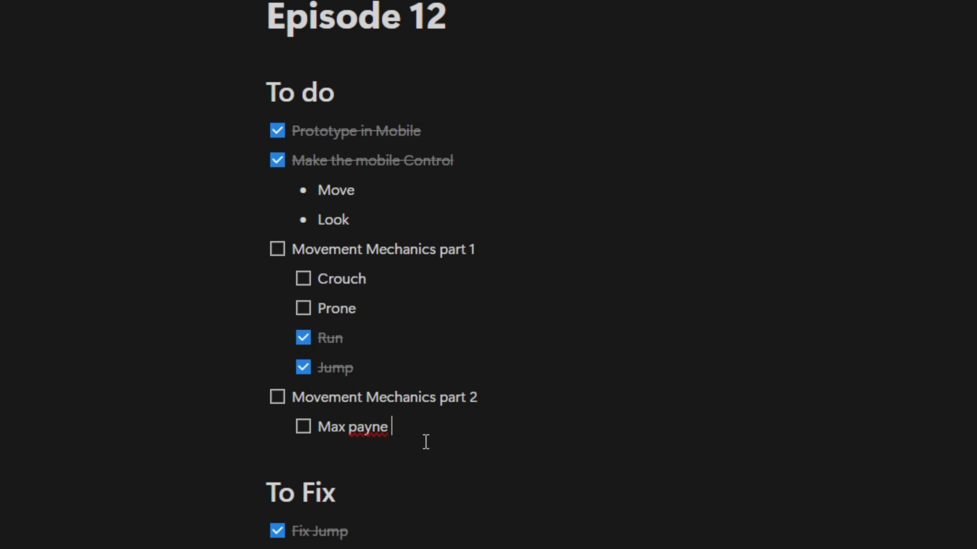
text((flying))
key(Return)
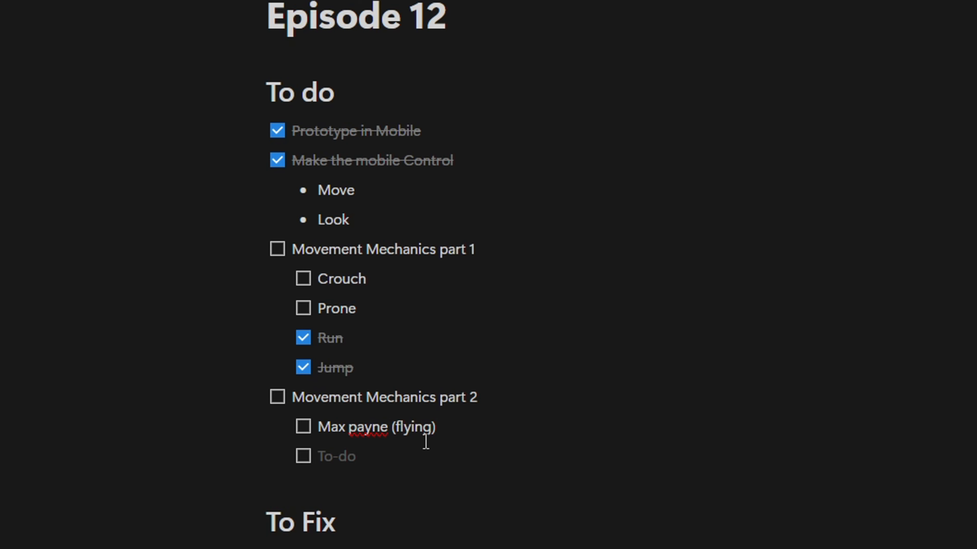